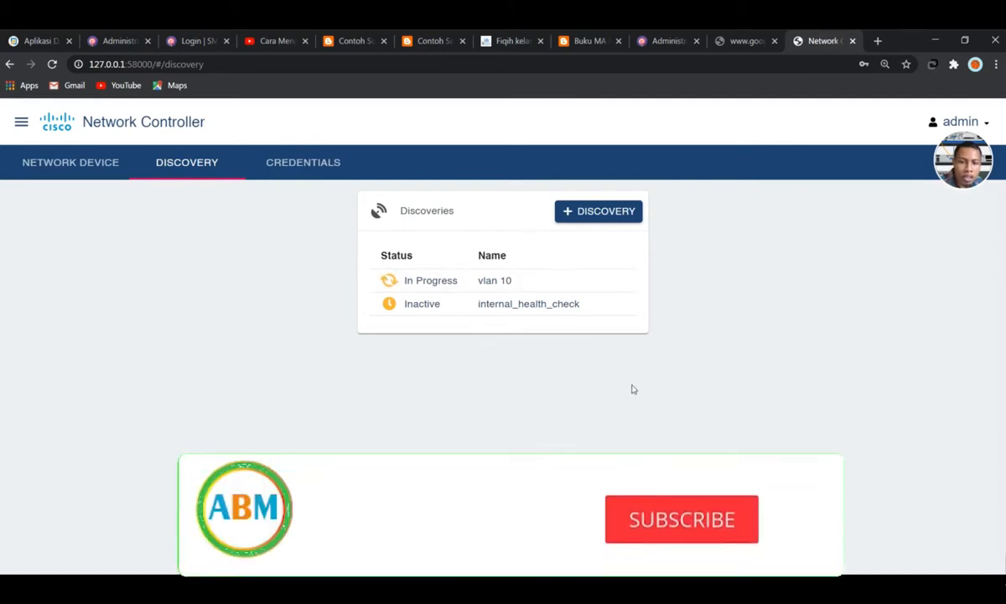
Open the vlan 10 discovery's details and scroll through its Discovered Devices table
{"action": "left_click", "coordinate": [391, 280]}
{"action": "scroll", "coordinate": [586, 323], "scroll_direction": "down", "scroll_amount": 3}
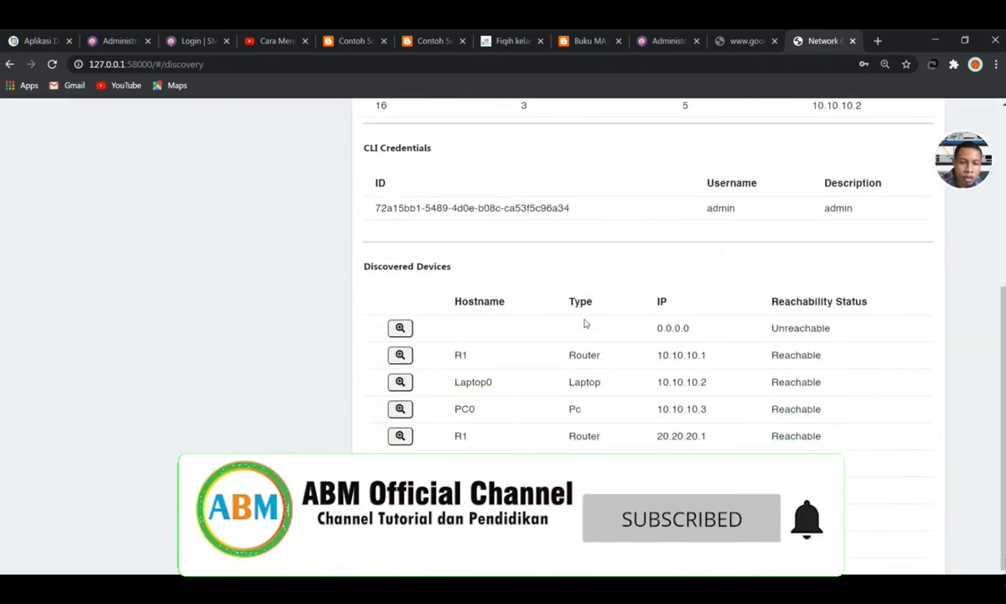
{"action": "scroll", "coordinate": [586, 324], "scroll_direction": "up", "scroll_amount": 3}
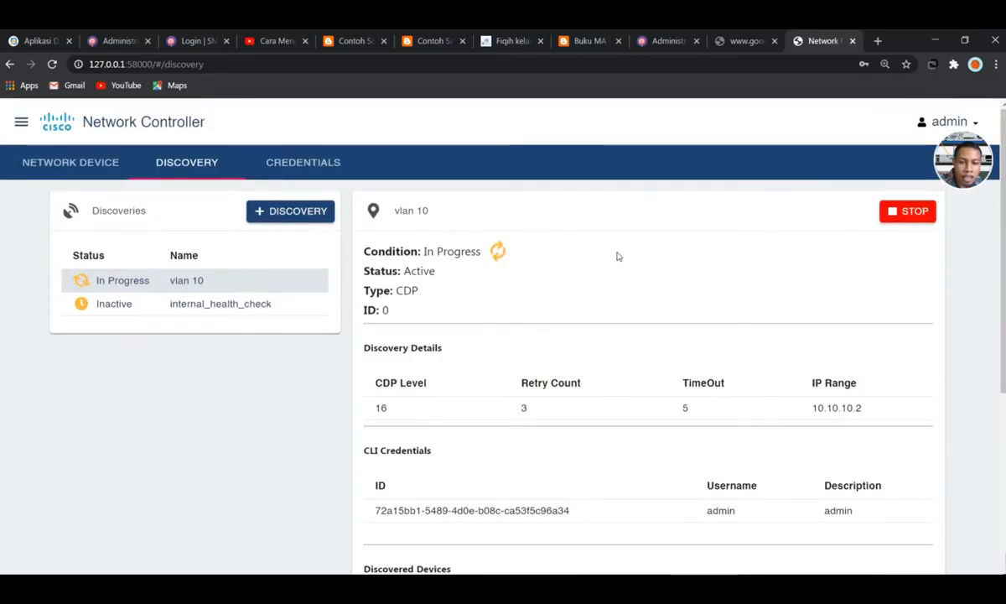
Glance at internal_health_check, then return to vlan 10 and review its devices' reachability
{"action": "left_click", "coordinate": [133, 306]}
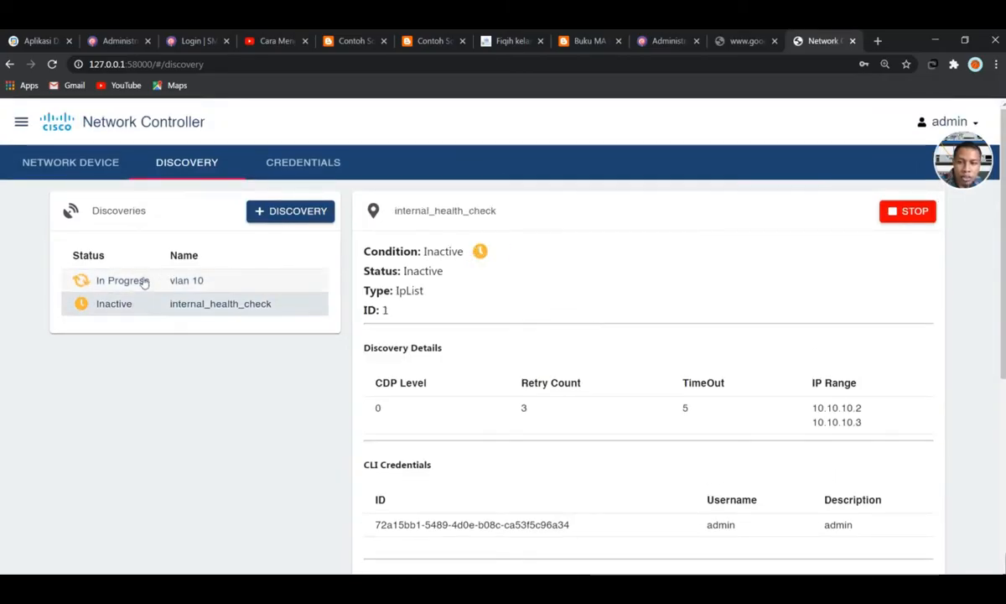
{"action": "left_click_drag", "start_coordinate": [140, 282], "coordinate": [144, 282]}
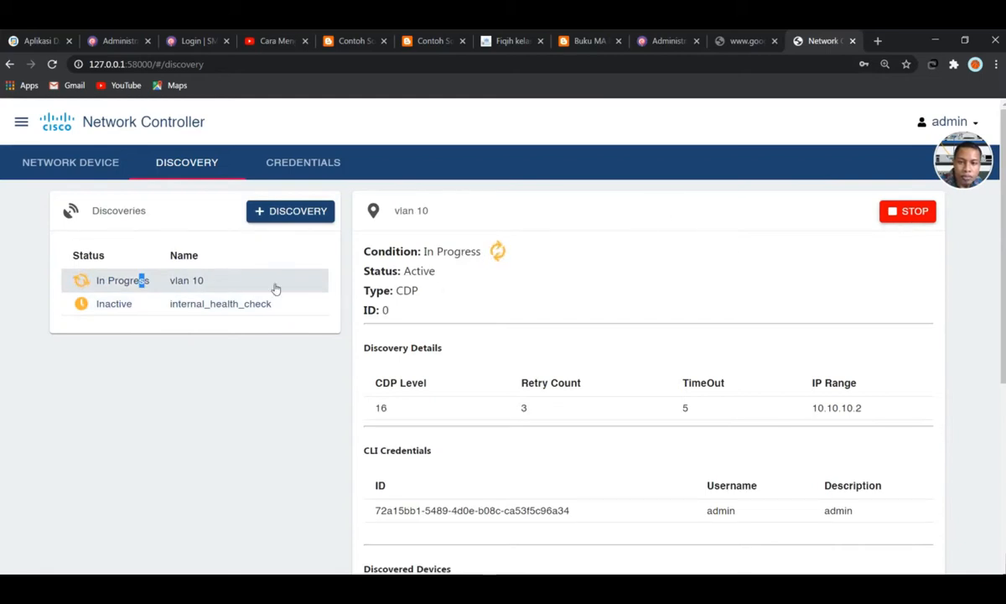
{"action": "scroll", "coordinate": [481, 319], "scroll_direction": "down", "scroll_amount": 4}
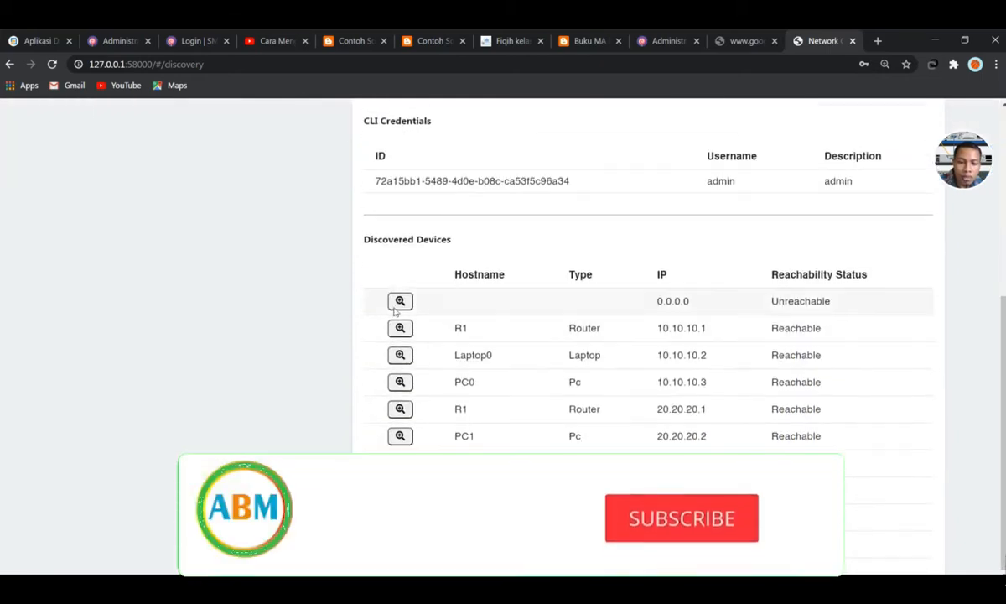
{"action": "scroll", "coordinate": [619, 373], "scroll_direction": "down", "scroll_amount": 1}
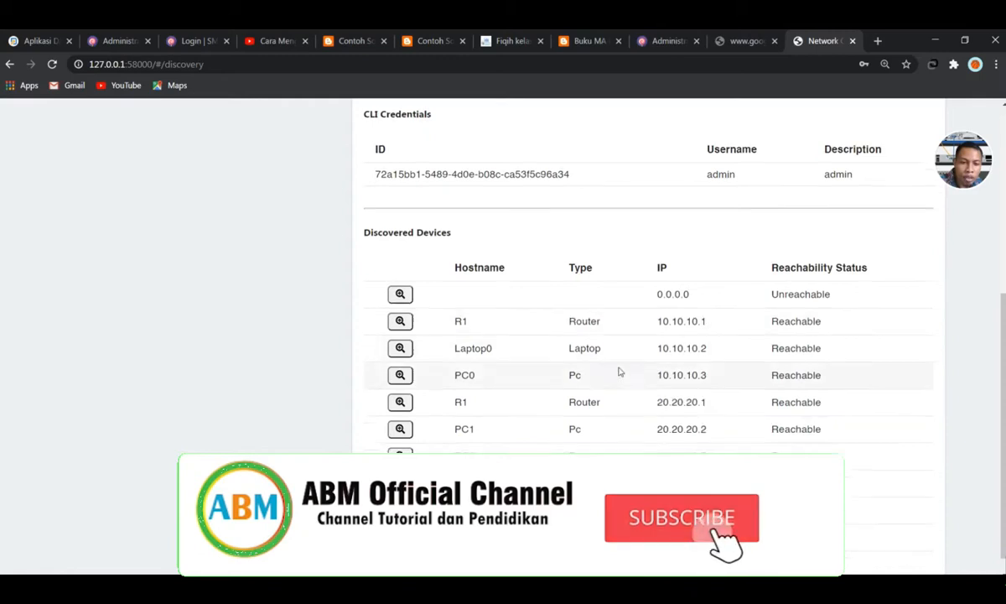
{"action": "scroll", "coordinate": [573, 409], "scroll_direction": "up", "scroll_amount": 5}
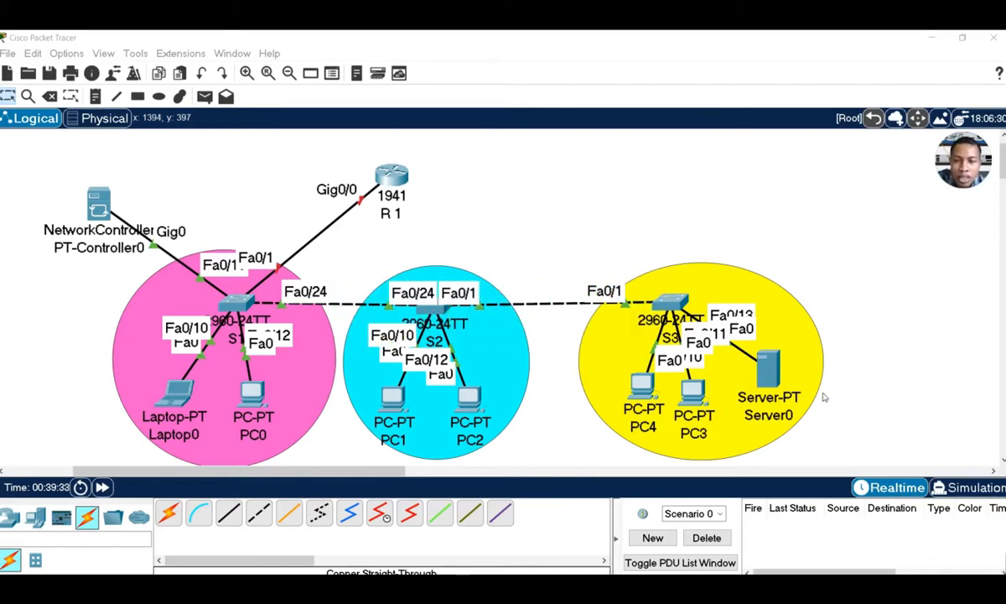
{"action": "left_click", "coordinate": [104, 120]}
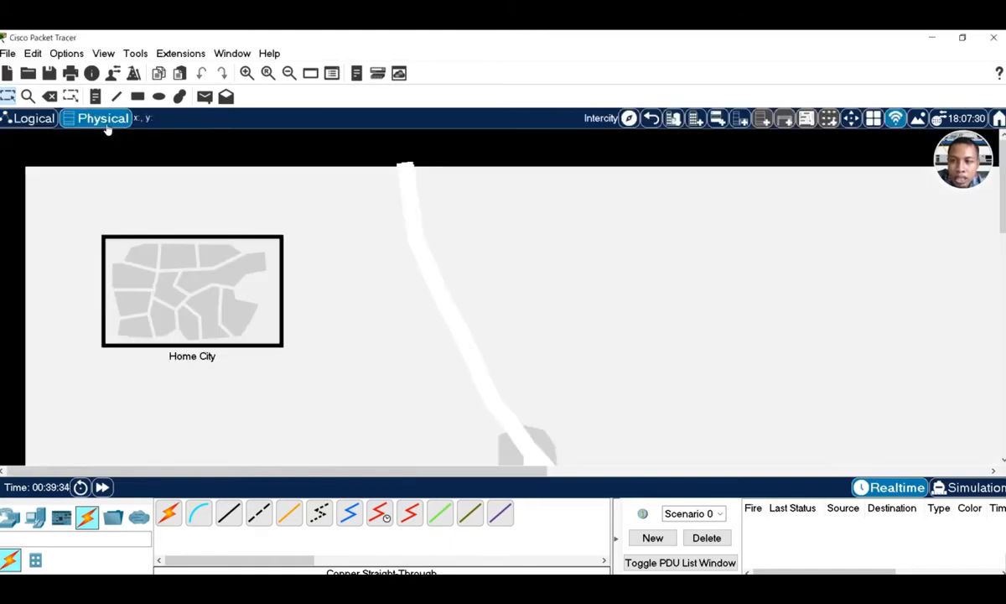
{"action": "left_click", "coordinate": [171, 259]}
{"action": "left_click", "coordinate": [169, 263]}
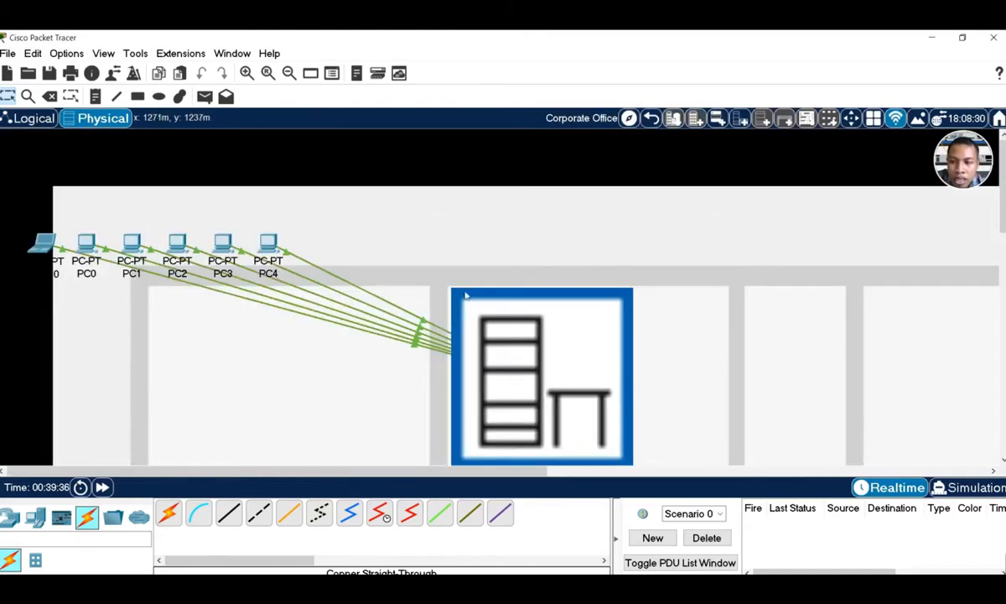
{"action": "left_click", "coordinate": [530, 332]}
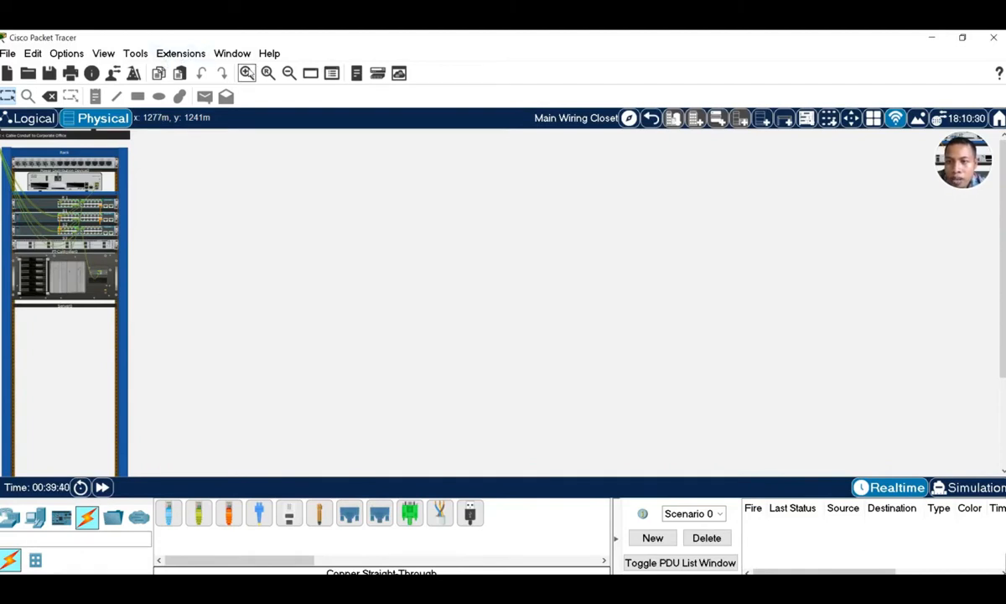
{"action": "left_click", "coordinate": [246, 73]}
{"action": "left_click", "coordinate": [246, 73]}
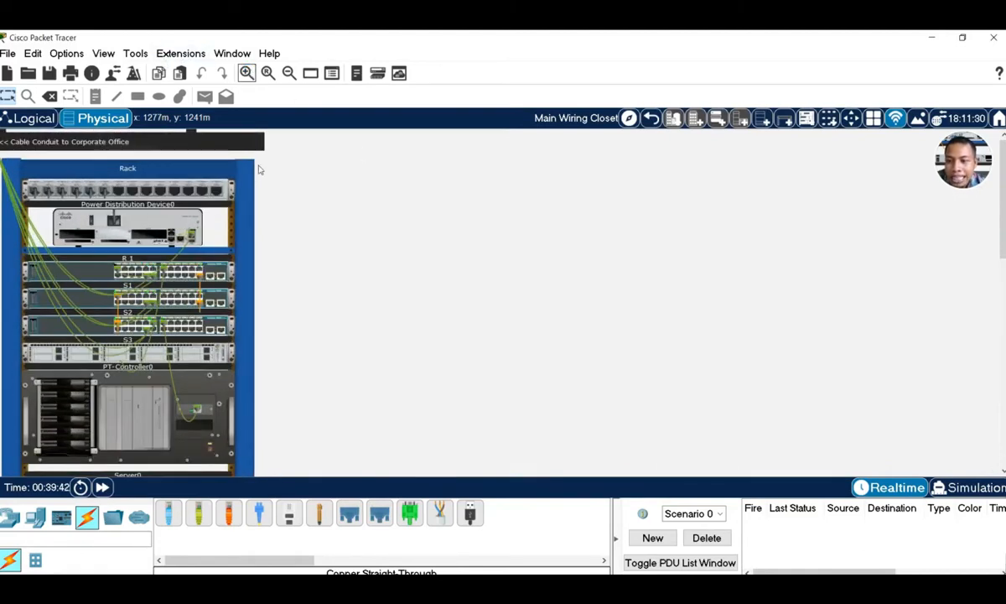
{"action": "left_click", "coordinate": [247, 72]}
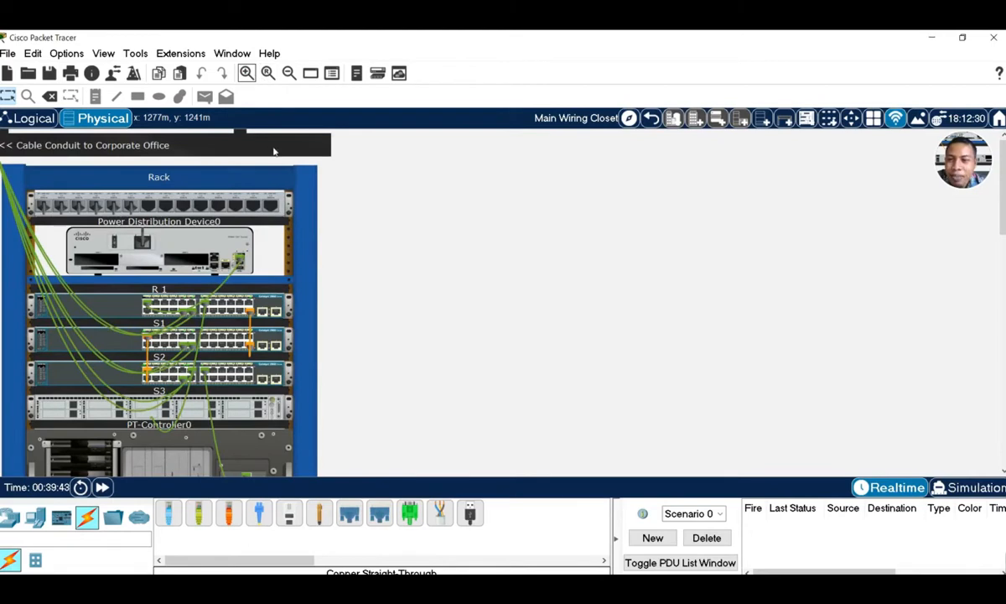
{"action": "left_click", "coordinate": [247, 73]}
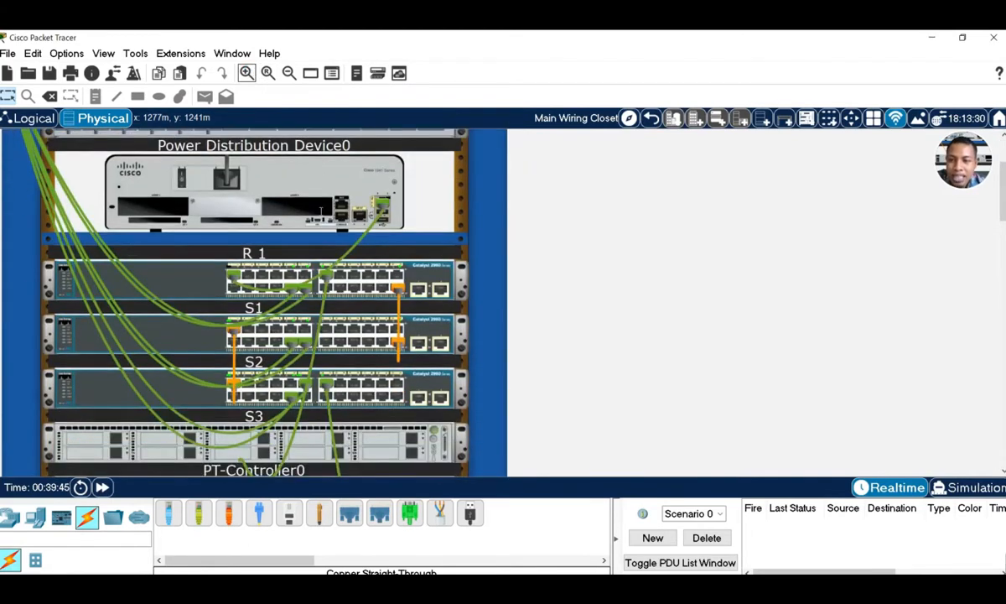
{"action": "scroll", "coordinate": [299, 197], "scroll_direction": "down", "scroll_amount": 3}
{"action": "scroll", "coordinate": [299, 197], "scroll_direction": "up", "scroll_amount": 3}
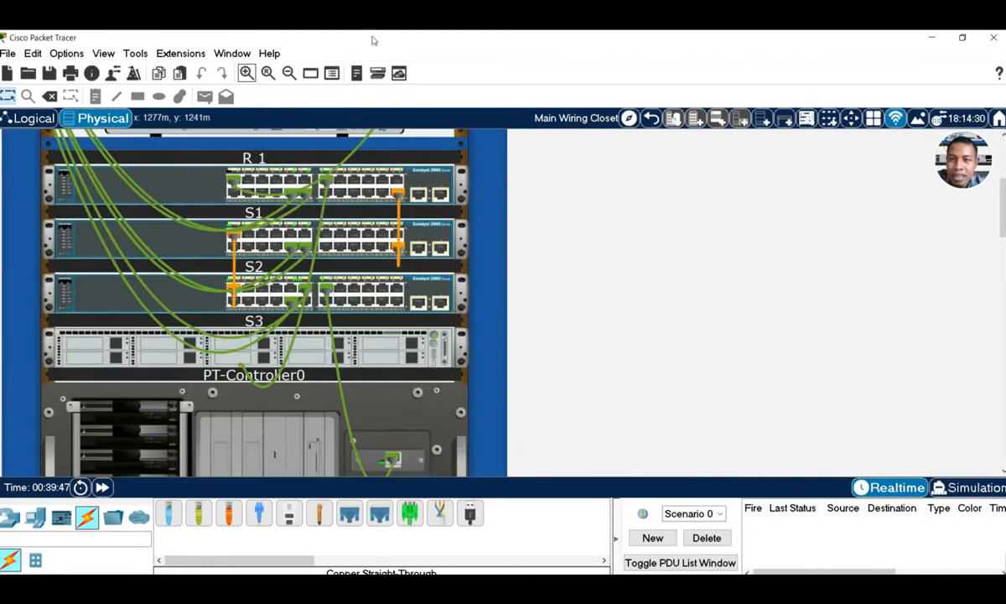
{"action": "left_click", "coordinate": [288, 73]}
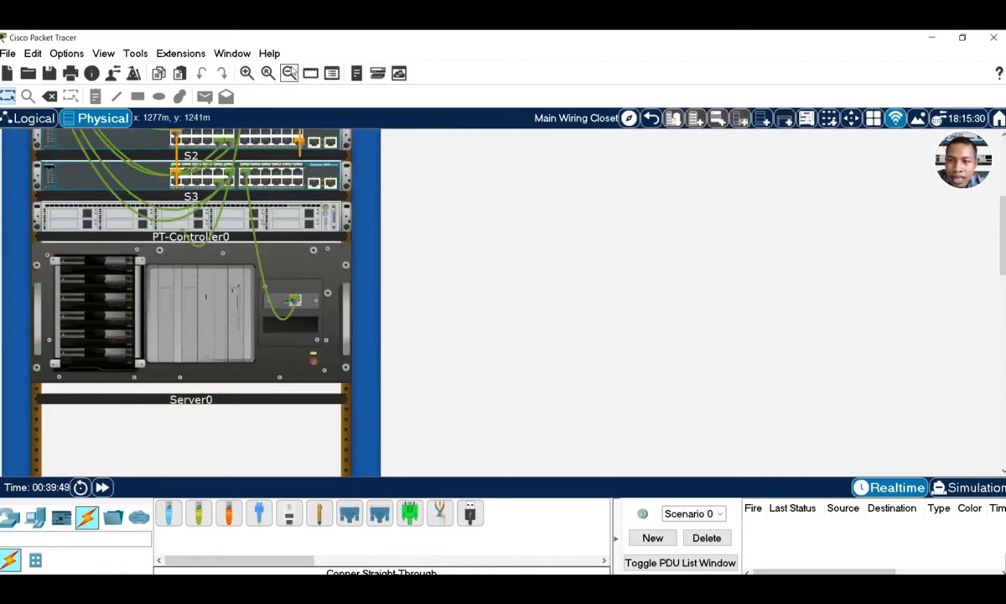
{"action": "scroll", "coordinate": [377, 234], "scroll_direction": "up", "scroll_amount": 3}
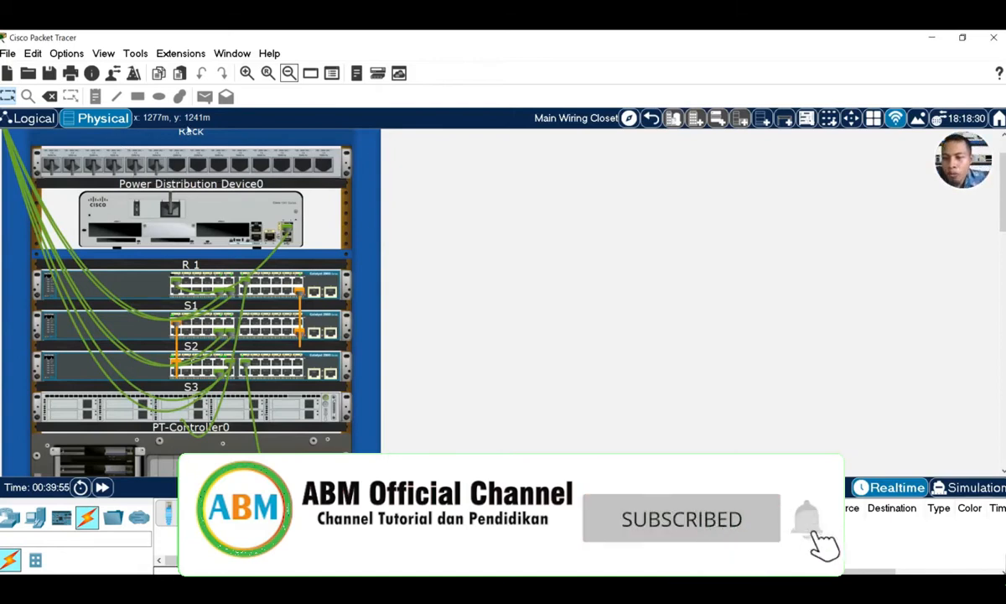
{"action": "left_click", "coordinate": [32, 118]}
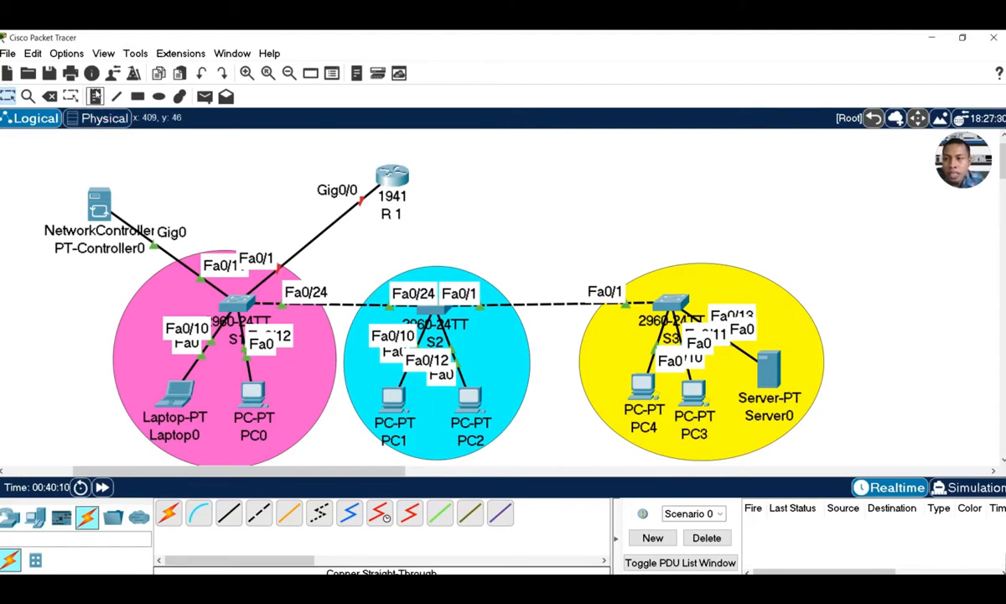
Add VLAN 10, VLAN 20 and VLAN 30 notes by the pink, cyan and yellow areas
{"action": "left_click", "coordinate": [101, 282]}
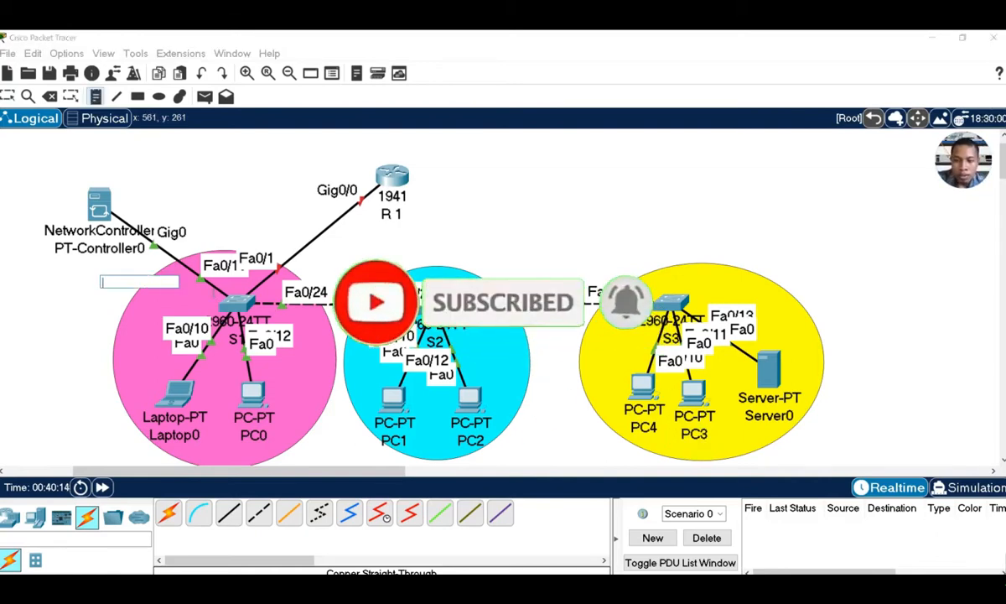
{"action": "type", "text": "VLAN 10"}
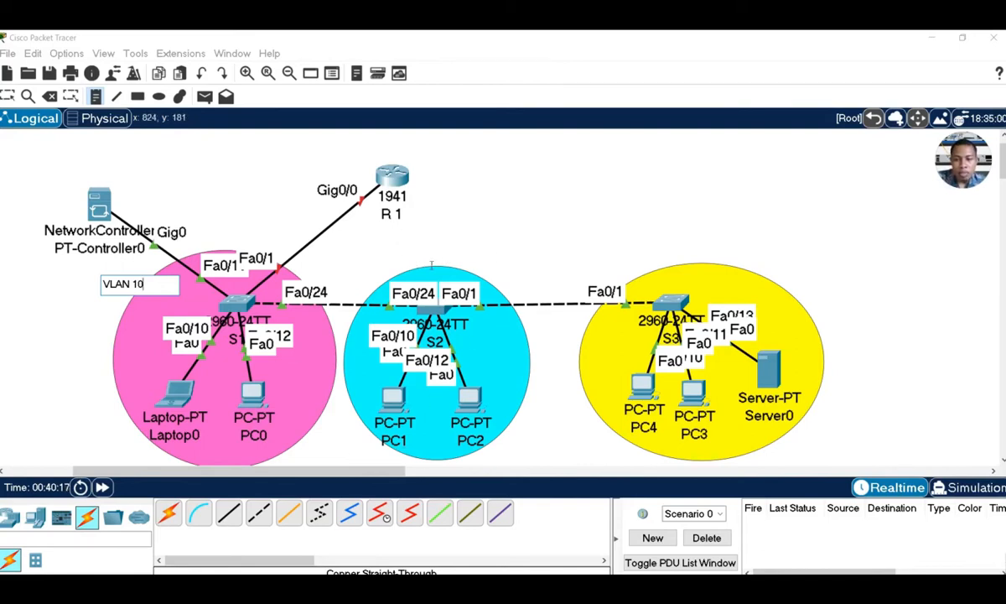
{"action": "left_click", "coordinate": [428, 260]}
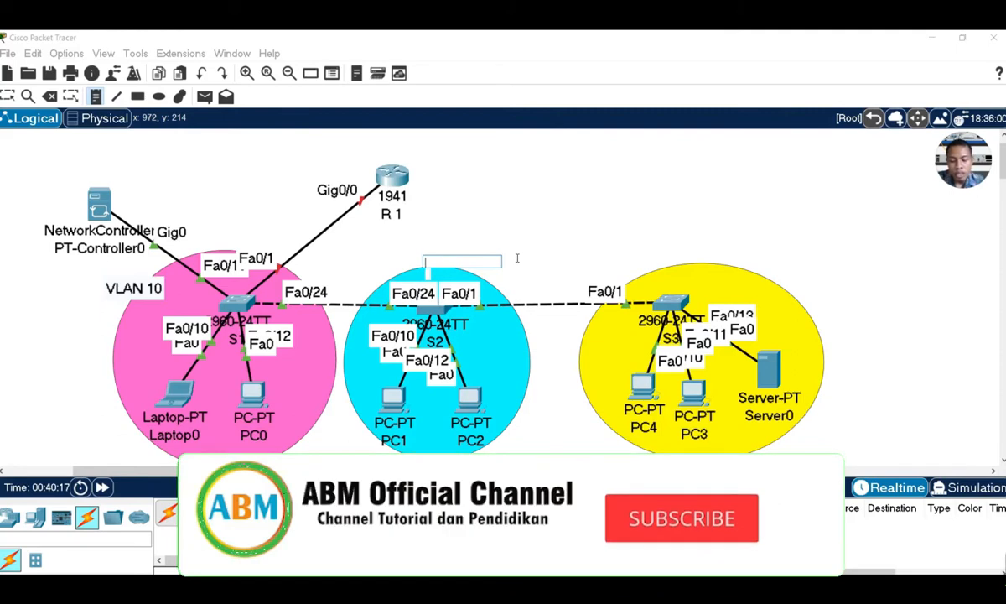
{"action": "type", "text": "VLAN 20"}
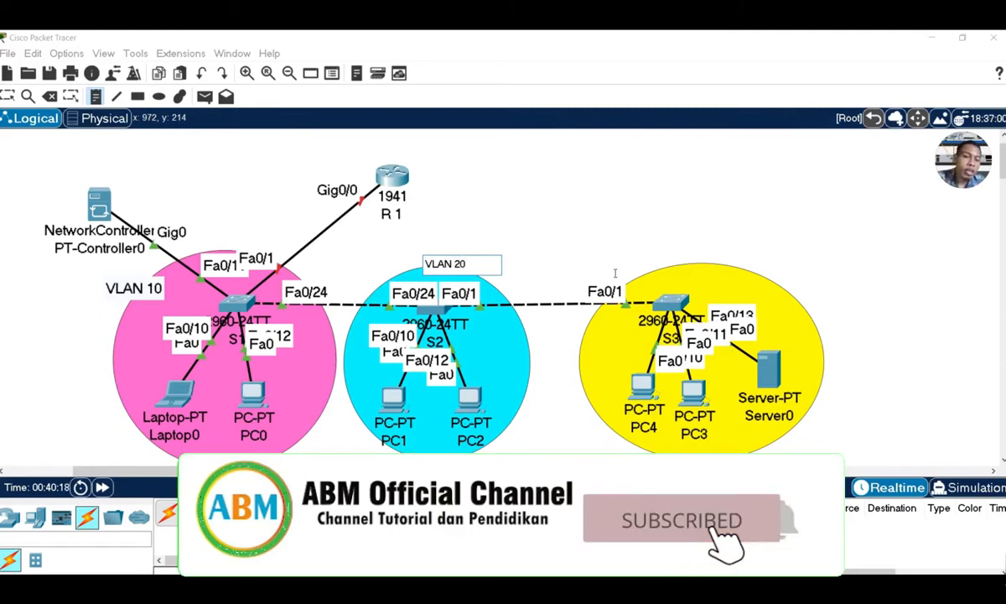
{"action": "left_click", "coordinate": [692, 254]}
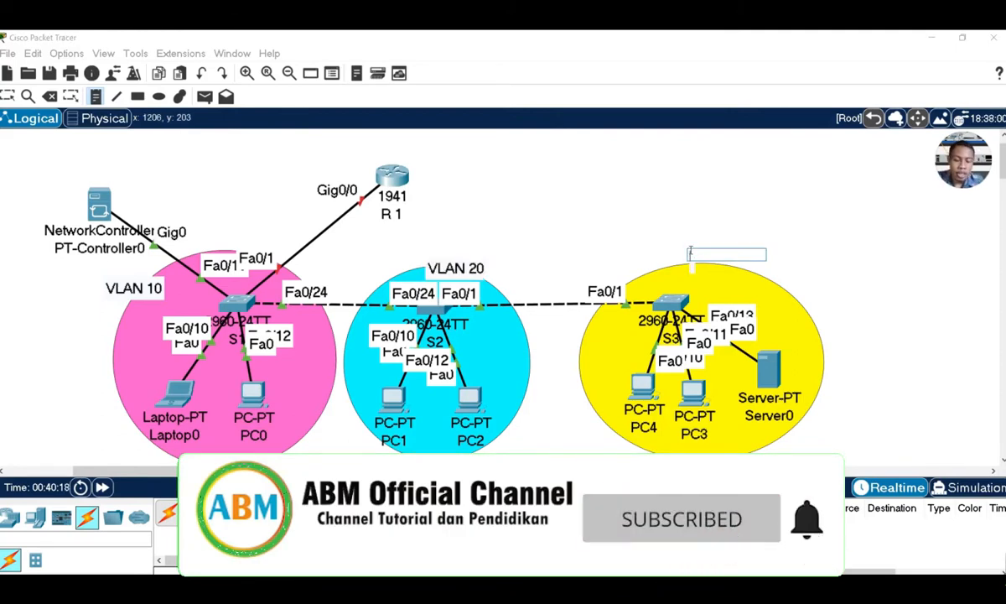
{"action": "type", "text": "VLAN 30"}
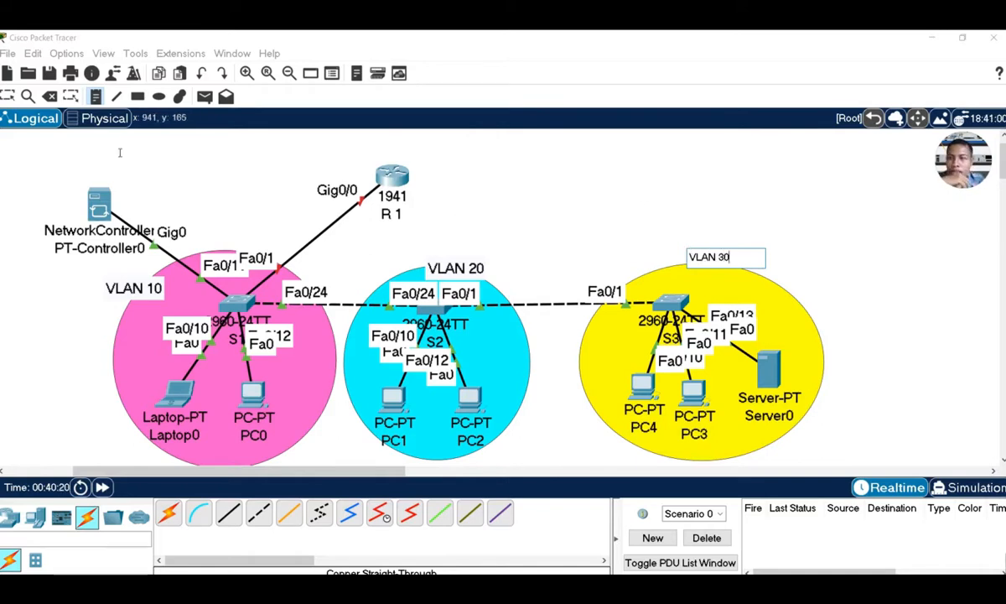
Drag the three VLAN labels into position and nudge router R1 up and right
{"action": "left_click", "coordinate": [10, 97]}
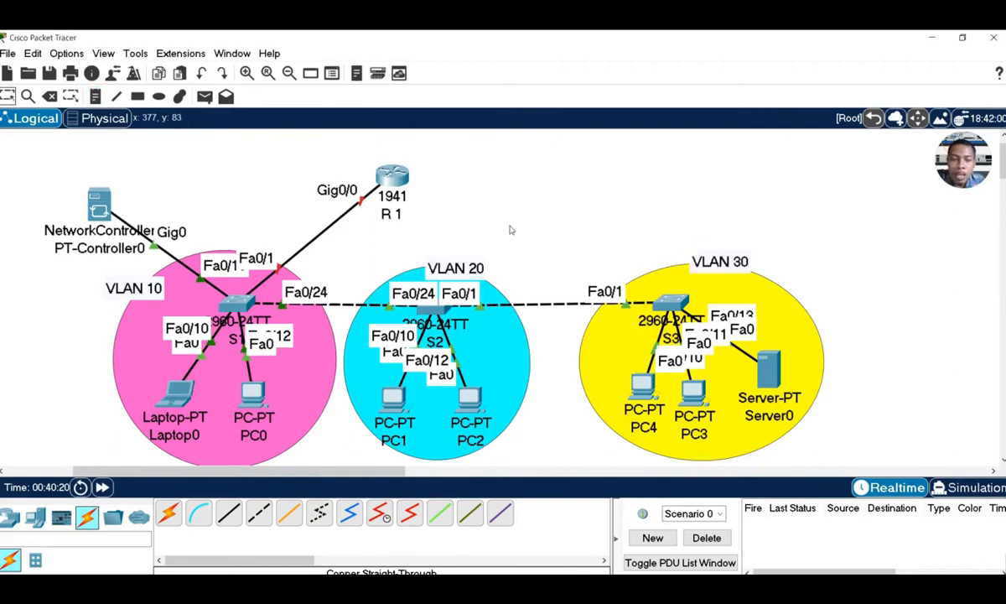
{"action": "left_click_drag", "start_coordinate": [716, 264], "coordinate": [711, 244]}
{"action": "left_click_drag", "start_coordinate": [450, 265], "coordinate": [433, 240]}
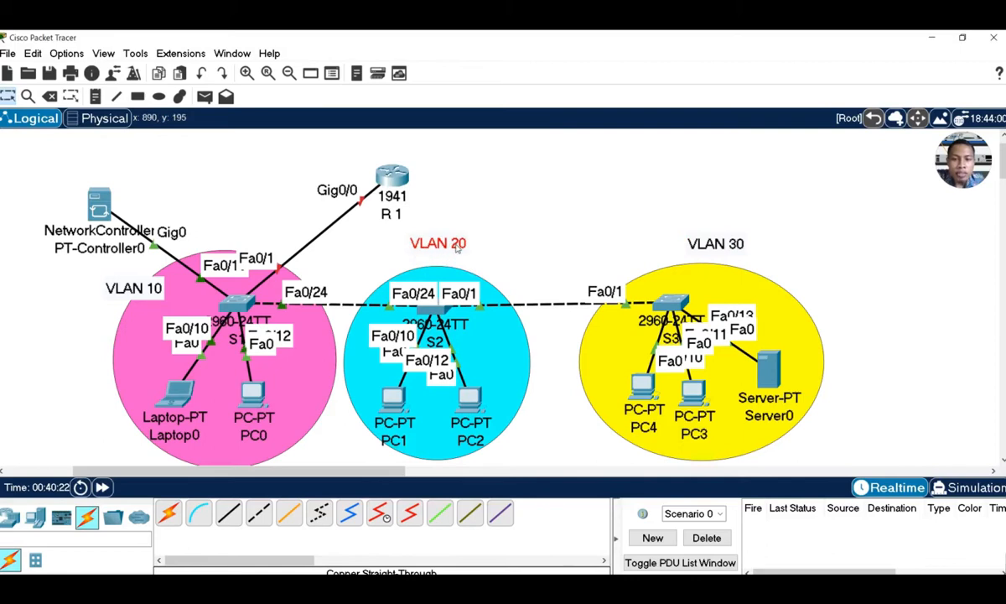
{"action": "left_click_drag", "start_coordinate": [134, 288], "coordinate": [155, 287]}
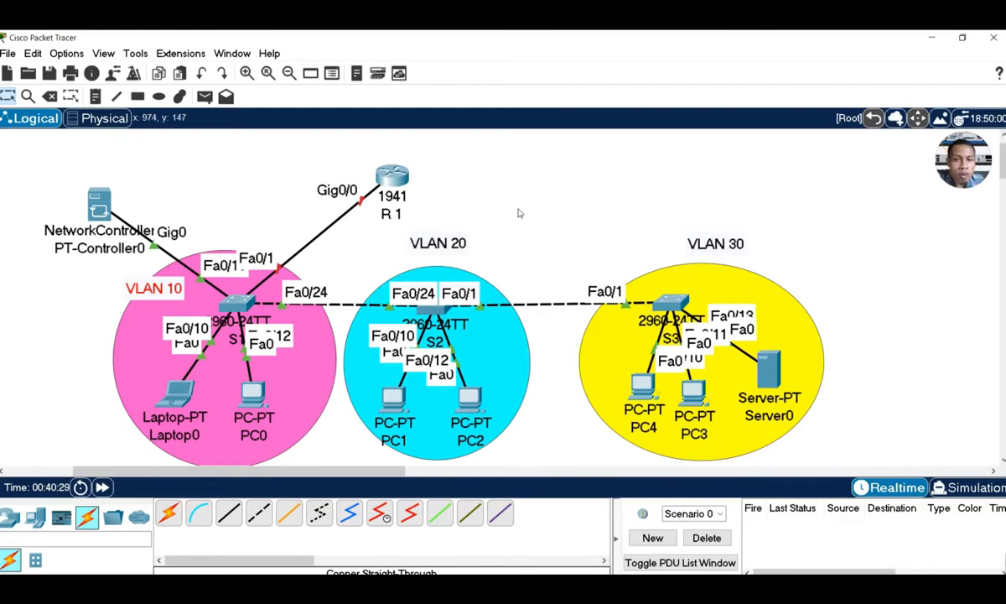
{"action": "left_click_drag", "start_coordinate": [392, 175], "coordinate": [419, 157]}
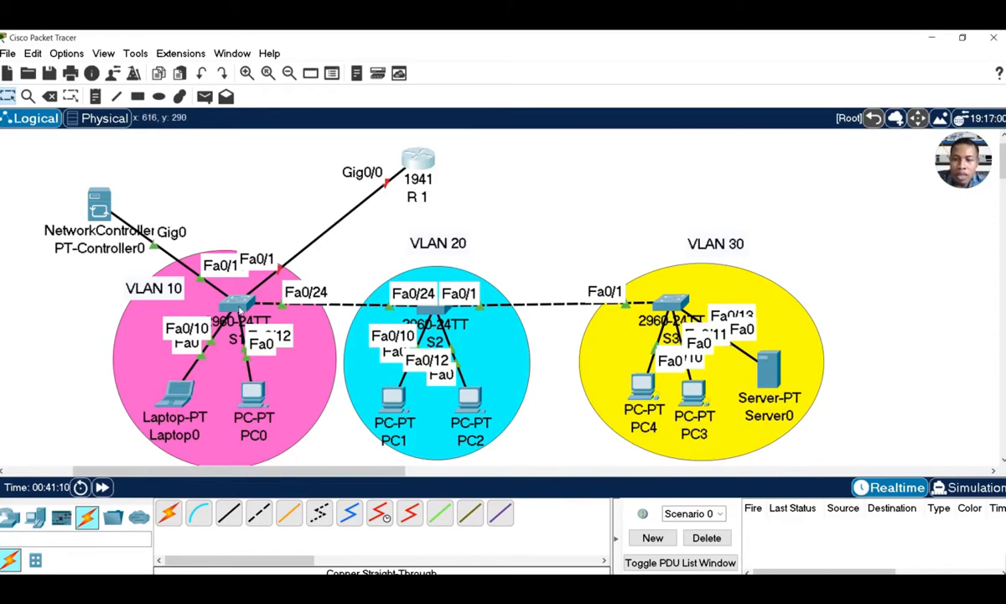
Open the device window of switch S1 in the pink area
{"action": "left_click", "coordinate": [239, 308]}
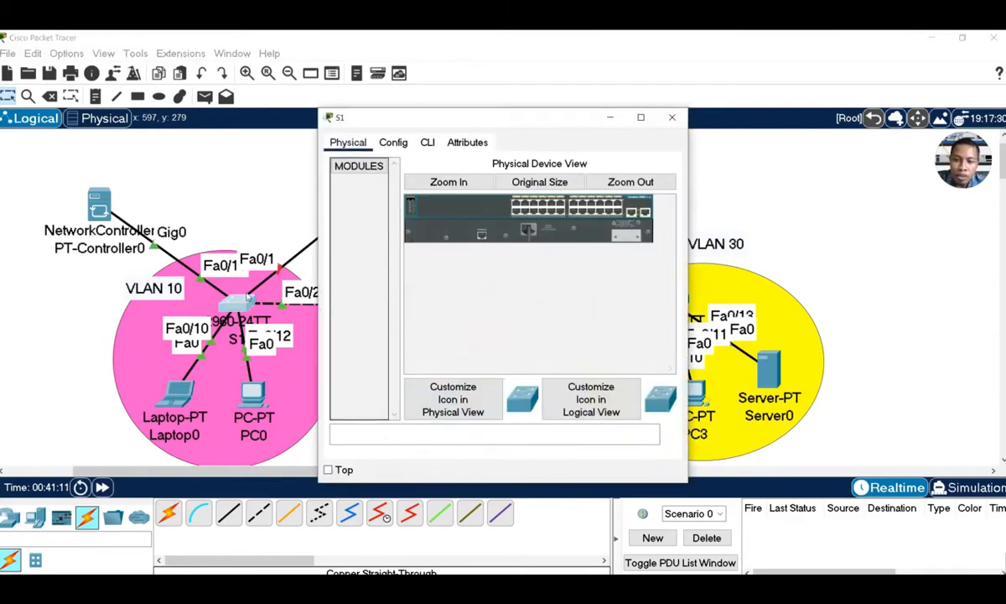
In S1's CLI, enter privileged and global configuration mode and set hostname S1
{"action": "left_click", "coordinate": [428, 143]}
{"action": "left_click", "coordinate": [464, 408]}
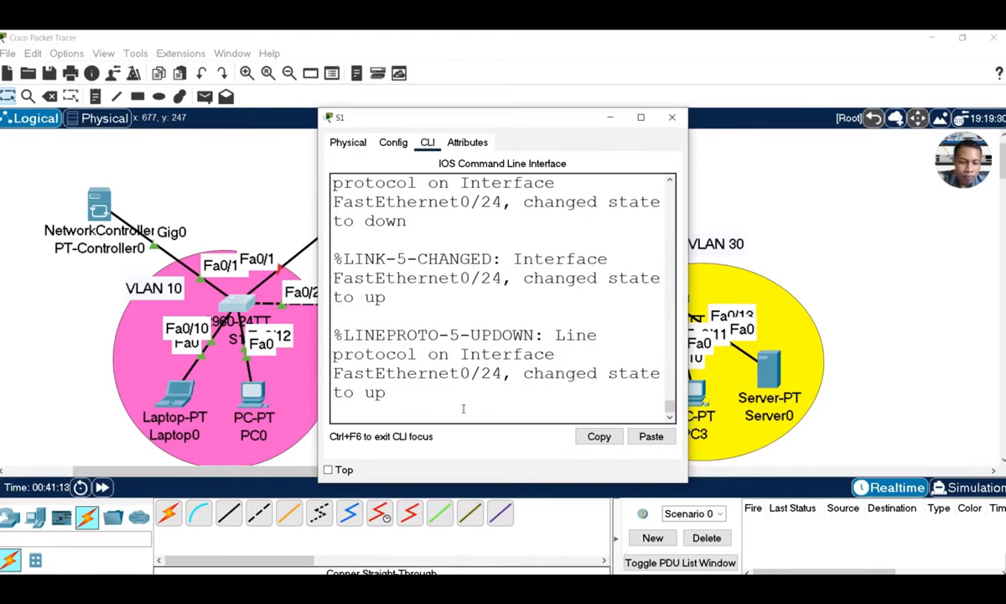
{"action": "key", "text": "Return"}
{"action": "key", "text": "Return"}
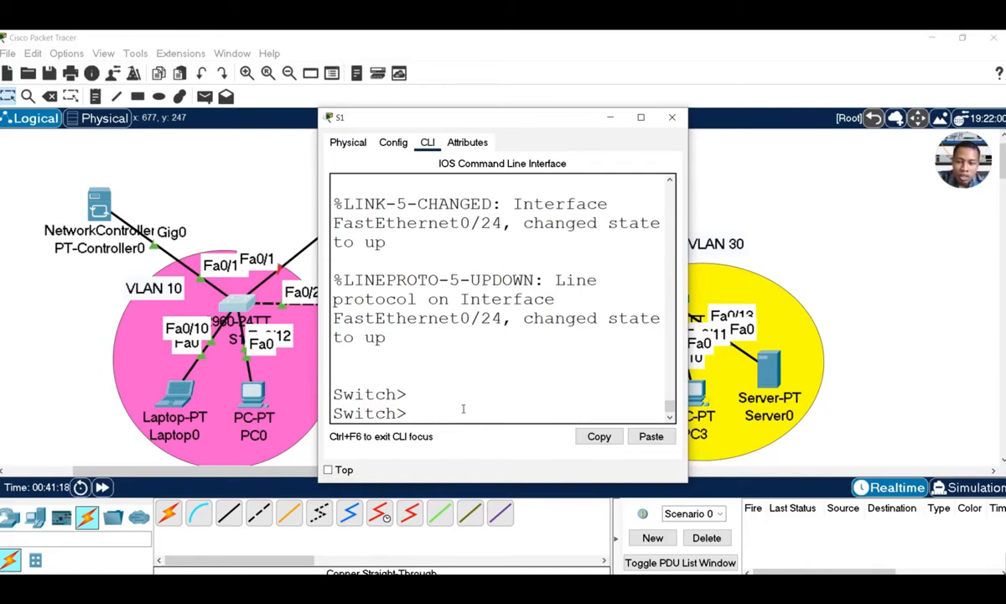
{"action": "type", "text": "EN"}
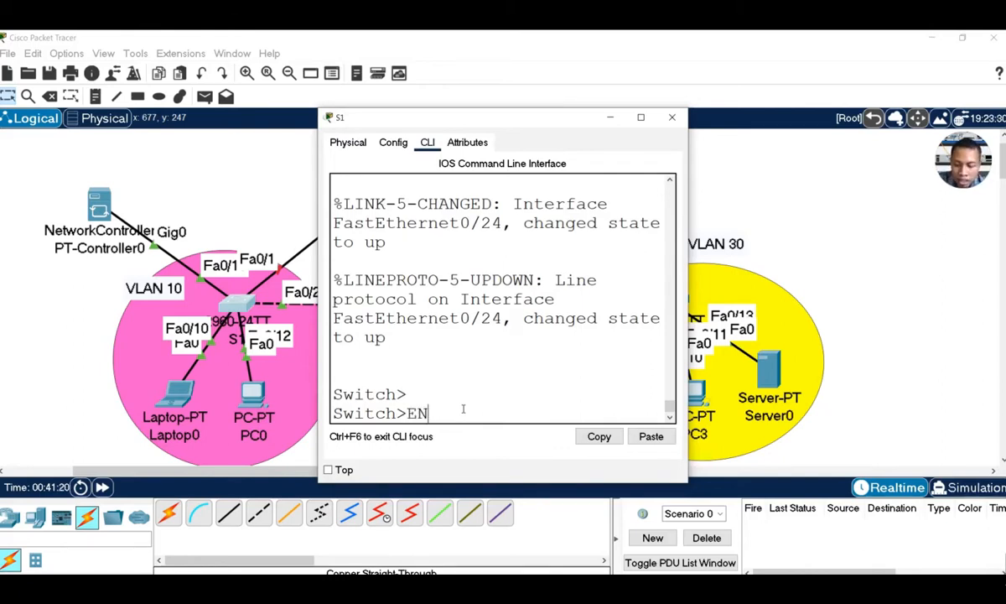
{"action": "key", "text": "BackSpace"}
{"action": "key", "text": "BackSpace"}
{"action": "type", "text": "en"}
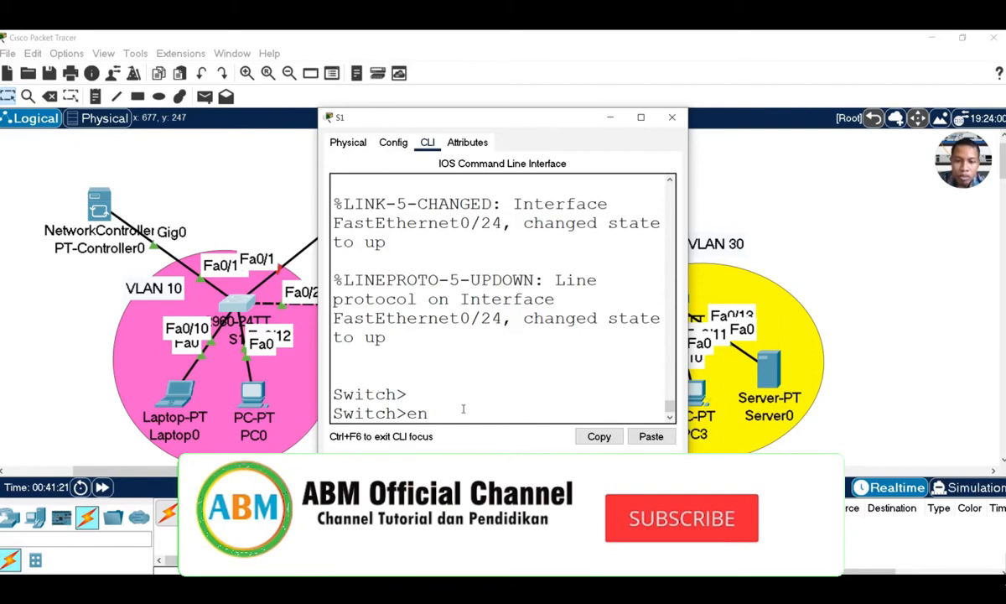
{"action": "key", "text": "Return"}
{"action": "type", "text": "conf"}
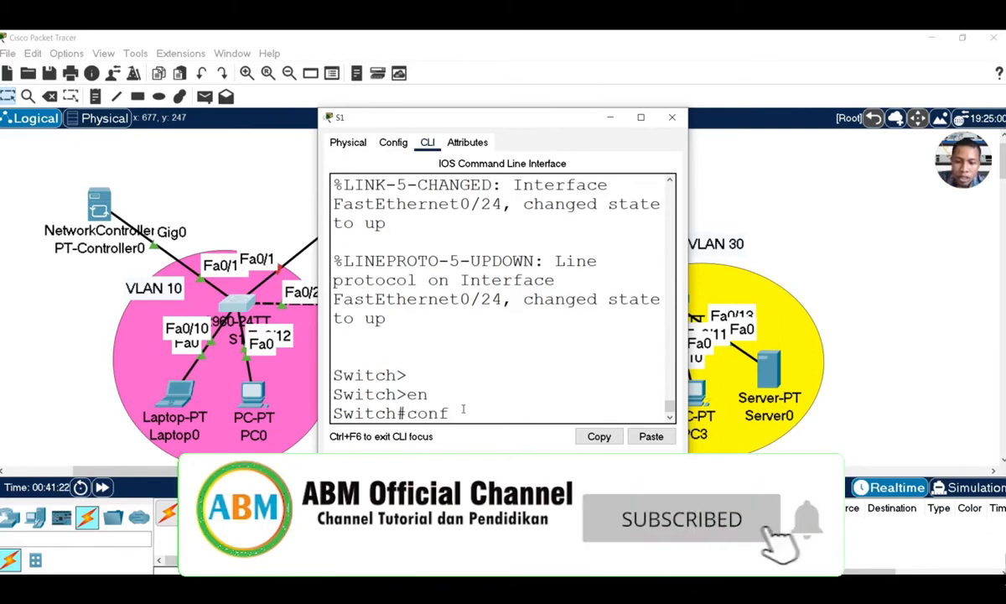
{"action": "type", "text": " t"}
{"action": "key", "text": "Return"}
{"action": "type", "text": "hi"}
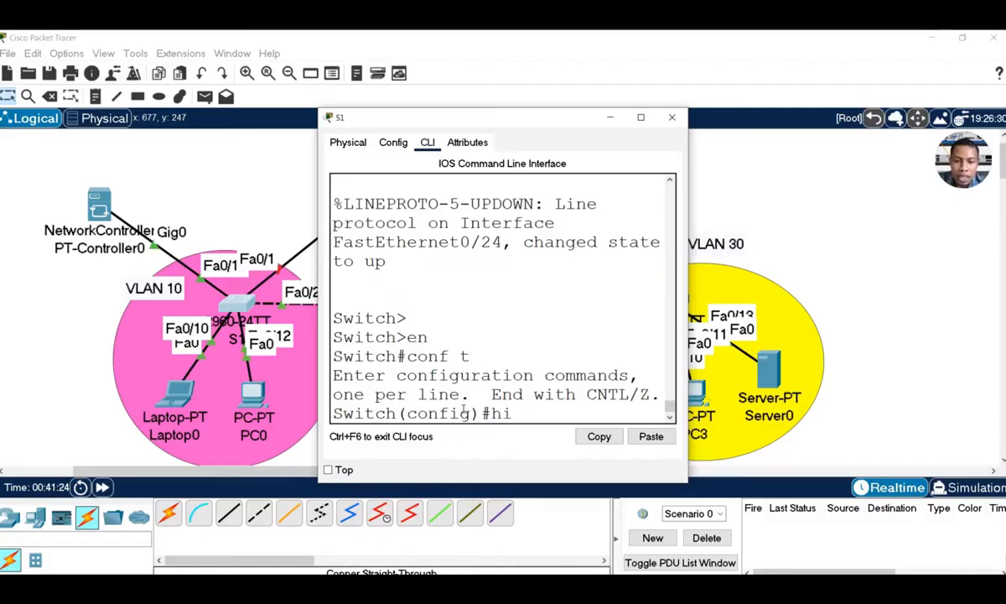
{"action": "type", "text": "os"}
{"action": "key", "text": "Tab"}
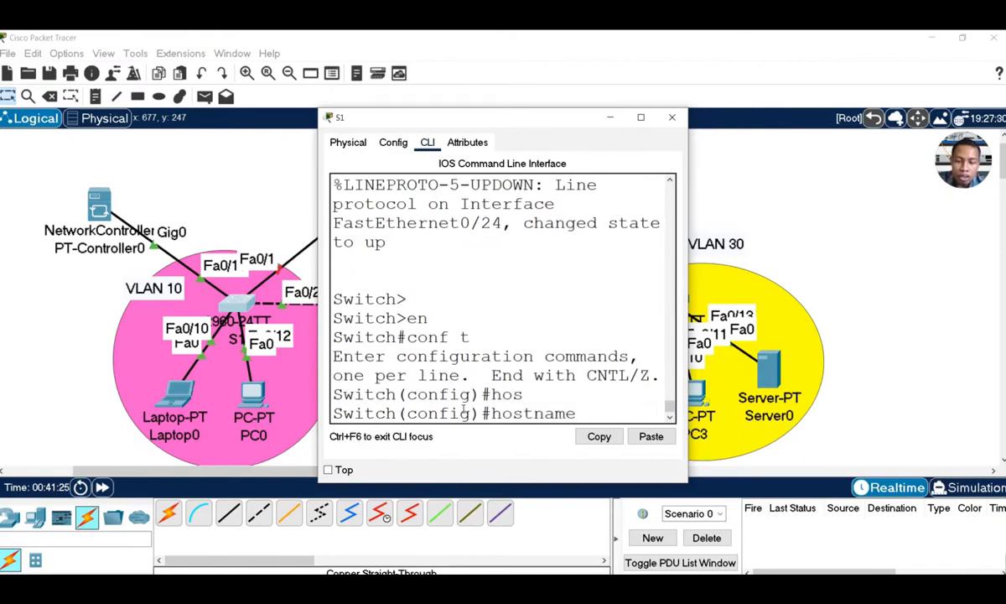
{"action": "type", "text": "S1"}
{"action": "key", "text": "Return"}
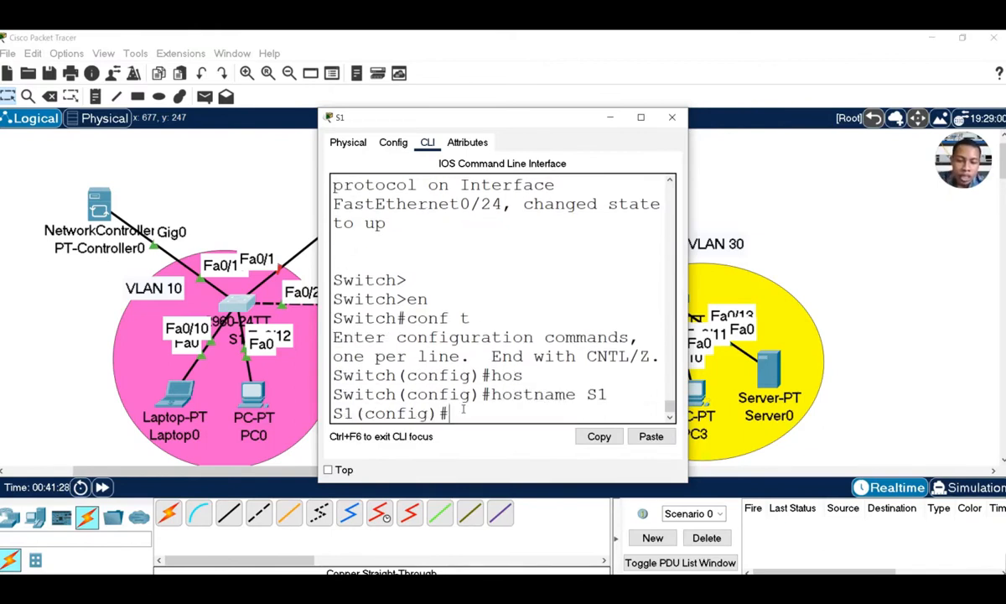
Create VLAN 10 named kantor and VLAN 20 named kelas
{"action": "type", "text": "vlan 10"}
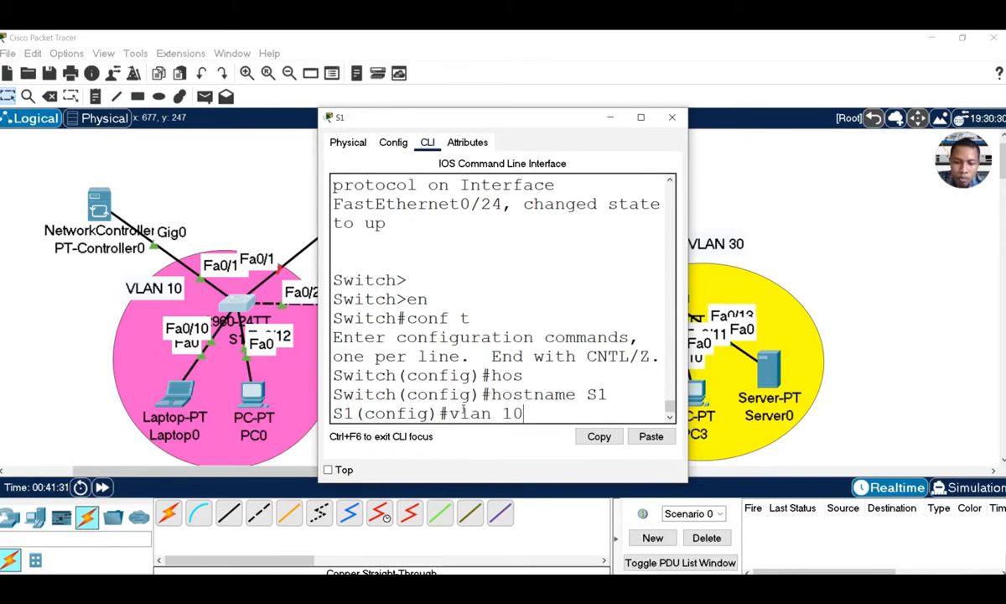
{"action": "key", "text": "Return"}
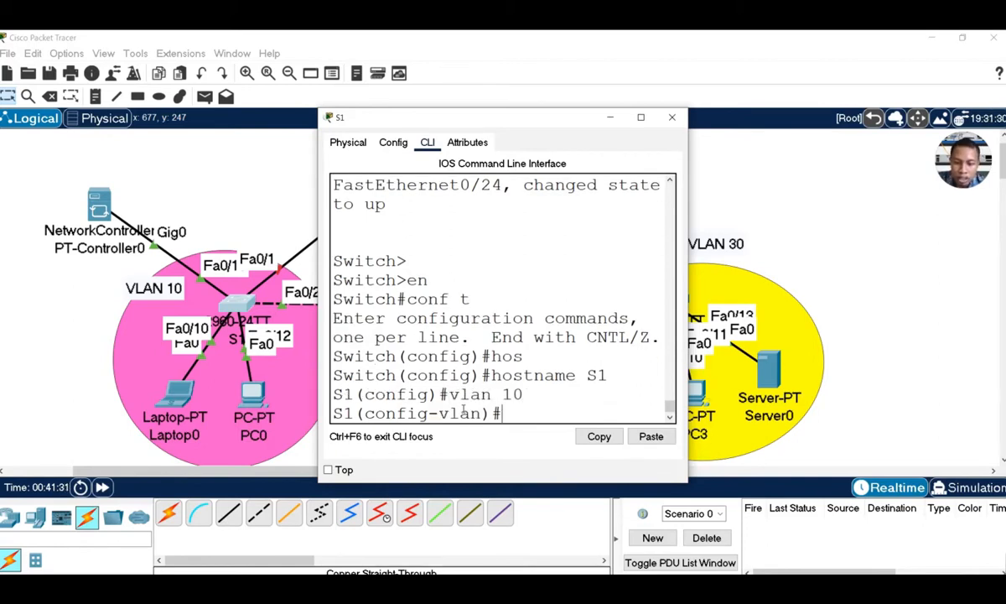
{"action": "type", "text": "na"}
{"action": "key", "text": "Tab"}
{"action": "type", "text": "kan"}
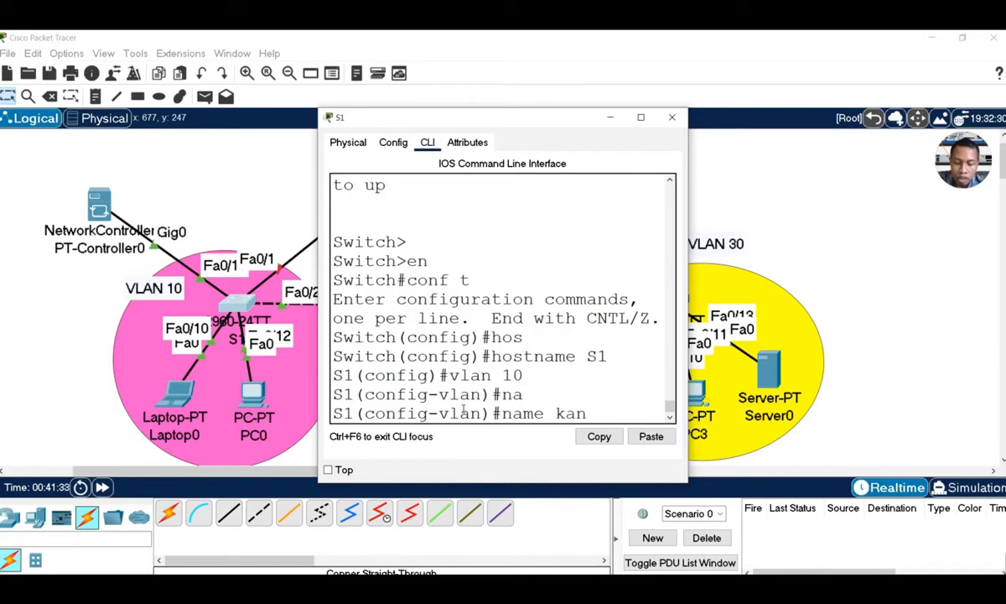
{"action": "type", "text": "tor"}
{"action": "key", "text": "Return"}
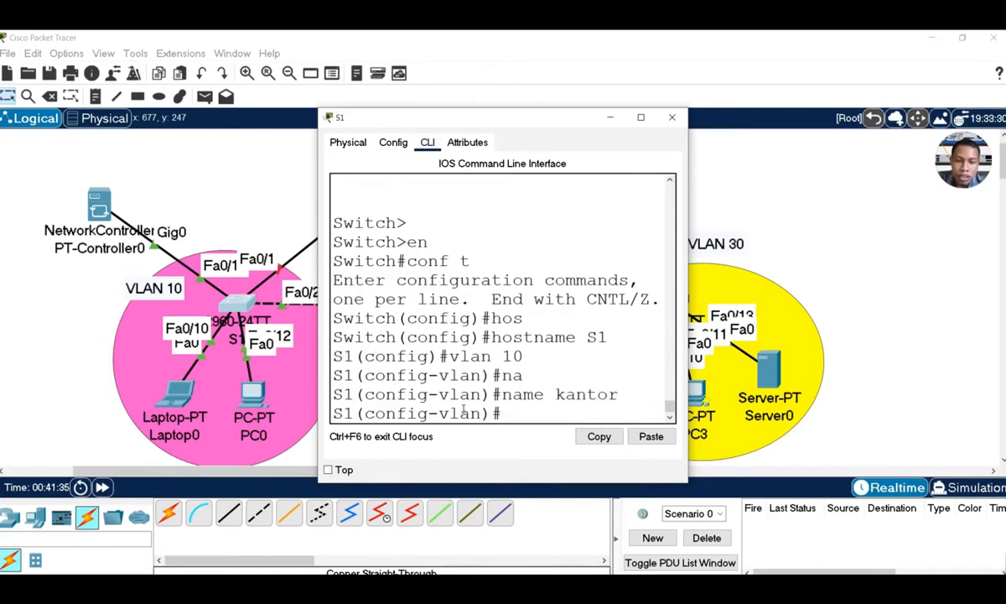
{"action": "type", "text": "valan"}
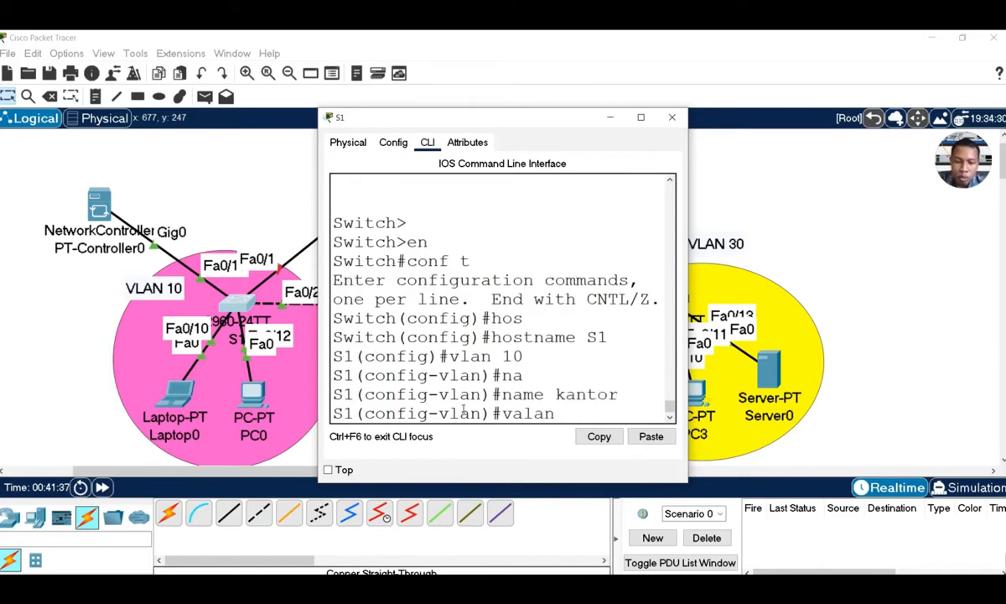
{"action": "type", "text": " 20"}
{"action": "key", "text": "Return"}
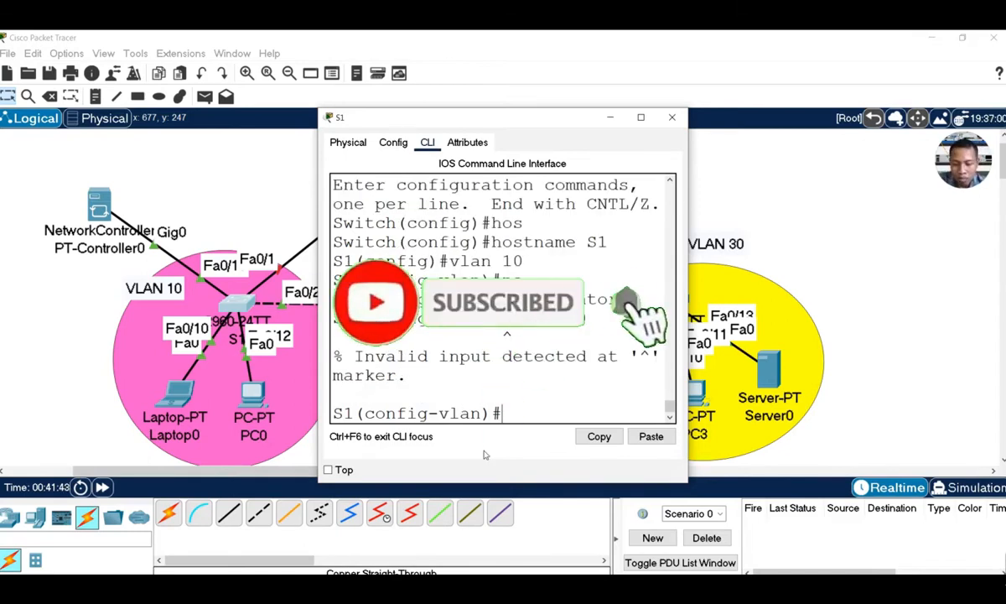
{"action": "type", "text": "vlan"}
{"action": "type", "text": " 20"}
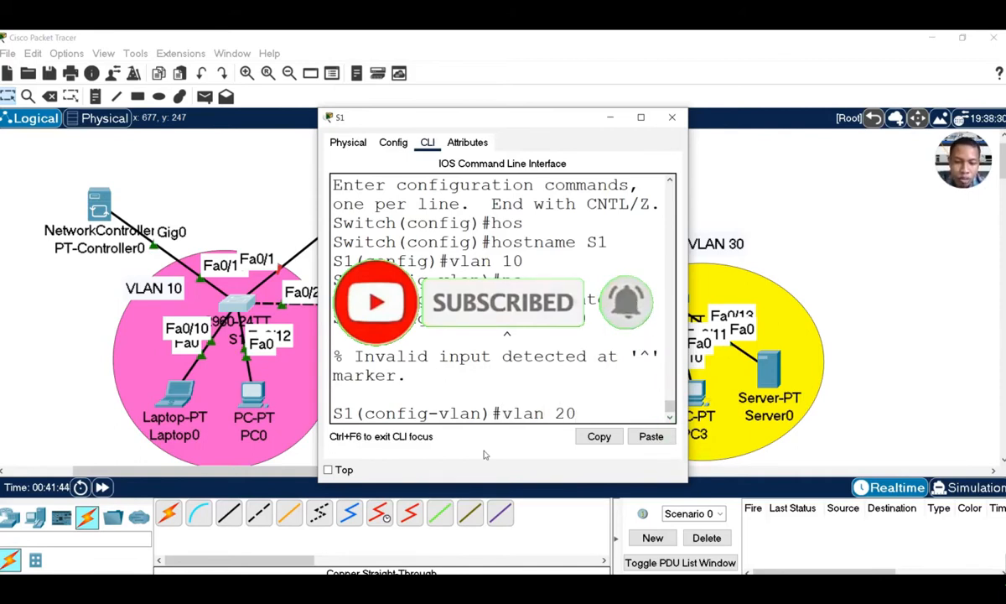
{"action": "key", "text": "Return"}
{"action": "type", "text": "na"}
{"action": "key", "text": "Tab"}
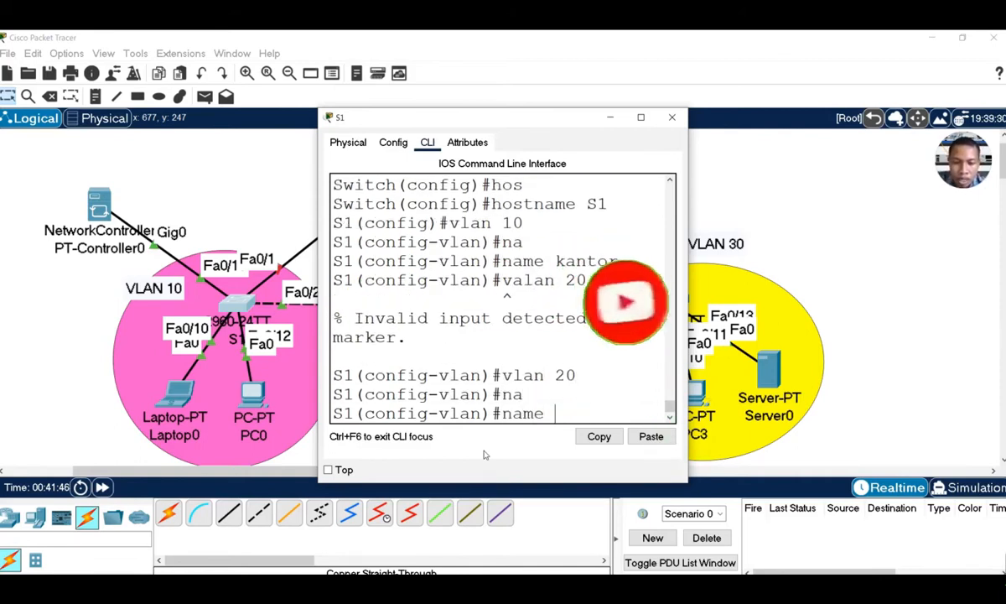
{"action": "type", "text": "kelas"}
{"action": "key", "text": "Return"}
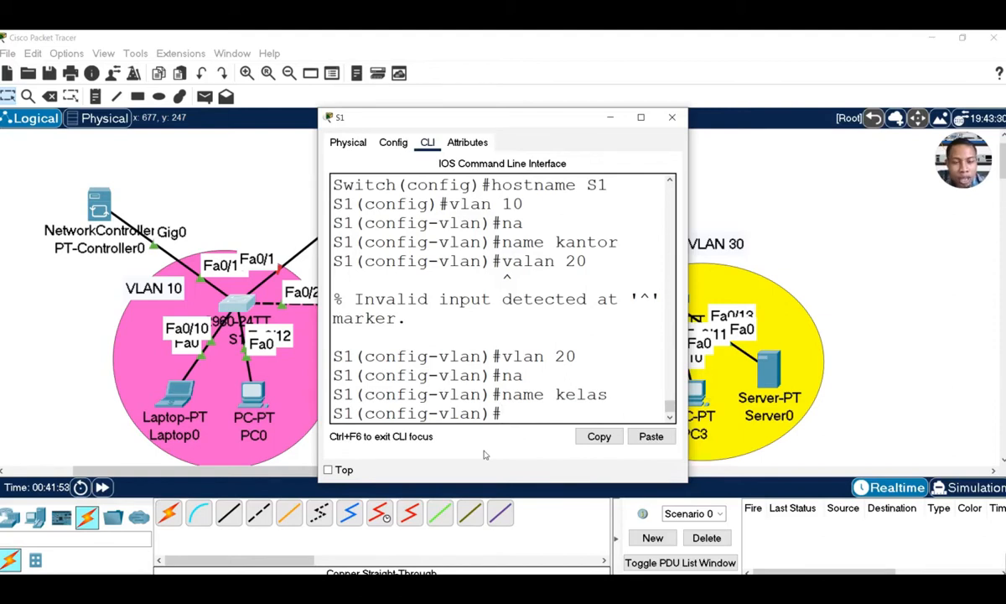
Create VLAN 30 named masjid and return to global configuration
{"action": "type", "text": "vla"}
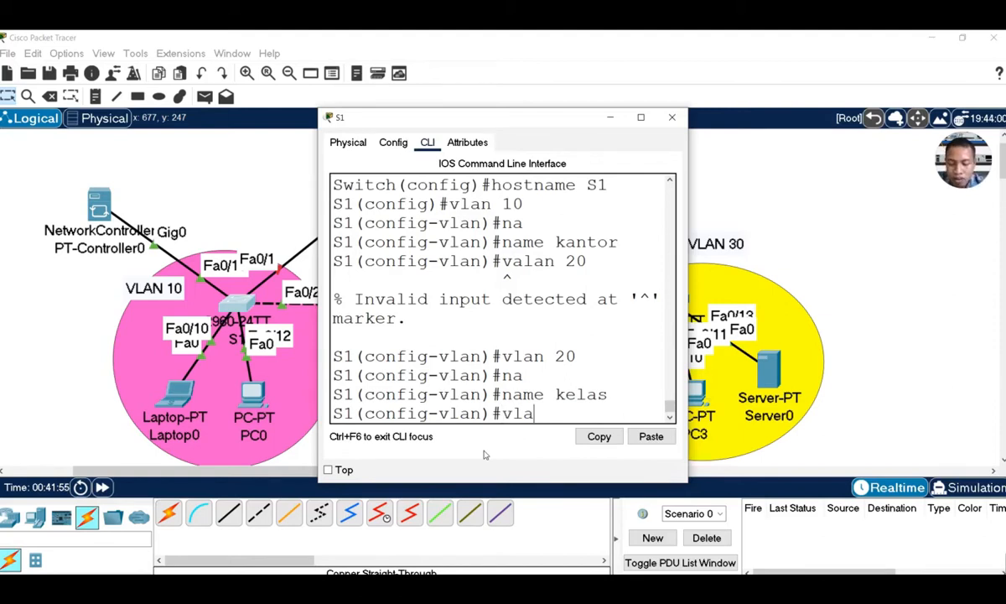
{"action": "type", "text": "n 30"}
{"action": "key", "text": "Return"}
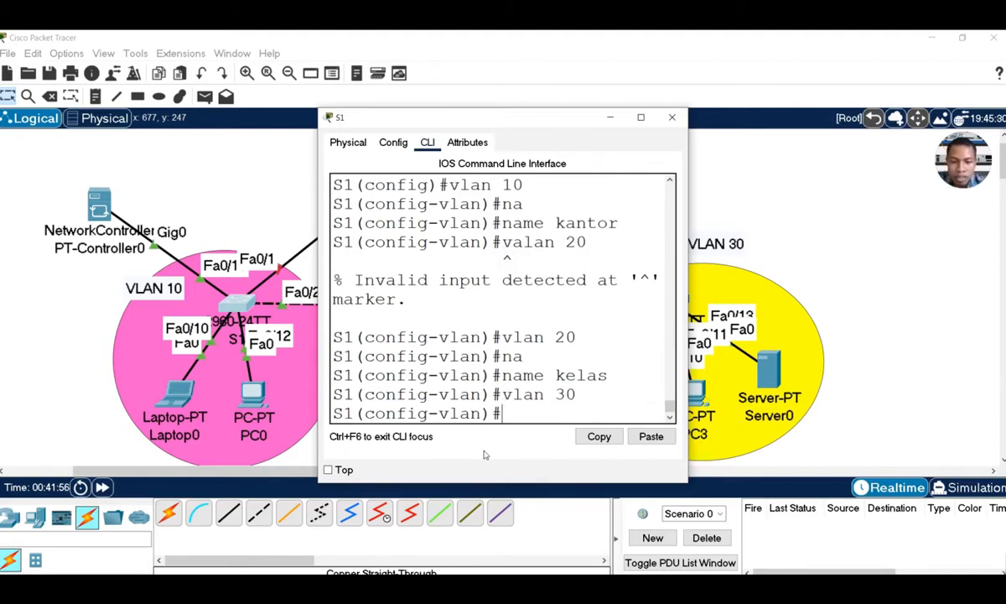
{"action": "type", "text": "na"}
{"action": "key", "text": "Return"}
{"action": "type", "text": "name ma"}
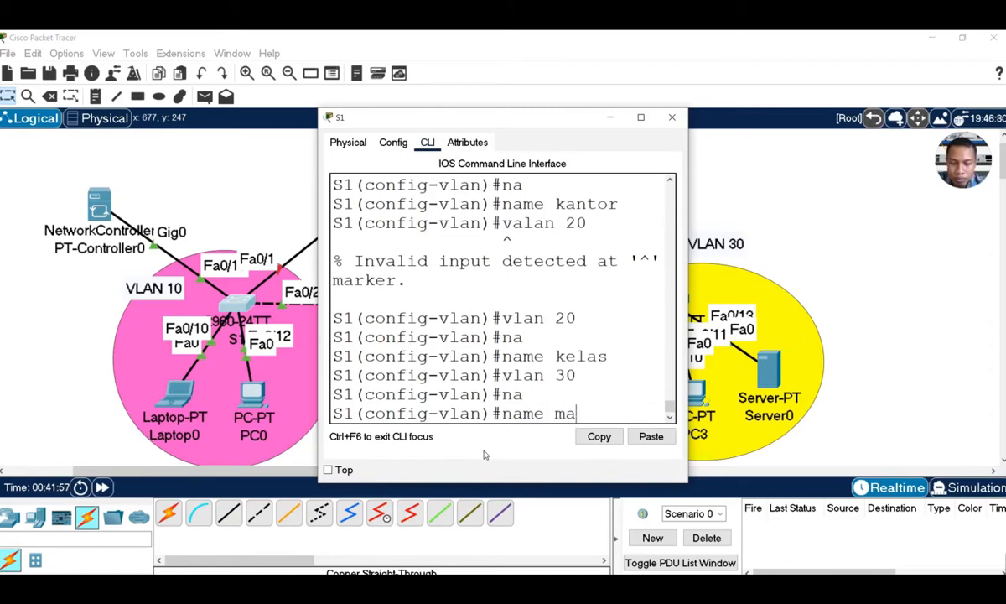
{"action": "type", "text": "sjid"}
{"action": "key", "text": "Return"}
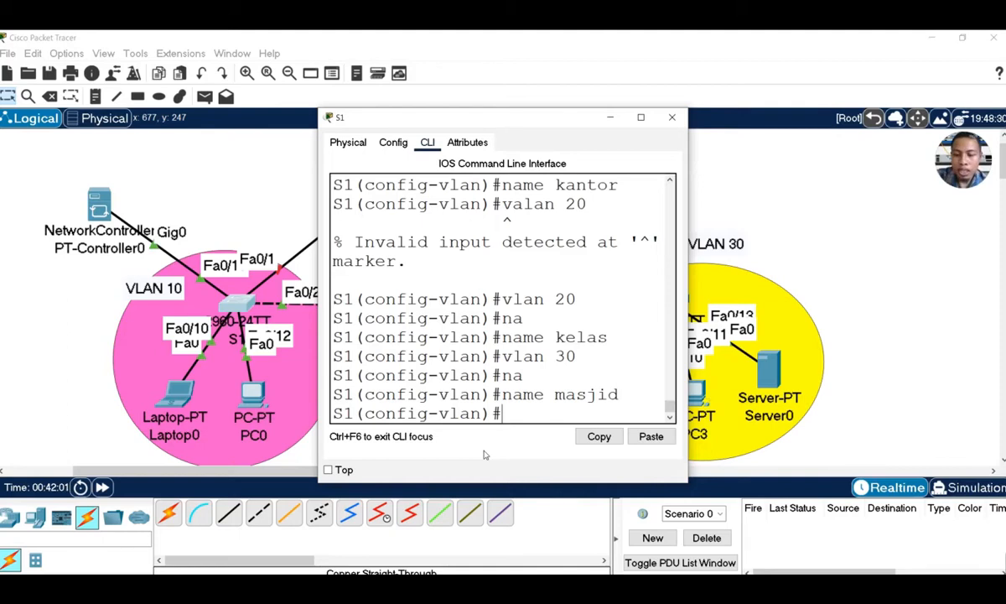
{"action": "type", "text": "ex"}
{"action": "key", "text": "Return"}
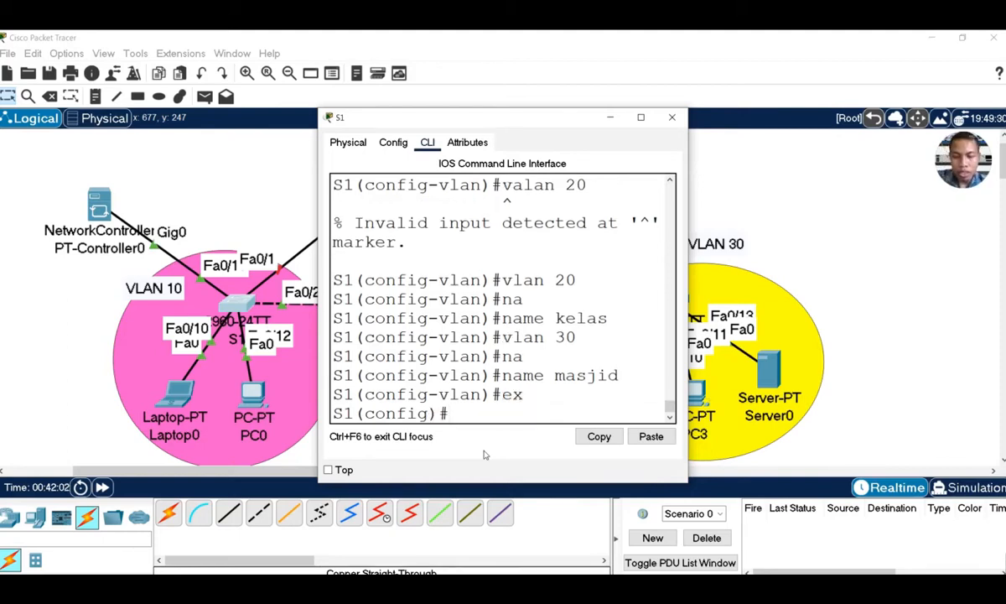
{"action": "type", "text": "do sh "}
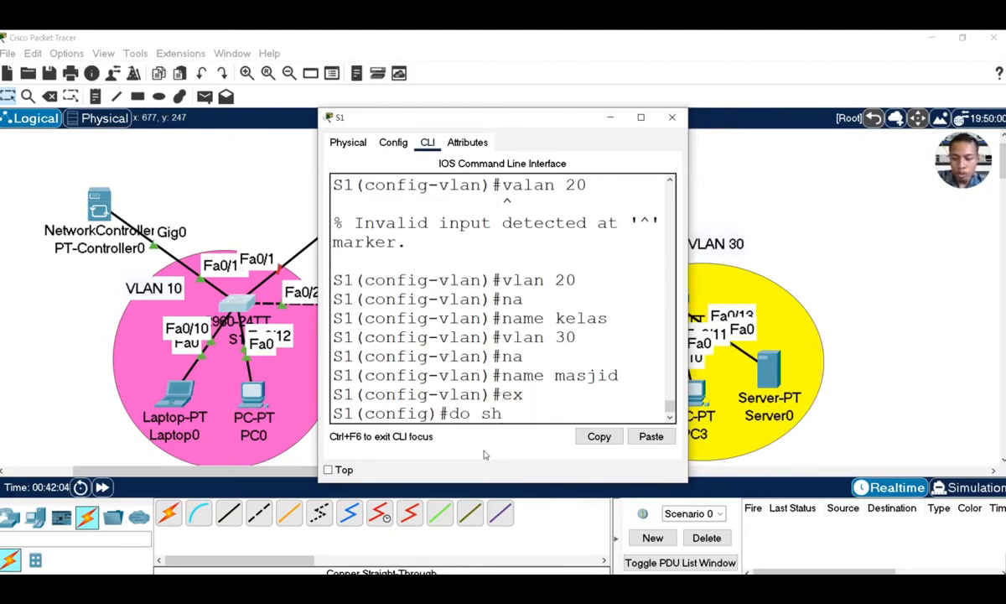
{"action": "type", "text": "vlan"}
Run do sh vlan and confirm VLANs 10 kantor, 20 kelas and 30 masjid are active
{"action": "key", "text": "Return"}
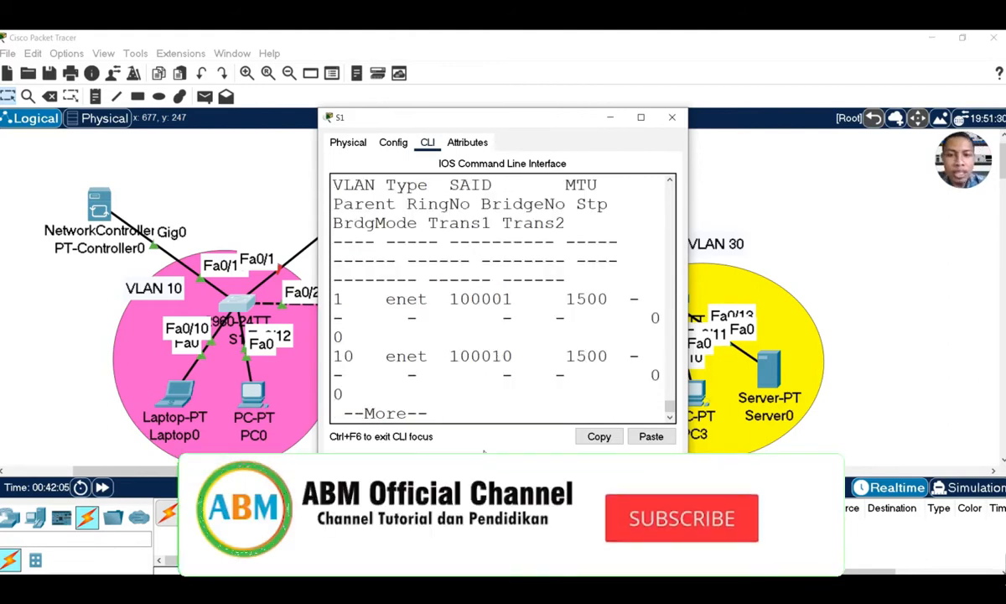
{"action": "scroll", "coordinate": [494, 318], "scroll_direction": "up", "scroll_amount": 10}
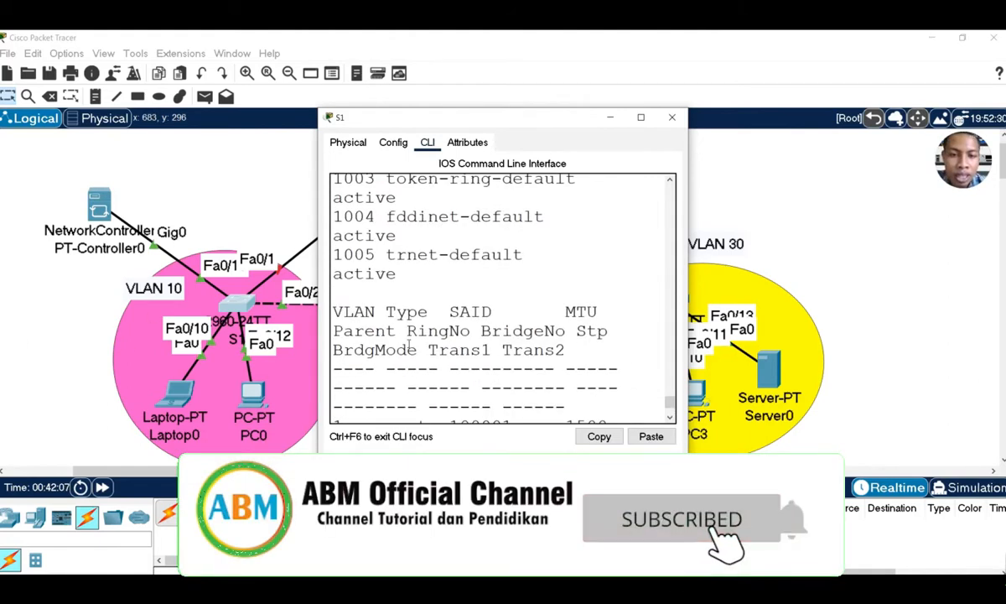
{"action": "scroll", "coordinate": [419, 331], "scroll_direction": "up", "scroll_amount": 1}
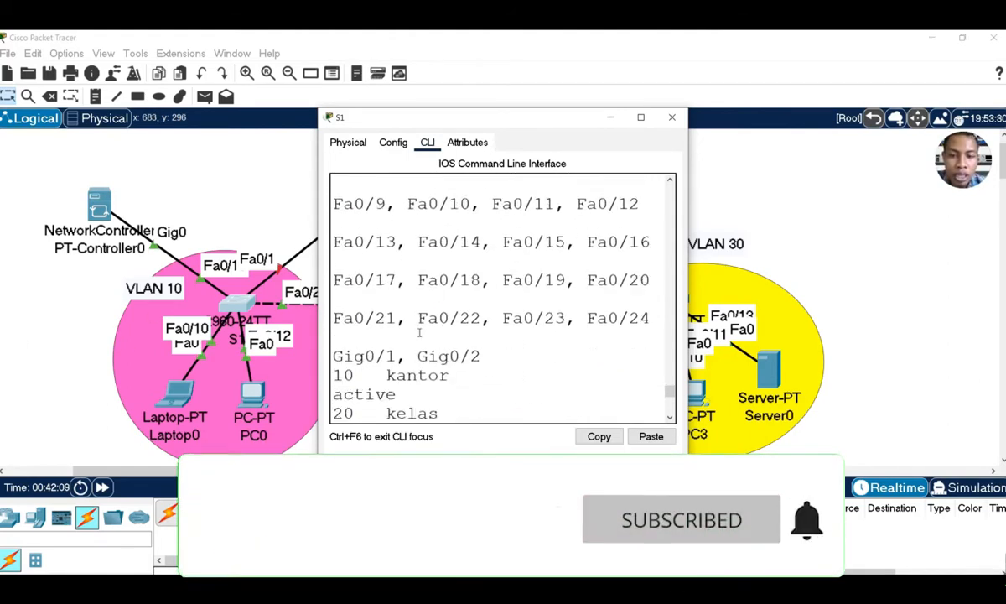
{"action": "scroll", "coordinate": [420, 332], "scroll_direction": "down", "scroll_amount": 2}
{"action": "scroll", "coordinate": [401, 331], "scroll_direction": "down", "scroll_amount": 1}
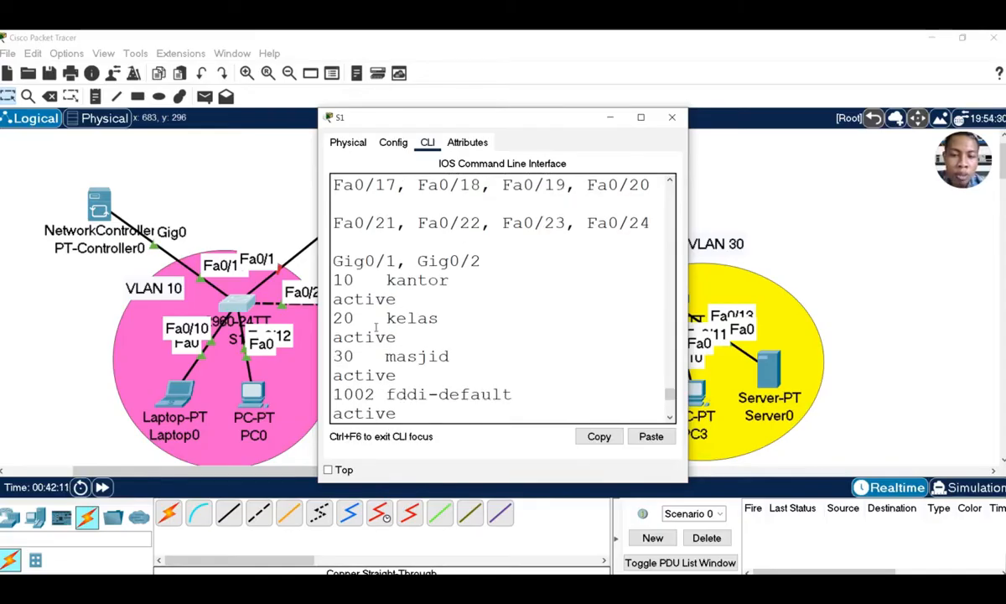
{"action": "left_click_drag", "start_coordinate": [333, 281], "coordinate": [471, 287]}
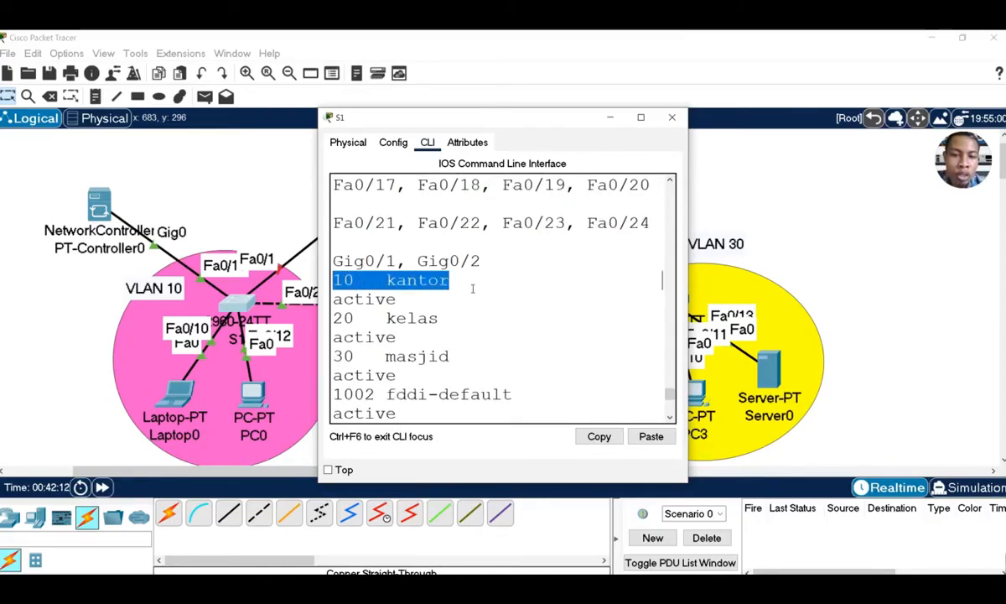
{"action": "left_click_drag", "start_coordinate": [333, 317], "coordinate": [439, 318]}
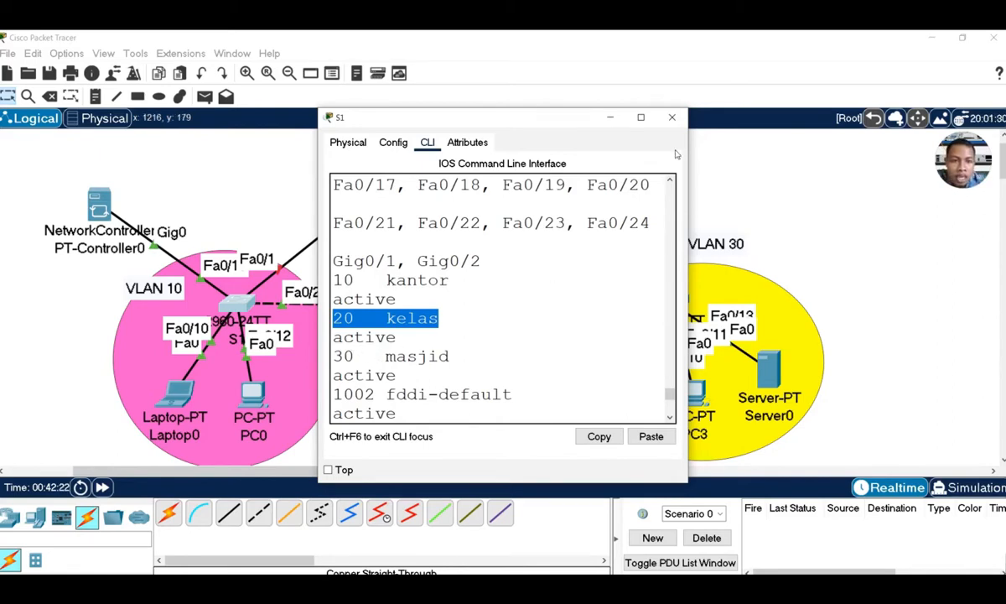
{"action": "scroll", "coordinate": [583, 339], "scroll_direction": "down", "scroll_amount": 7}
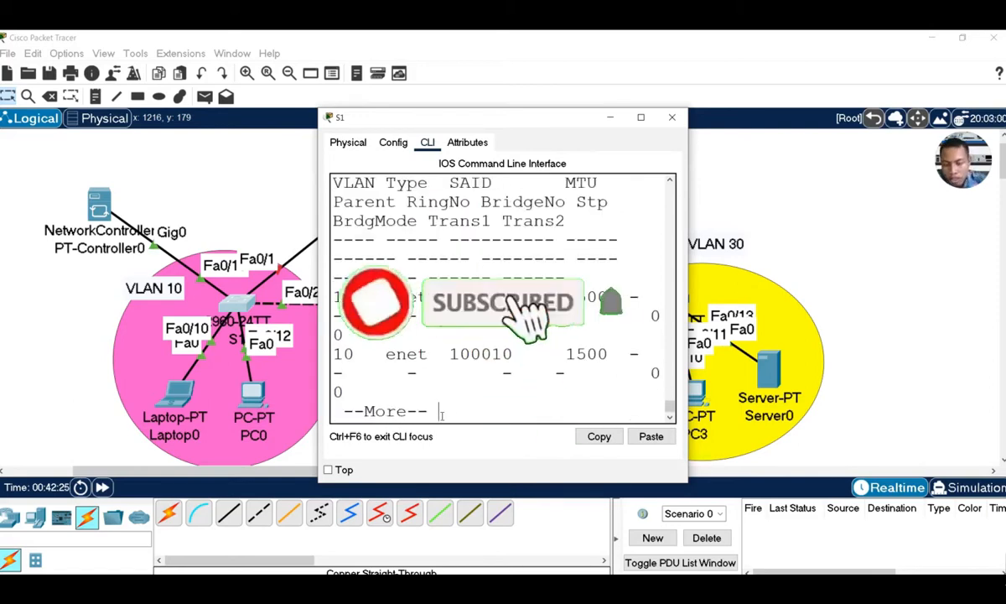
{"action": "key", "text": "space"}
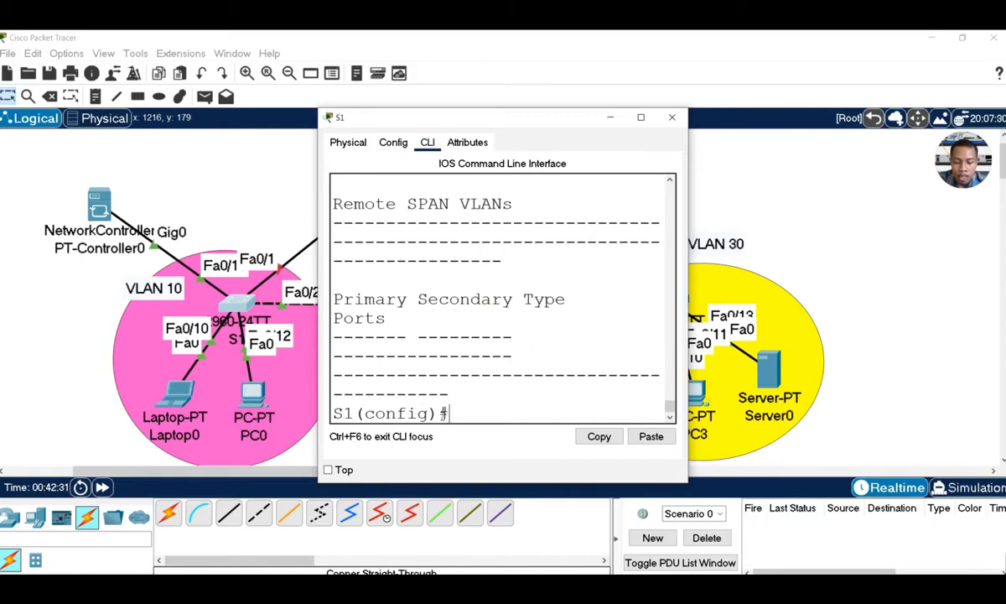
Select S1's interface range fa0/10-20 for configuration
{"action": "type", "text": "in"}
{"action": "key", "text": "Tab"}
{"action": "type", "text": "r"}
{"action": "key", "text": "Tab"}
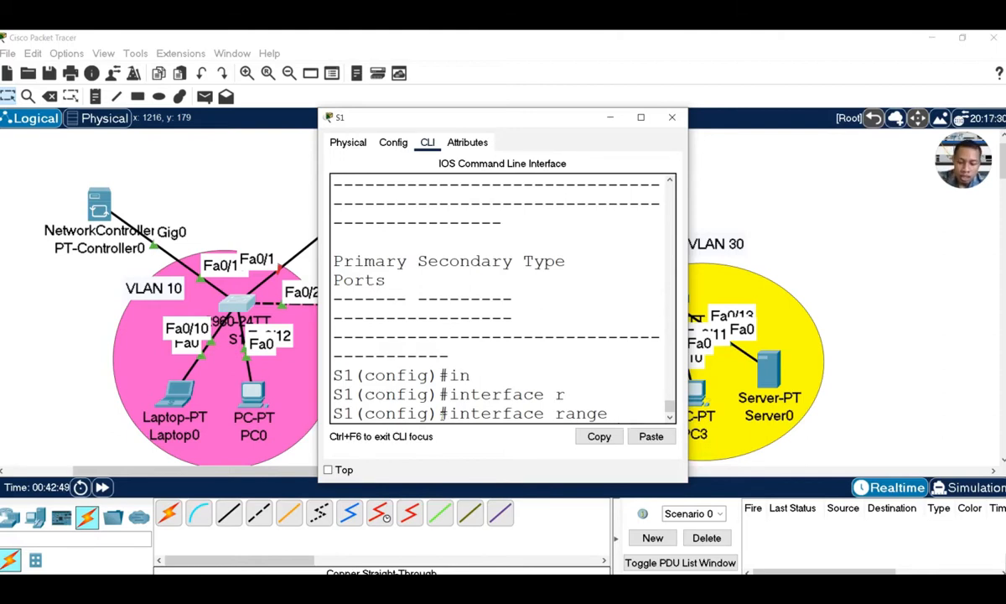
{"action": "type", "text": "0/"}
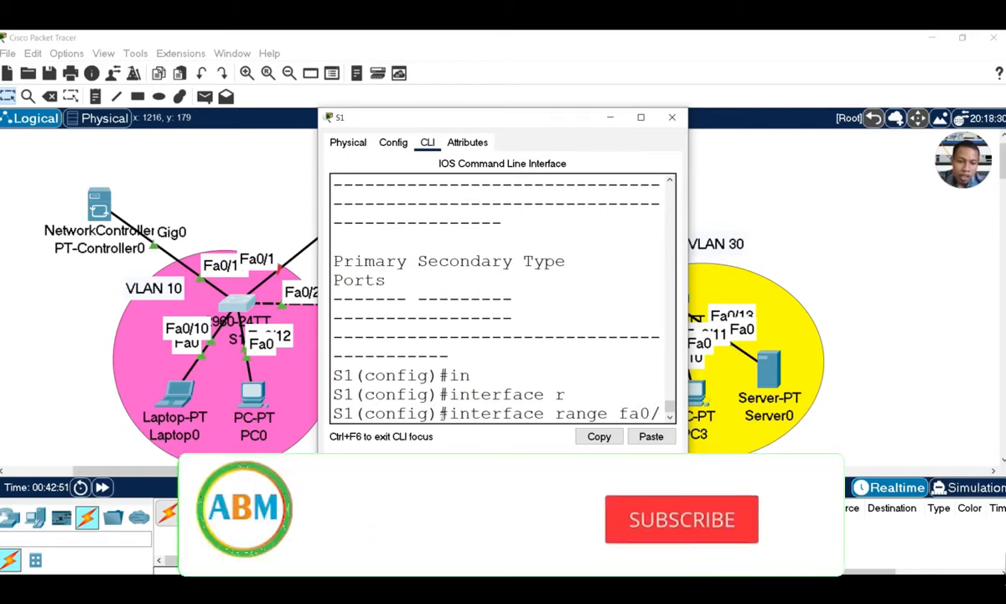
{"action": "type", "text": "10"}
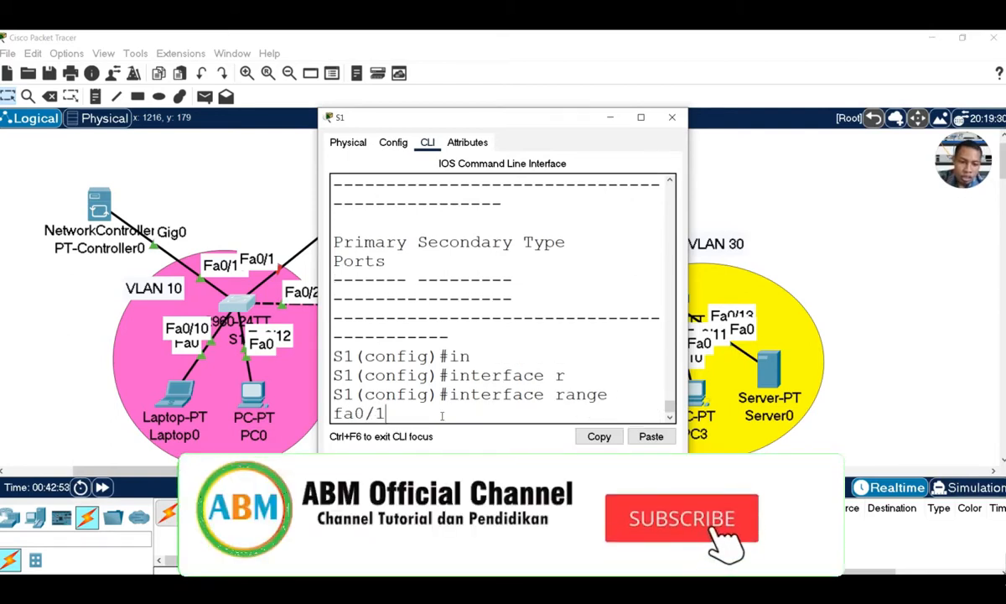
{"action": "type", "text": "20"}
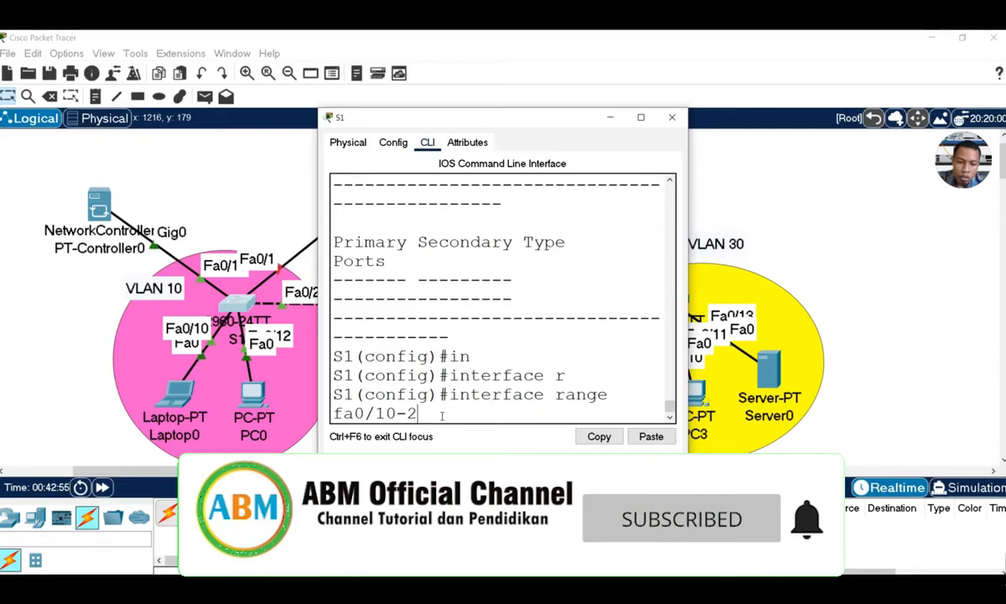
{"action": "key", "text": "Return"}
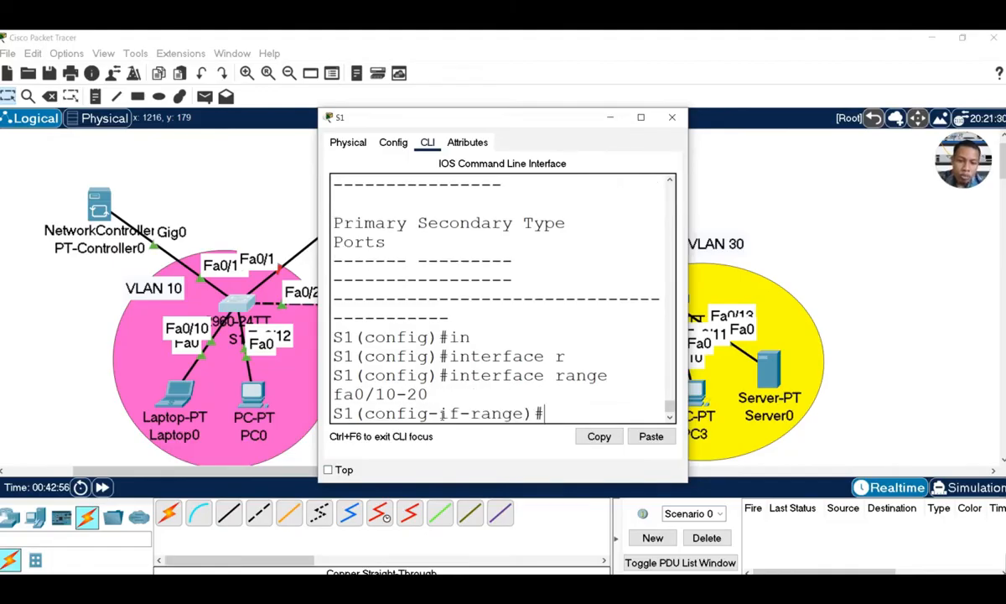
Assign the range to access VLAN 10 and exit back to global configuration
{"action": "type", "text": "sw"}
{"action": "key", "text": "Tab"}
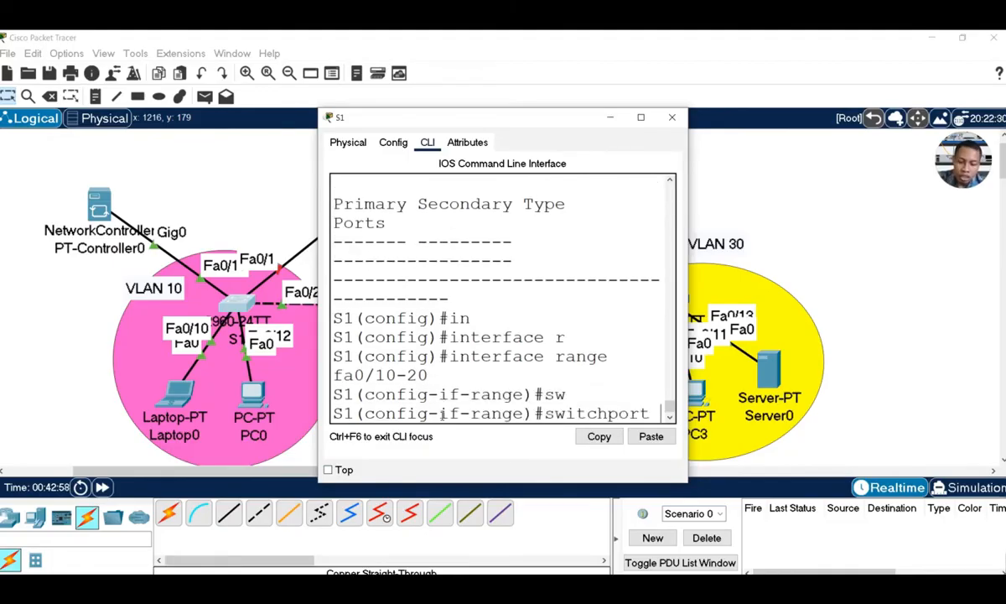
{"action": "type", "text": "ac"}
{"action": "key", "text": "Tab"}
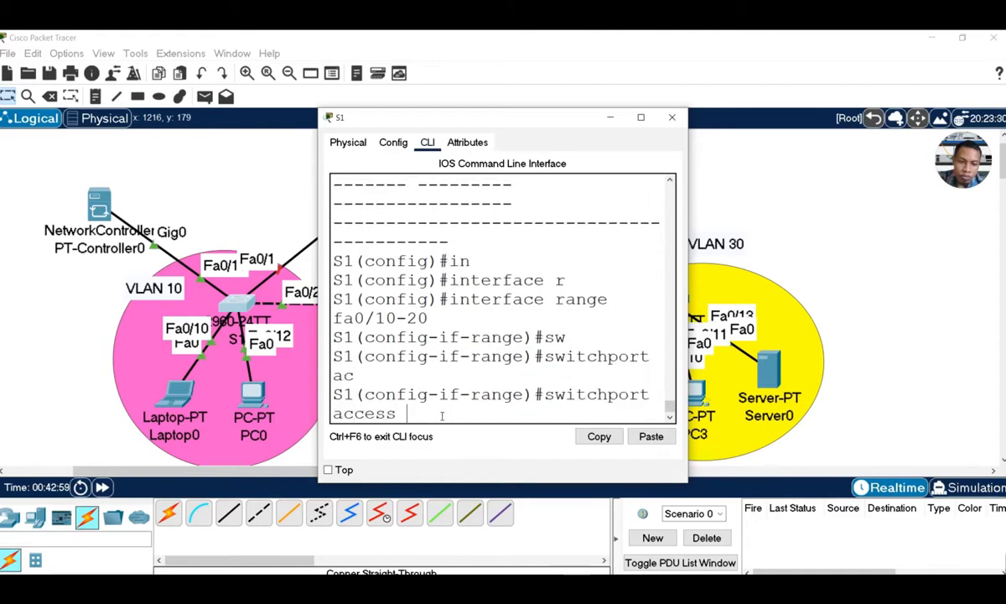
{"action": "type", "text": "v"}
{"action": "key", "text": "Tab"}
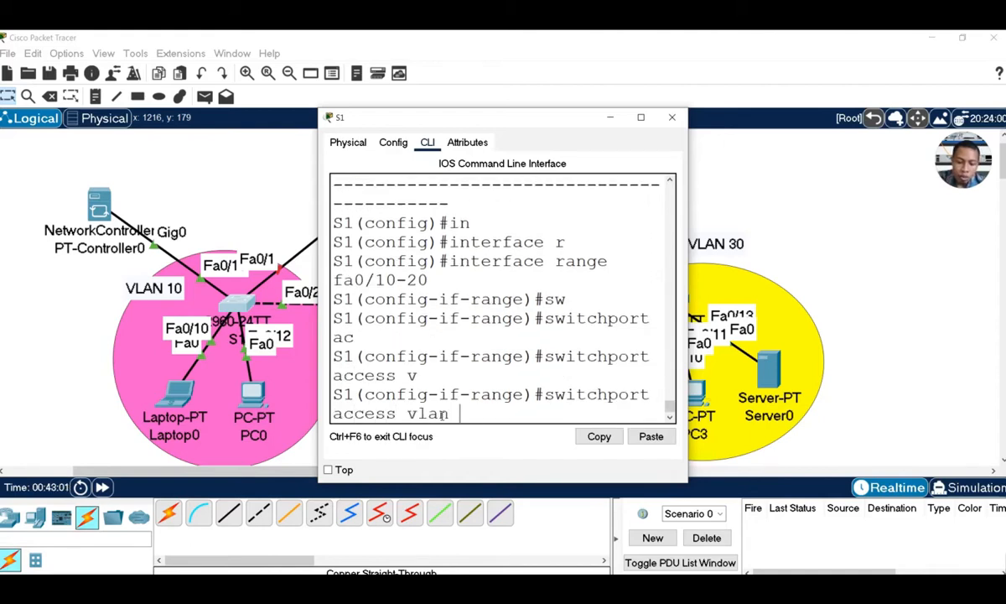
{"action": "type", "text": "10"}
{"action": "key", "text": "Return"}
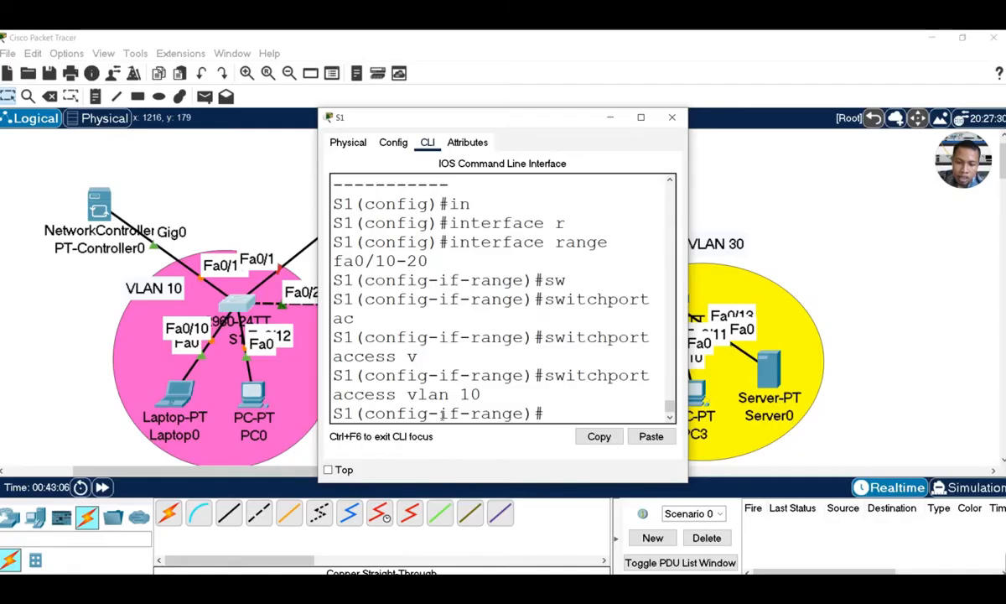
{"action": "type", "text": "ex"}
{"action": "key", "text": "Return"}
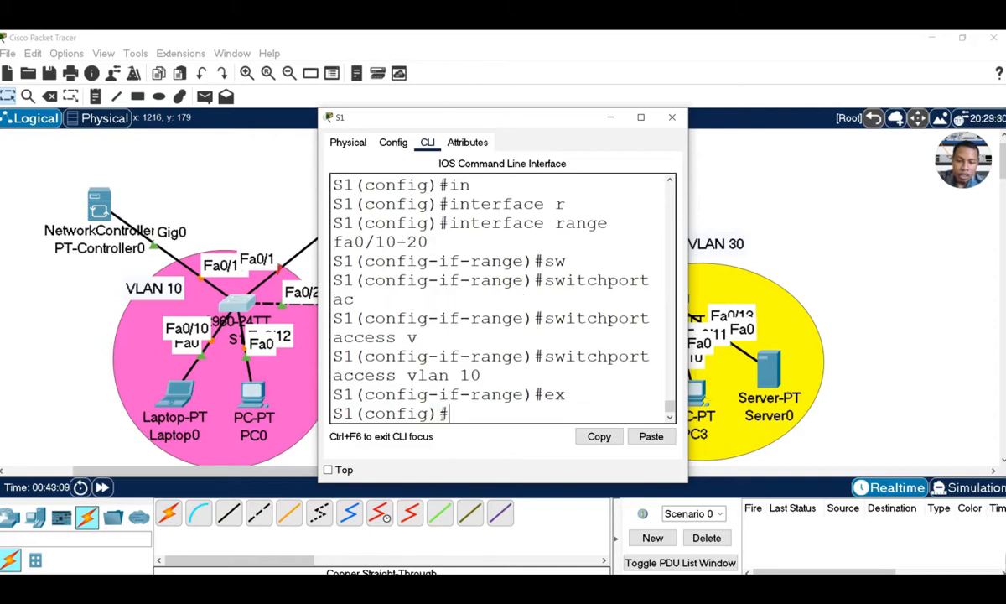
Set S1's port fa0/1 to switchport mode trunk
{"action": "type", "text": "in"}
{"action": "key", "text": "Tab"}
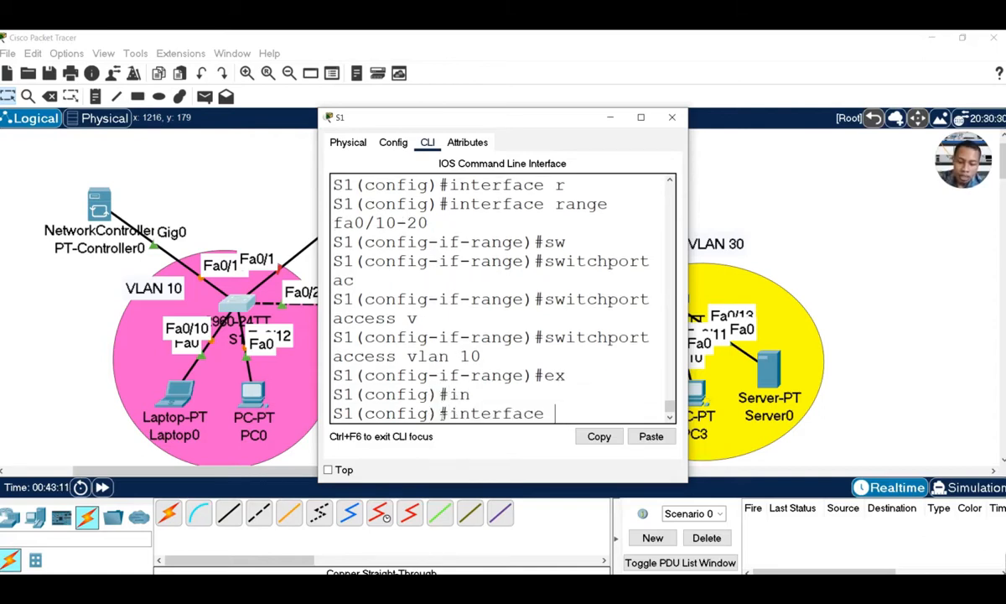
{"action": "type", "text": "fa0/1"}
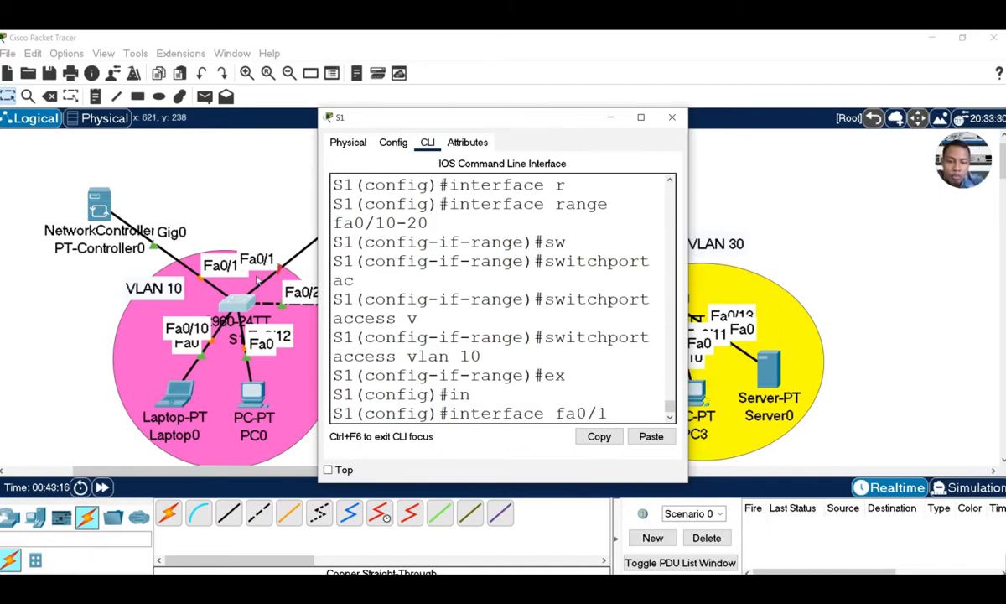
{"action": "key", "text": "Return"}
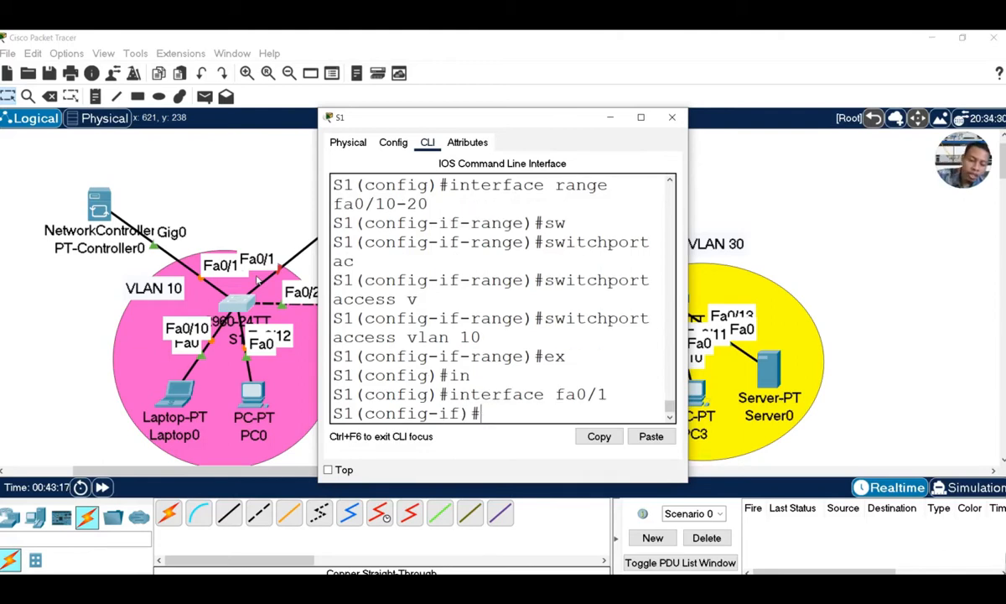
{"action": "type", "text": "sw"}
{"action": "key", "text": "Tab"}
{"action": "type", "text": "mo"}
{"action": "key", "text": "Tab"}
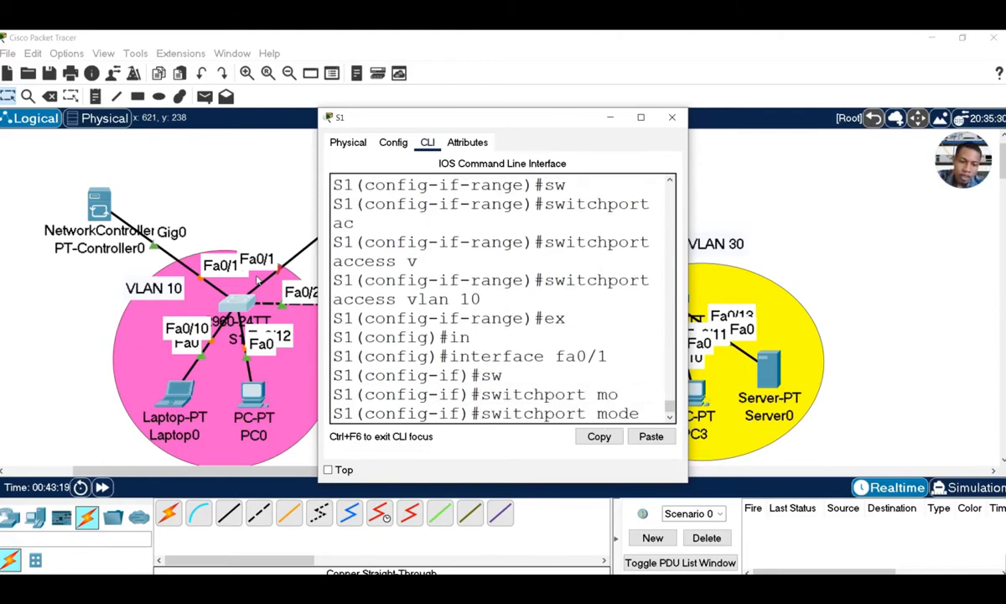
{"action": "type", "text": "tr"}
{"action": "key", "text": "Tab"}
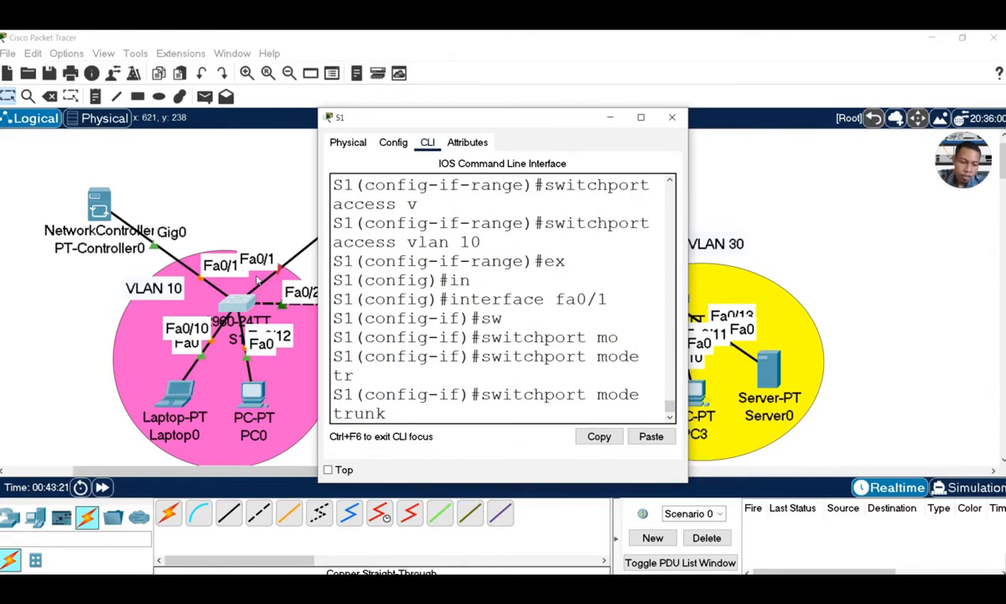
{"action": "key", "text": "Return"}
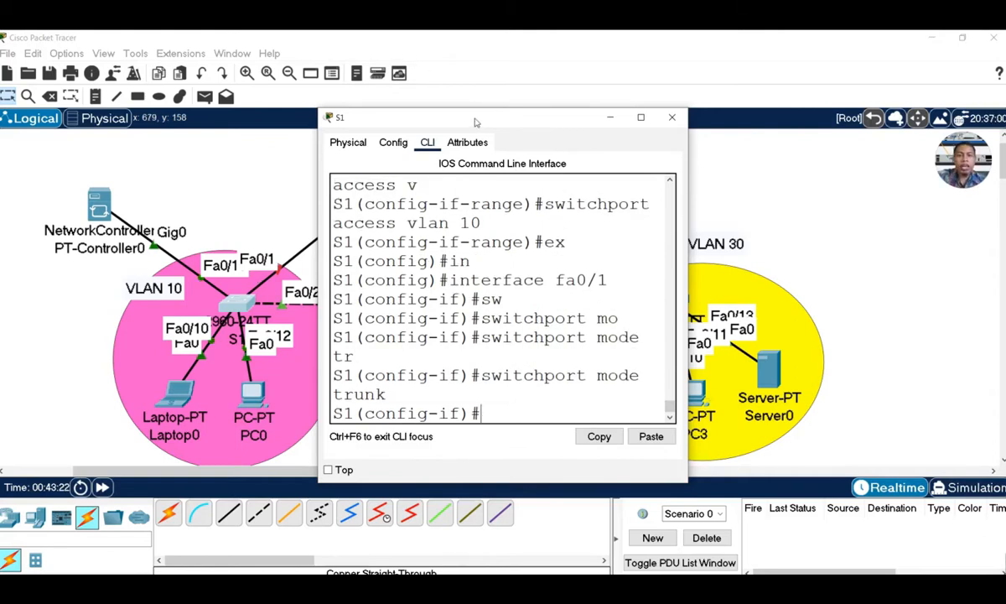
{"action": "left_click_drag", "start_coordinate": [461, 116], "coordinate": [667, 107]}
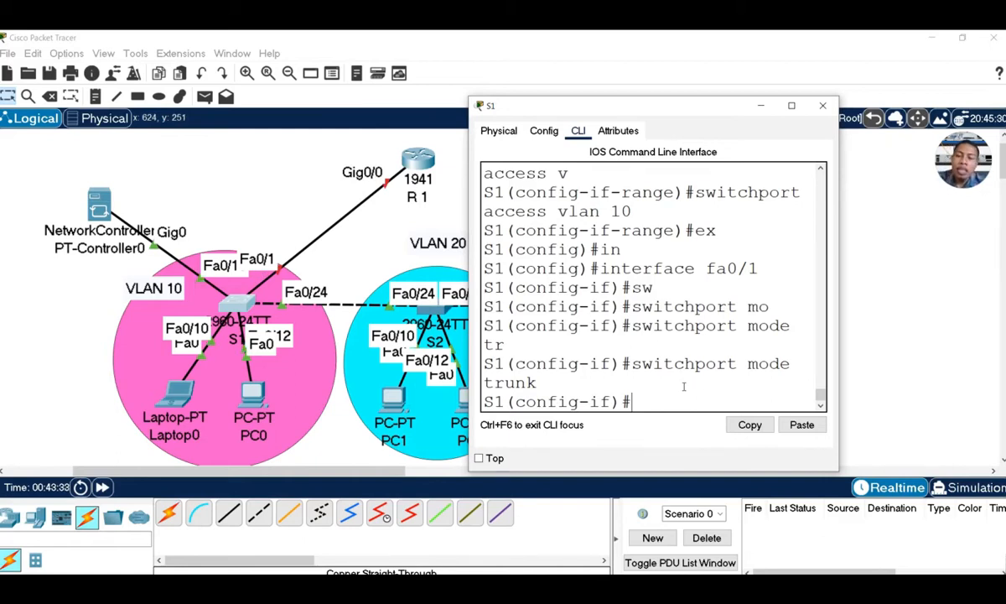
{"action": "type", "text": "ex"}
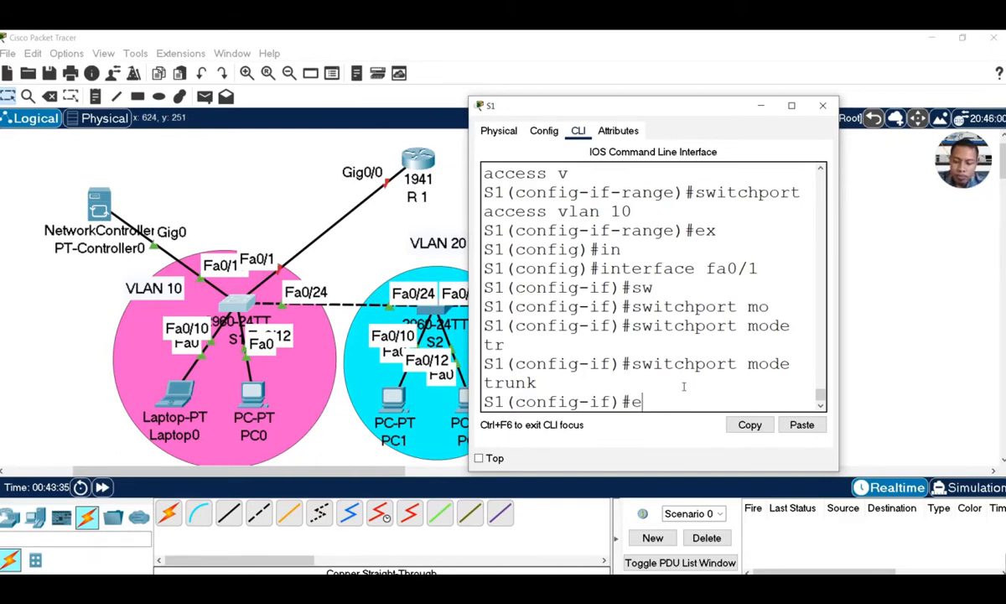
{"action": "key", "text": "Return"}
Set S1's port fa0/24 to switchport mode trunk
{"action": "type", "text": "in"}
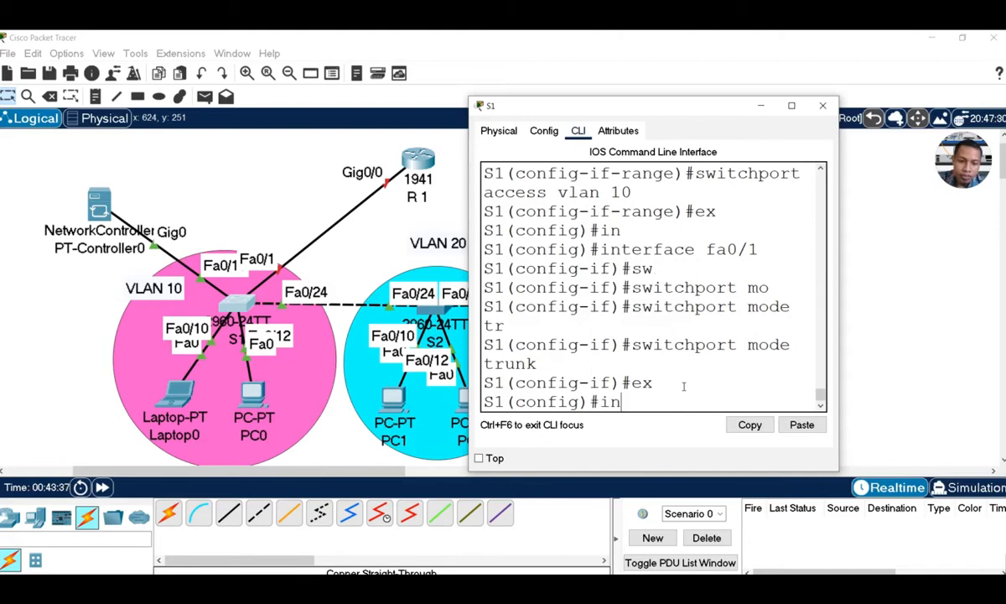
{"action": "key", "text": "Tab"}
{"action": "type", "text": "fa0"}
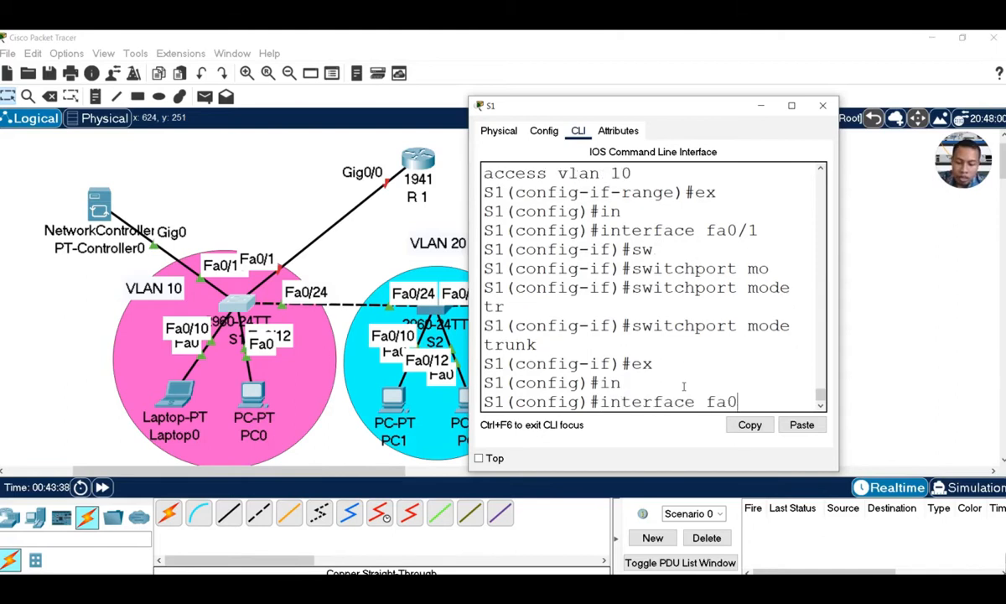
{"action": "type", "text": "/24"}
{"action": "key", "text": "Return"}
{"action": "type", "text": "sw"}
{"action": "key", "text": "Tab"}
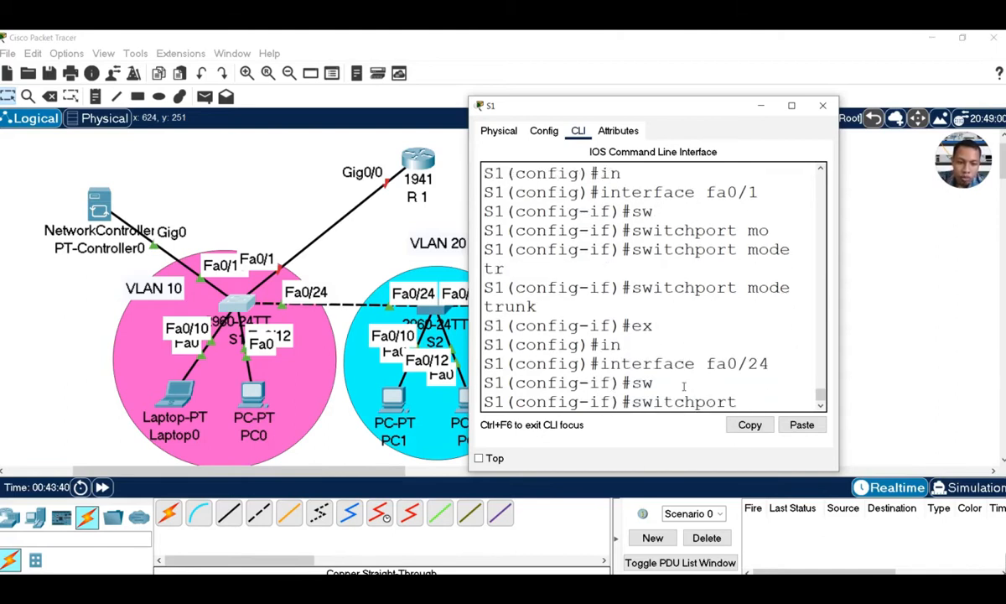
{"action": "type", "text": "mo"}
{"action": "key", "text": "Tab"}
{"action": "type", "text": "tr"}
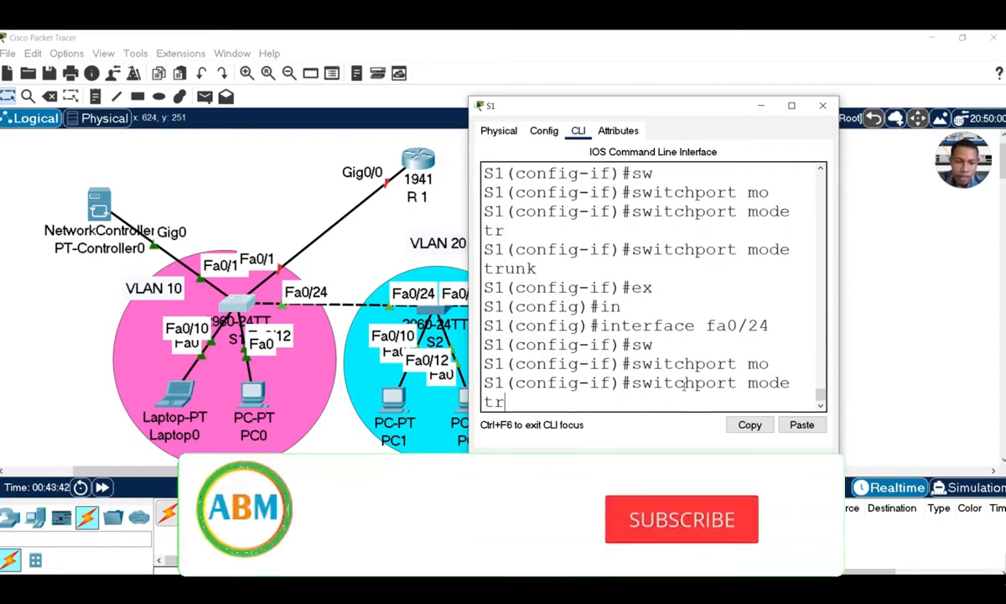
{"action": "key", "text": "Tab"}
{"action": "key", "text": "Return"}
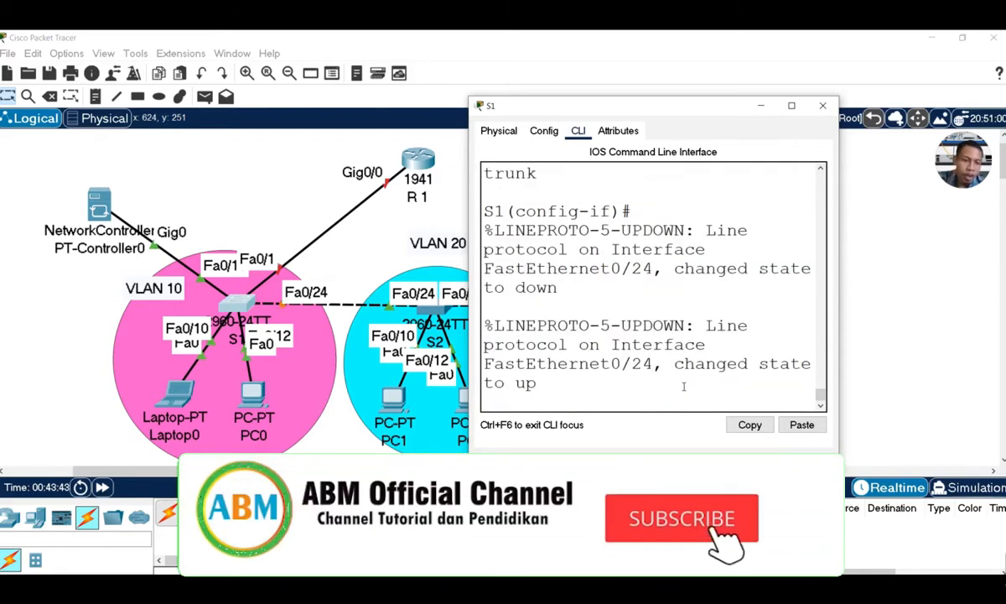
{"action": "key", "text": "Return"}
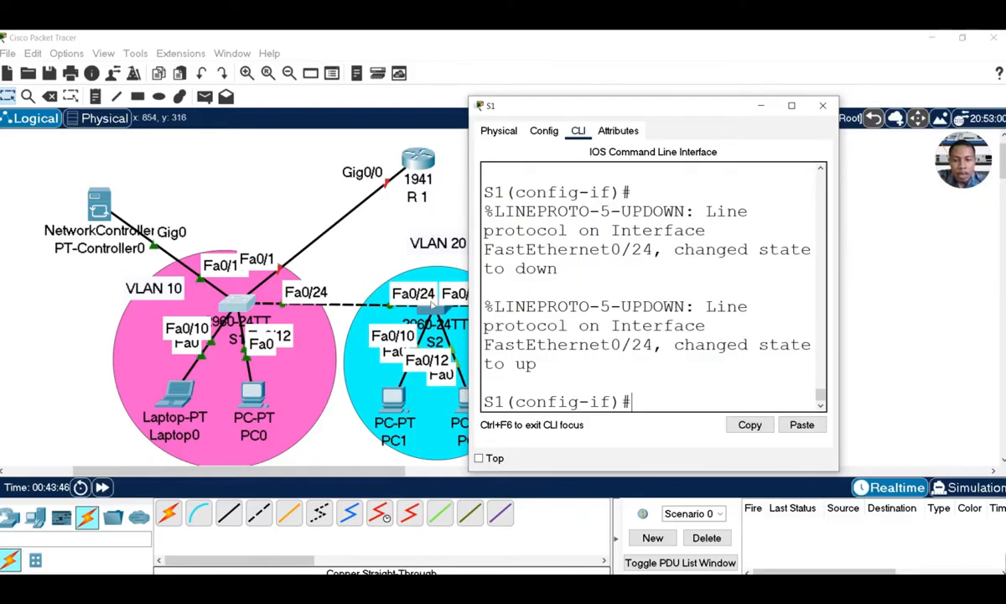
Close S1's window, open the second switch's CLI, and set its hostname to S2
{"action": "left_click", "coordinate": [823, 105]}
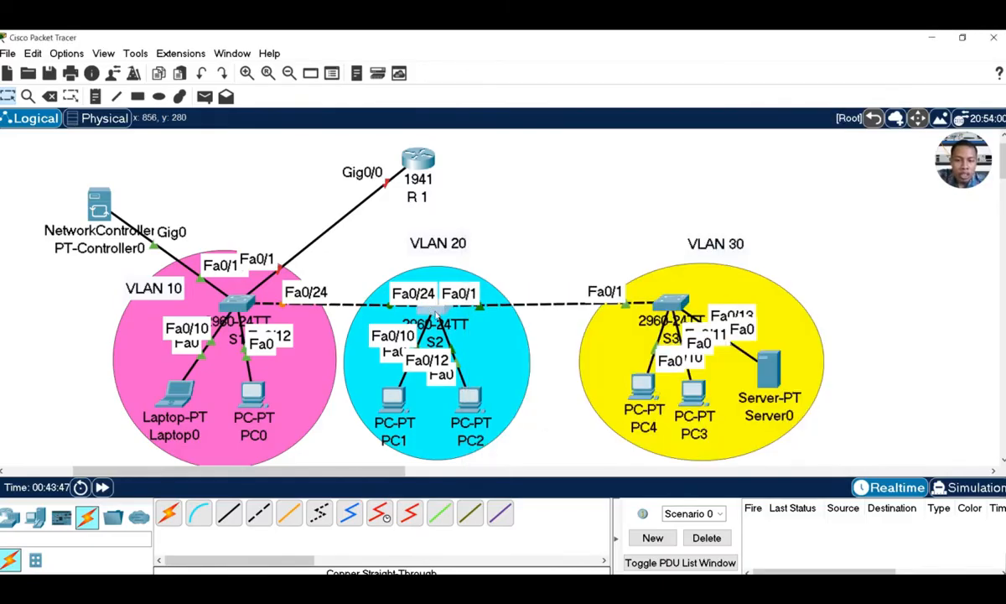
{"action": "left_click", "coordinate": [436, 317]}
{"action": "left_click_drag", "start_coordinate": [565, 119], "coordinate": [769, 121]}
{"action": "left_click", "coordinate": [631, 143]}
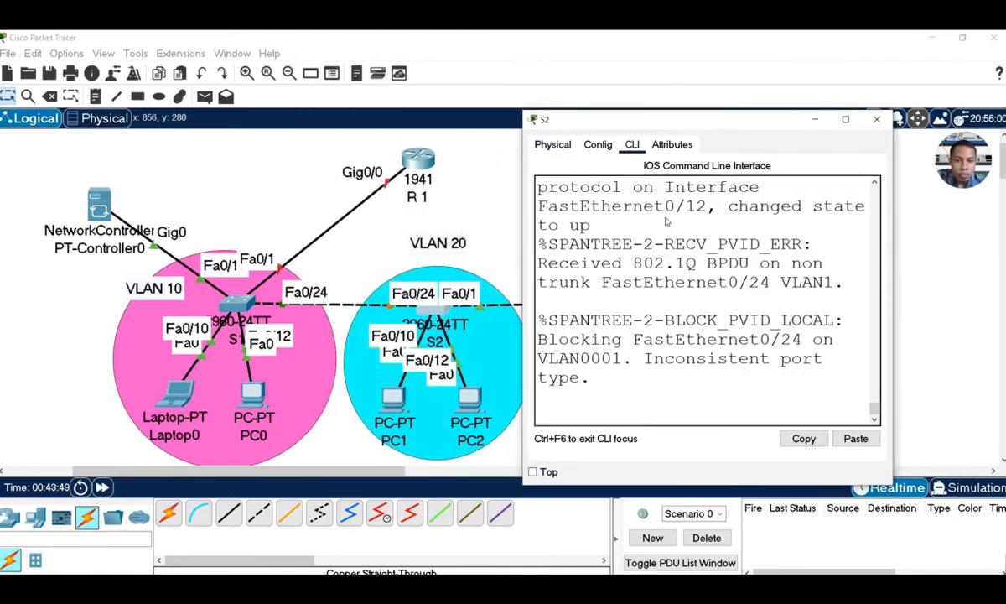
{"action": "key", "text": "Return"}
{"action": "key", "text": "Return"}
{"action": "key", "text": "Return"}
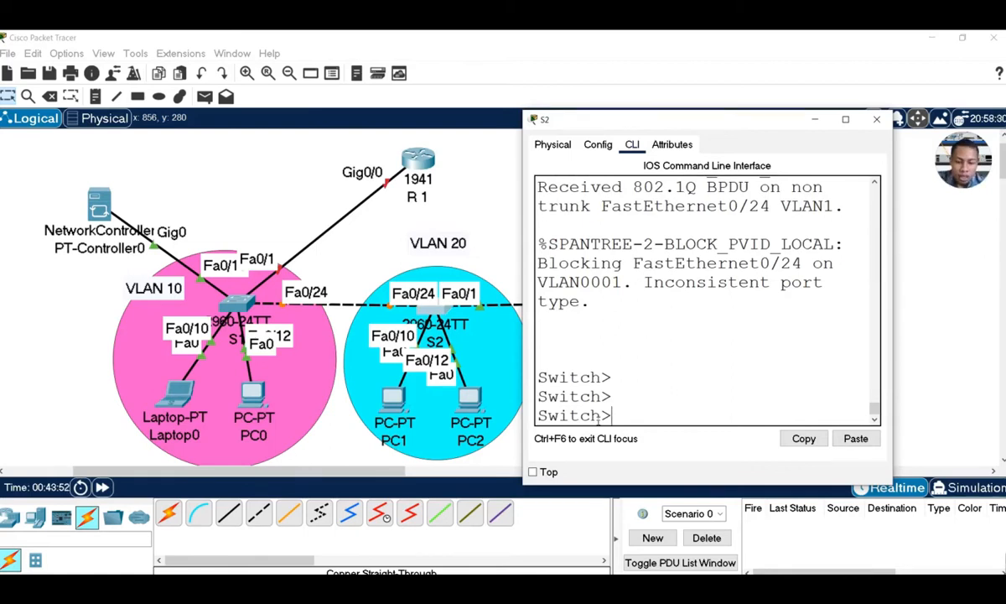
{"action": "type", "text": "en"}
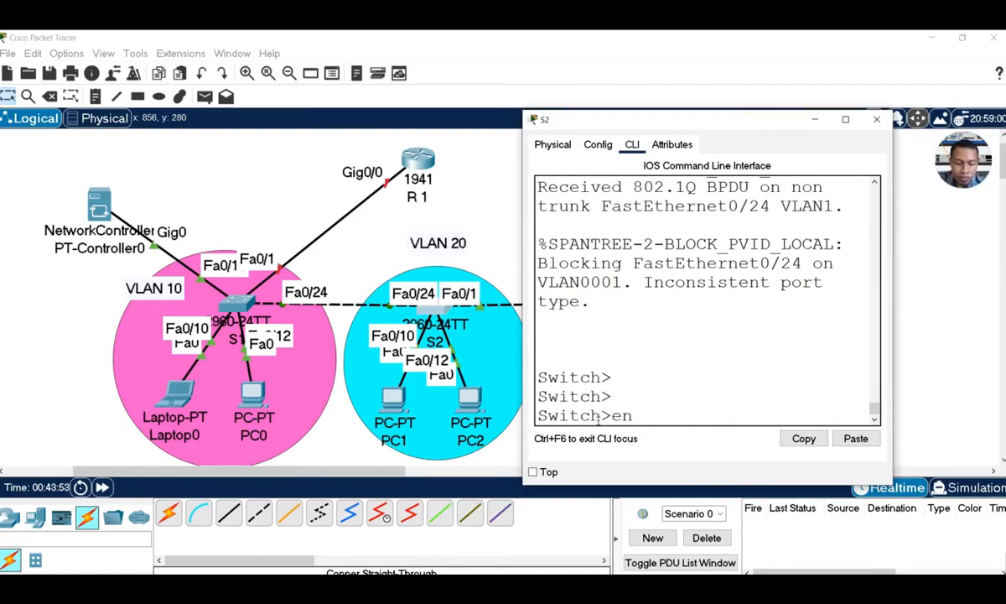
{"action": "key", "text": "Return"}
{"action": "type", "text": "conf t"}
{"action": "key", "text": "Return"}
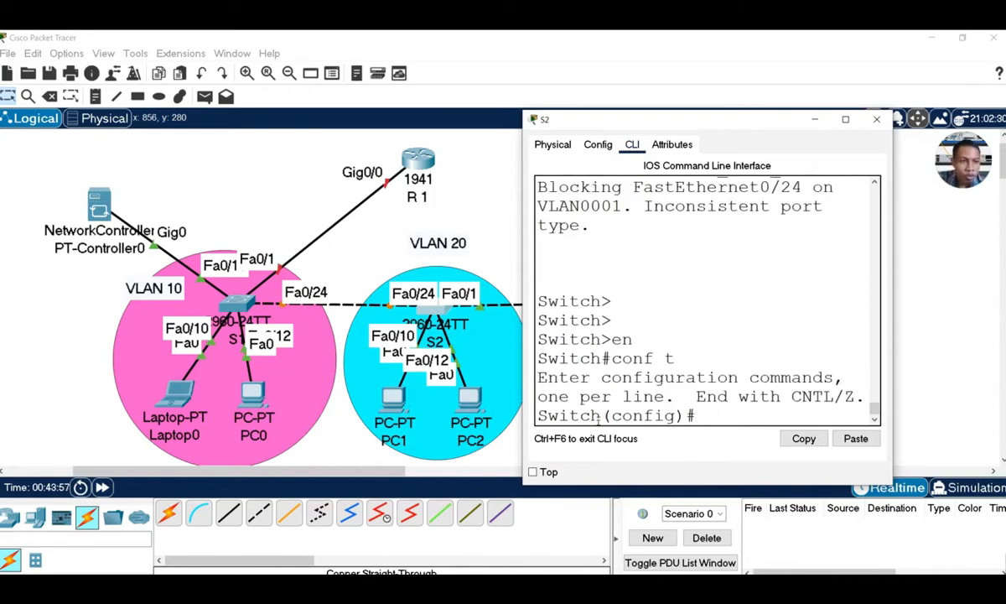
{"action": "type", "text": "hos"}
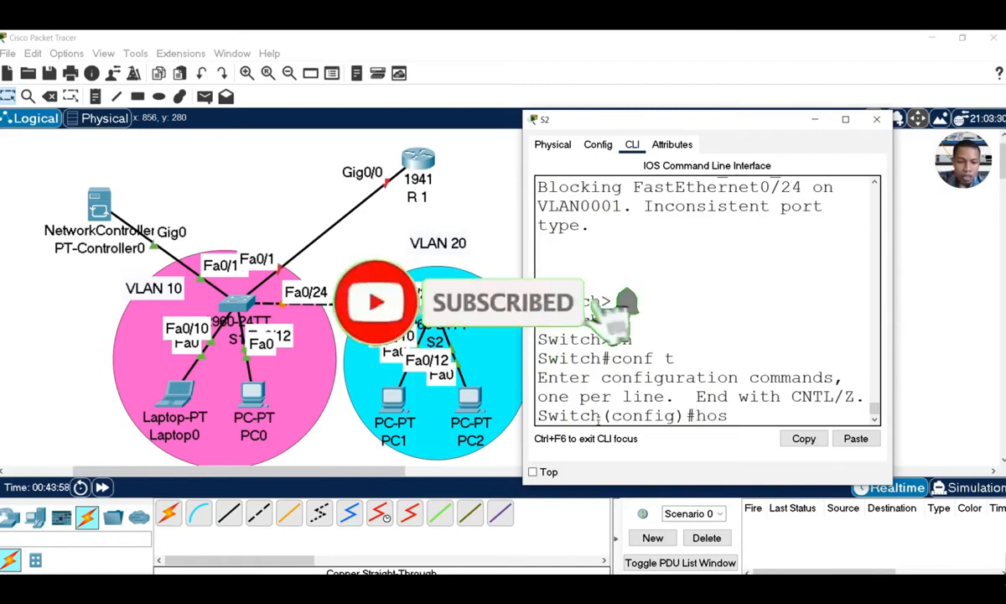
{"action": "key", "text": "Tab"}
{"action": "type", "text": "S2"}
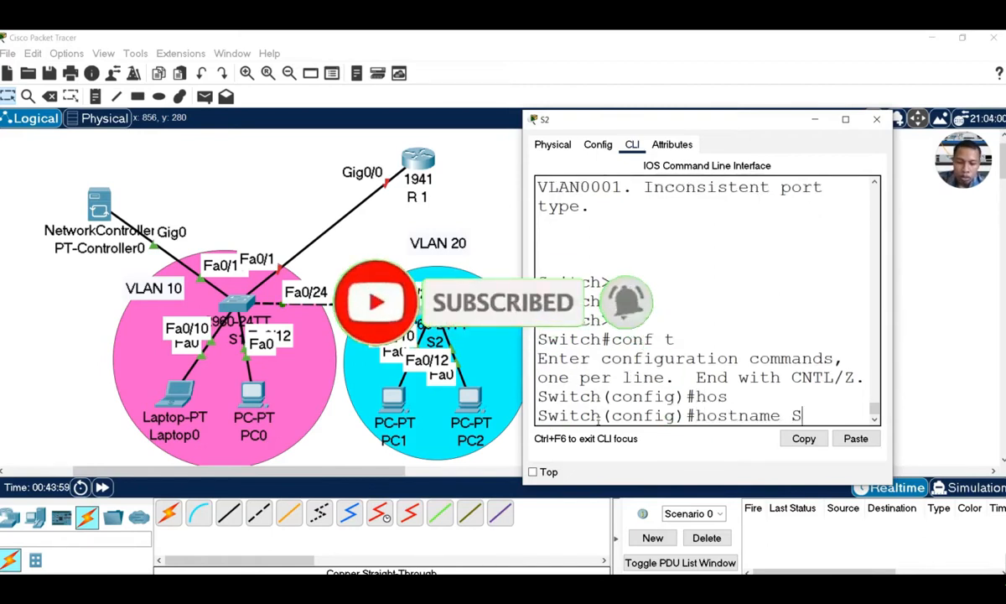
{"action": "key", "text": "Return"}
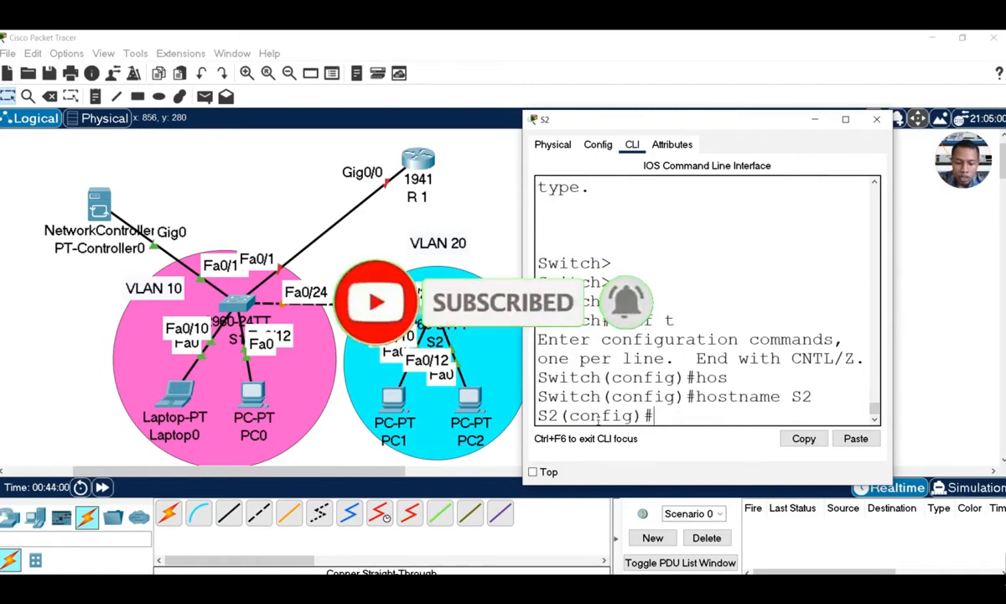
Create VLAN 10 on S2 and name it kantor, fixing a mistyped name
{"action": "type", "text": "vlan 1"}
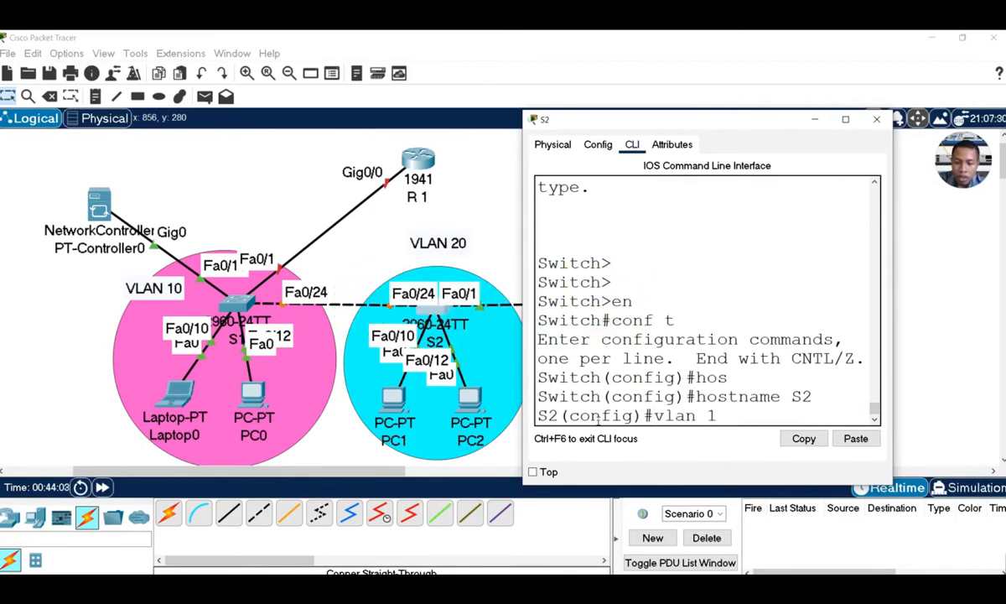
{"action": "type", "text": "0"}
{"action": "key", "text": "Return"}
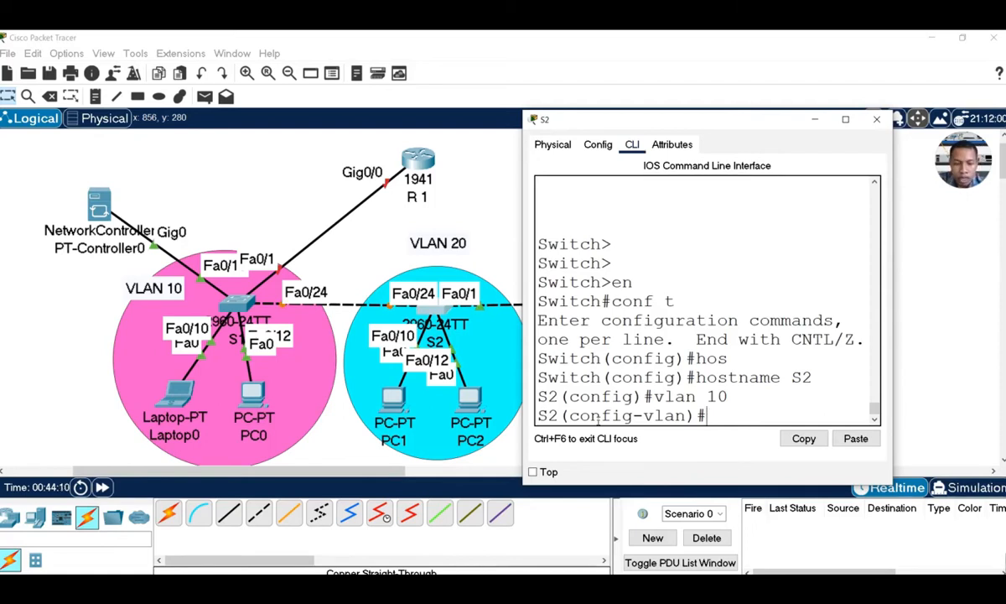
{"action": "type", "text": "na"}
{"action": "key", "text": "Tab"}
{"action": "type", "text": "kelas"}
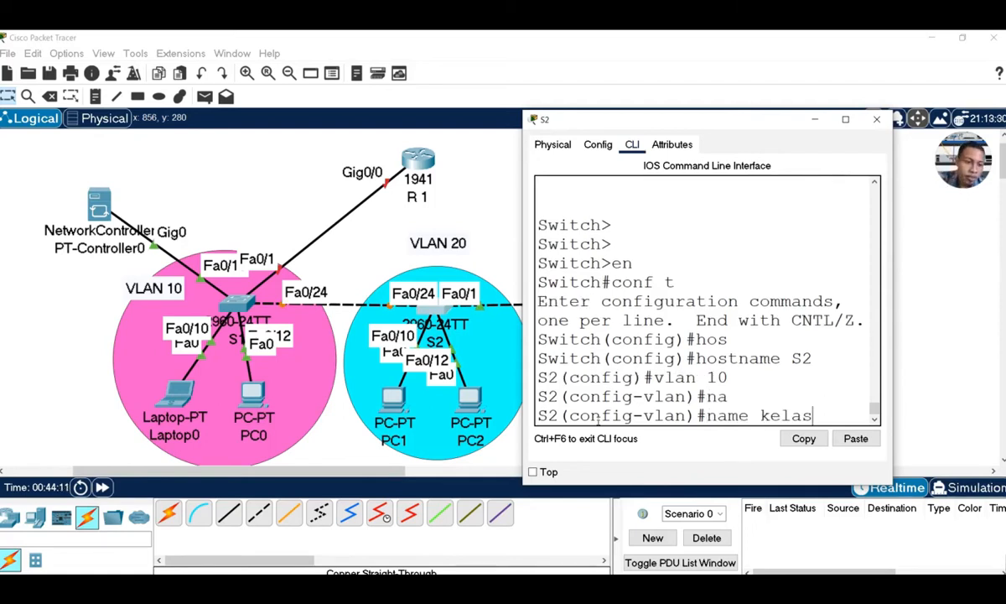
{"action": "key", "text": "BackSpace"}
{"action": "key", "text": "BackSpace"}
{"action": "key", "text": "BackSpace"}
{"action": "key", "text": "BackSpace"}
{"action": "key", "text": "BackSpace"}
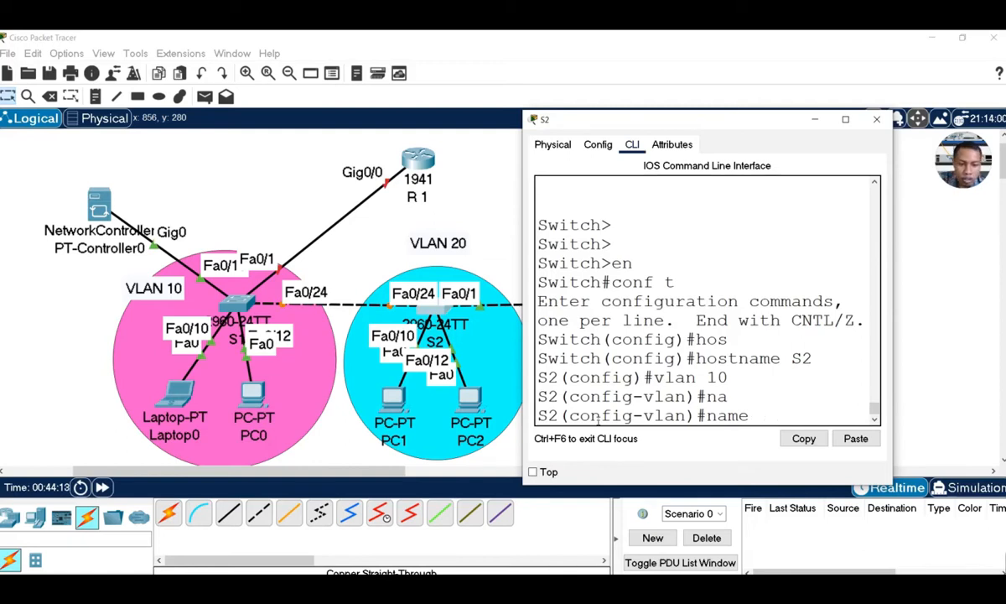
{"action": "type", "text": "kan"}
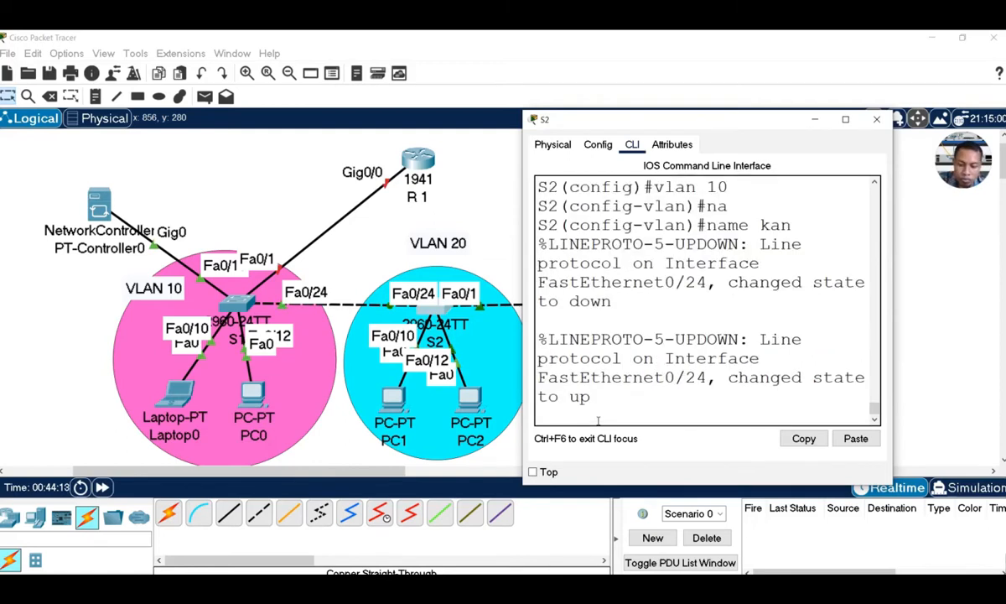
{"action": "type", "text": "tor"}
{"action": "key", "text": "BackSpace"}
{"action": "key", "text": "BackSpace"}
{"action": "key", "text": "BackSpace"}
{"action": "key", "text": "BackSpace"}
{"action": "key", "text": "BackSpace"}
{"action": "key", "text": "BackSpace"}
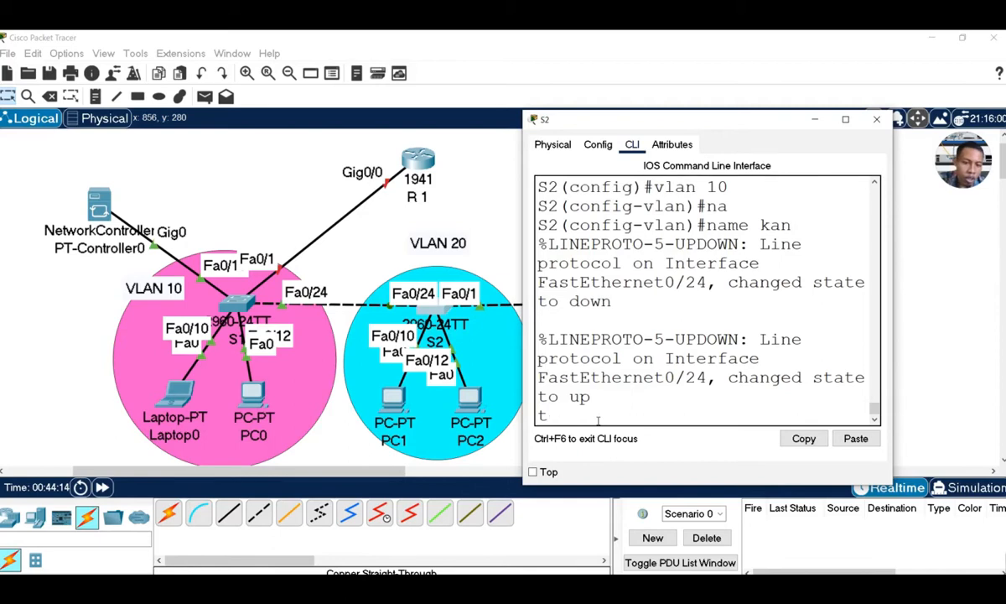
{"action": "key", "text": "Return"}
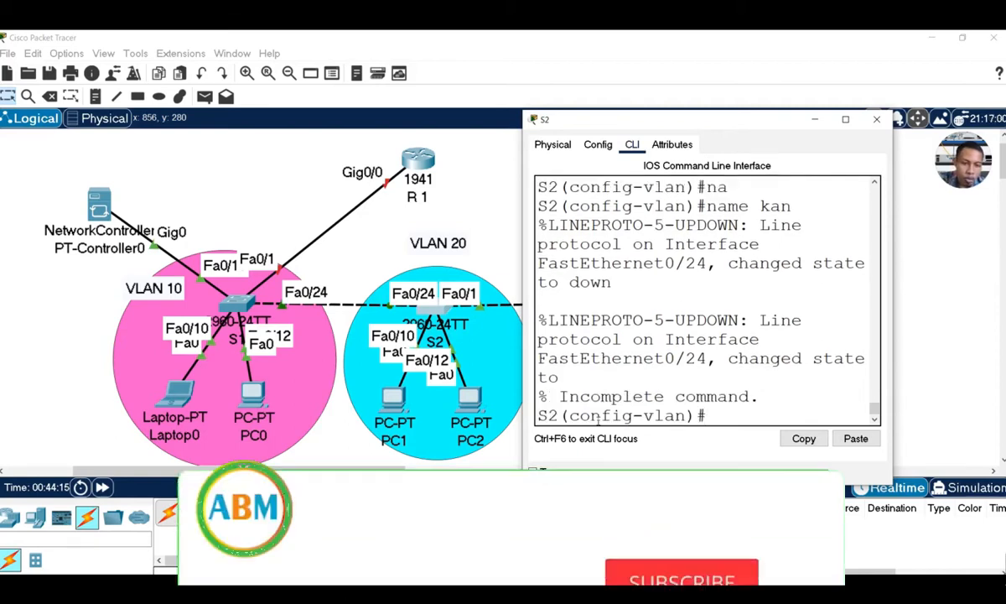
{"action": "type", "text": "vlan "}
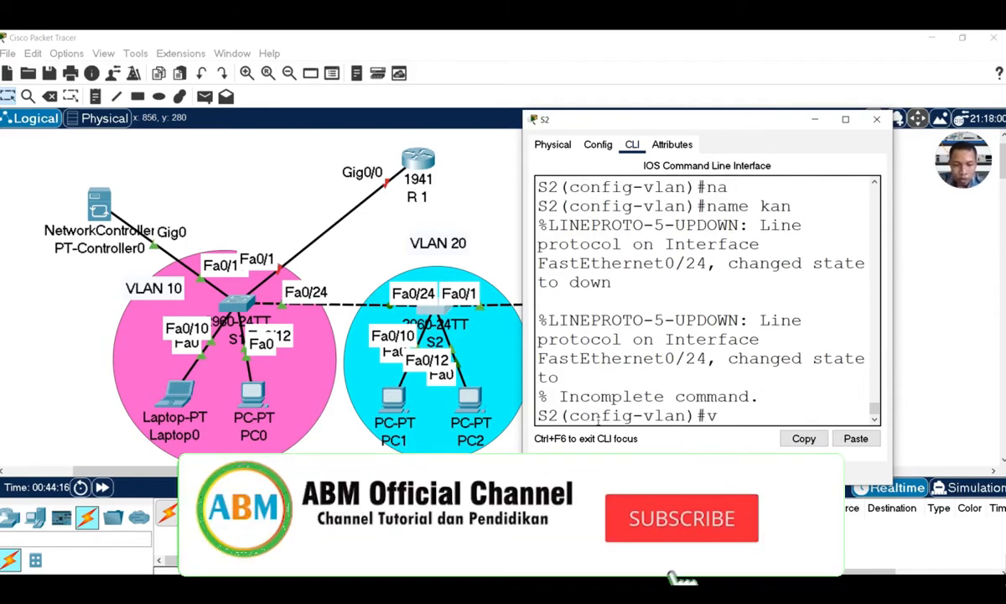
{"action": "type", "text": "10"}
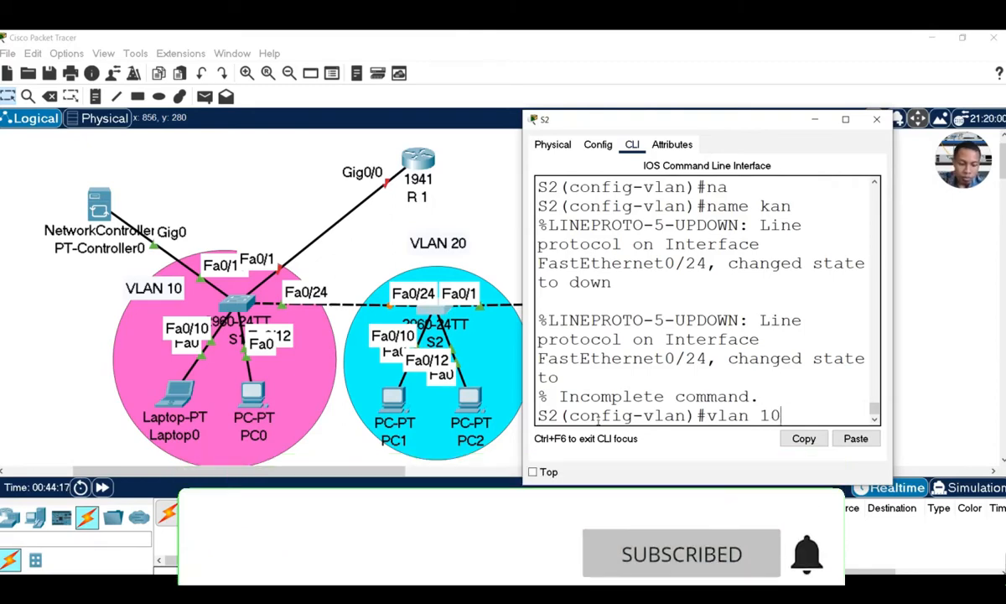
{"action": "key", "text": "Return"}
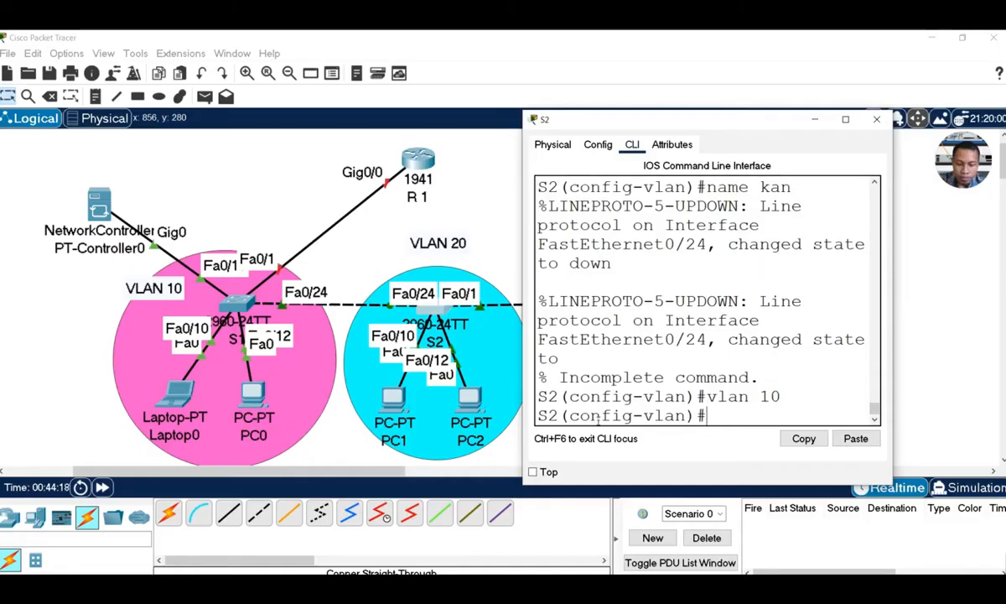
{"action": "type", "text": "na"}
{"action": "key", "text": "Tab"}
{"action": "type", "text": "k"}
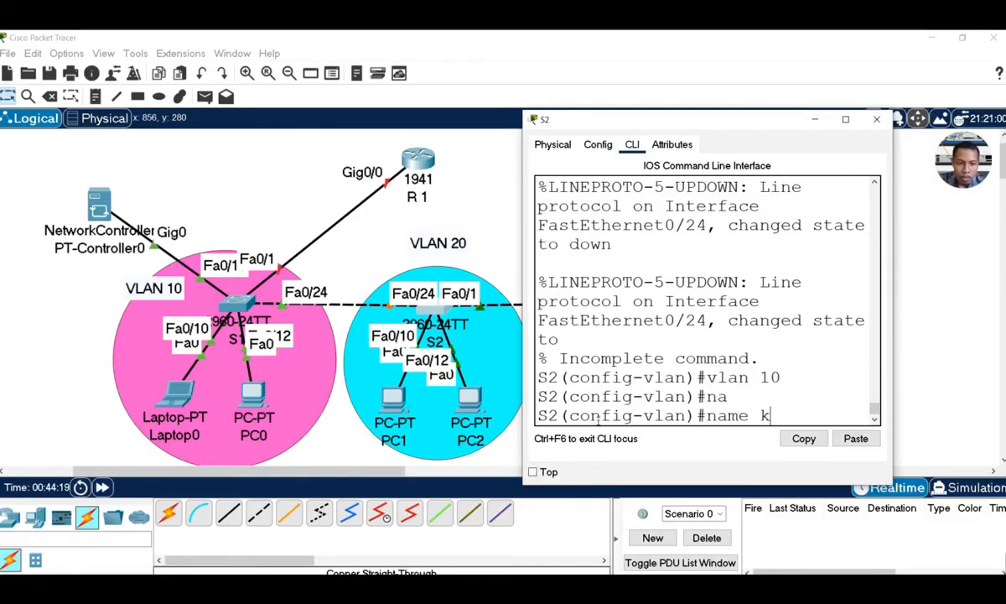
{"action": "type", "text": "antor"}
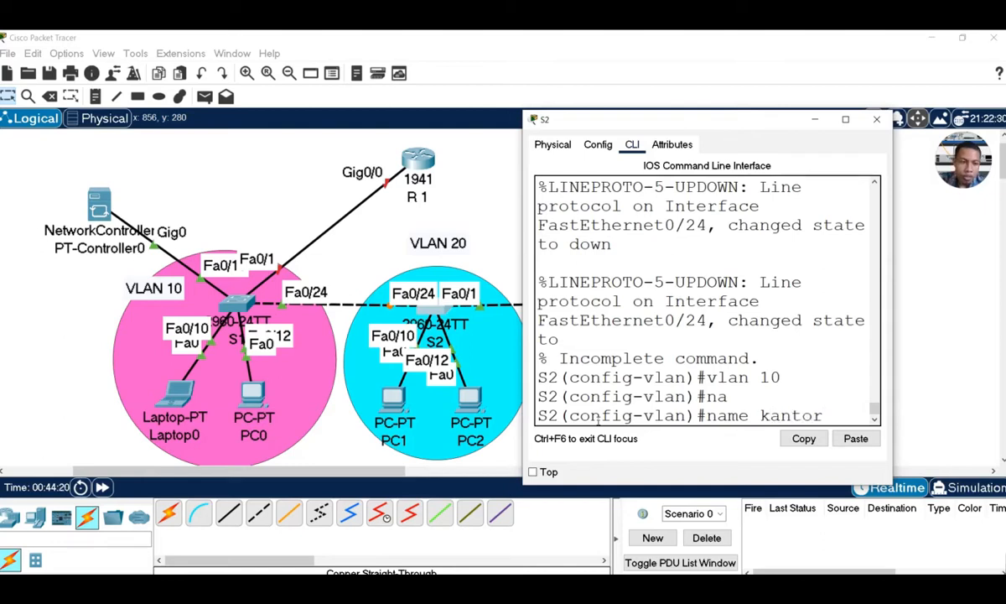
{"action": "key", "text": "Return"}
Create VLAN 20 named kelas on S2
{"action": "type", "text": "v"}
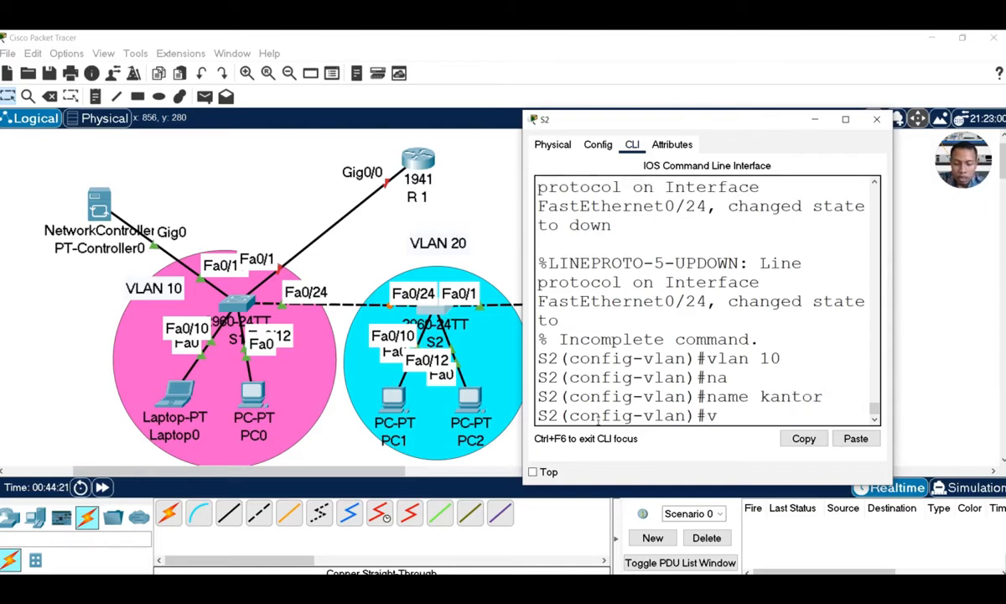
{"action": "type", "text": "lan"}
{"action": "type", "text": " 20"}
{"action": "key", "text": "Return"}
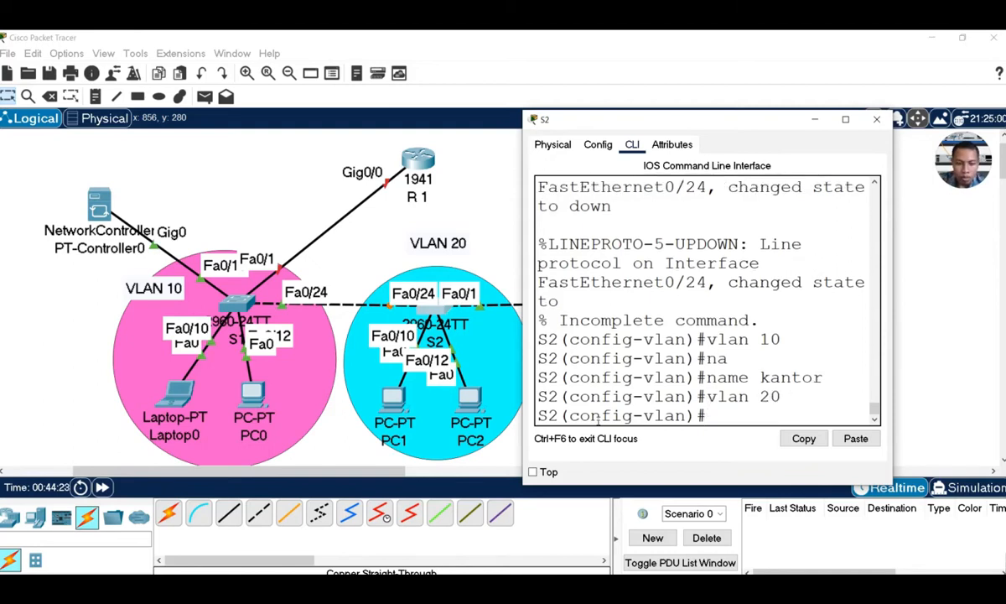
{"action": "type", "text": "na"}
{"action": "key", "text": "Tab"}
{"action": "type", "text": "ke"}
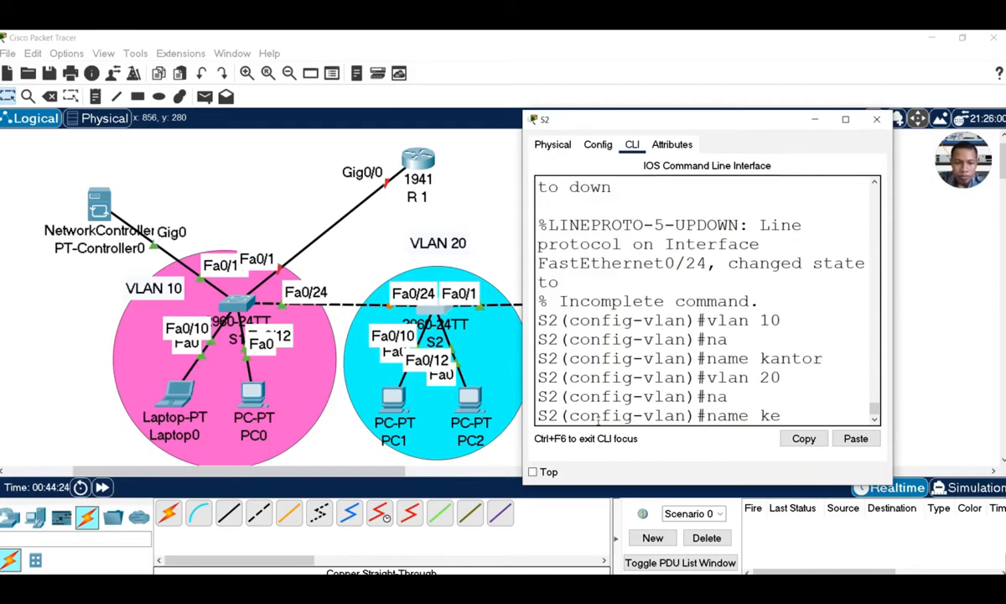
{"action": "type", "text": "las"}
{"action": "key", "text": "Return"}
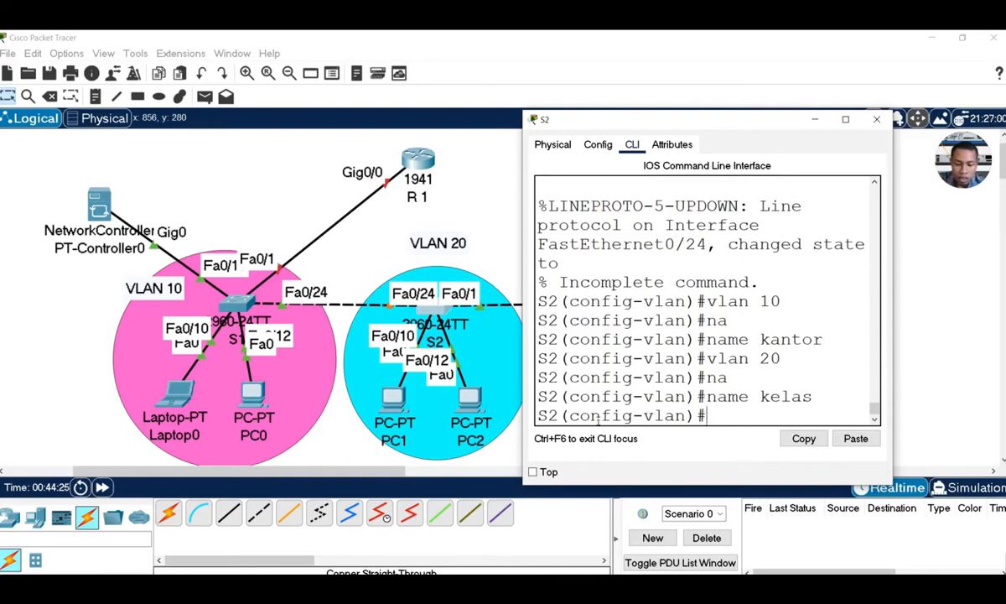
Create VLAN 30 named masjid, correcting the 'valan' typo, then exit to global configuration
{"action": "type", "text": "valan 30"}
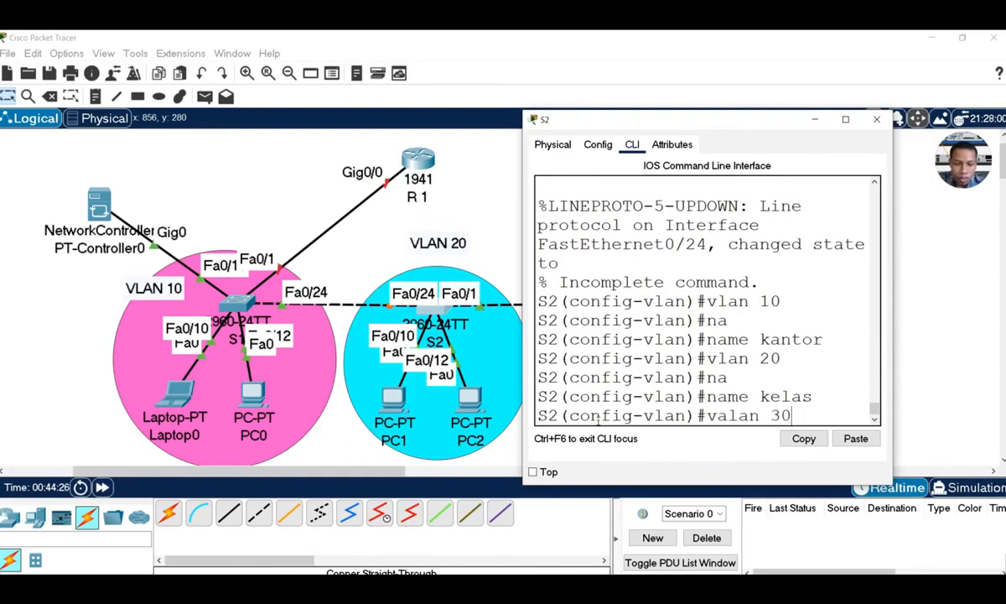
{"action": "key", "text": "Return"}
{"action": "type", "text": "na"}
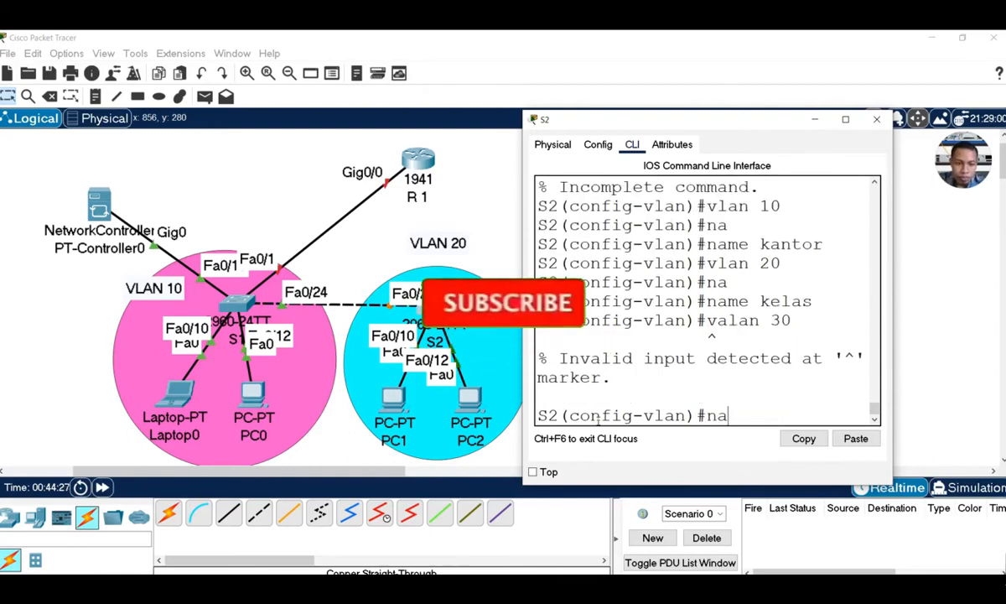
{"action": "key", "text": "BackSpace"}
{"action": "key", "text": "BackSpace"}
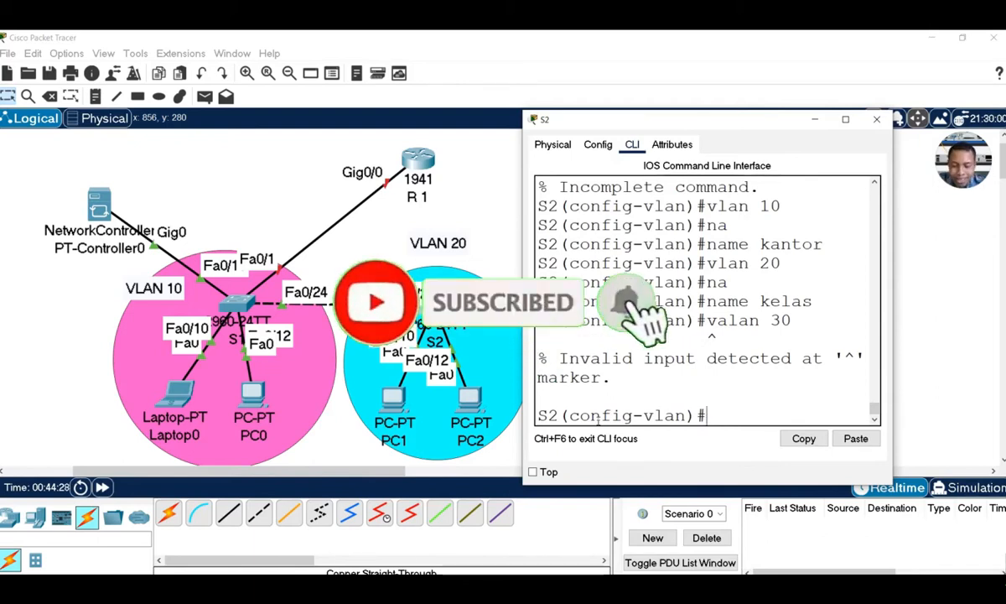
{"action": "type", "text": "vlan "}
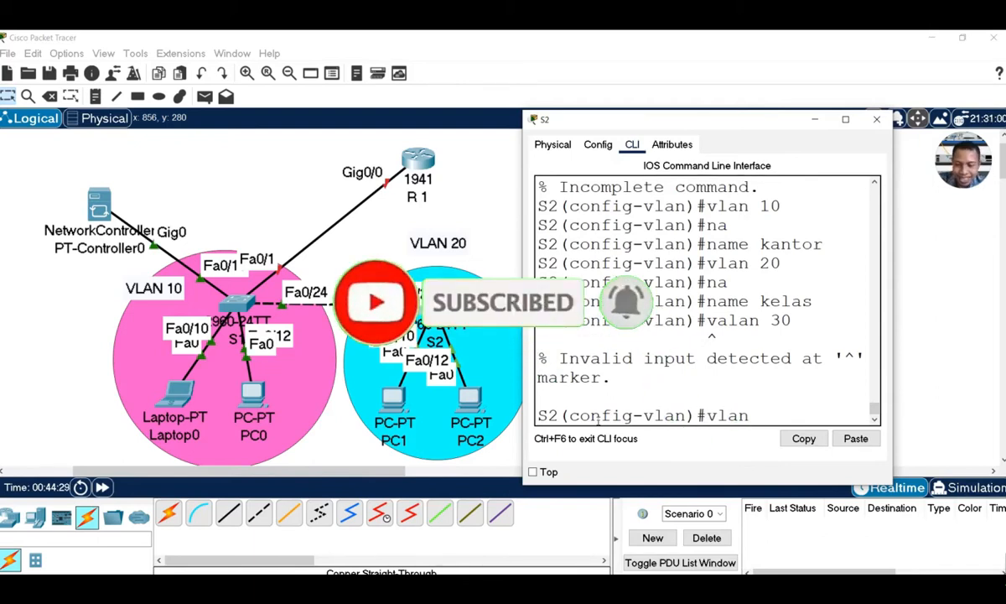
{"action": "type", "text": "30"}
{"action": "key", "text": "Return"}
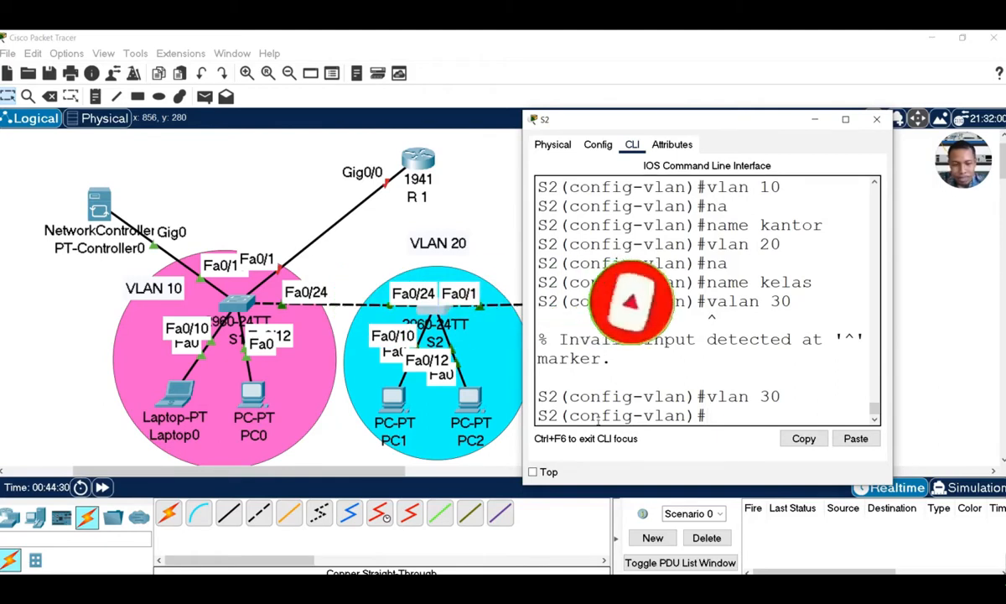
{"action": "type", "text": "na"}
{"action": "key", "text": "Tab"}
{"action": "type", "text": "mas"}
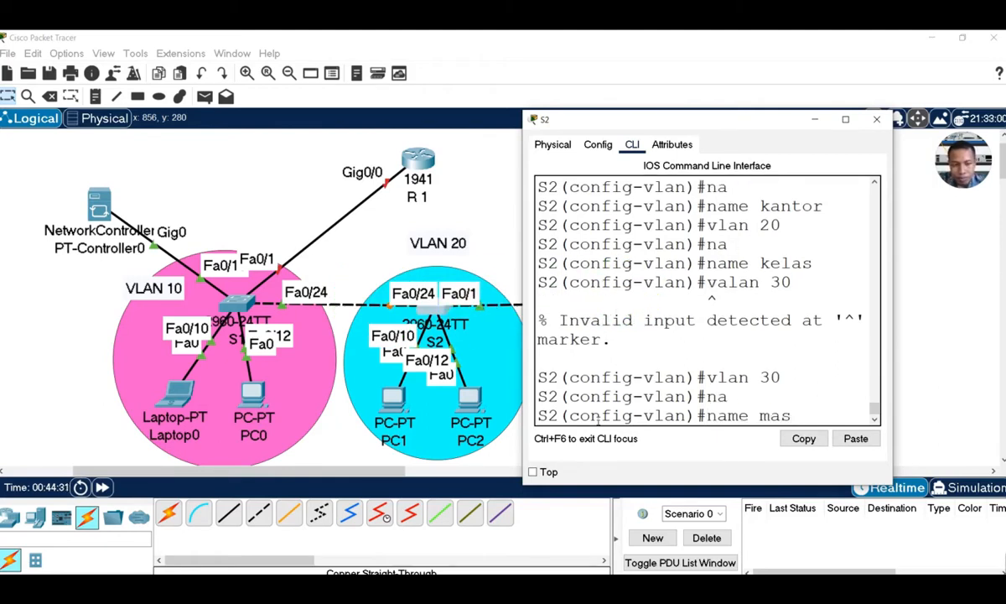
{"action": "type", "text": "jid"}
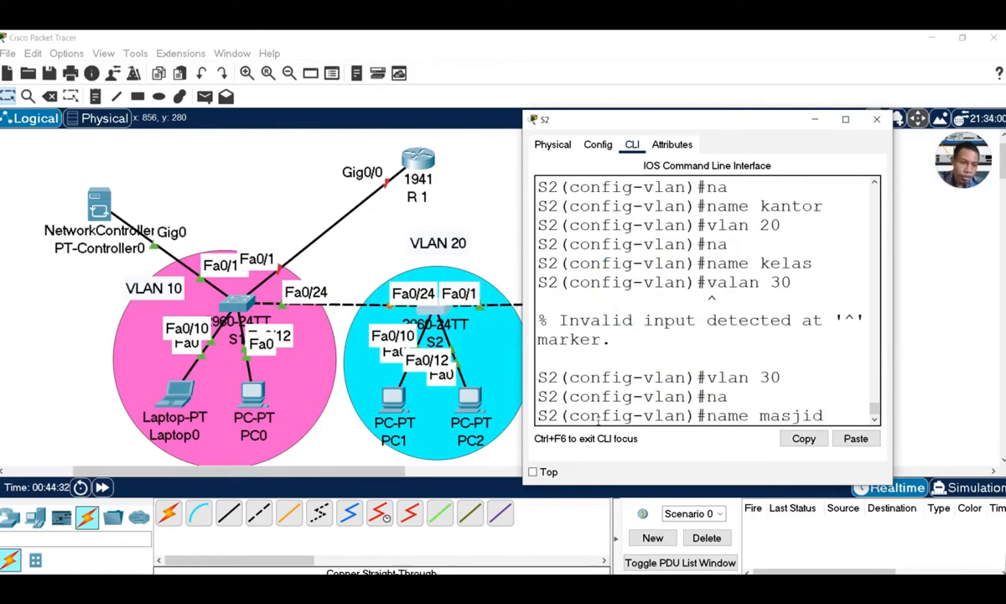
{"action": "key", "text": "Return"}
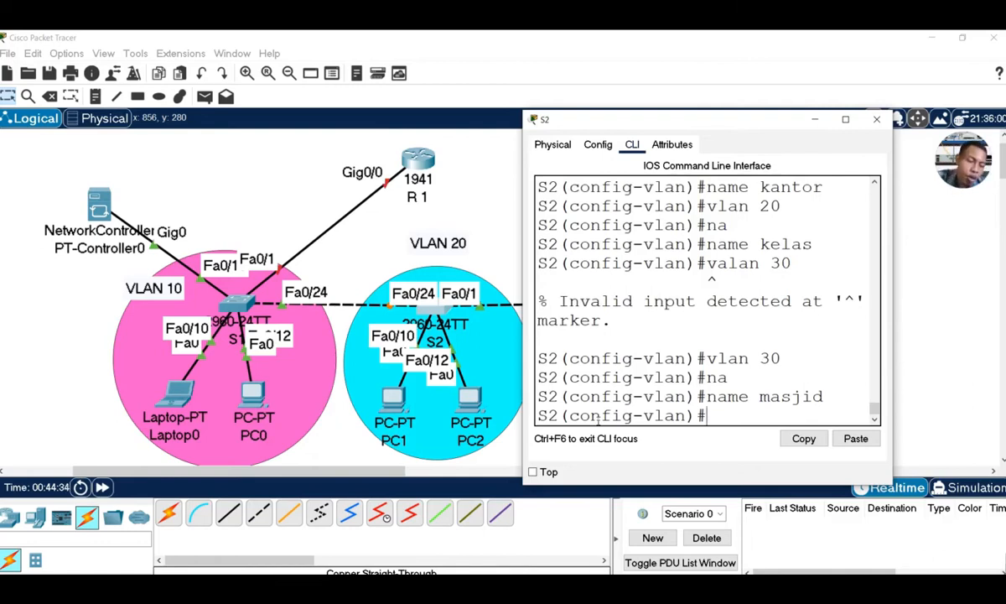
{"action": "type", "text": "ex"}
{"action": "key", "text": "Return"}
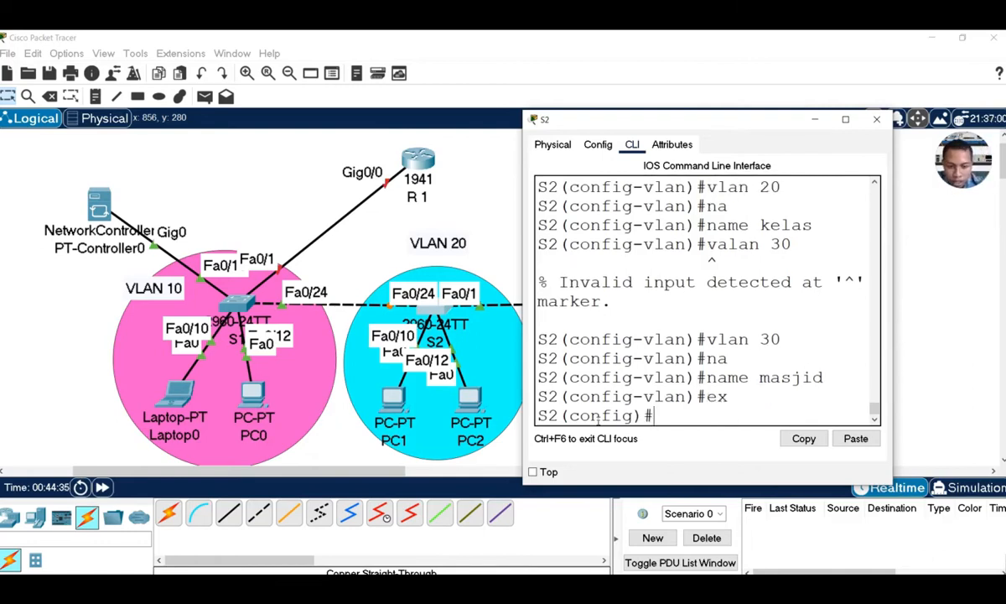
Assign S2's fa0/10 interface range to access VLAN 20 and exit the range
{"action": "type", "text": "in"}
{"action": "key", "text": "Tab"}
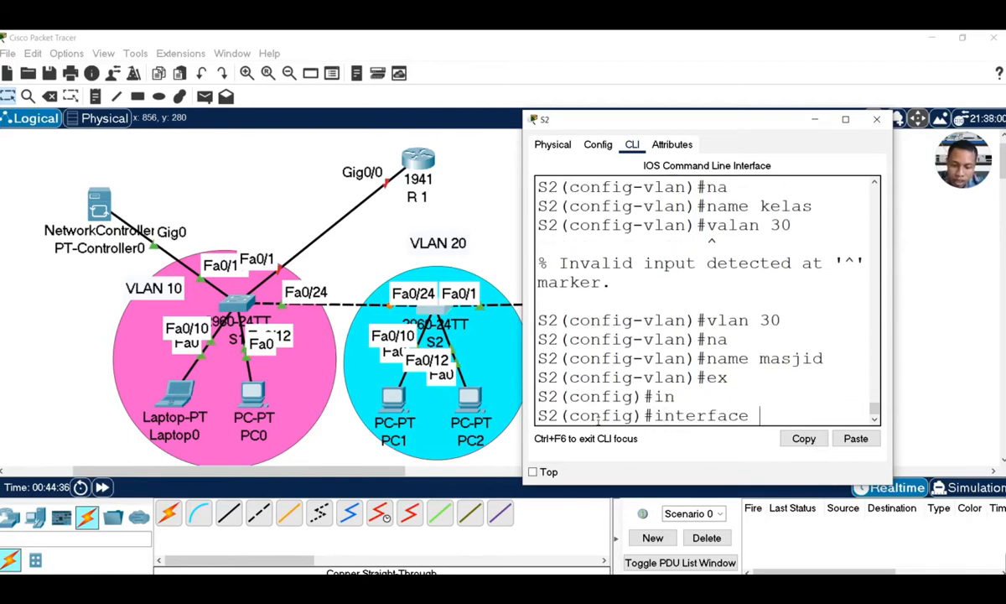
{"action": "type", "text": "r"}
{"action": "key", "text": "Tab"}
{"action": "type", "text": "fa0"}
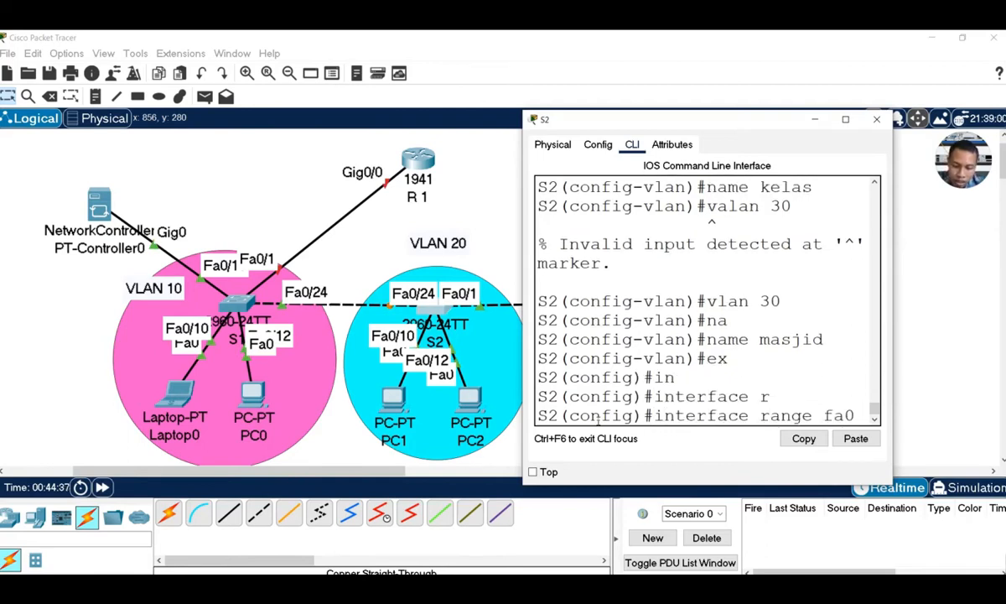
{"action": "type", "text": "/10"}
{"action": "key", "text": "Return"}
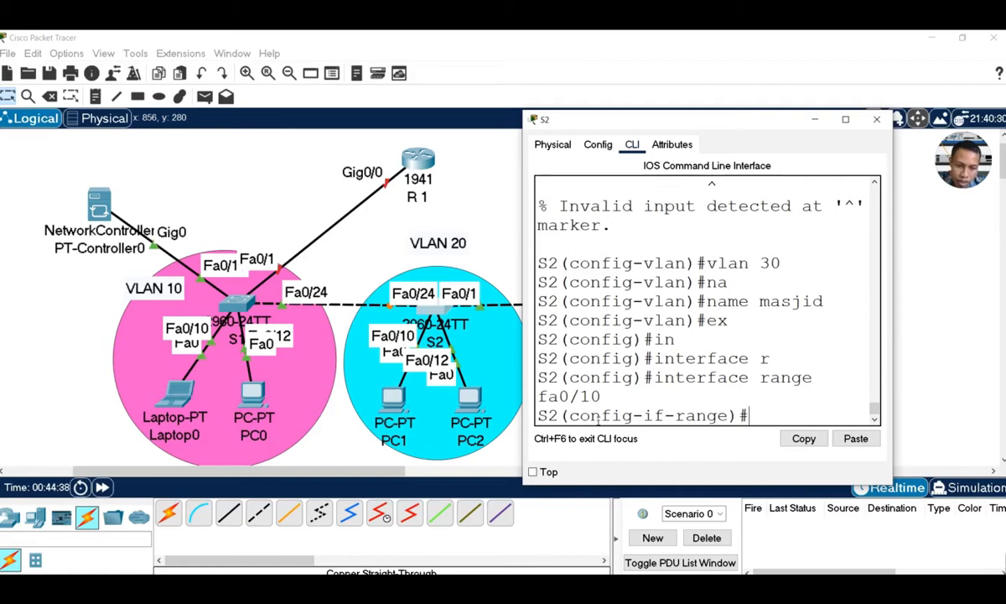
{"action": "type", "text": "sw"}
{"action": "key", "text": "Tab"}
{"action": "type", "text": "ac"}
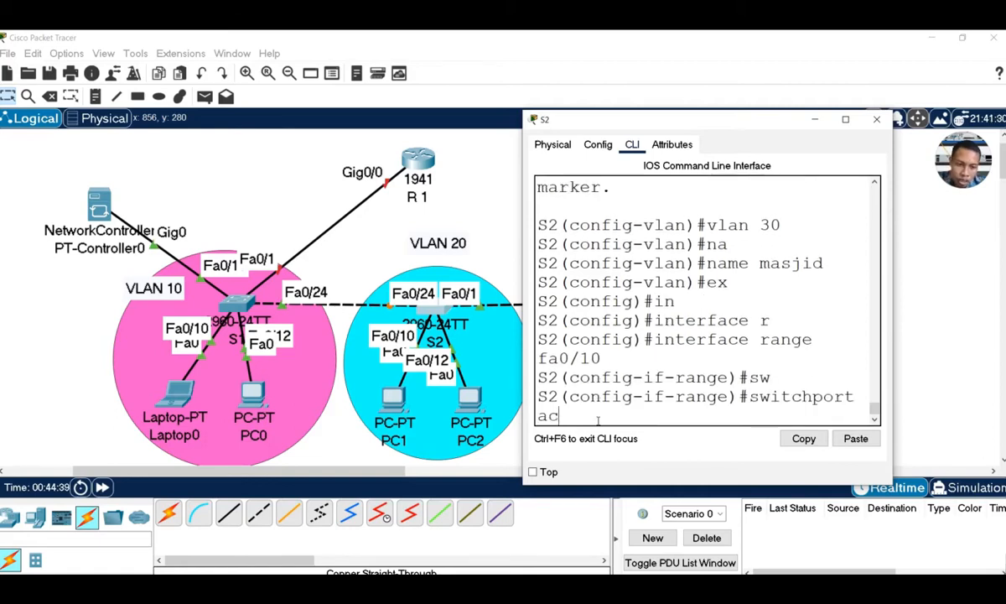
{"action": "key", "text": "Tab"}
{"action": "type", "text": "v"}
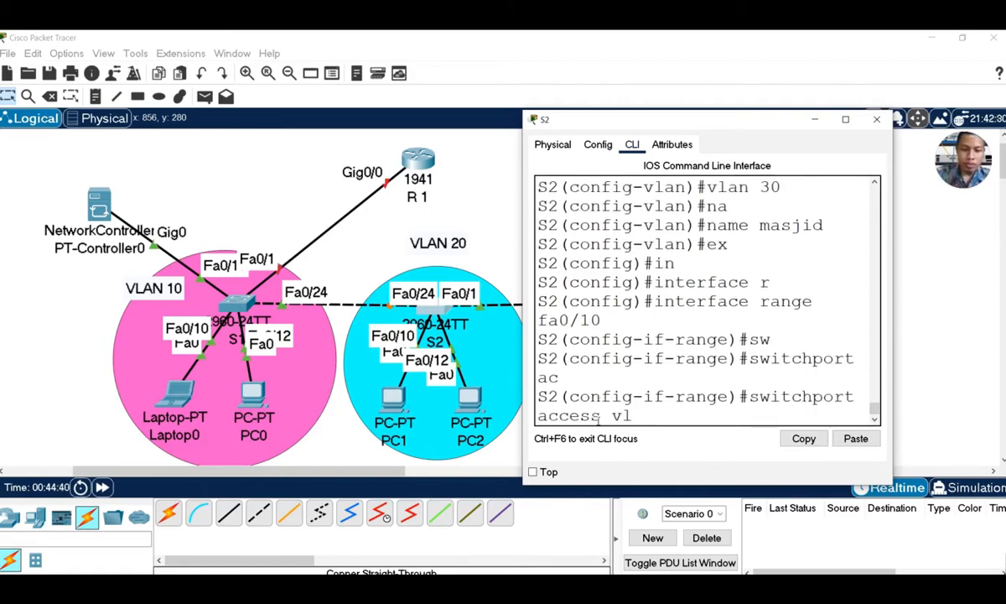
{"action": "type", "text": "l"}
{"action": "key", "text": "Tab"}
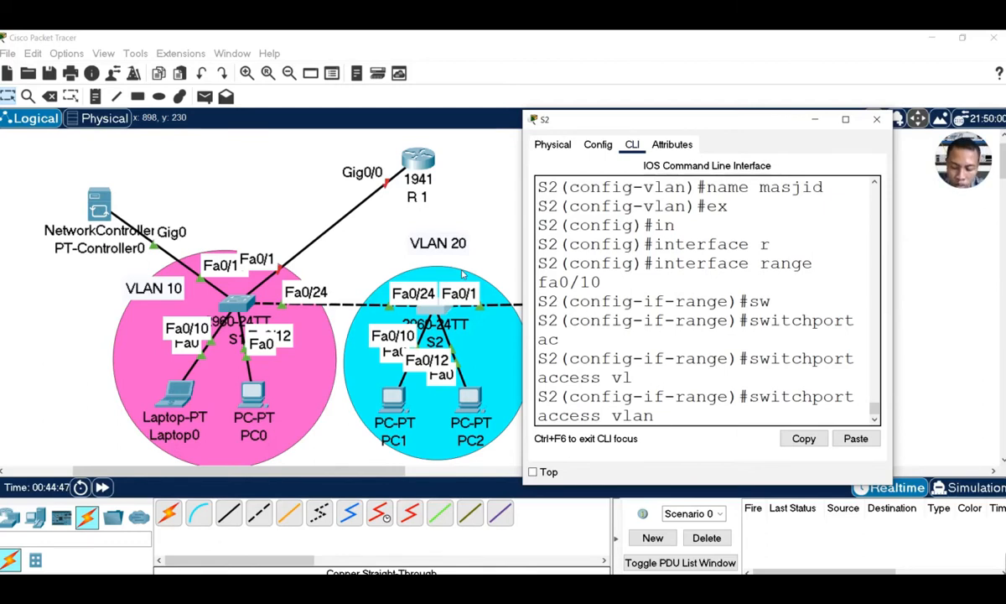
{"action": "key", "text": "Return"}
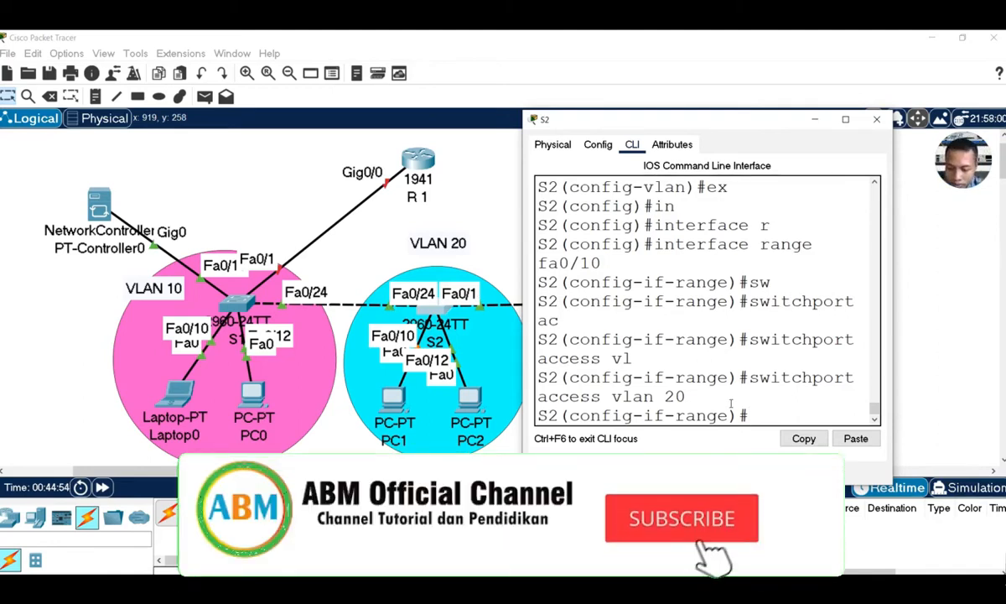
{"action": "type", "text": "EX"}
{"action": "key", "text": "Return"}
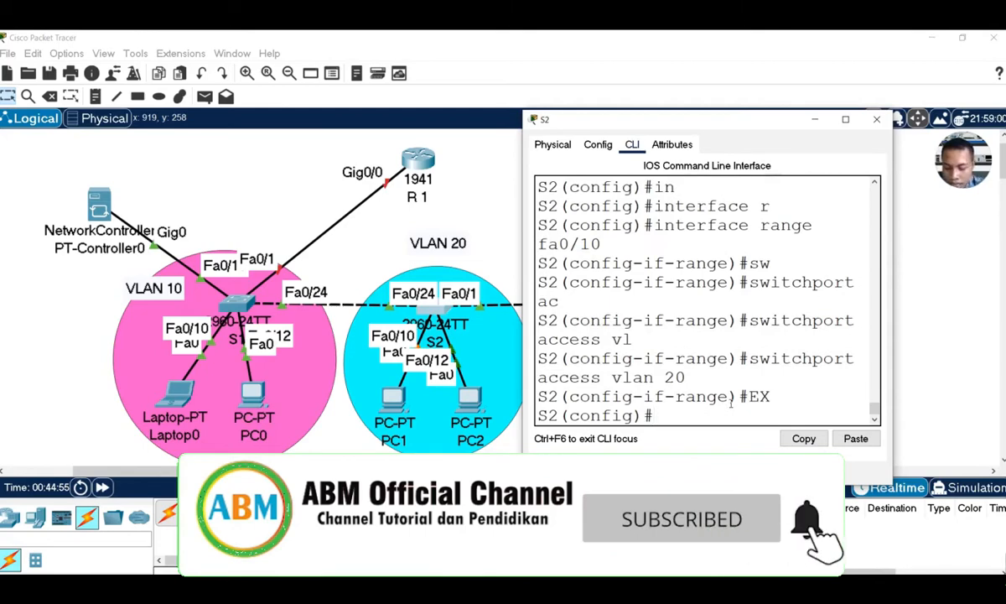
Set S2's interface fa0/1 to switchport mode trunk
{"action": "type", "text": "interface"}
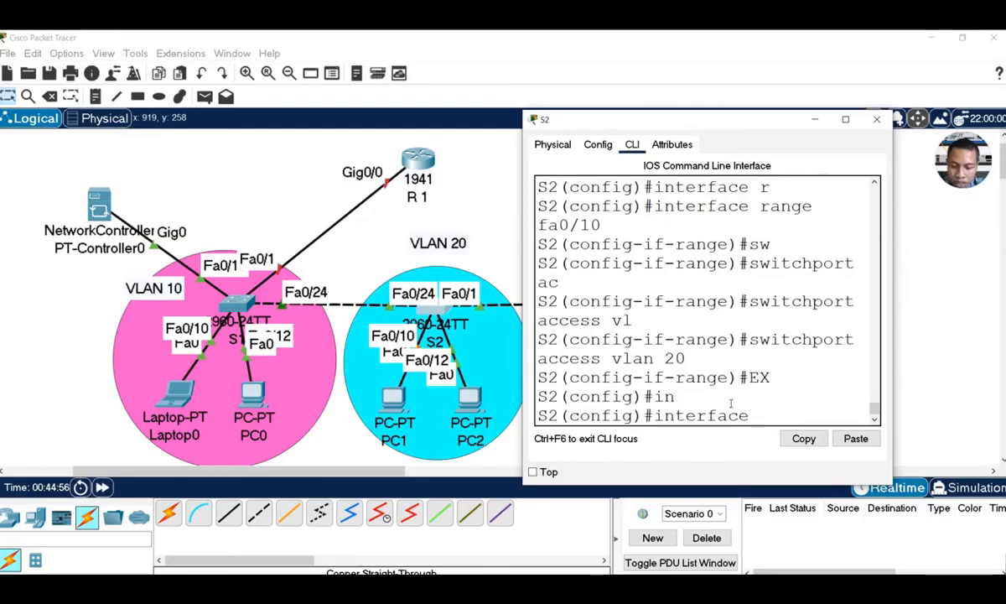
{"action": "type", "text": "fa0/1"}
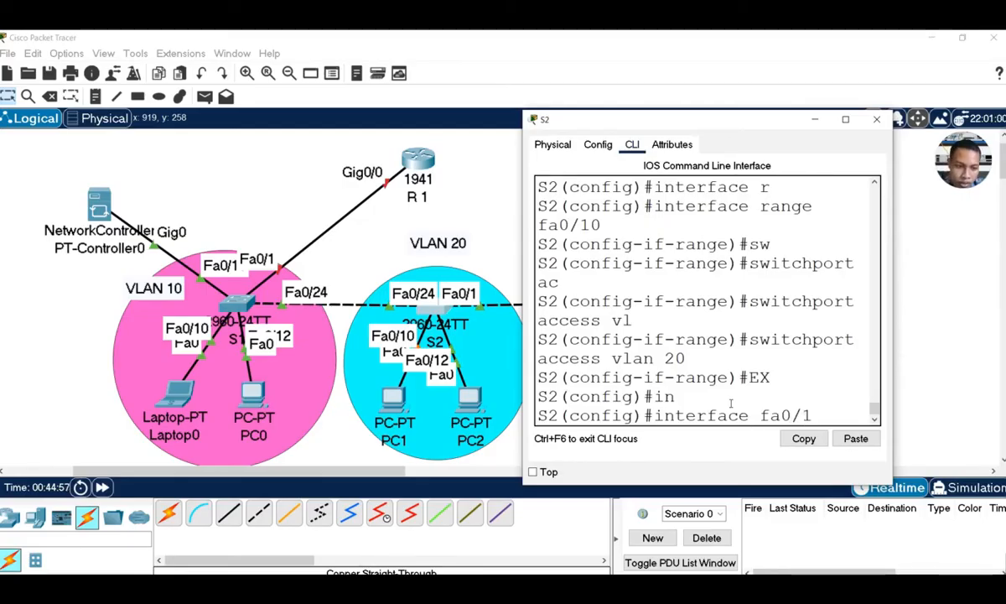
{"action": "key", "text": "Return"}
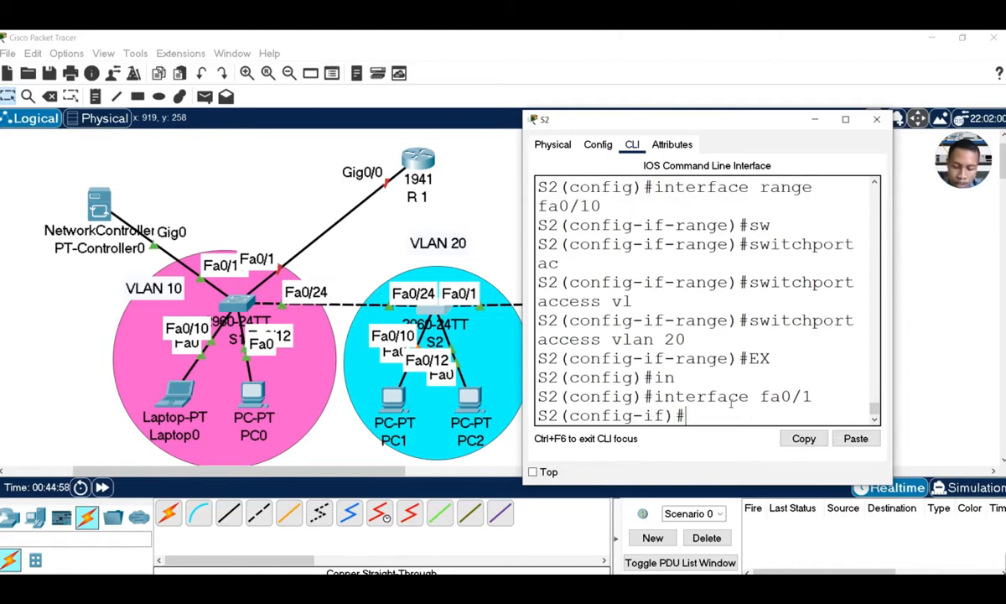
{"action": "type", "text": "sw"}
{"action": "key", "text": "Tab"}
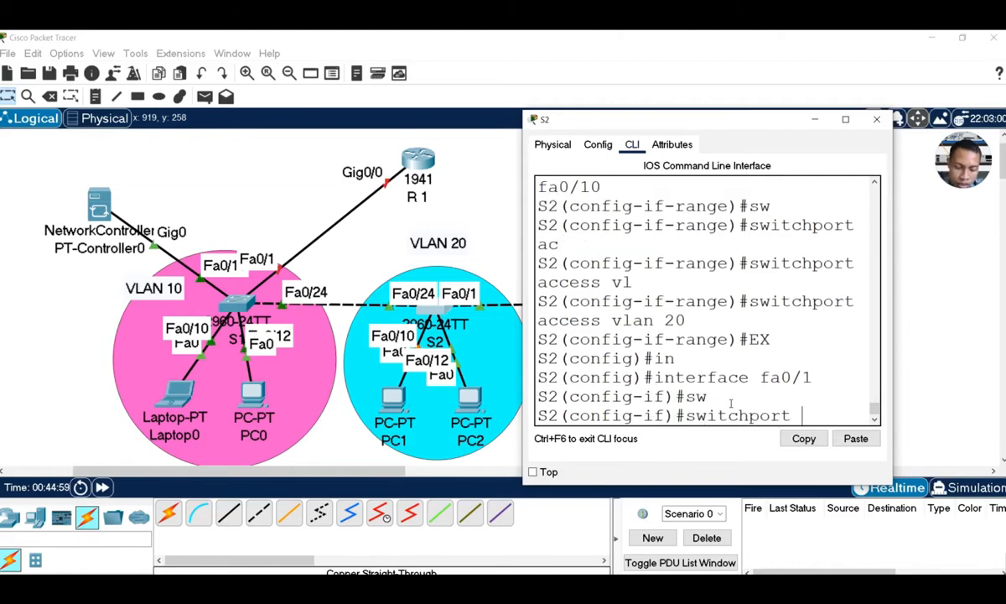
{"action": "type", "text": "m"}
{"action": "key", "text": "Tab"}
{"action": "type", "text": "tr"}
{"action": "key", "text": "Tab"}
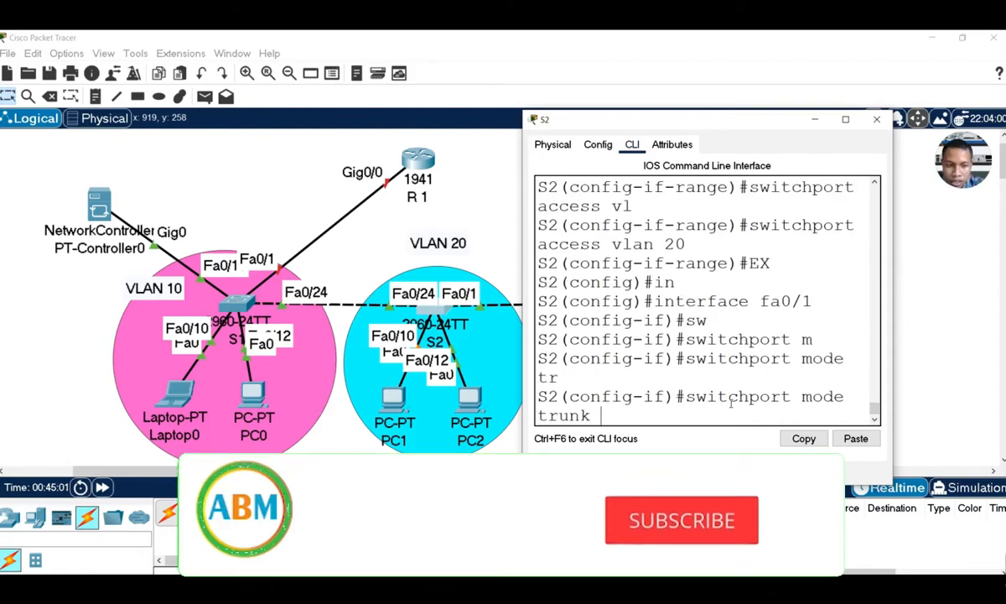
{"action": "key", "text": "Return"}
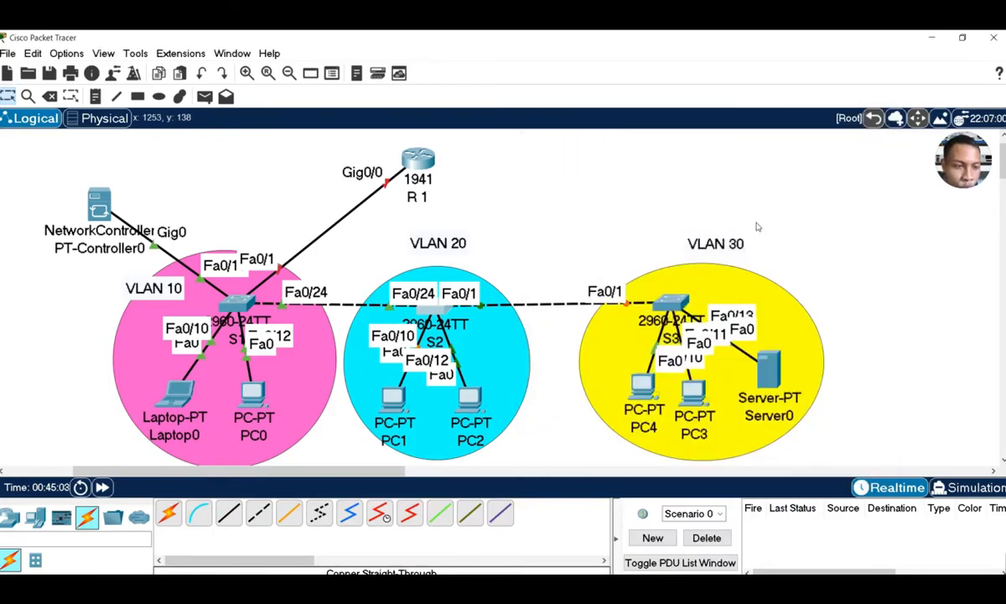
Open the VLAN 30 switch's CLI and move its console window to the left
{"action": "left_click", "coordinate": [676, 304]}
{"action": "left_click_drag", "start_coordinate": [583, 130], "coordinate": [856, 360]}
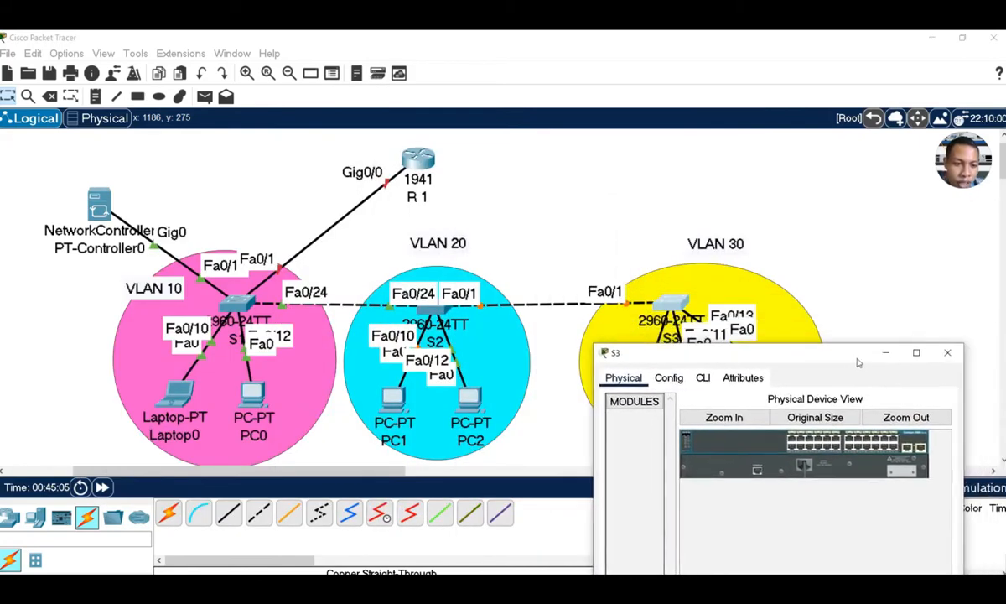
{"action": "left_click", "coordinate": [701, 378]}
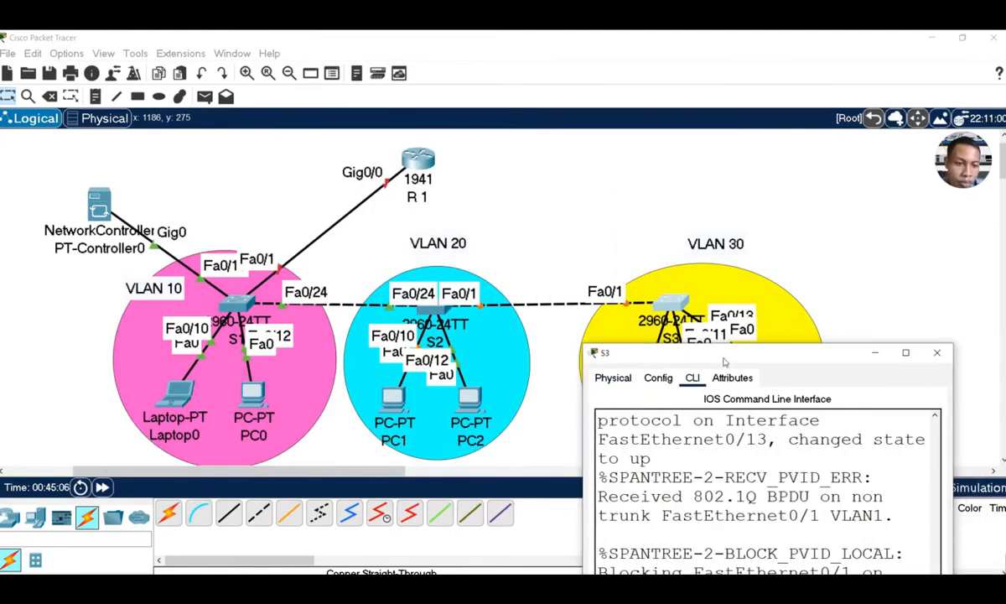
{"action": "left_click_drag", "start_coordinate": [778, 353], "coordinate": [213, 170]}
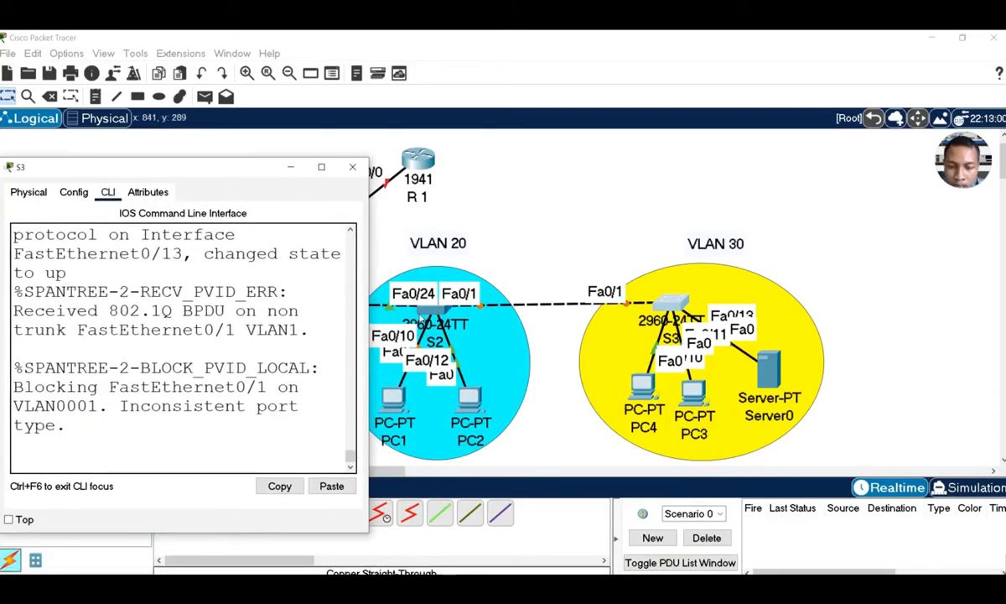
{"action": "left_click", "coordinate": [164, 441]}
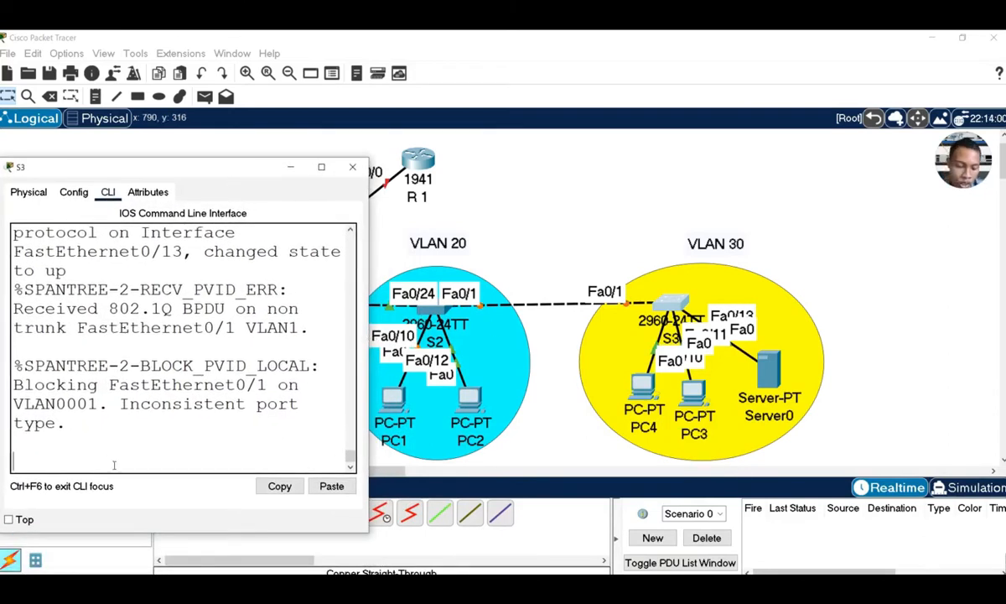
Enter global configuration with en and conf t, and set the hostname to S3
{"action": "key", "text": "Return"}
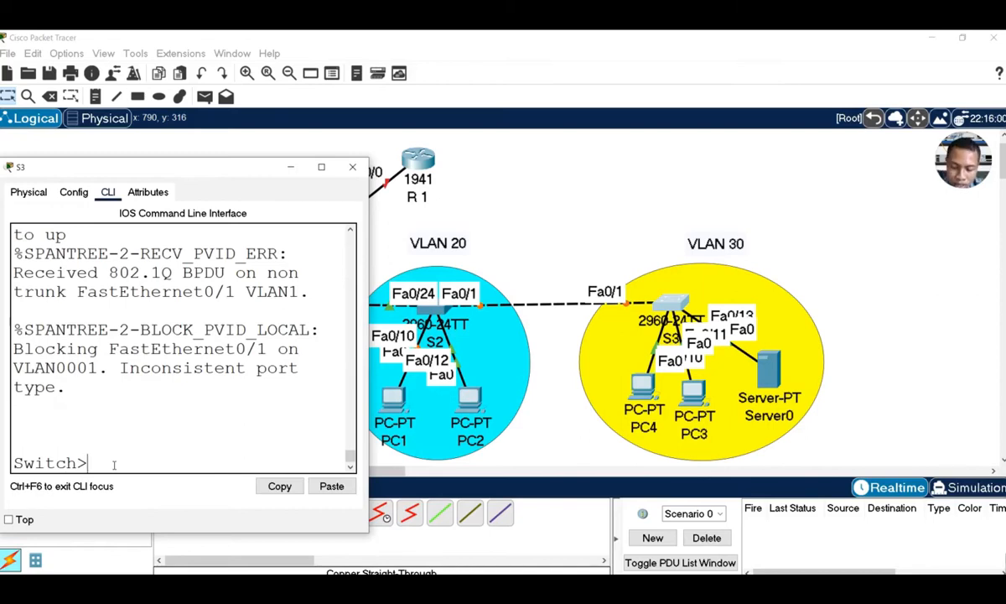
{"action": "type", "text": "en"}
{"action": "key", "text": "Return"}
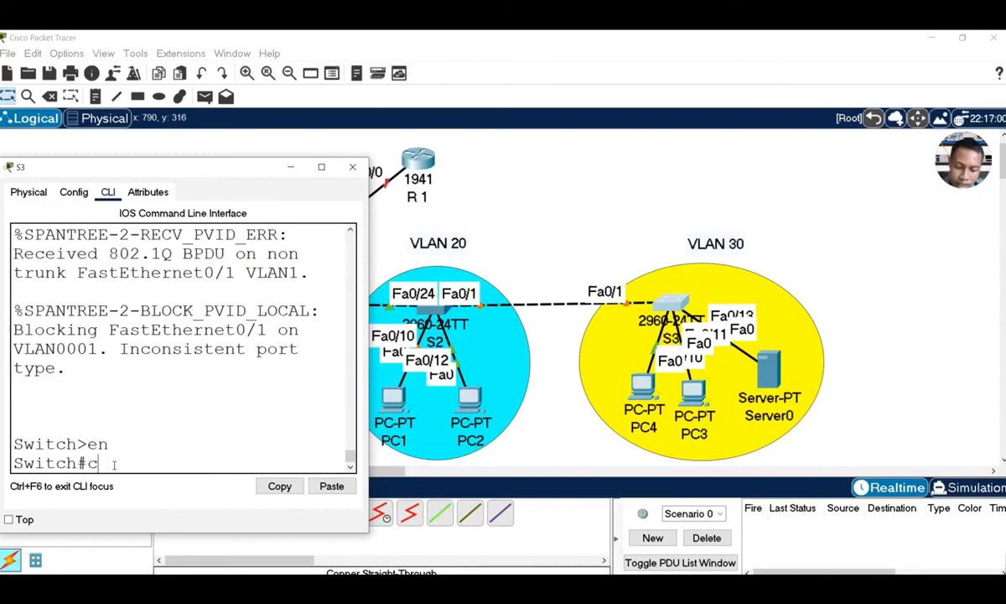
{"action": "type", "text": "conf t"}
{"action": "key", "text": "Return"}
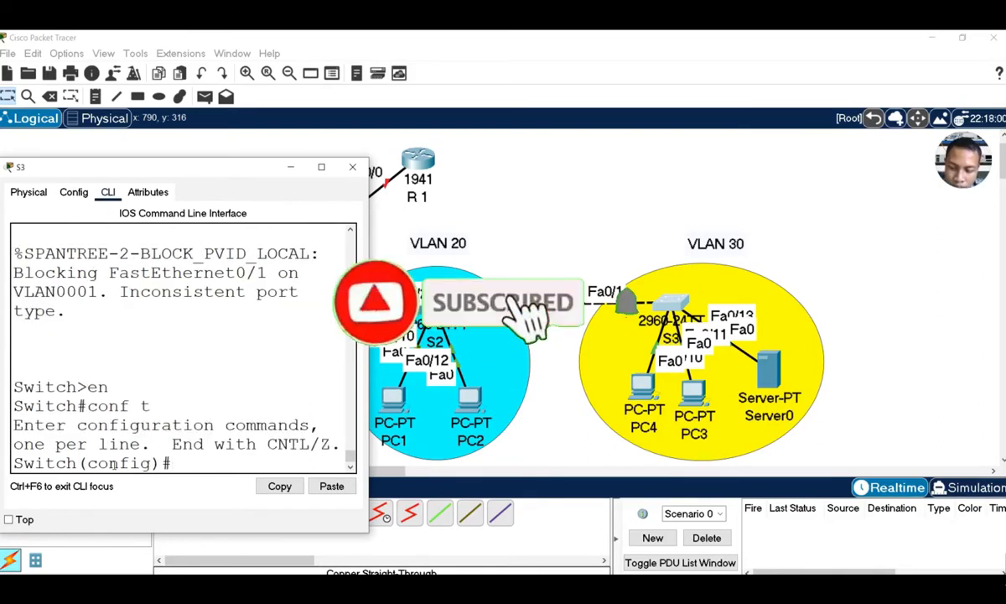
{"action": "type", "text": "hos"}
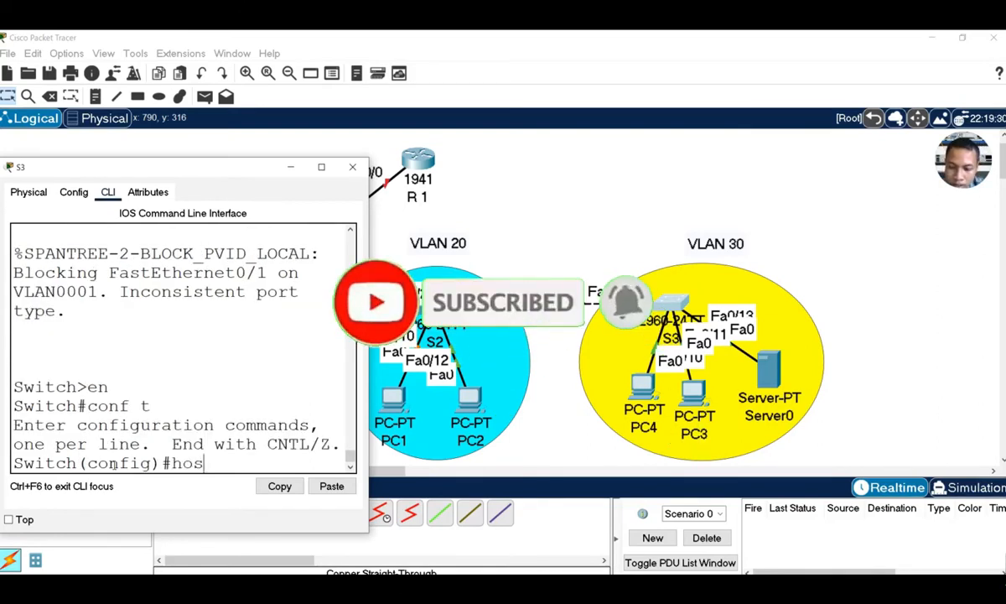
{"action": "key", "text": "Tab"}
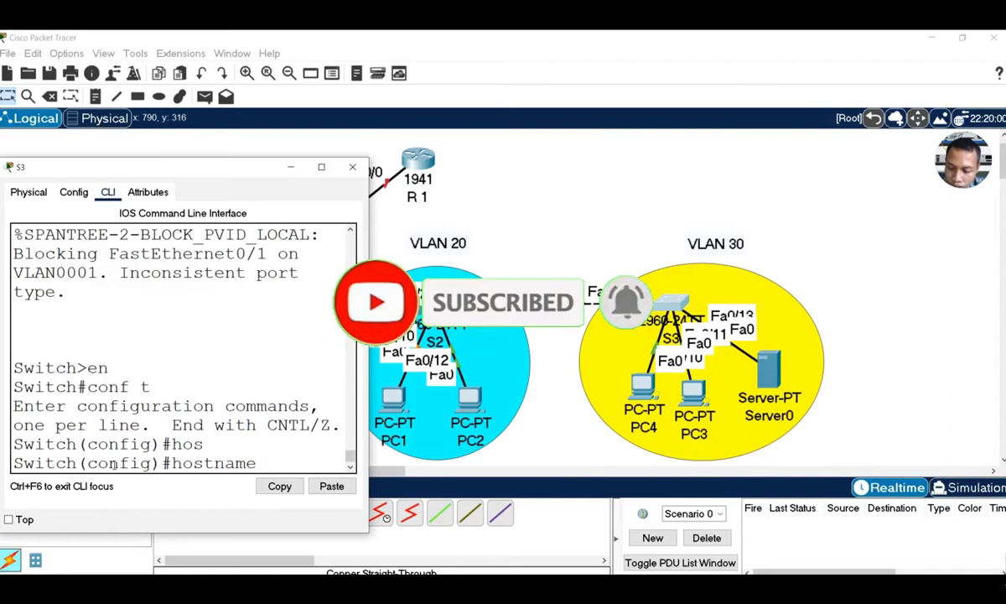
{"action": "type", "text": "S3"}
{"action": "key", "text": "Return"}
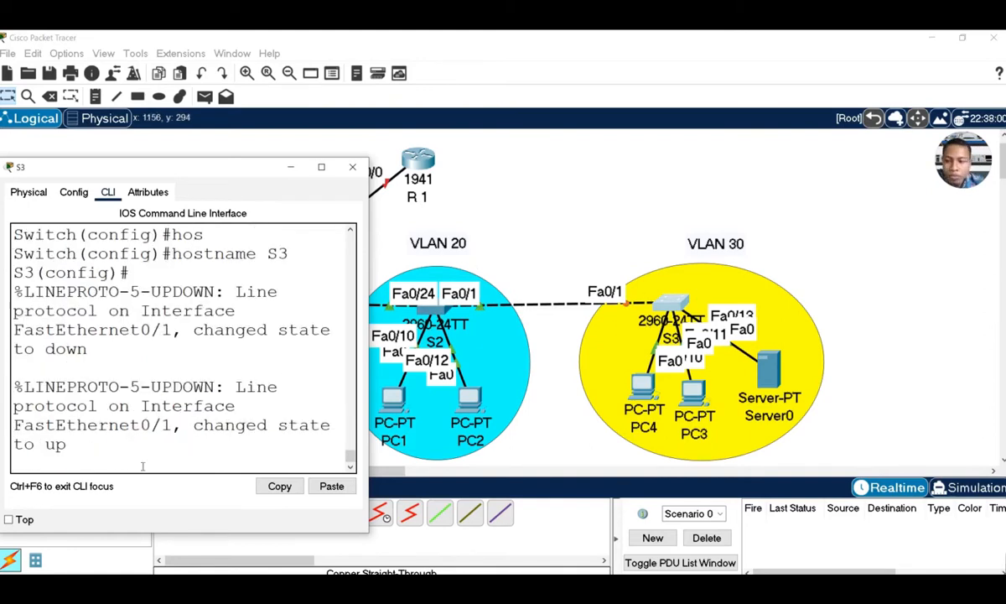
Create VLAN 10 named kantor and VLAN 20 named kelas on S3
{"action": "key", "text": "Return"}
{"action": "key", "text": "Return"}
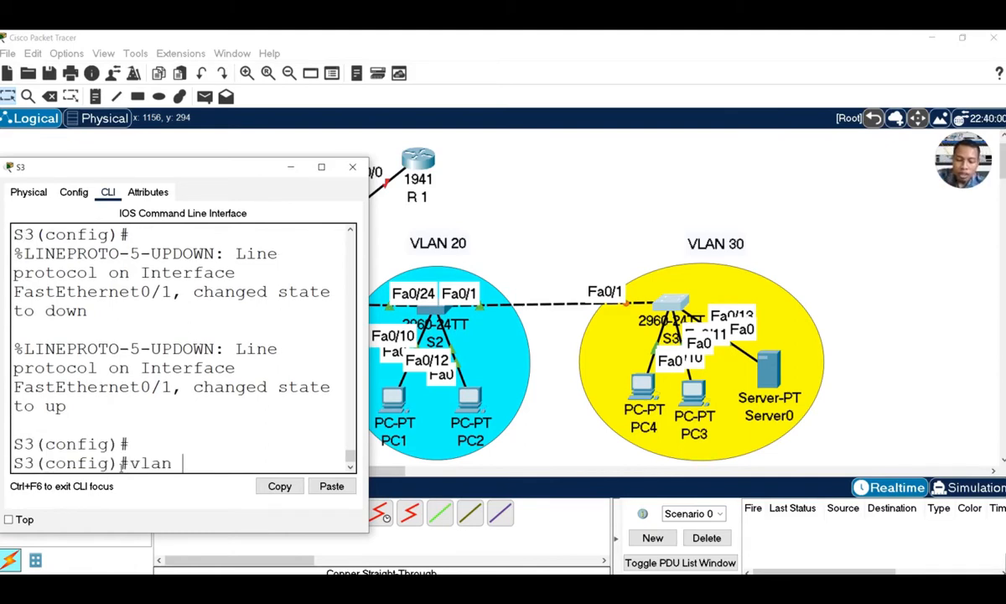
{"action": "type", "text": "vlan 10"}
{"action": "key", "text": "Return"}
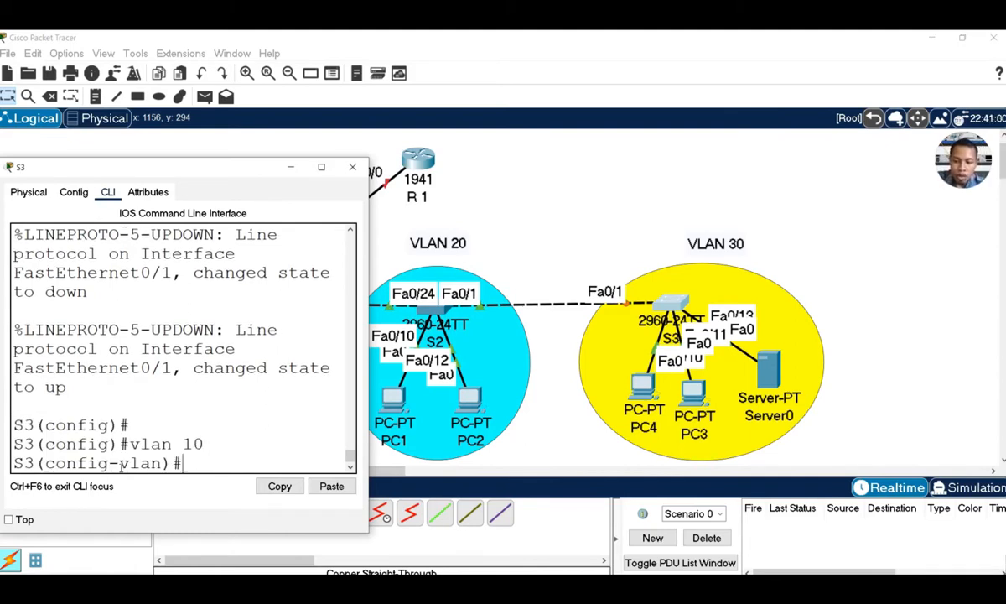
{"action": "type", "text": "na"}
{"action": "key", "text": "Tab"}
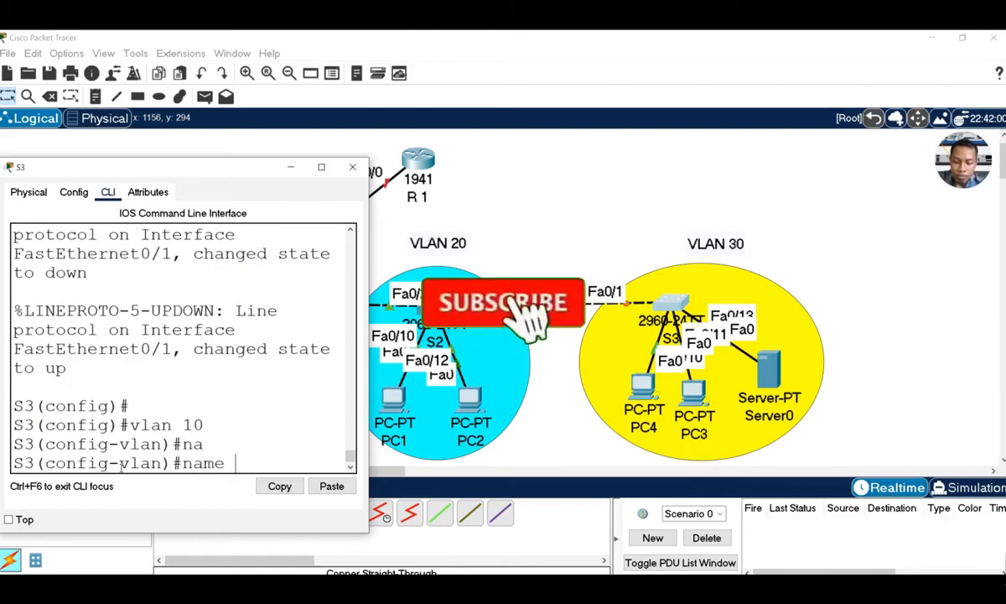
{"action": "type", "text": "kantor"}
{"action": "key", "text": "Return"}
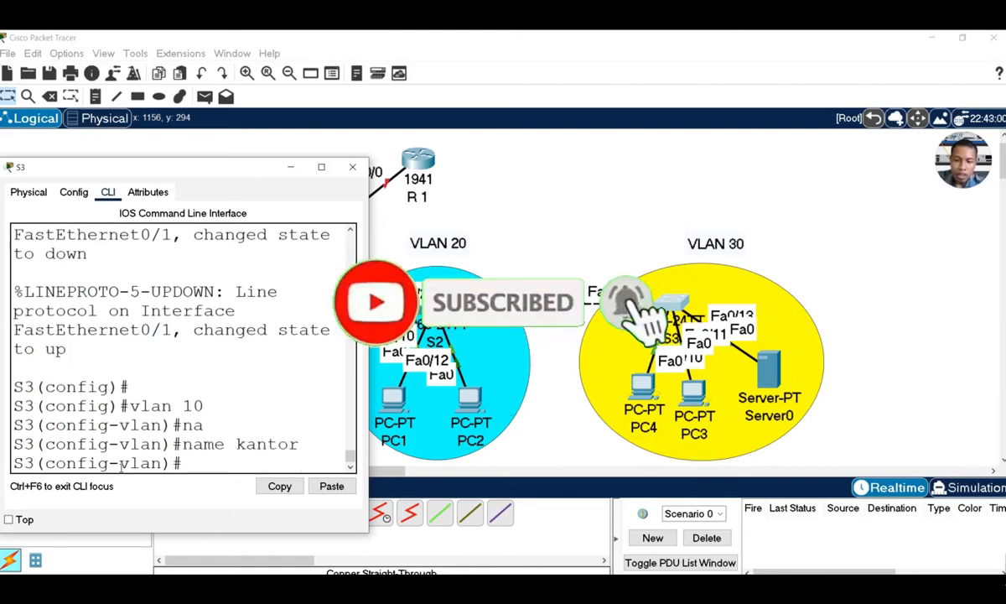
{"action": "type", "text": "vl"}
{"action": "type", "text": "an 20"}
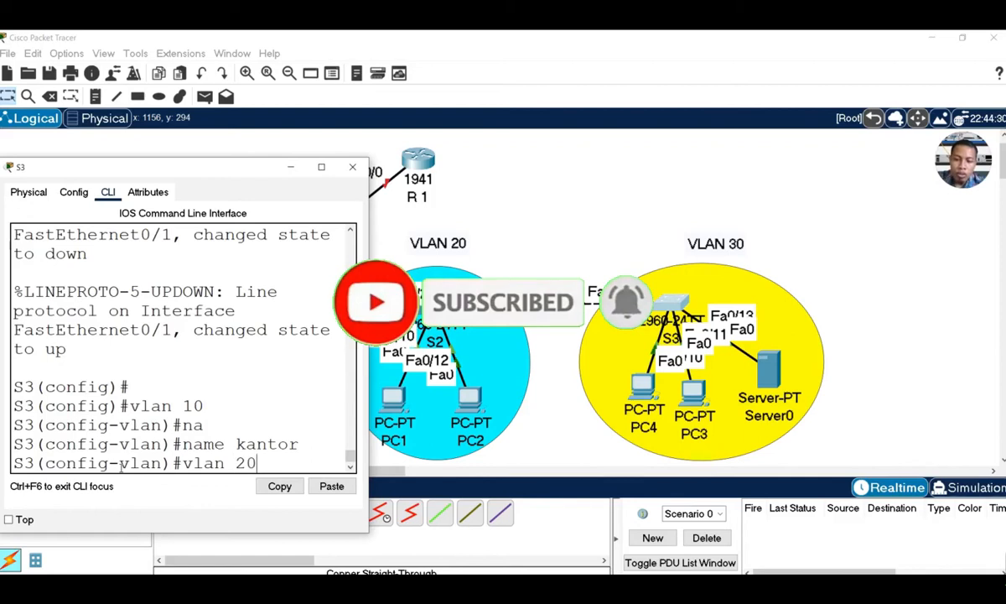
{"action": "key", "text": "Return"}
{"action": "type", "text": "na"}
{"action": "key", "text": "Tab"}
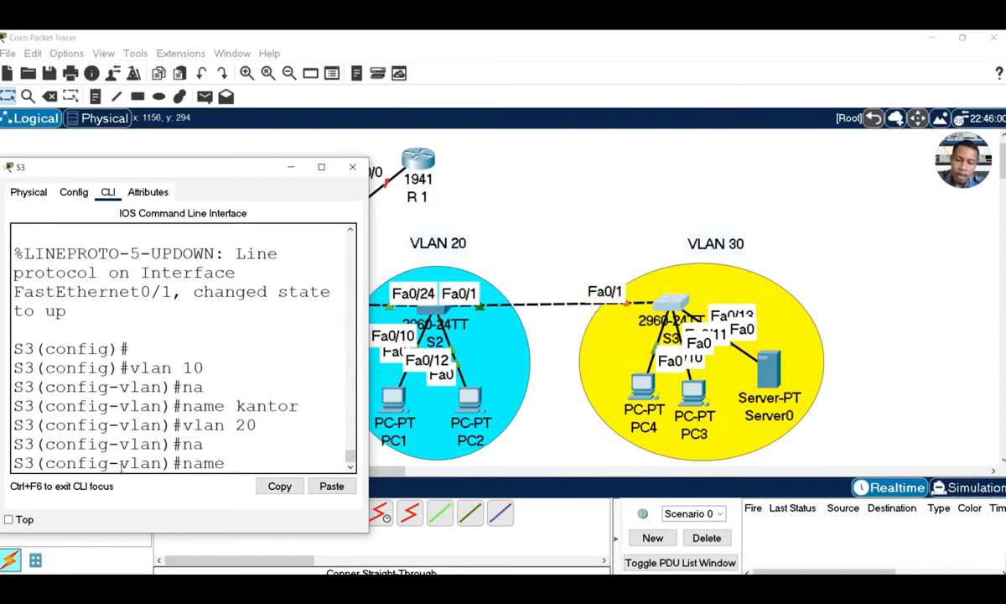
{"action": "type", "text": "kelas"}
{"action": "key", "text": "Return"}
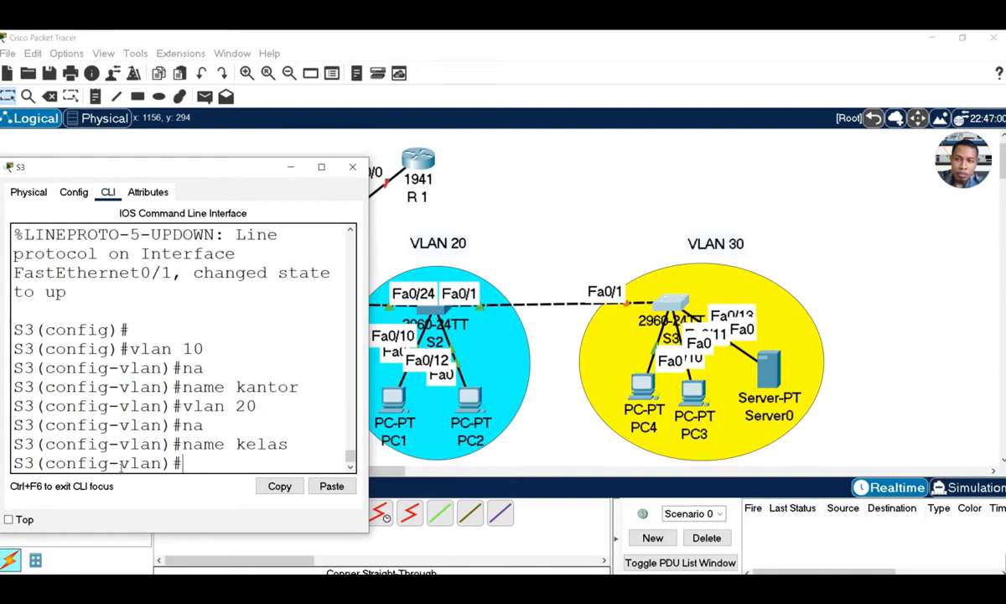
Create VLAN 30 named masjid on S3, fixing the 'valan' typo, then exit
{"action": "type", "text": "valan"}
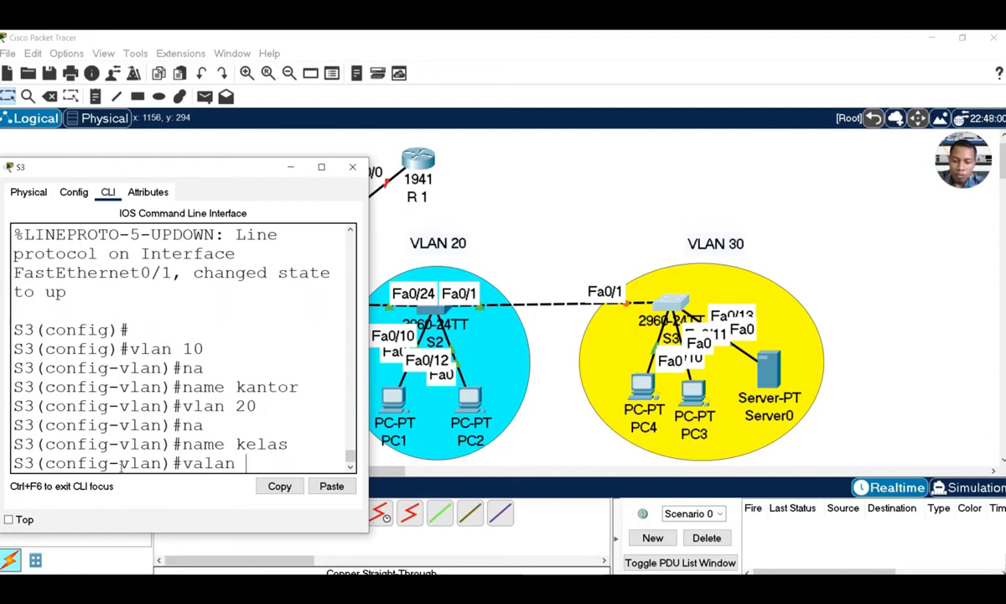
{"action": "type", "text": " 30"}
{"action": "key", "text": "Return"}
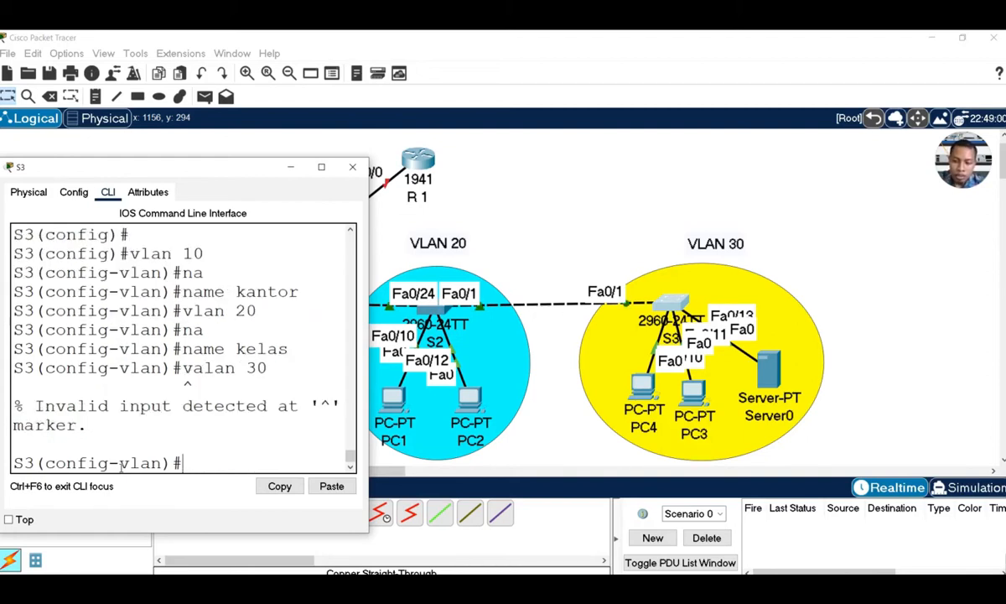
{"action": "type", "text": "vlan"}
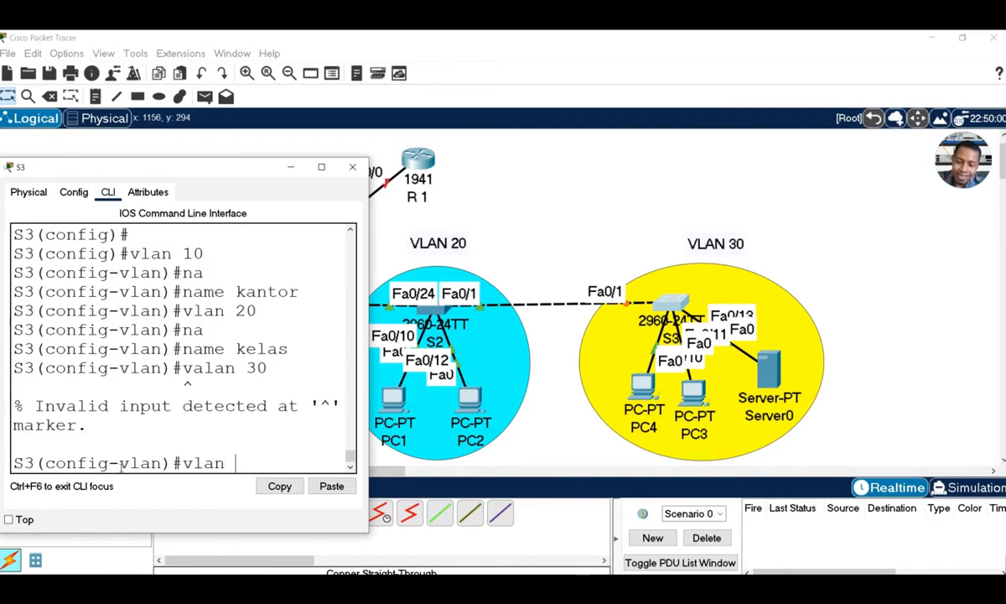
{"action": "type", "text": " 30"}
{"action": "key", "text": "Return"}
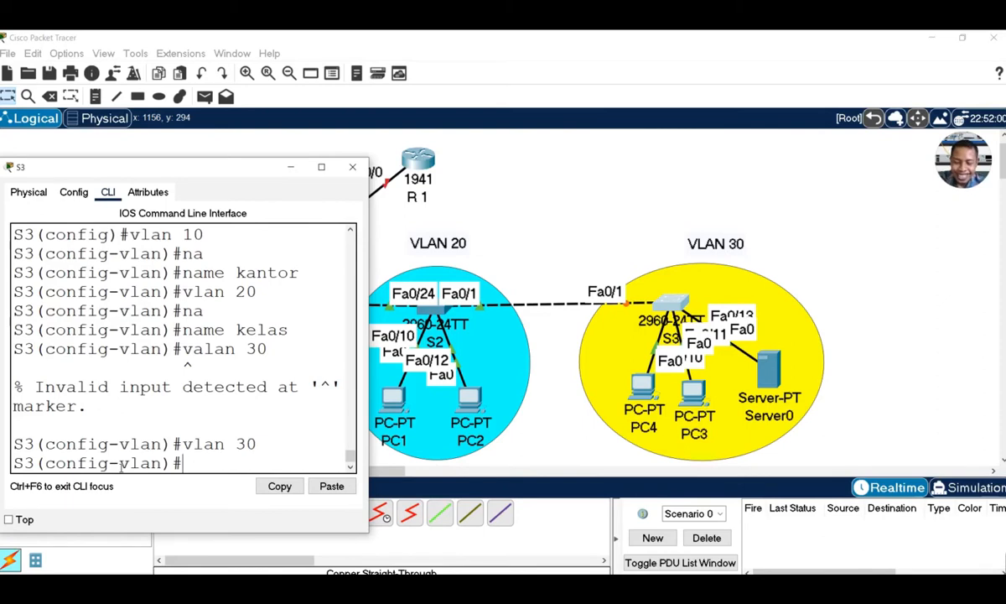
{"action": "type", "text": "na"}
{"action": "key", "text": "Tab"}
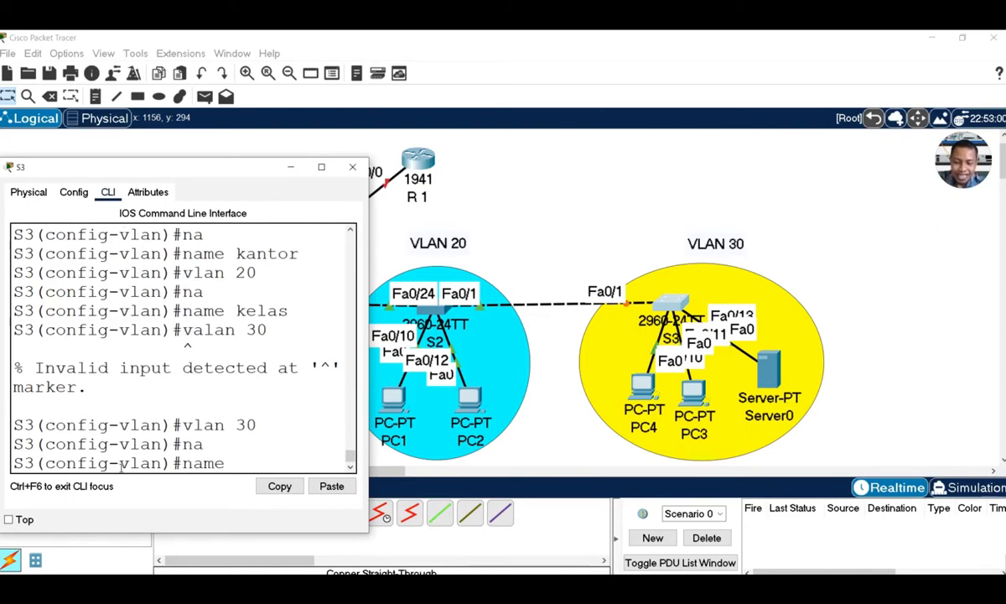
{"action": "type", "text": "masjida"}
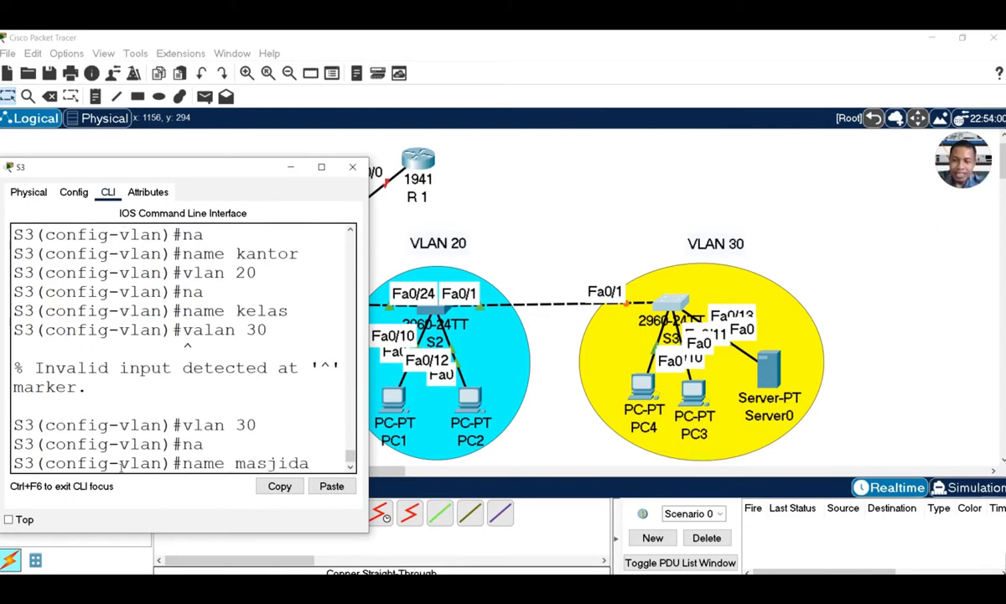
{"action": "key", "text": "Return"}
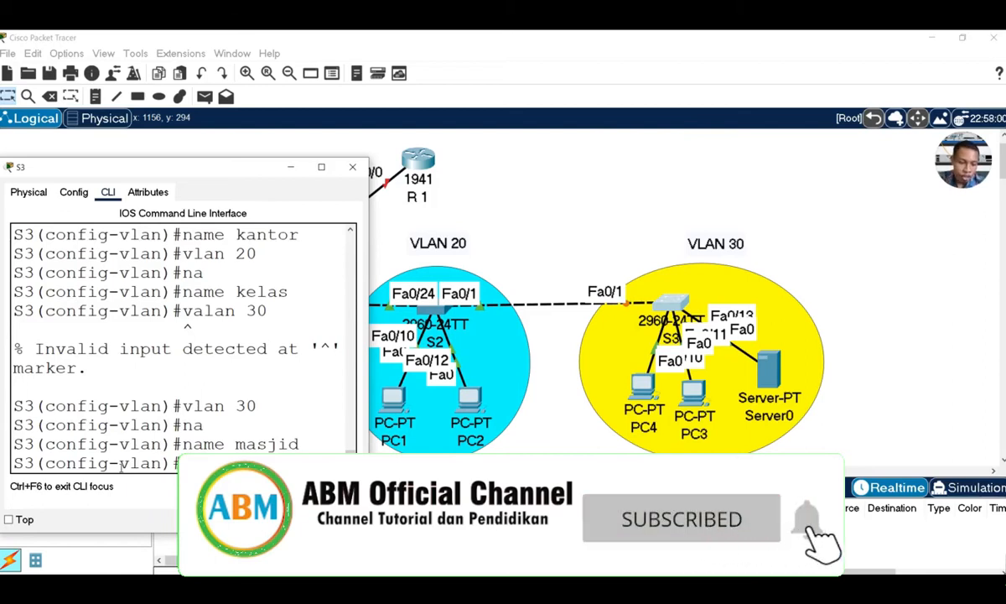
{"action": "type", "text": "ex"}
{"action": "key", "text": "Return"}
Select S3's interface range fa0/10-20 and set switchport access VLAN 30 on it
{"action": "type", "text": "in"}
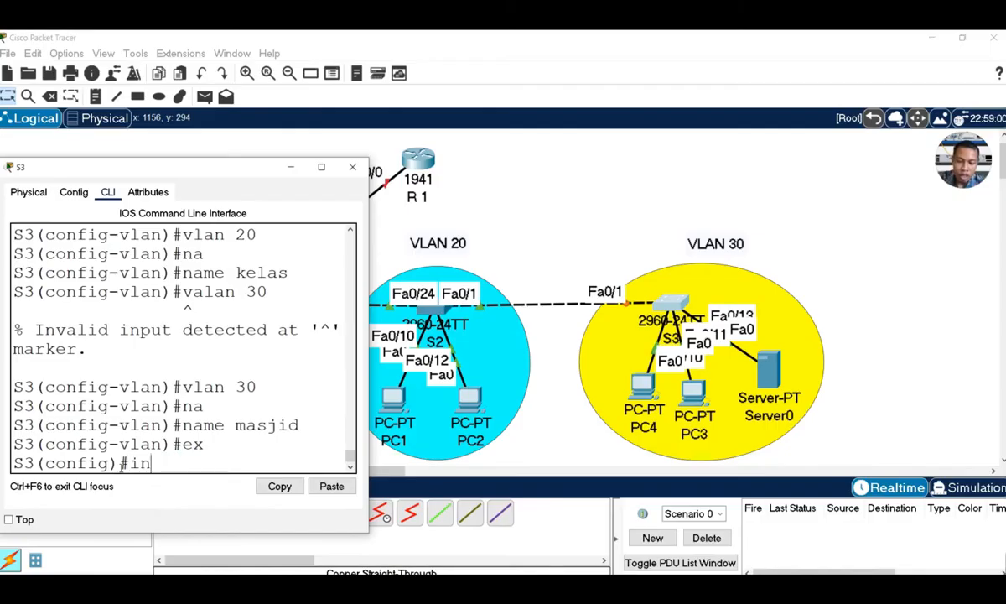
{"action": "key", "text": "Tab"}
{"action": "type", "text": "r"}
{"action": "key", "text": "Tab"}
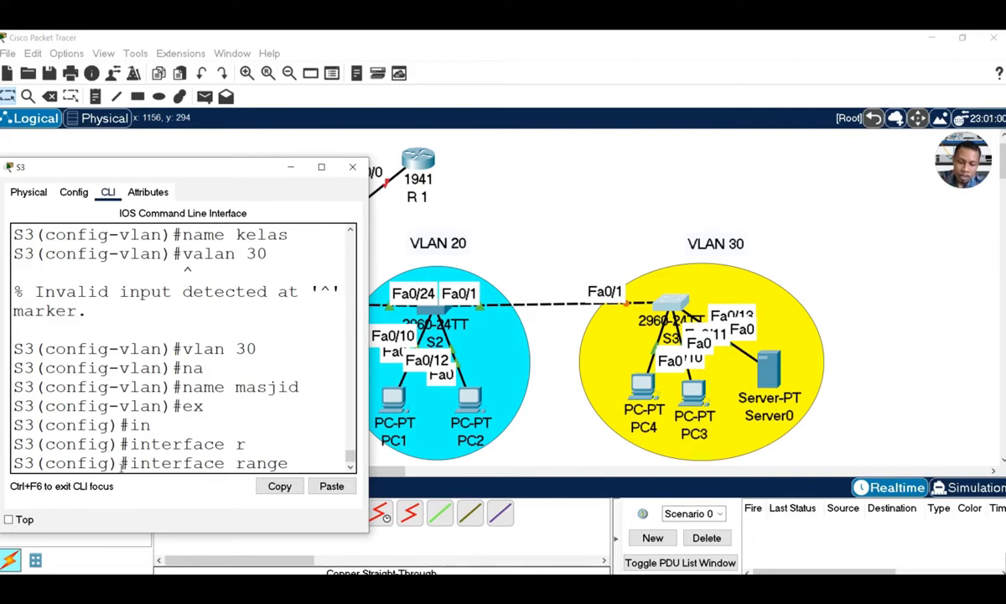
{"action": "type", "text": "fa0/1"}
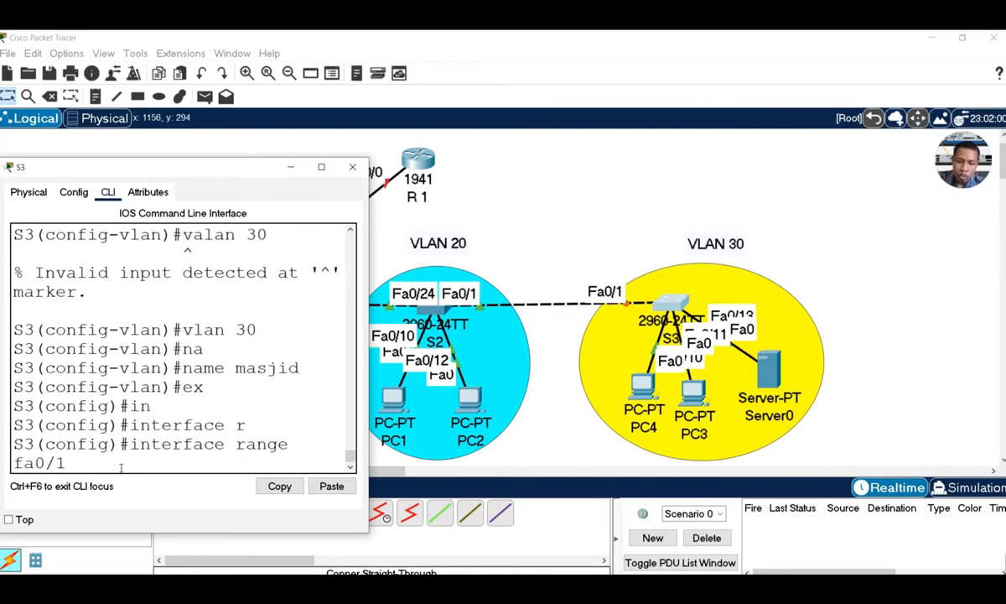
{"action": "type", "text": "0-20"}
{"action": "key", "text": "Return"}
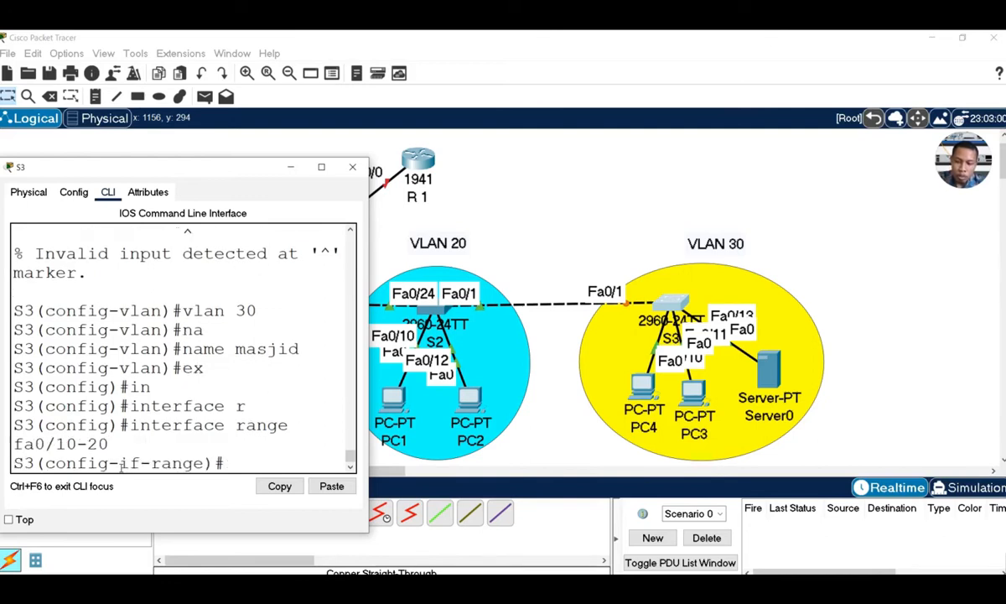
{"action": "type", "text": "sw"}
{"action": "key", "text": "Tab"}
{"action": "type", "text": "a"}
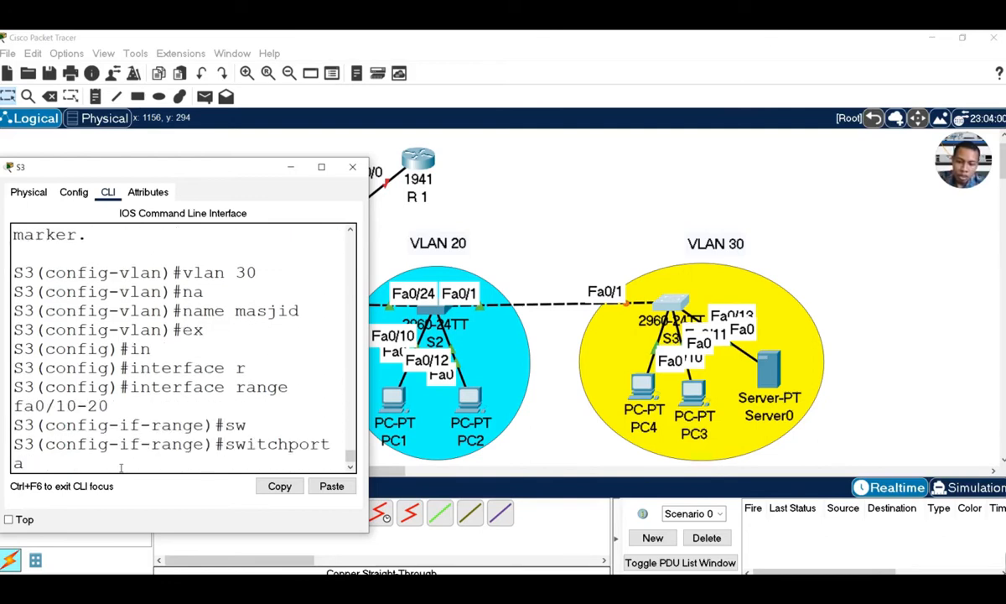
{"action": "type", "text": "c"}
{"action": "key", "text": "Tab"}
{"action": "type", "text": "v"}
{"action": "key", "text": "Tab"}
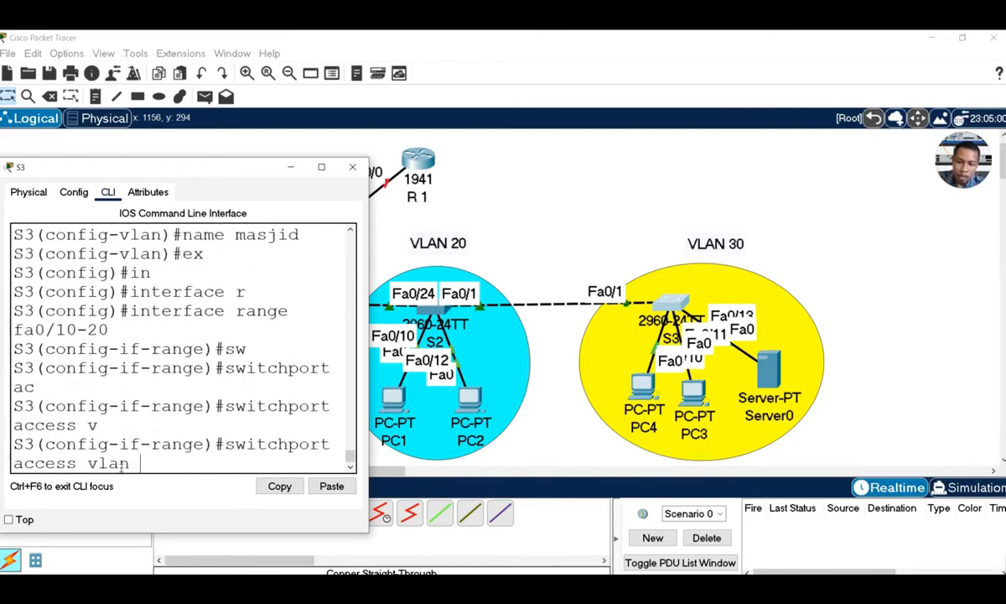
{"action": "type", "text": "3"}
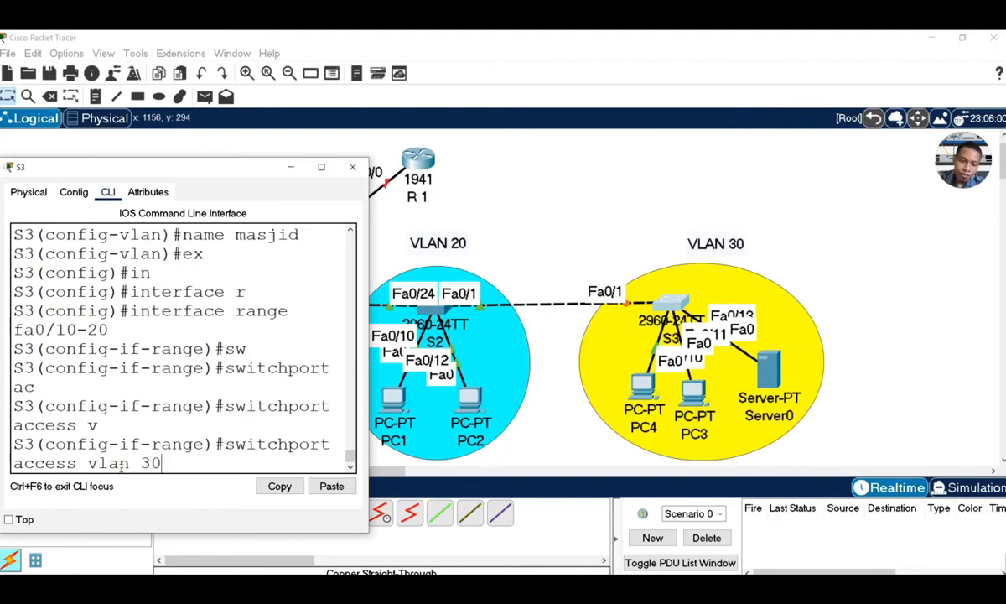
{"action": "type", "text": "0"}
{"action": "key", "text": "Return"}
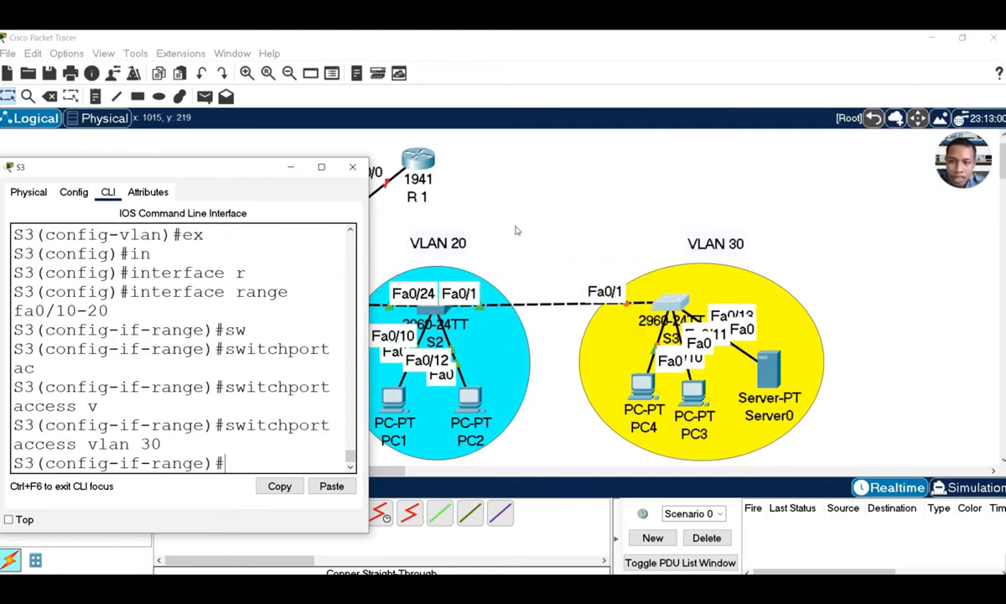
Close S3's window, open router R1's CLI, and decline the initial configuration dialog
{"action": "left_click", "coordinate": [353, 168]}
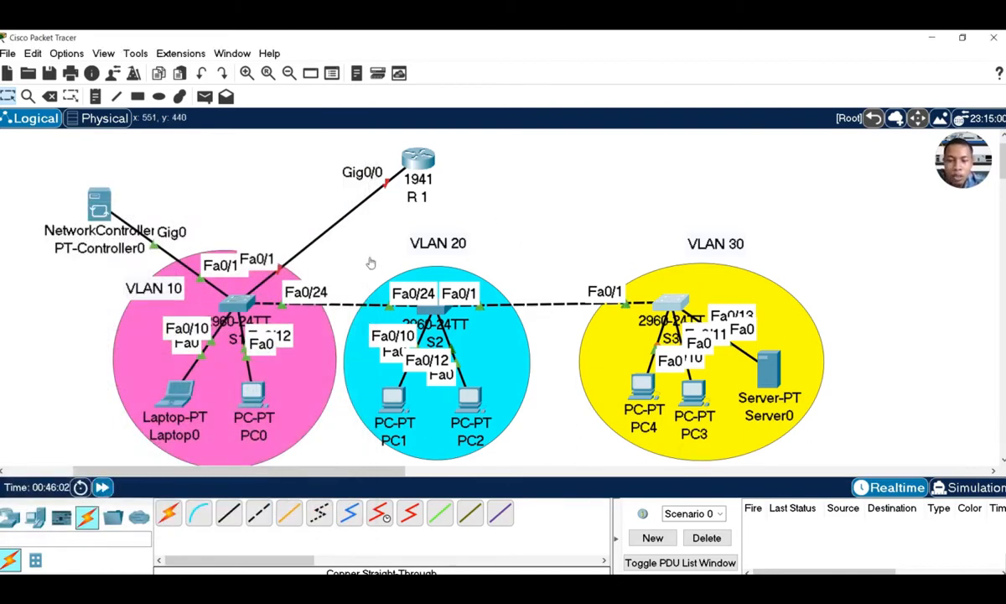
{"action": "left_click", "coordinate": [421, 162]}
{"action": "left_click", "coordinate": [427, 143]}
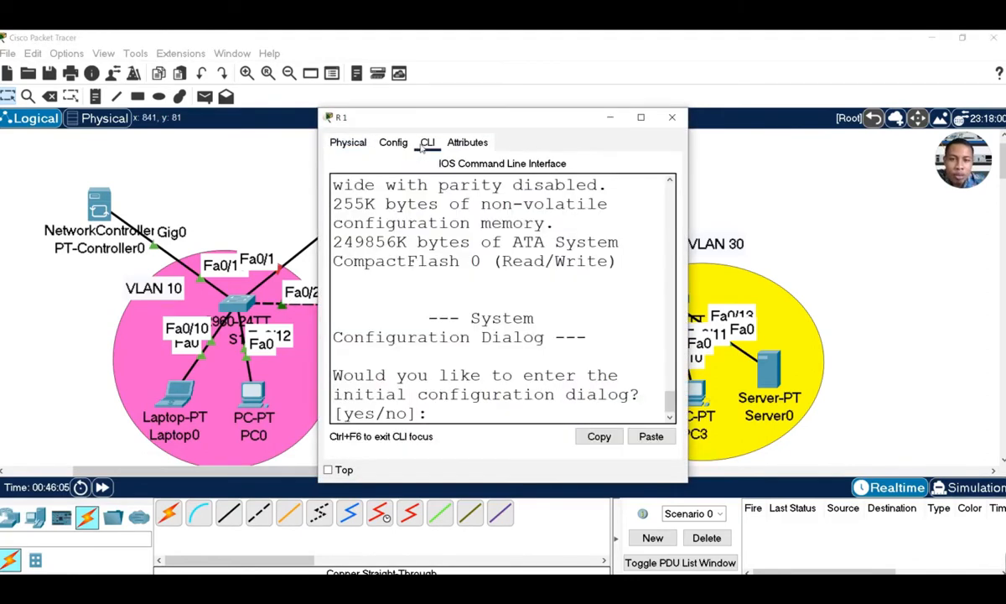
{"action": "left_click_drag", "start_coordinate": [482, 117], "coordinate": [715, 85]}
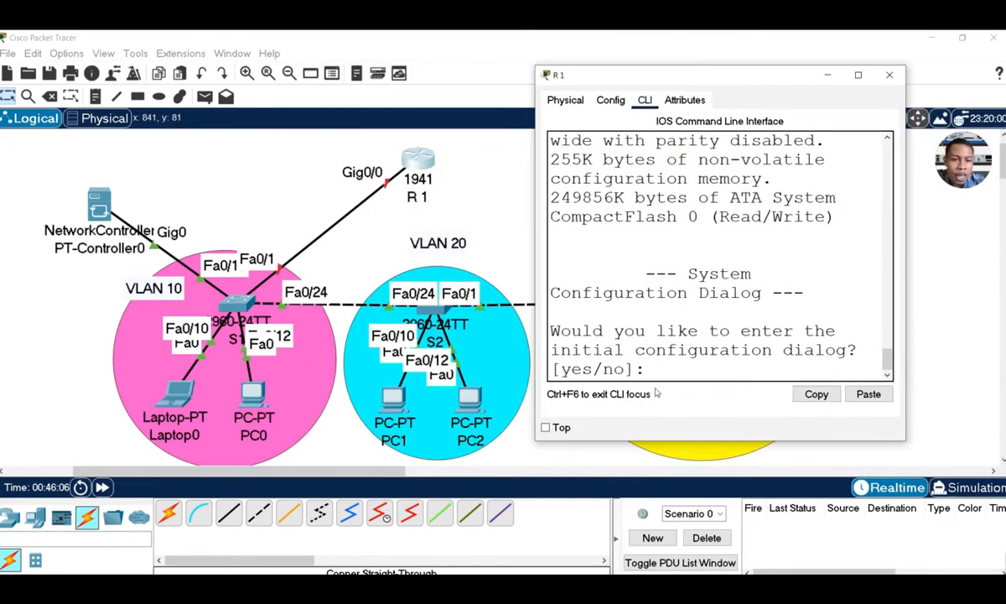
{"action": "type", "text": "n"}
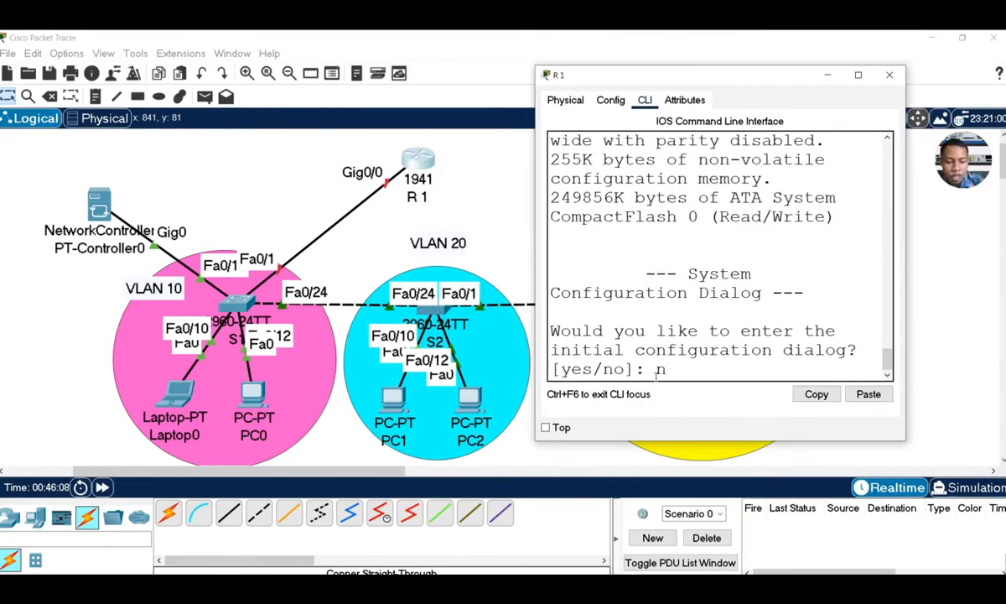
{"action": "key", "text": "Return"}
{"action": "key", "text": "Return"}
{"action": "key", "text": "Return"}
{"action": "key", "text": "Return"}
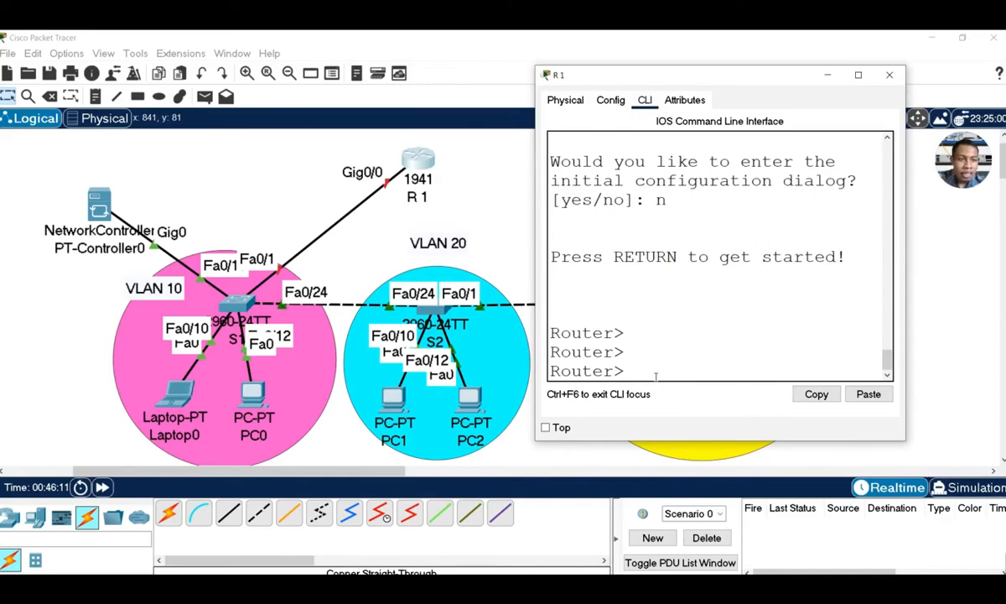
Enter global configuration on the router and set its hostname to R1
{"action": "type", "text": "en"}
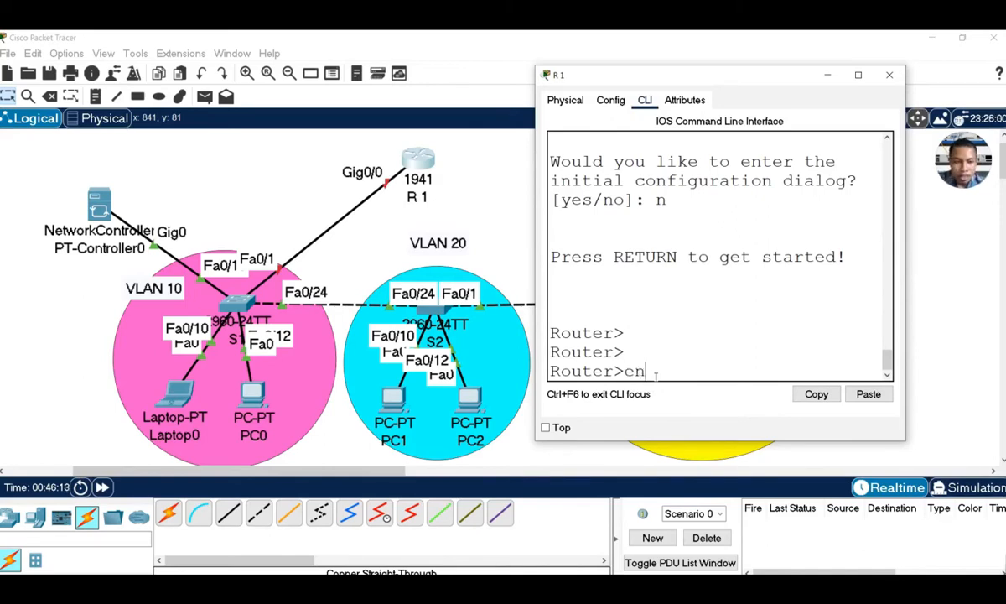
{"action": "key", "text": "Return"}
{"action": "type", "text": "conf t"}
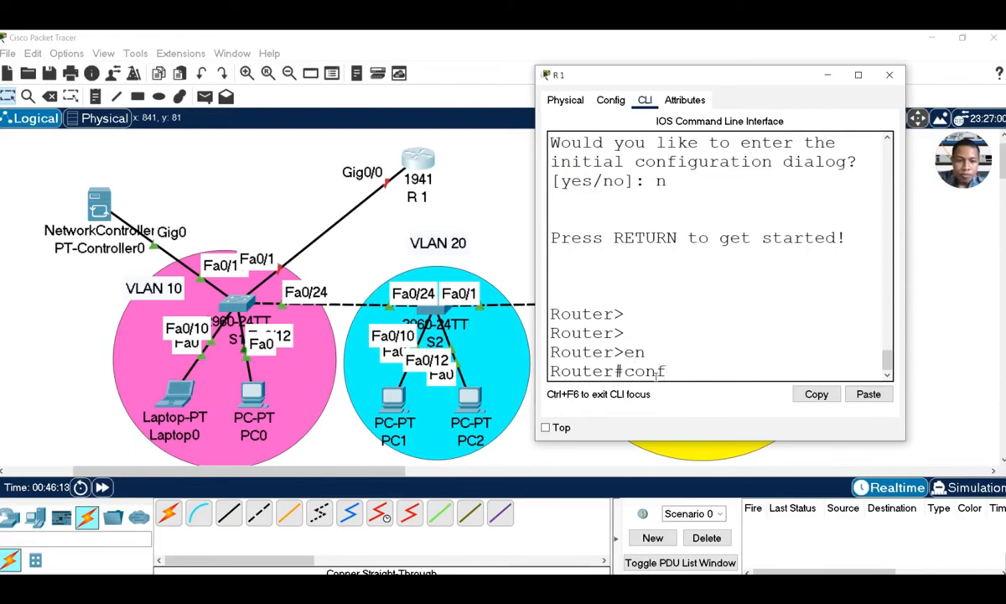
{"action": "key", "text": "Return"}
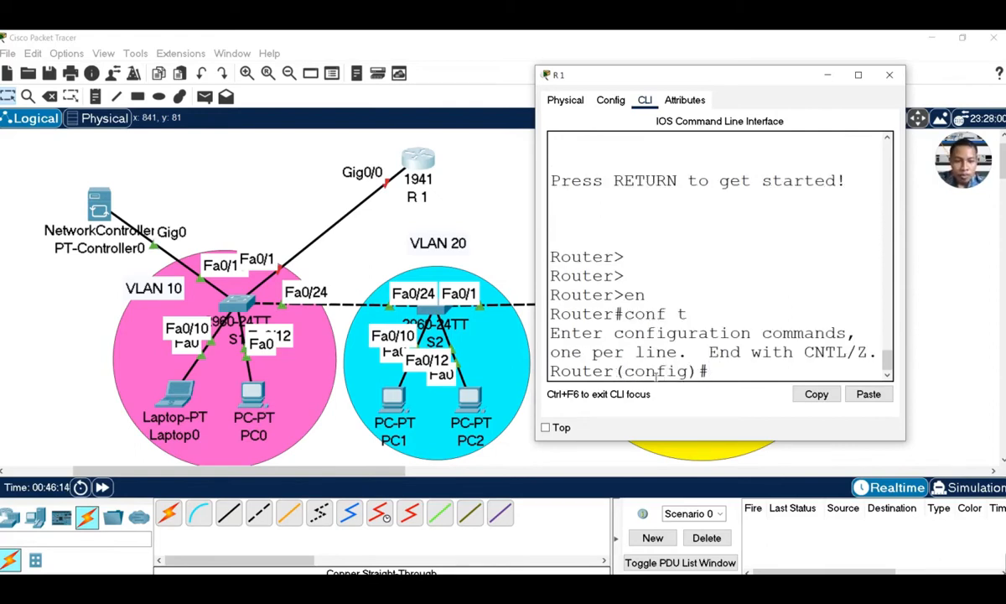
{"action": "type", "text": "hos"}
{"action": "key", "text": "Tab"}
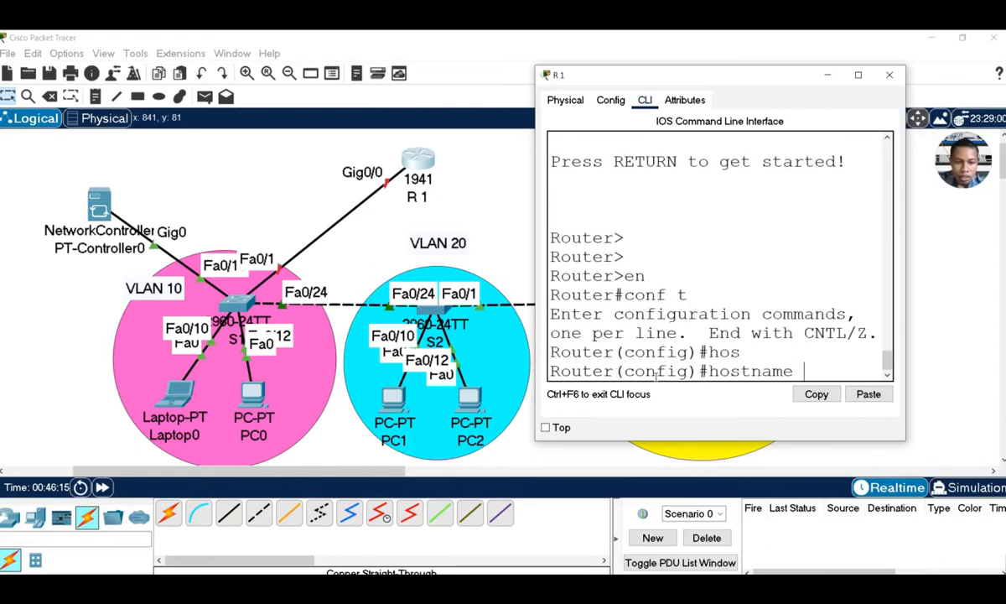
{"action": "type", "text": "R1"}
{"action": "key", "text": "Return"}
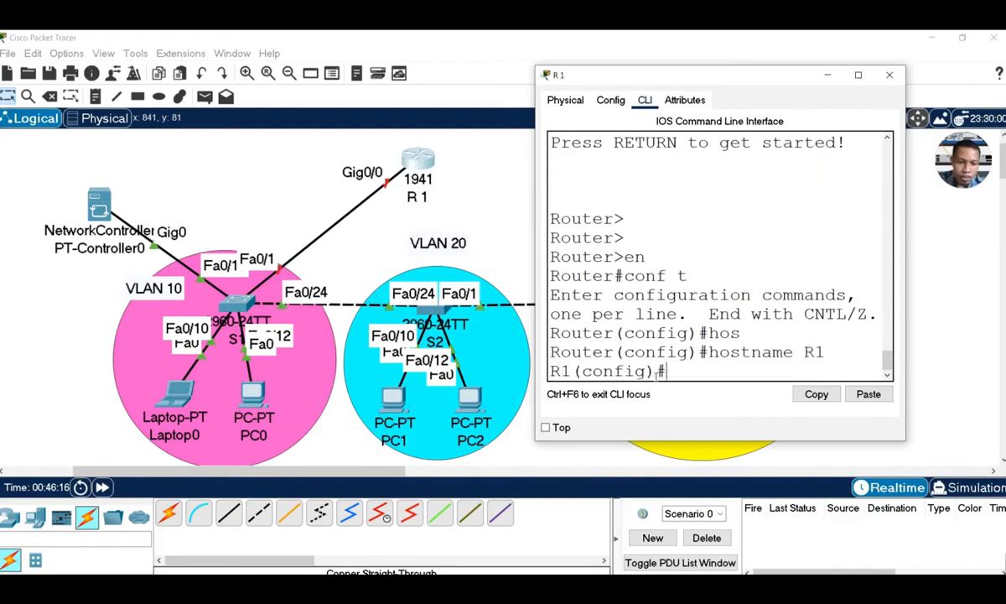
{"action": "key", "text": "Return"}
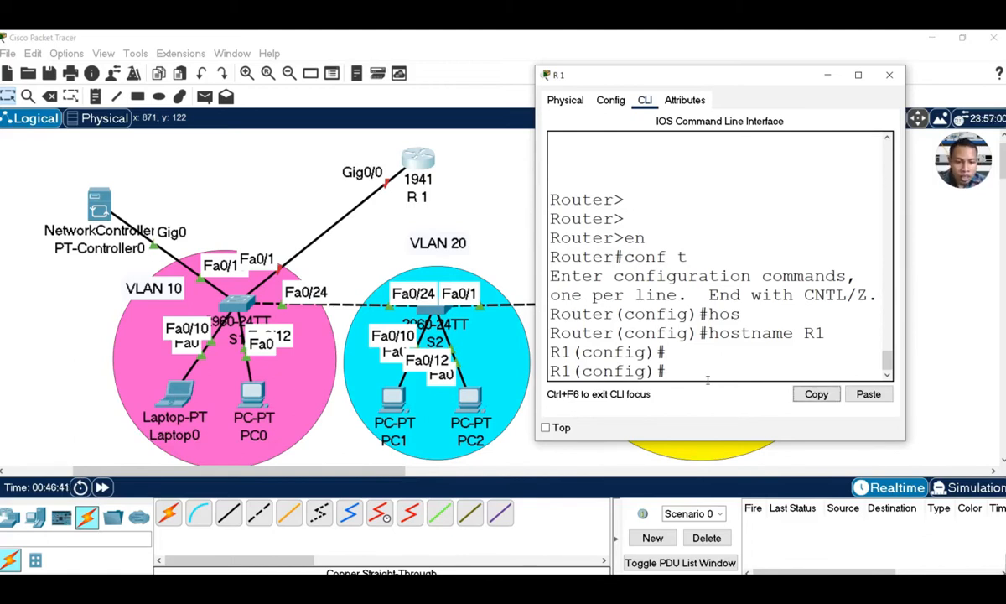
Enter interface configuration for GigabitEthernet0/0 on R1
{"action": "type", "text": "in"}
{"action": "key", "text": "Tab"}
{"action": "type", "text": "t"}
{"action": "key", "text": "Tab"}
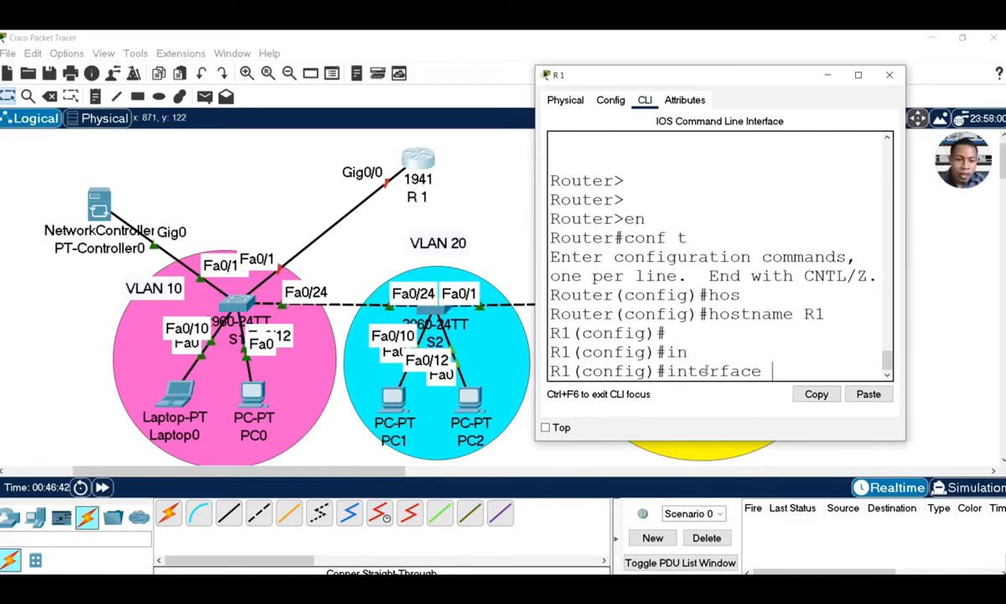
{"action": "type", "text": "gi"}
{"action": "key", "text": "Tab"}
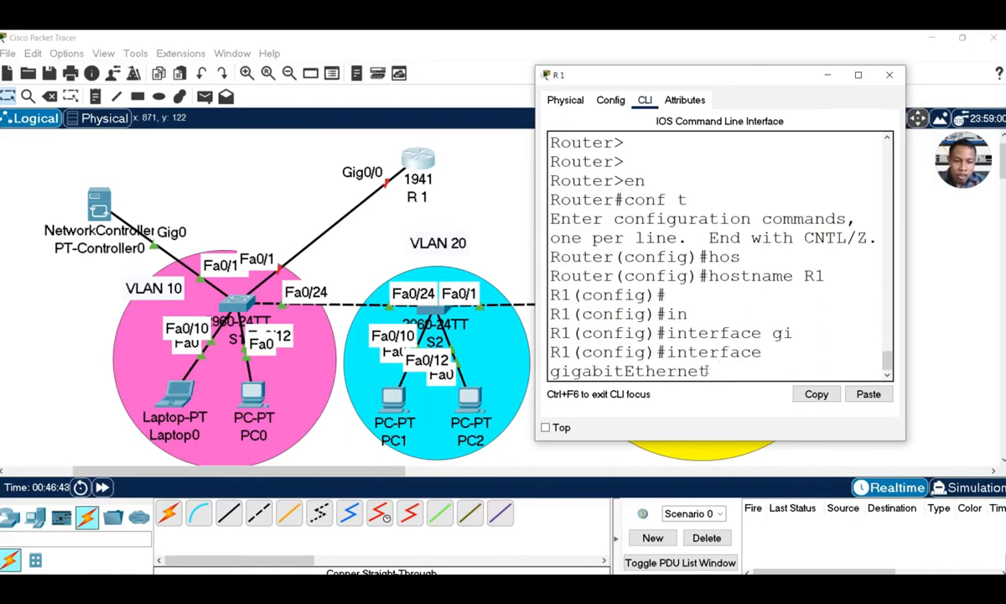
{"action": "type", "text": "0/0/0"}
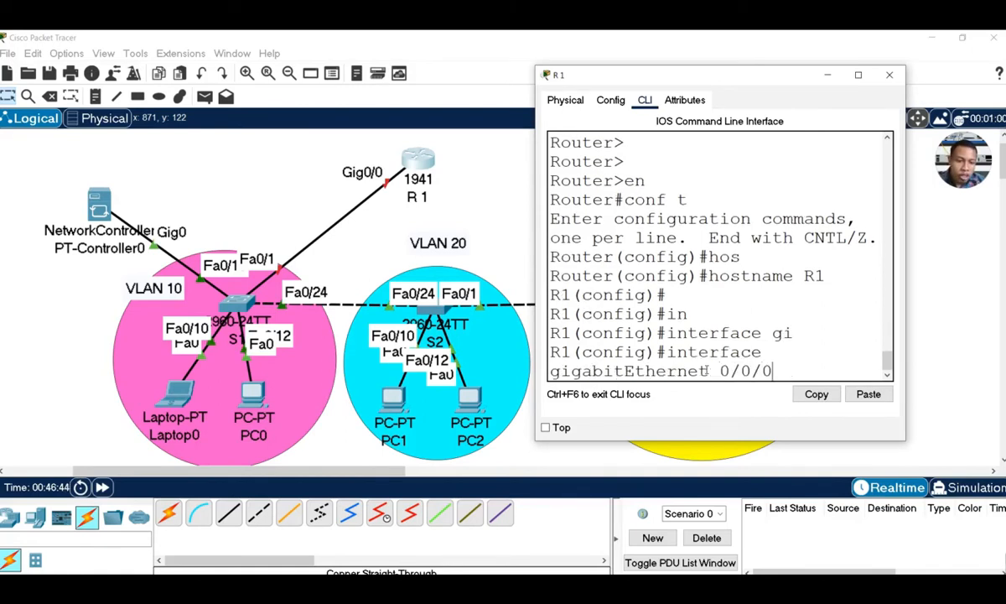
{"action": "key", "text": "BackSpace"}
{"action": "key", "text": "BackSpace"}
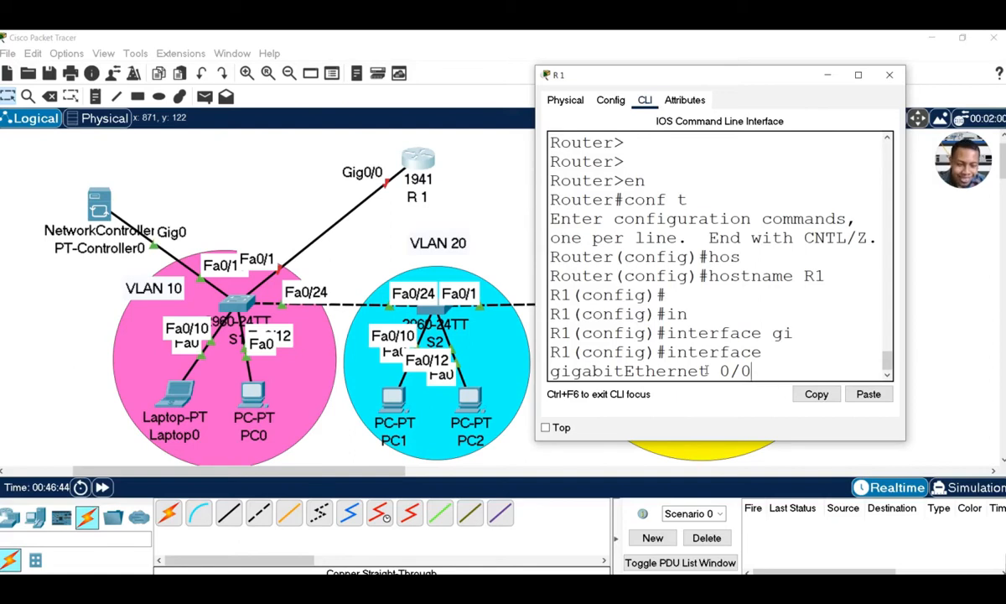
{"action": "key", "text": "Return"}
Enable GigabitEthernet0/0 with no shutdown and return to global configuration
{"action": "type", "text": "no sh"}
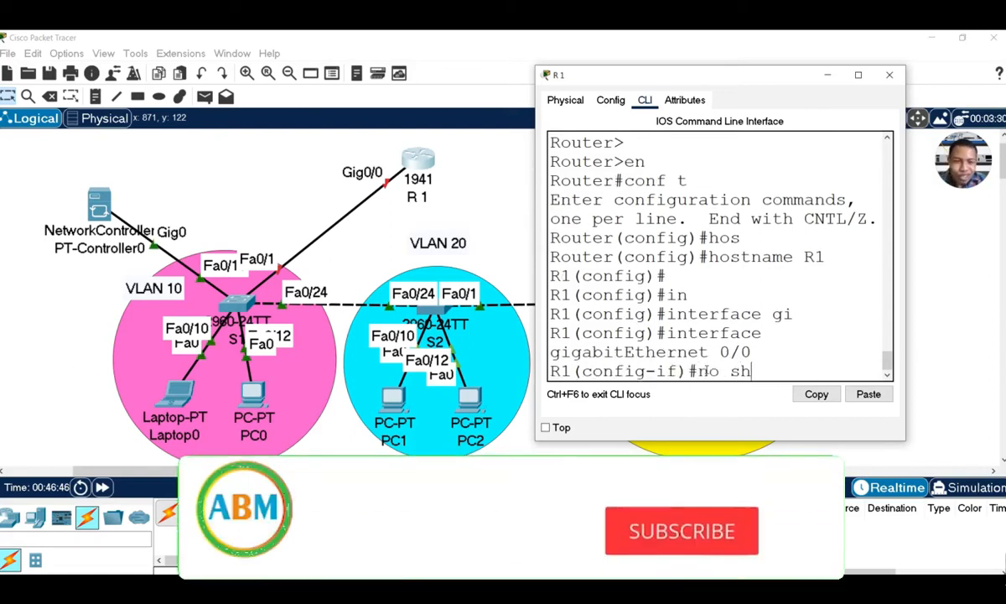
{"action": "key", "text": "Tab"}
{"action": "key", "text": "Return"}
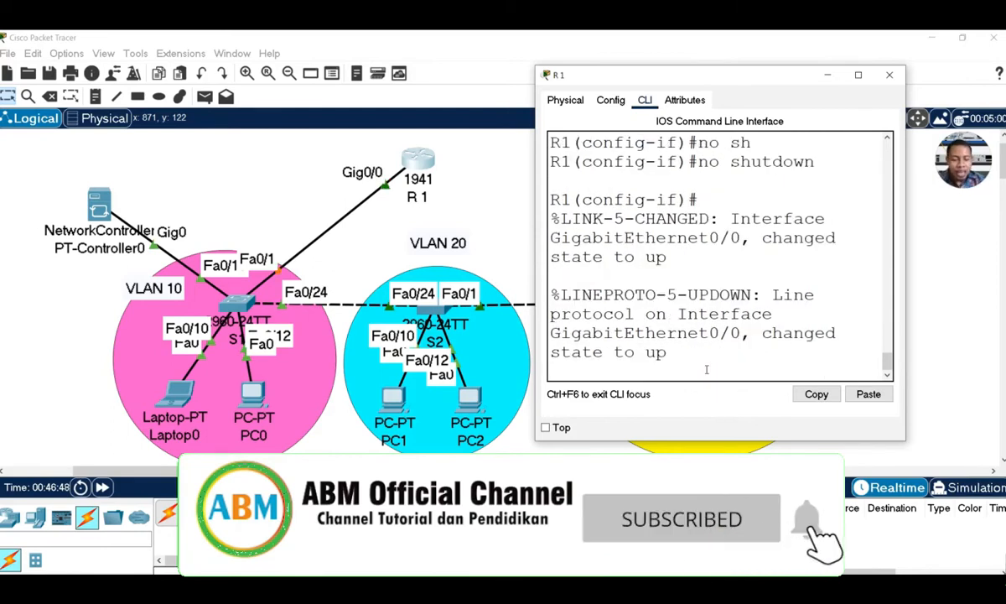
{"action": "key", "text": "Return"}
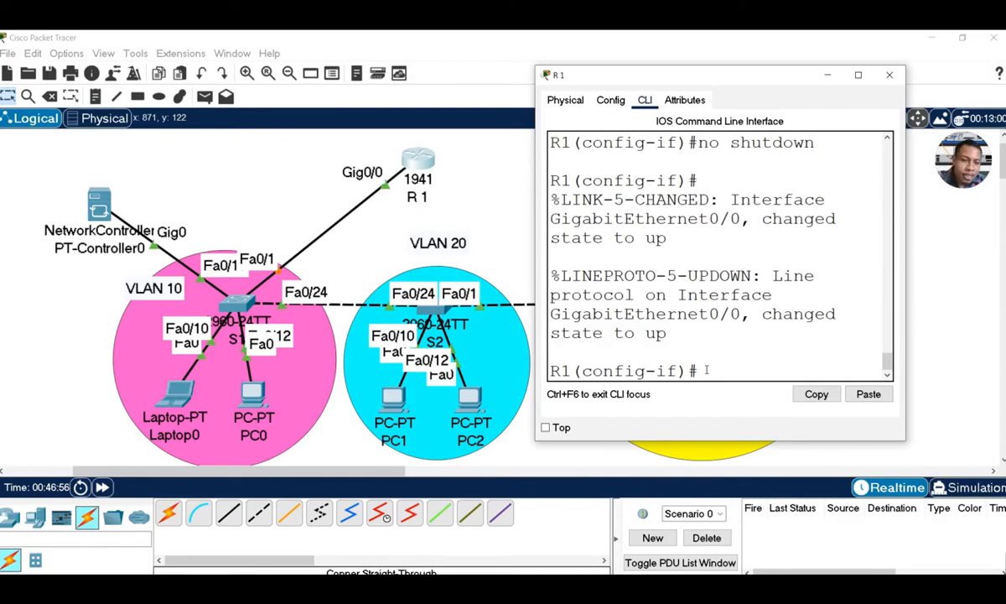
{"action": "type", "text": "ex"}
{"action": "key", "text": "Return"}
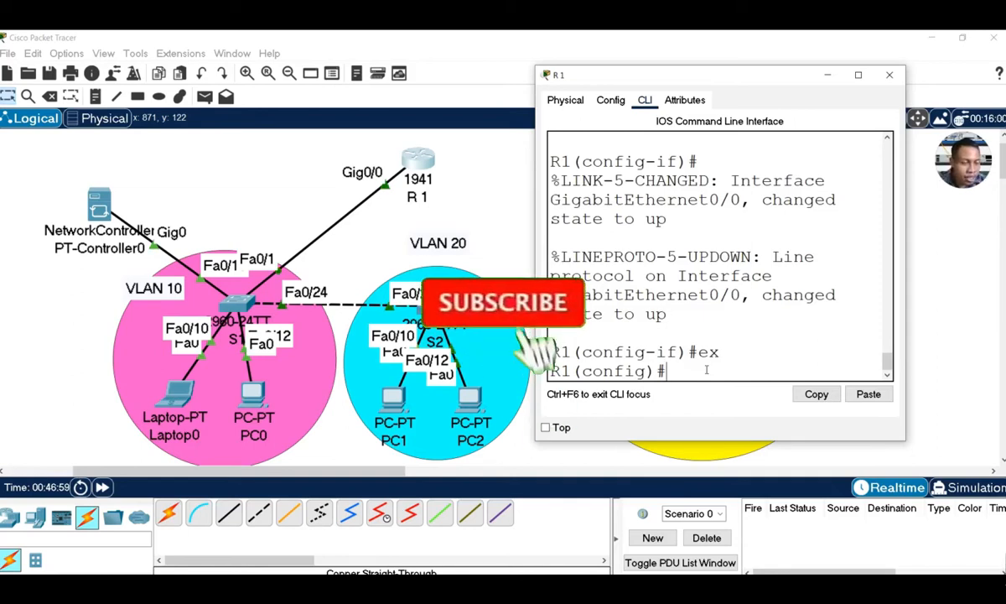
Create subinterface GigabitEthernet0/0.10 on R1
{"action": "type", "text": "in"}
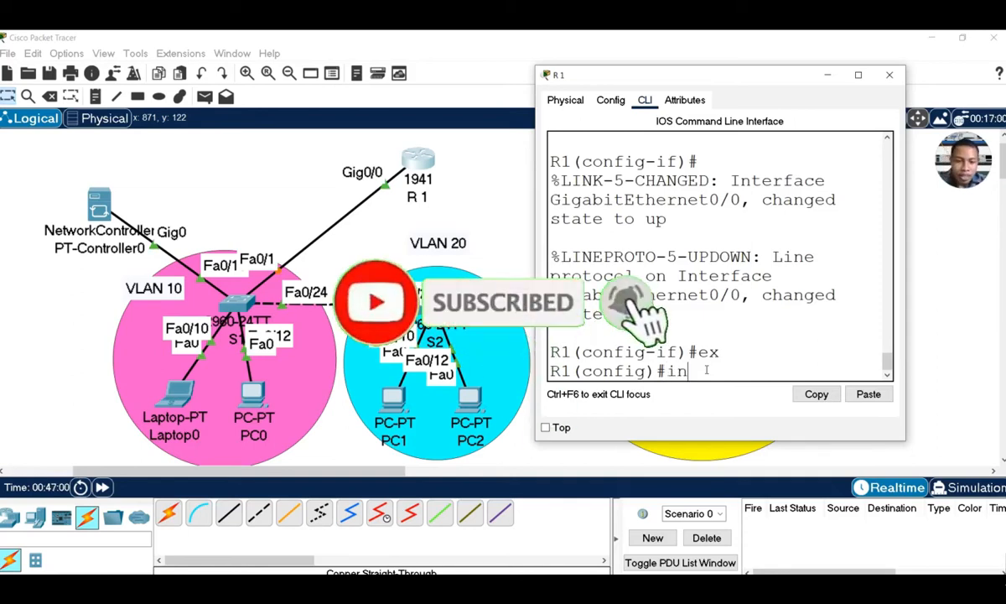
{"action": "key", "text": "Tab"}
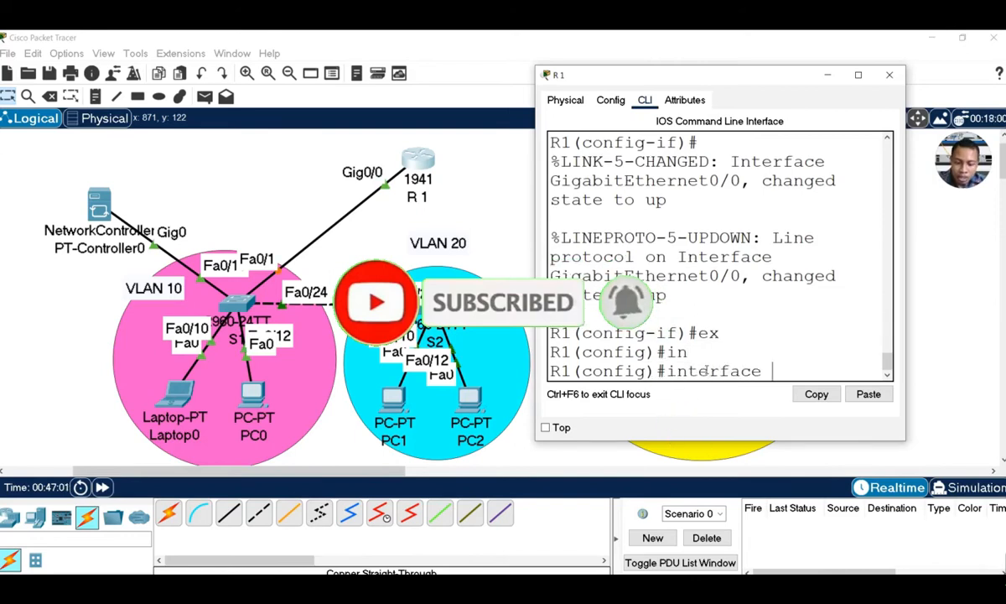
{"action": "type", "text": "gi"}
{"action": "key", "text": "Tab"}
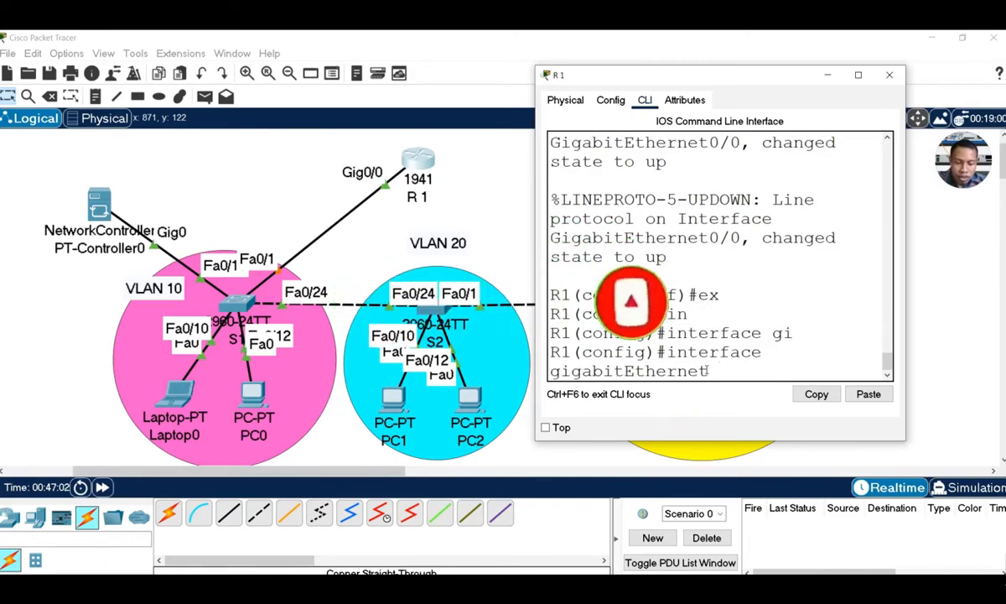
{"action": "type", "text": "0/"}
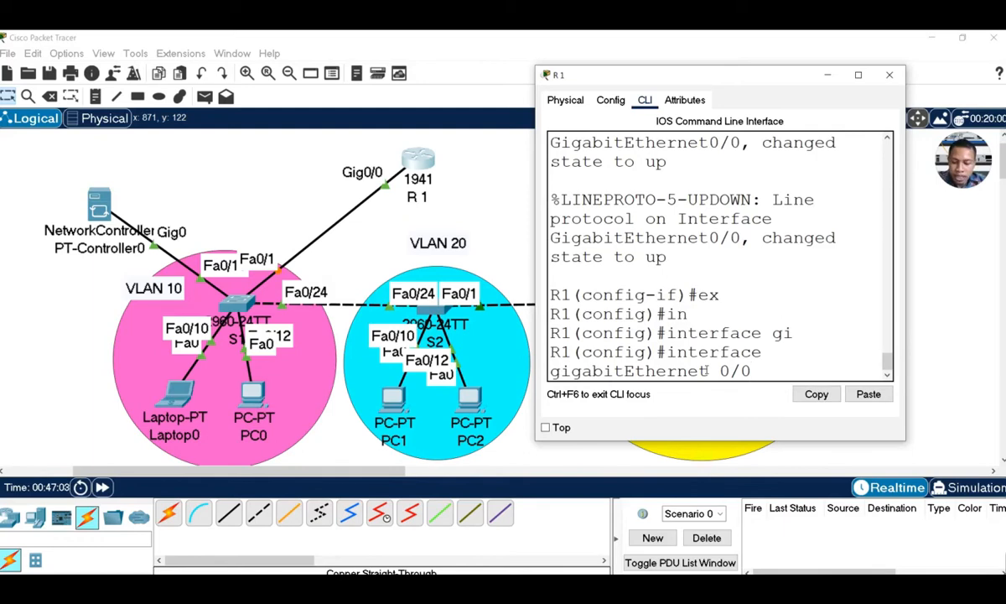
{"action": "type", "text": "0.10"}
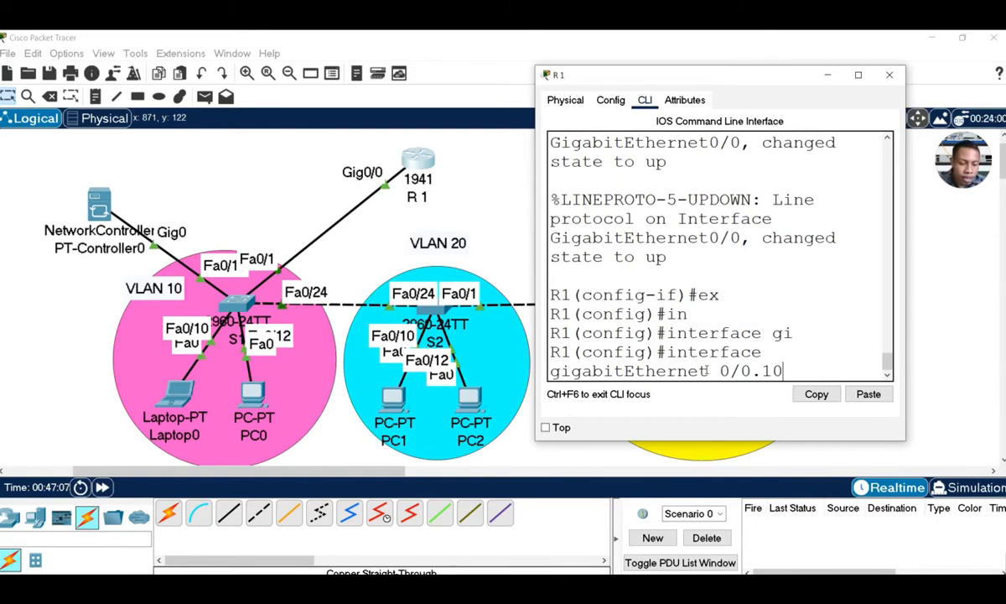
{"action": "key", "text": "Return"}
{"action": "key", "text": "Return"}
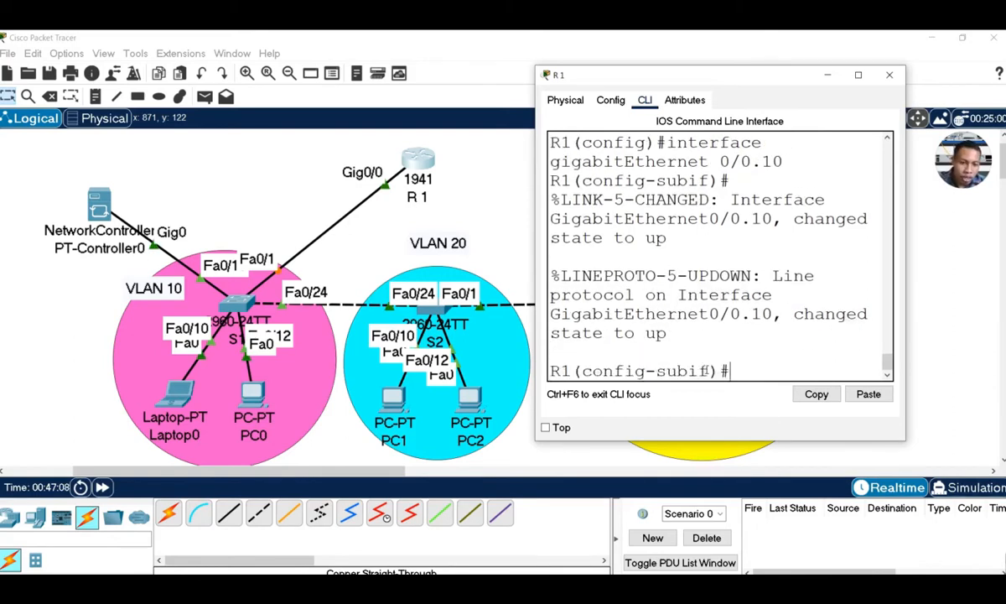
Set the subinterface's encapsulation to dot1Q 10
{"action": "type", "text": "en"}
{"action": "key", "text": "Tab"}
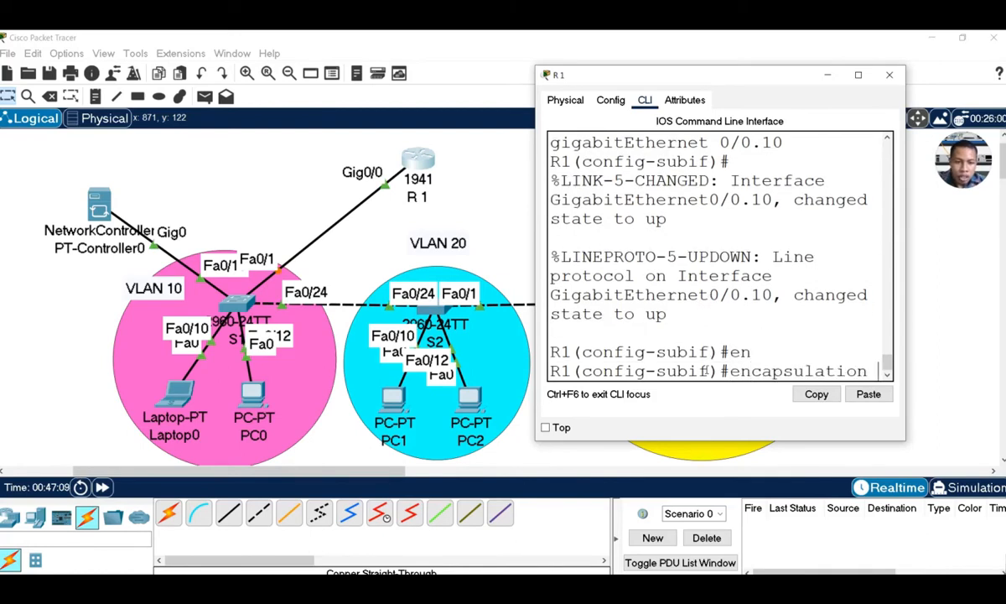
{"action": "type", "text": "f"}
{"action": "key", "text": "Tab"}
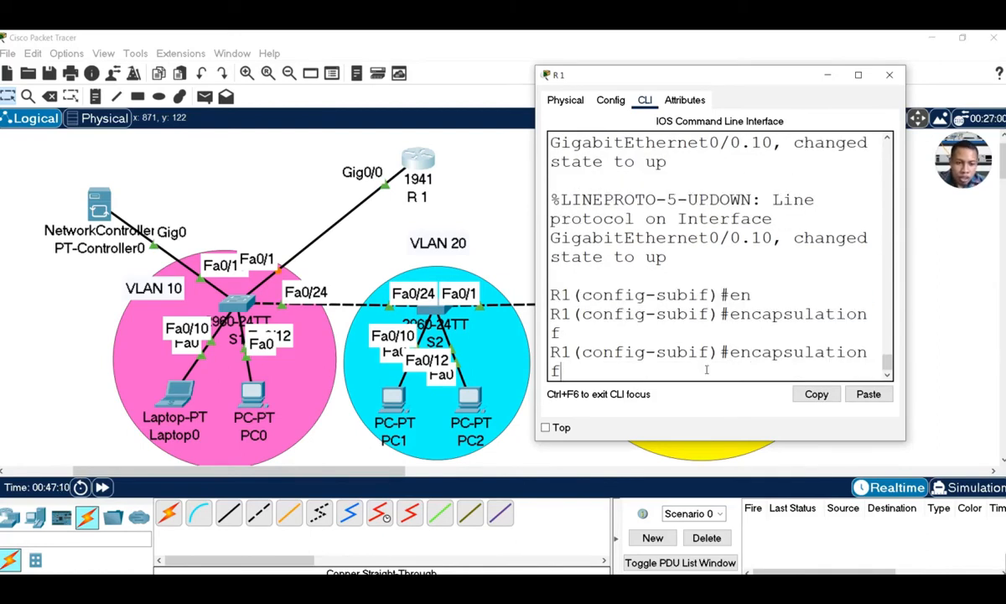
{"action": "key", "text": "BackSpace"}
{"action": "type", "text": "d"}
{"action": "key", "text": "Tab"}
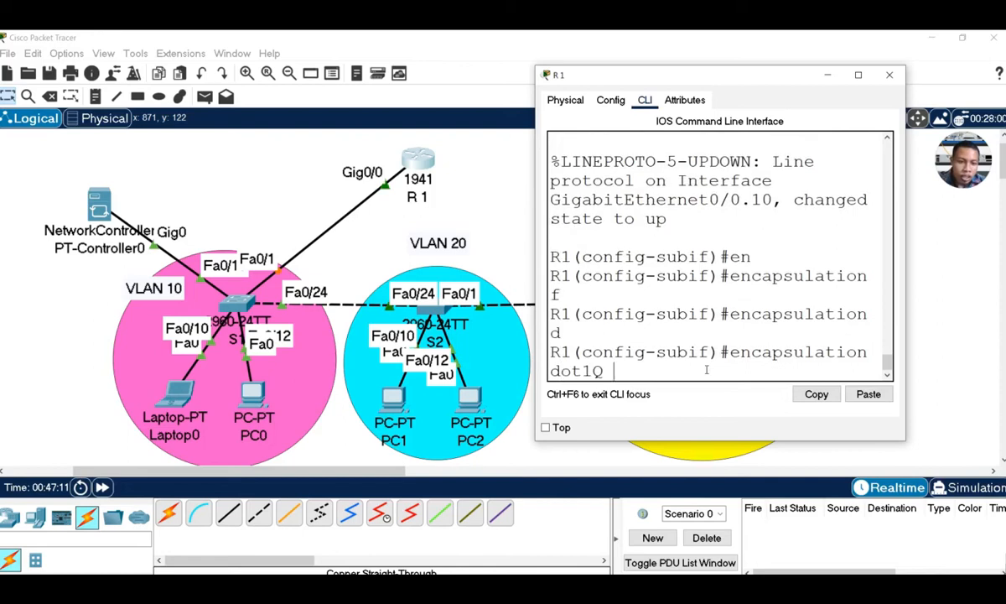
{"action": "type", "text": "10"}
{"action": "key", "text": "Return"}
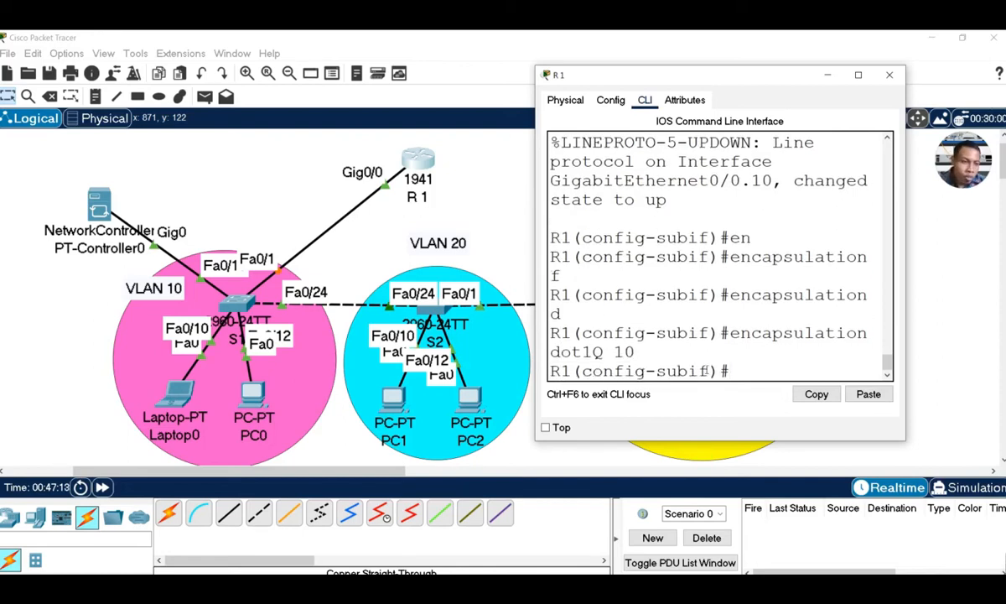
Assign IP 10.10.10.1 255.255.255.0 to Gi0/0.10 and exit to global configuration
{"action": "type", "text": "ip a"}
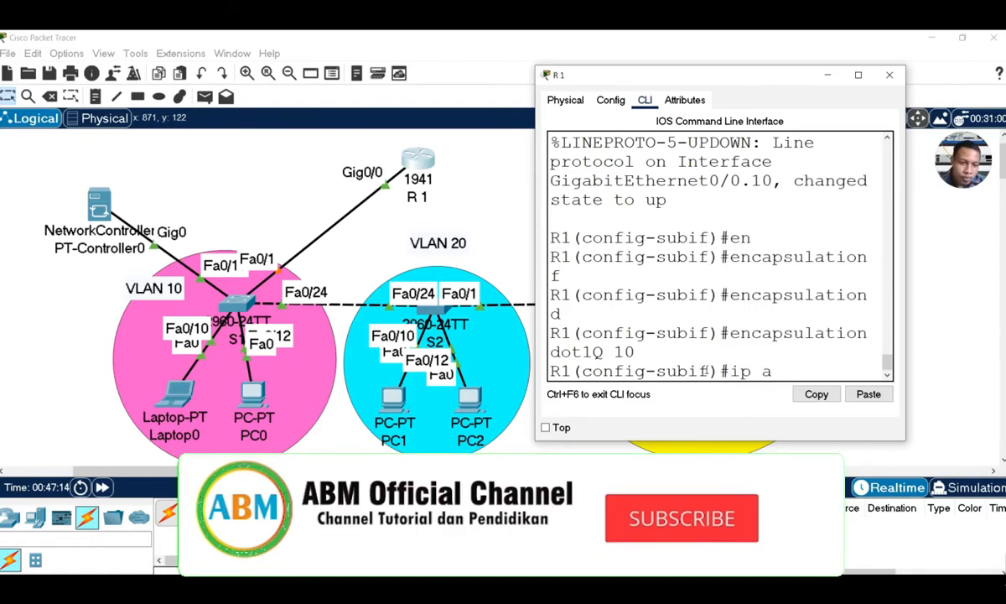
{"action": "type", "text": "d"}
{"action": "key", "text": "Tab"}
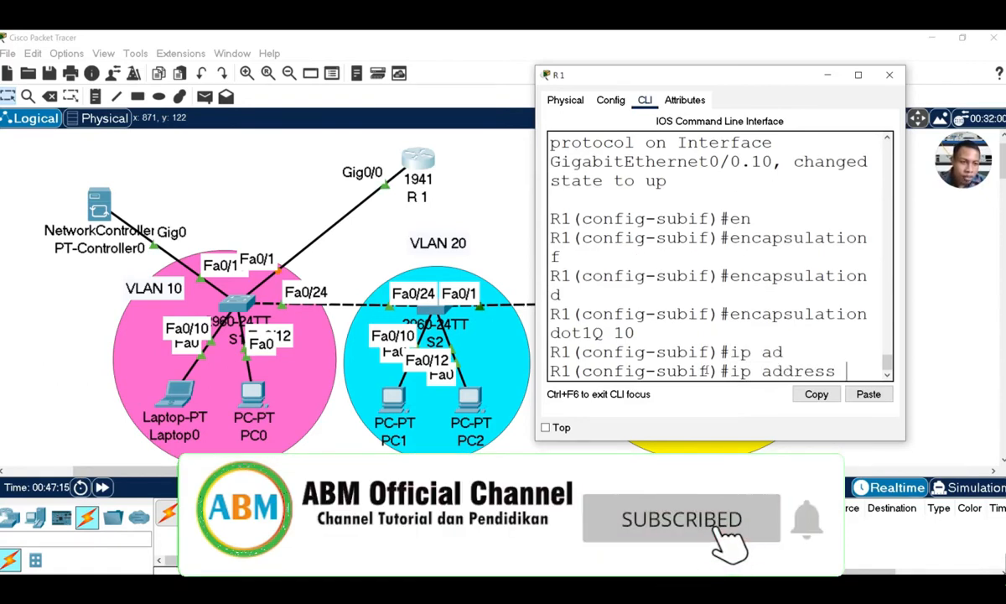
{"action": "type", "text": "1"}
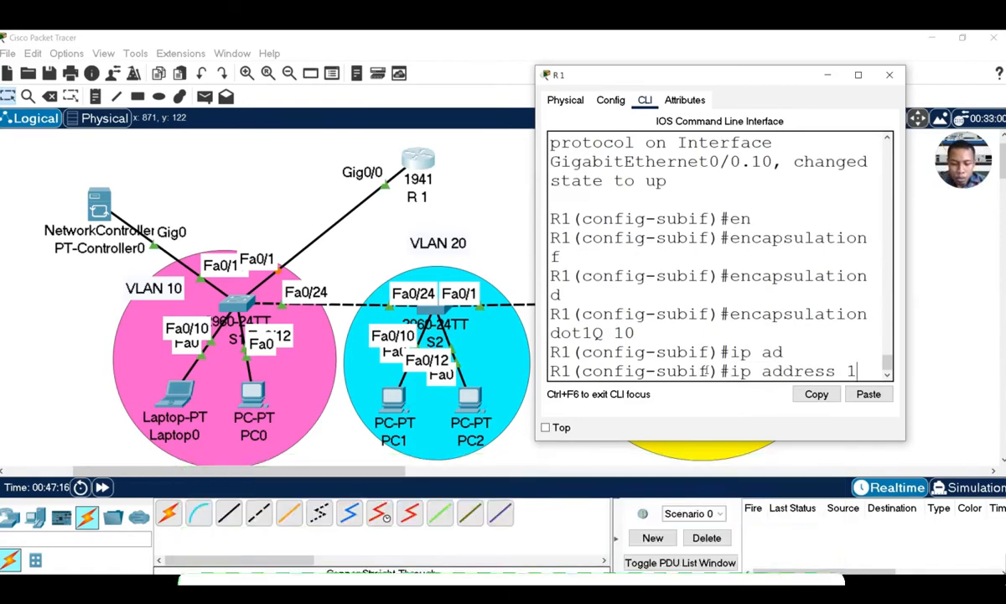
{"action": "type", "text": "0.10.10.10"}
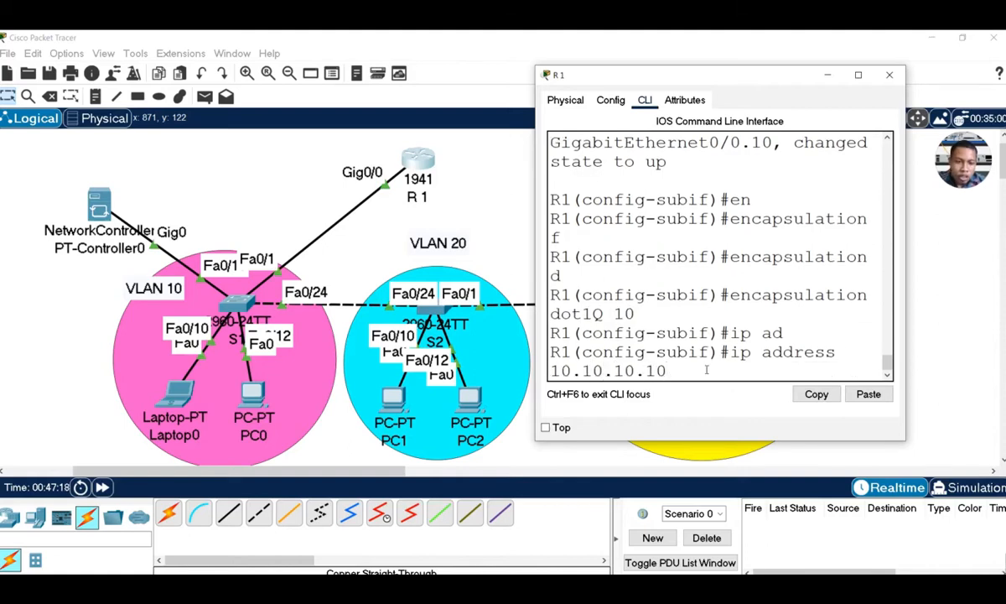
{"action": "key", "text": "BackSpace"}
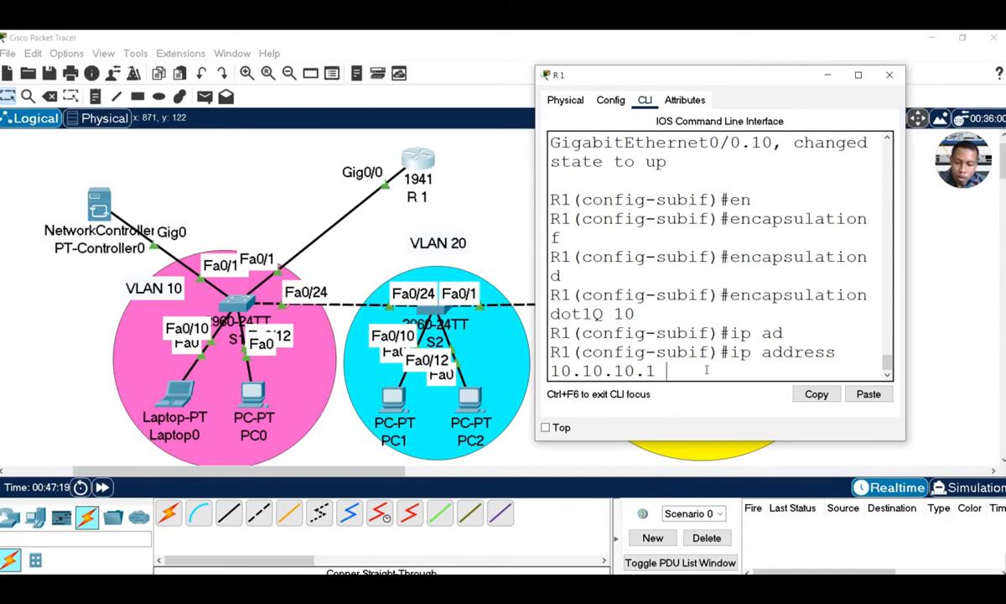
{"action": "type", "text": "255.255"}
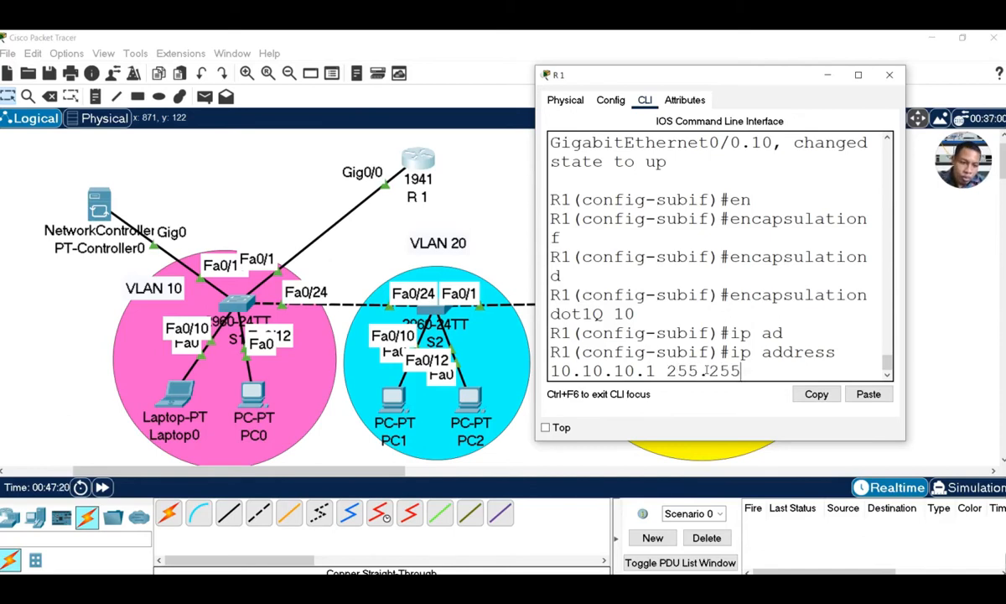
{"action": "type", "text": ".255."}
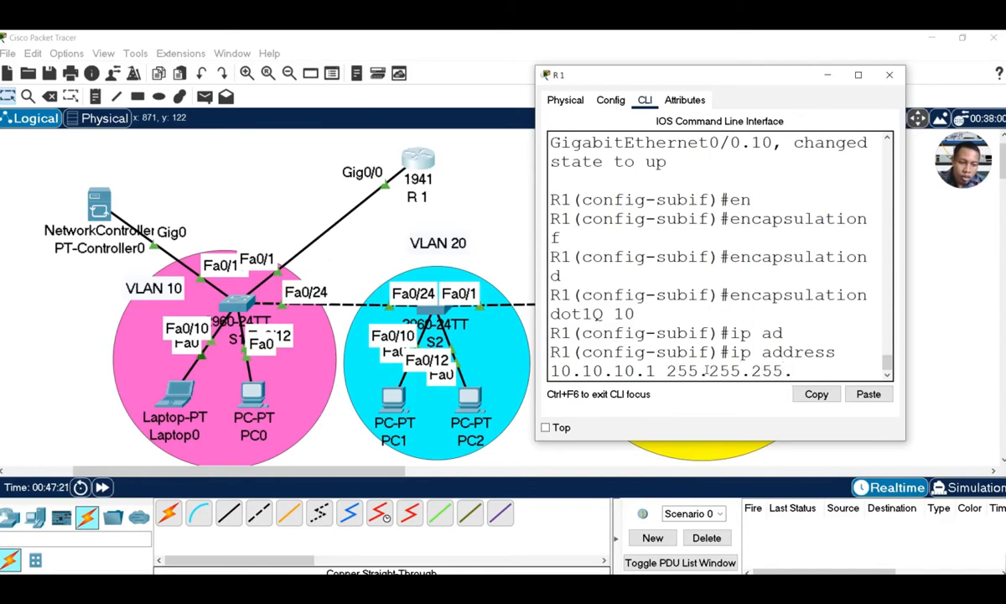
{"action": "type", "text": "0"}
{"action": "key", "text": "Return"}
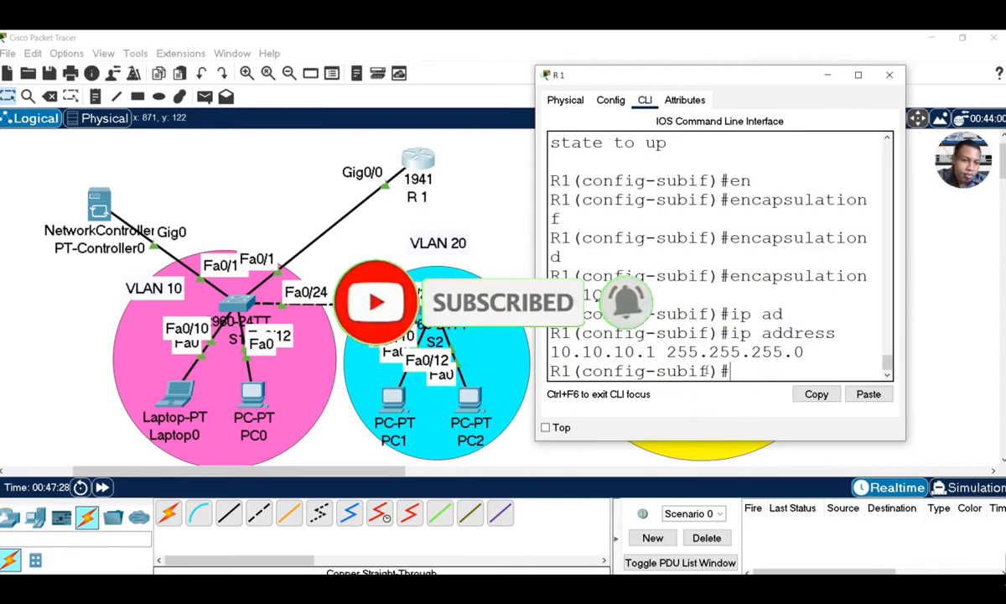
{"action": "type", "text": "ex"}
{"action": "key", "text": "Return"}
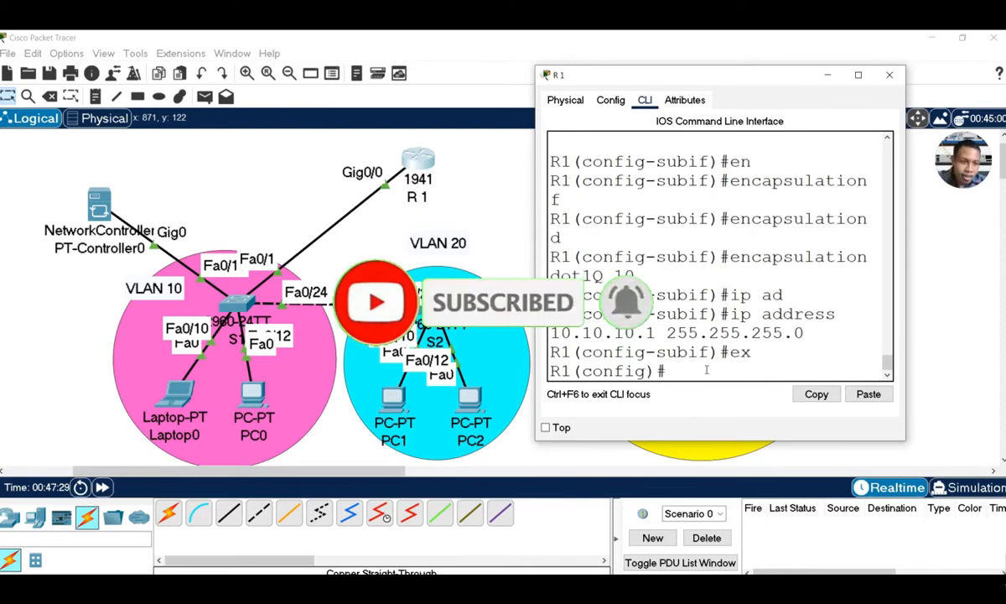
Create subinterface GigabitEthernet0/0.20 with dot1Q 20 encapsulation
{"action": "type", "text": "in"}
{"action": "key", "text": "Tab"}
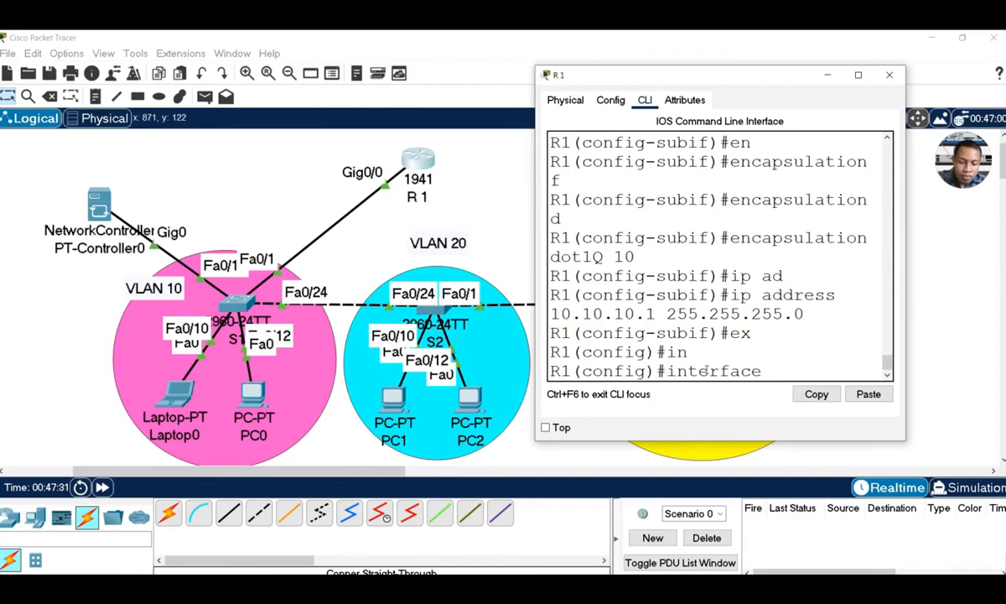
{"action": "type", "text": "gi"}
{"action": "key", "text": "Tab"}
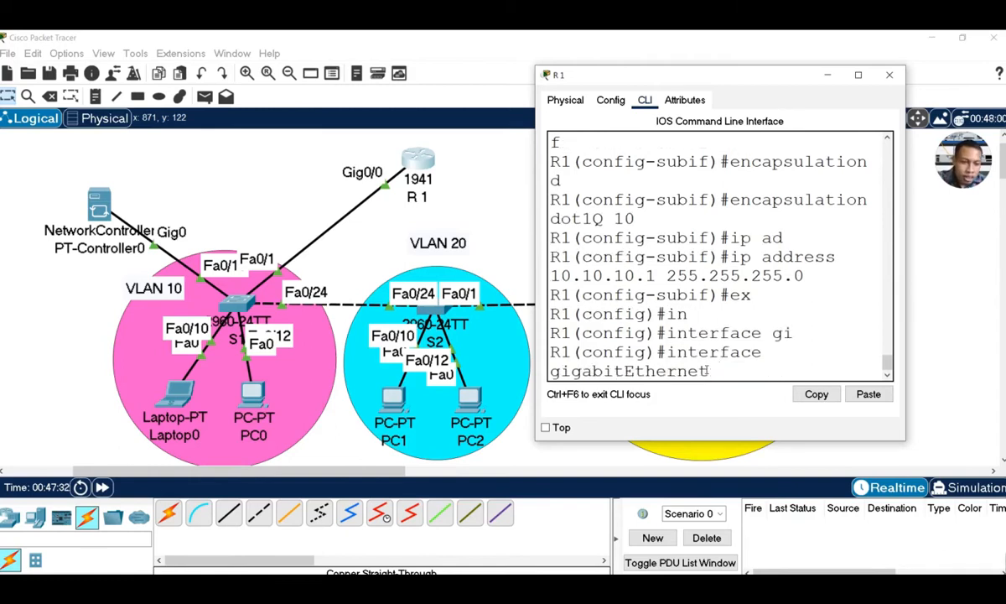
{"action": "type", "text": "0/"}
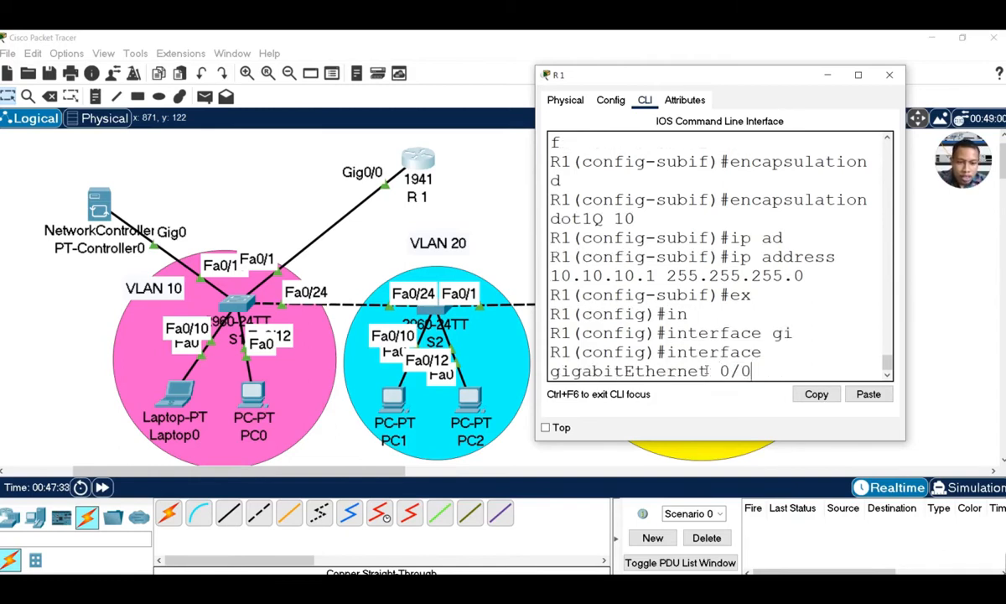
{"action": "type", "text": "0.2"}
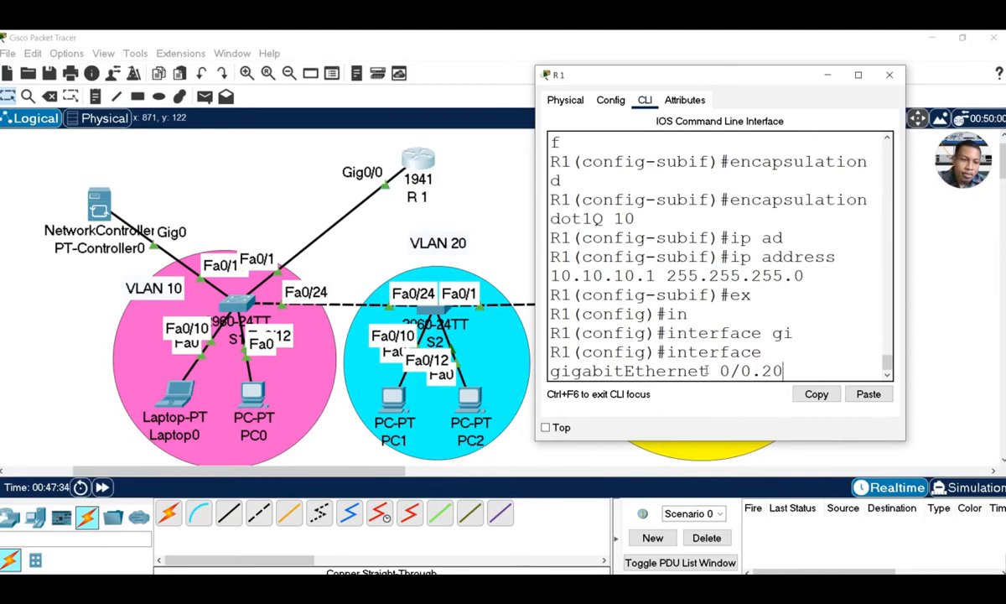
{"action": "key", "text": "Return"}
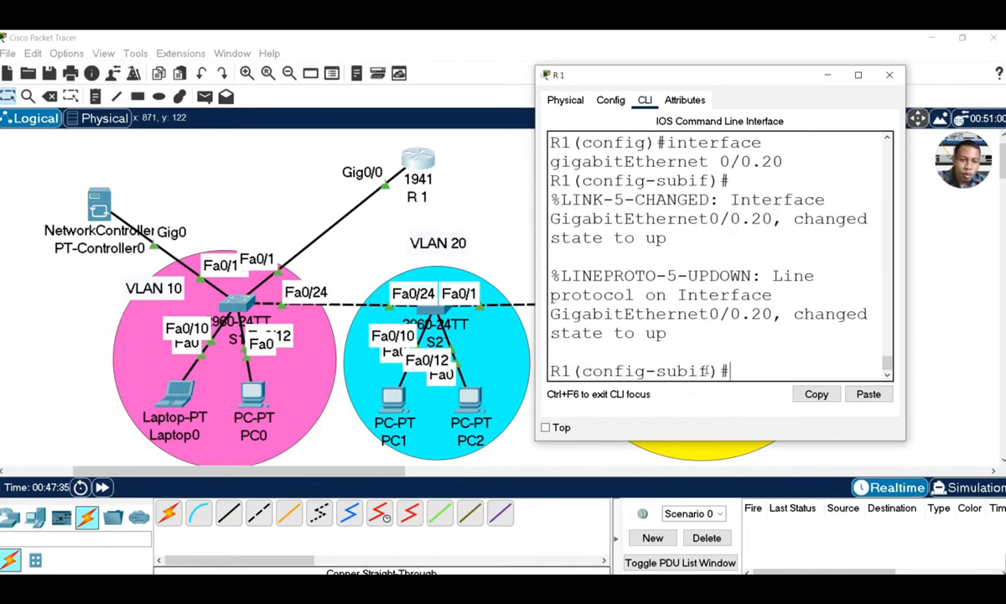
{"action": "type", "text": "en"}
{"action": "key", "text": "Tab"}
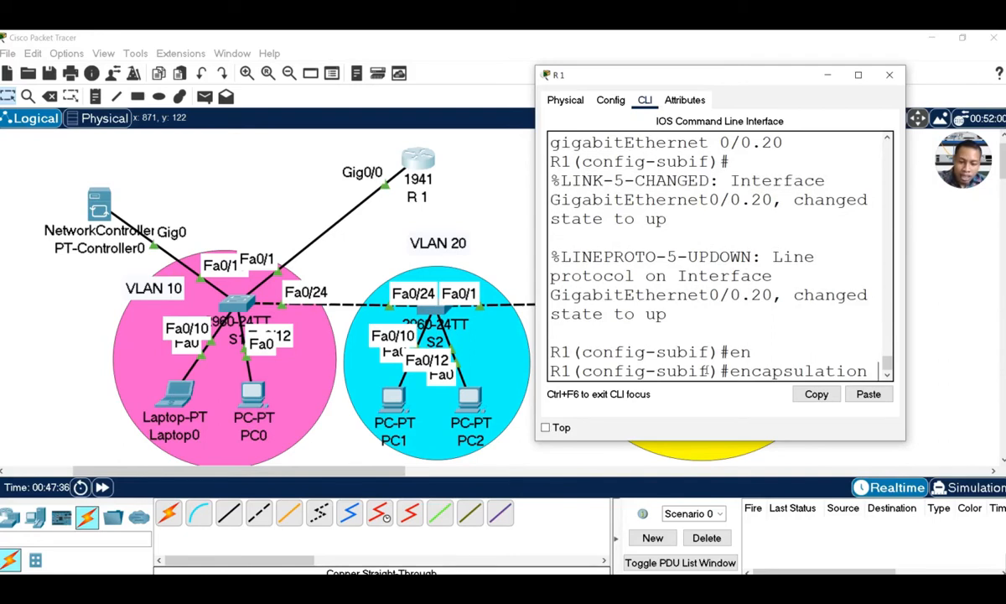
{"action": "type", "text": "d"}
{"action": "key", "text": "Tab"}
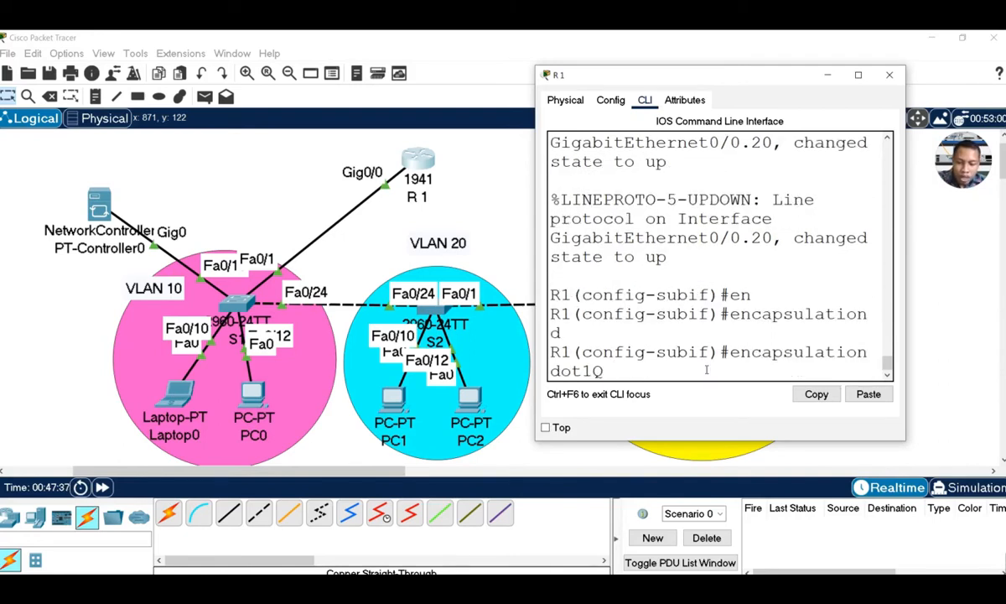
{"action": "type", "text": "20"}
{"action": "key", "text": "Return"}
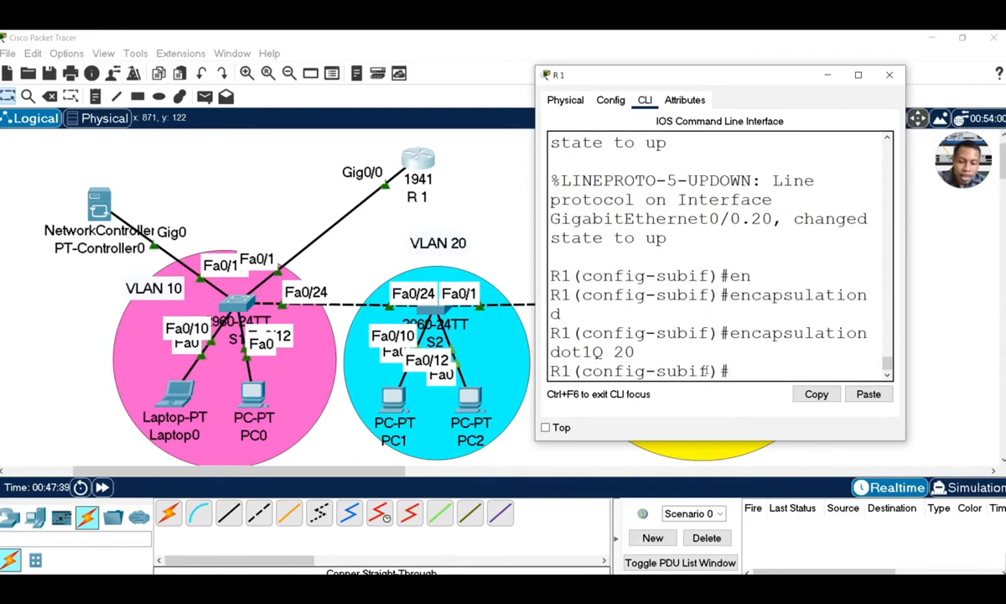
Assign IP 20.20.20.1 255.255.255.0 to Gi0/0.20 and leave the subinterface
{"action": "type", "text": "ip ad"}
{"action": "key", "text": "Tab"}
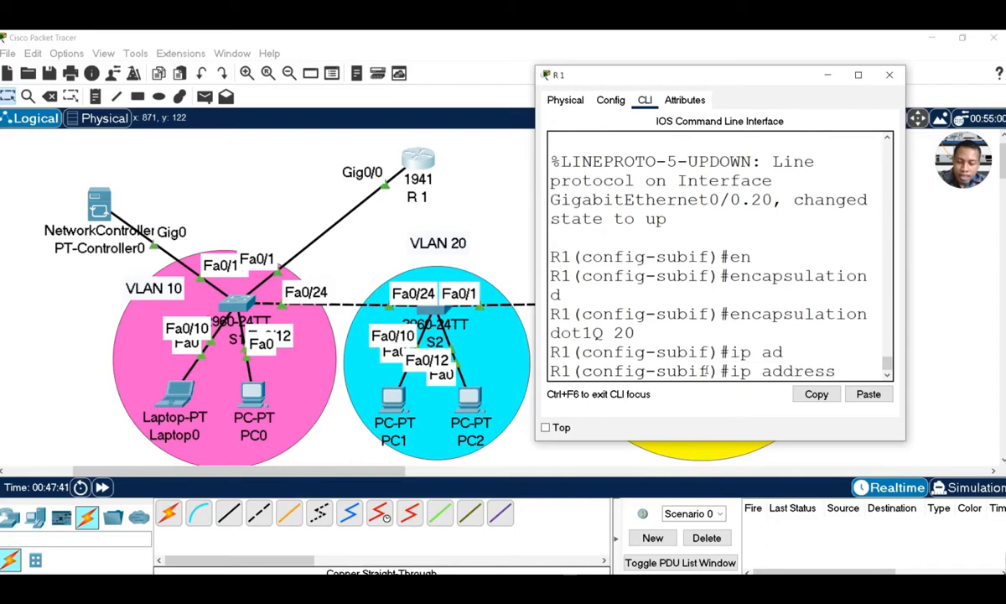
{"action": "type", "text": "20.20"}
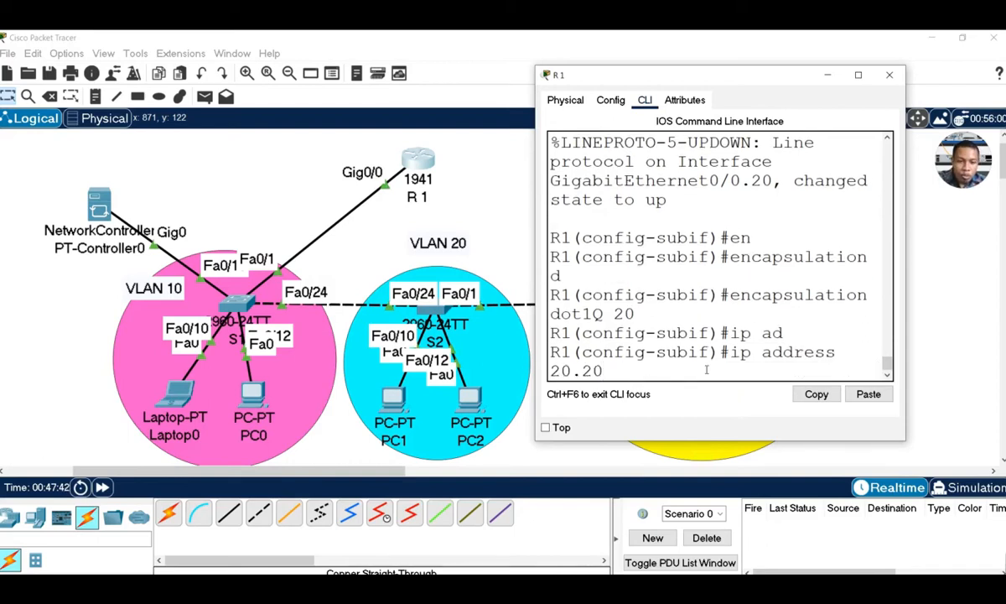
{"action": "type", "text": ".20.1 2"}
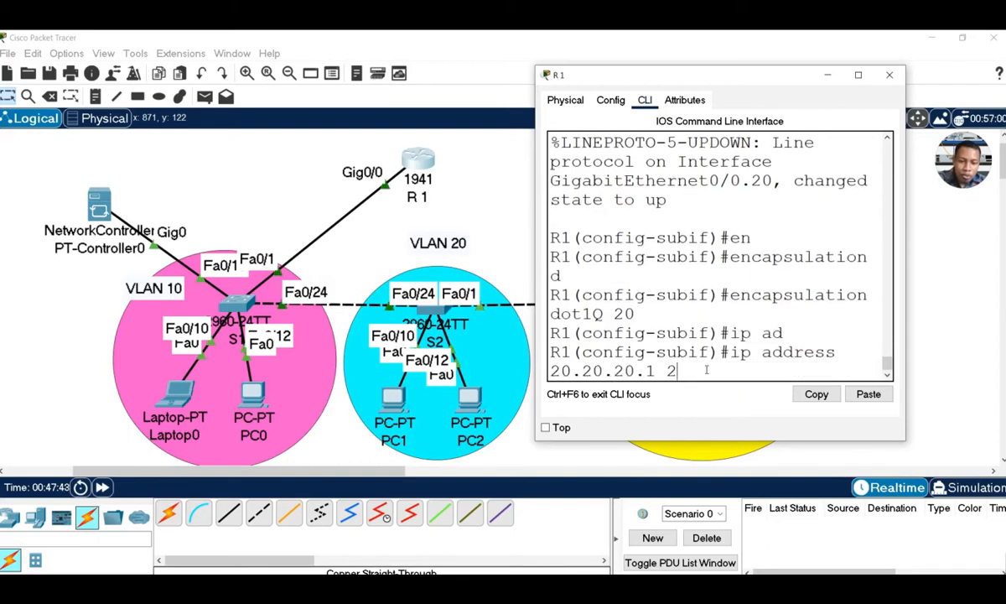
{"action": "type", "text": "55.25"}
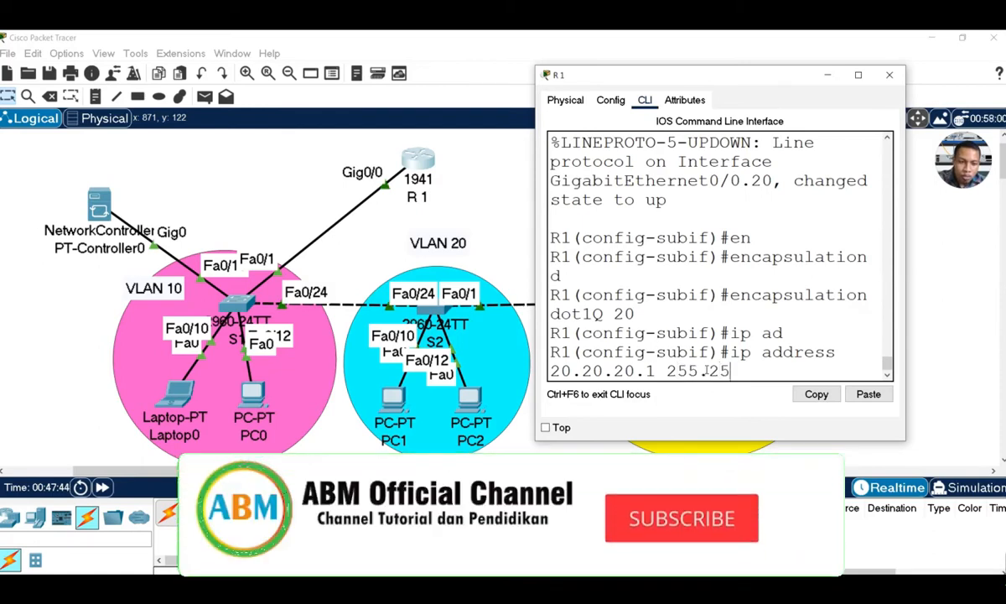
{"action": "type", "text": "5.255.0"}
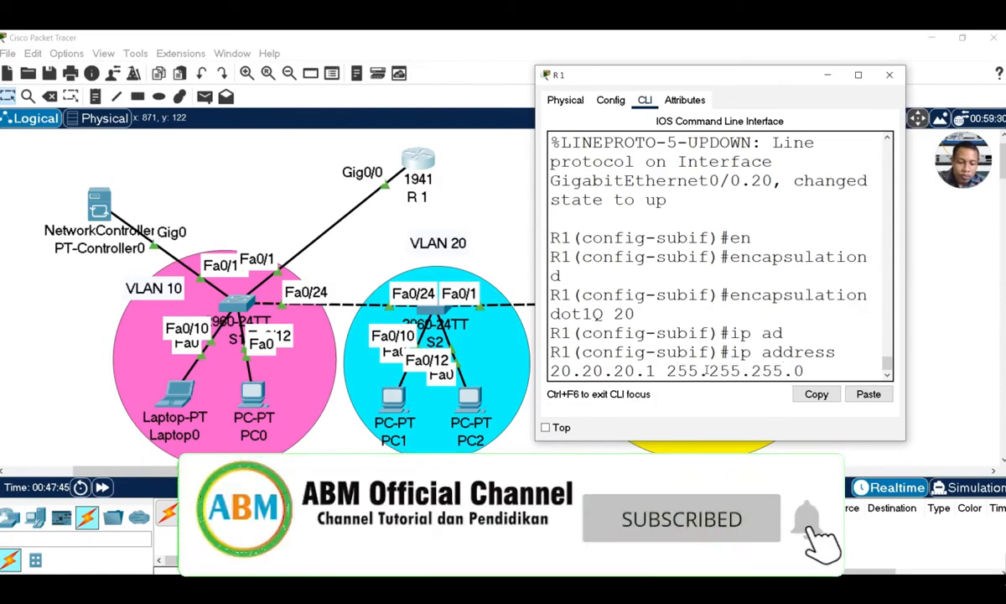
{"action": "key", "text": "Return"}
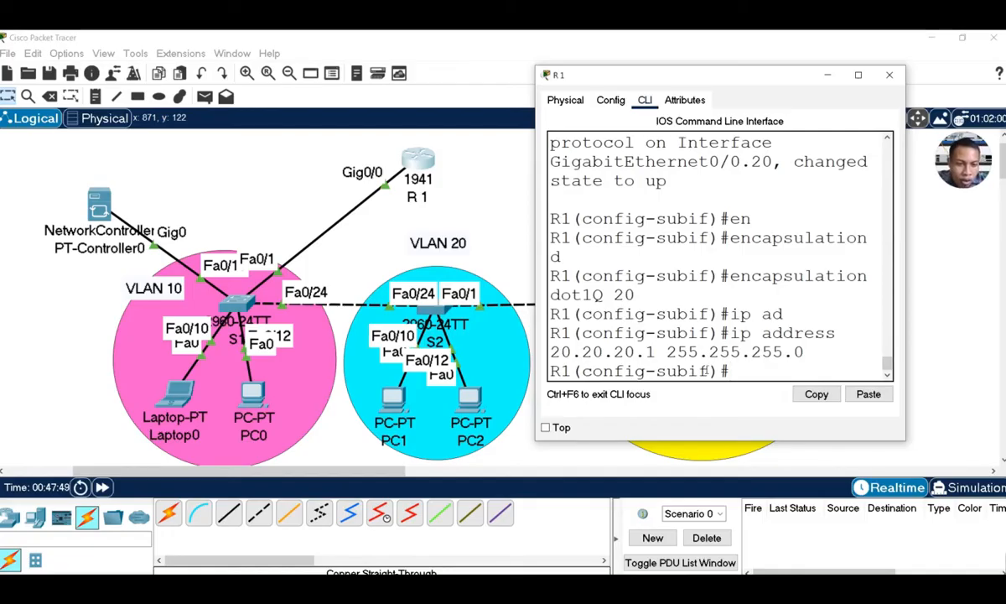
{"action": "type", "text": "w"}
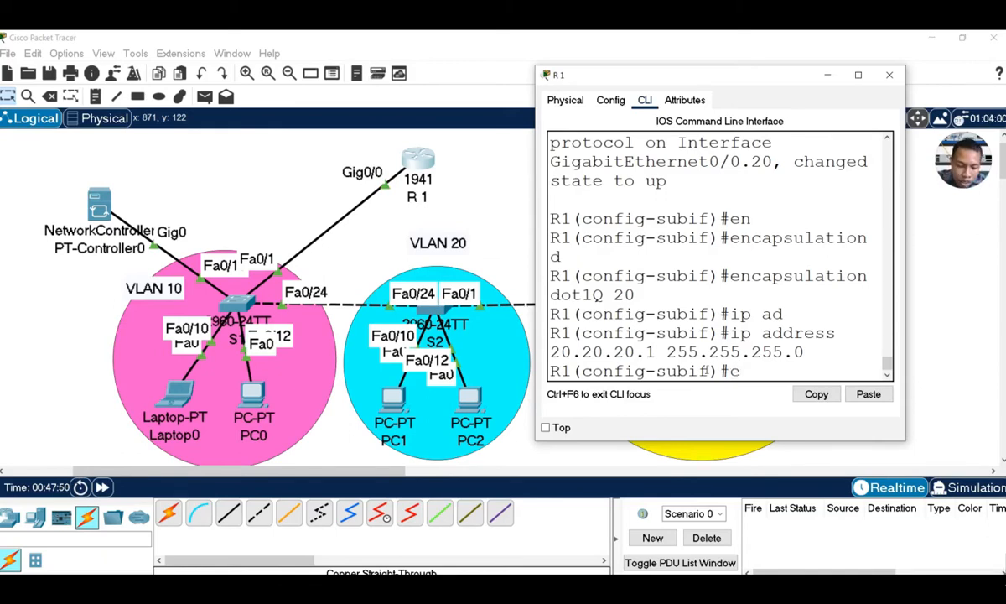
{"action": "type", "text": "x"}
{"action": "key", "text": "Return"}
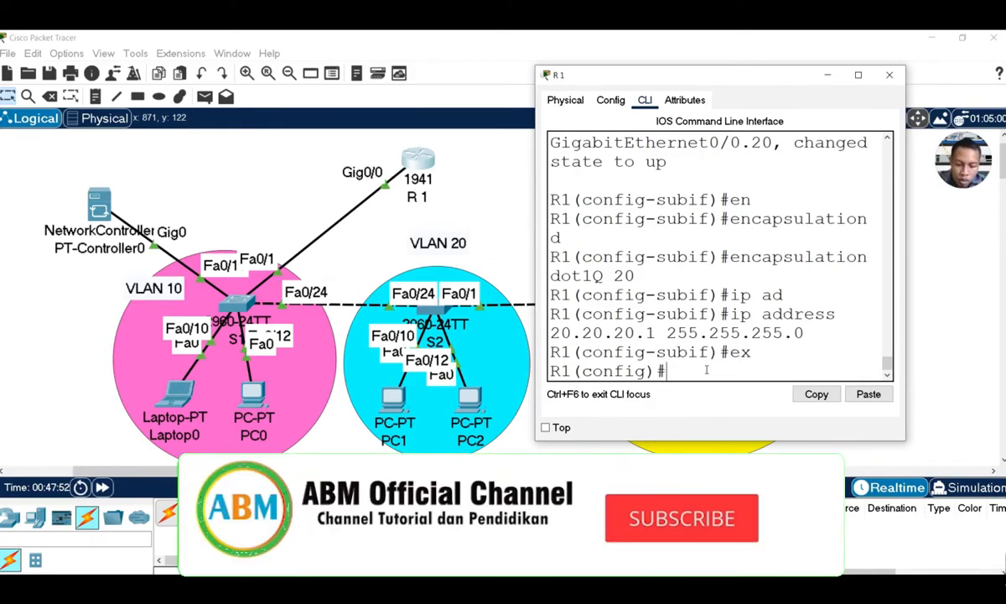
Create subinterface GigabitEthernet0/0.30 with dot1Q 30 encapsulation
{"action": "type", "text": "in"}
{"action": "key", "text": "Tab"}
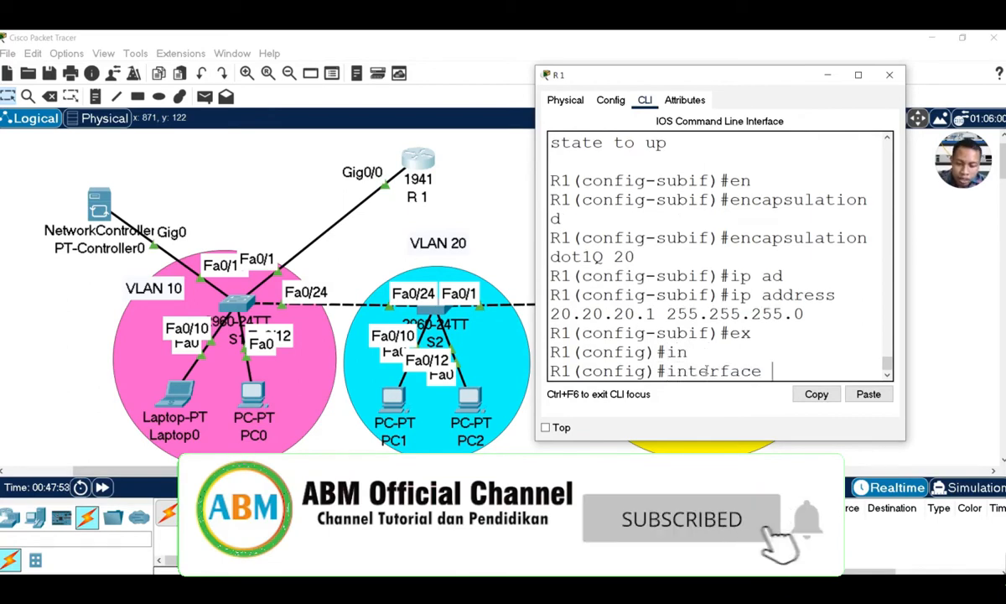
{"action": "type", "text": "g"}
{"action": "type", "text": "i"}
{"action": "key", "text": "Tab"}
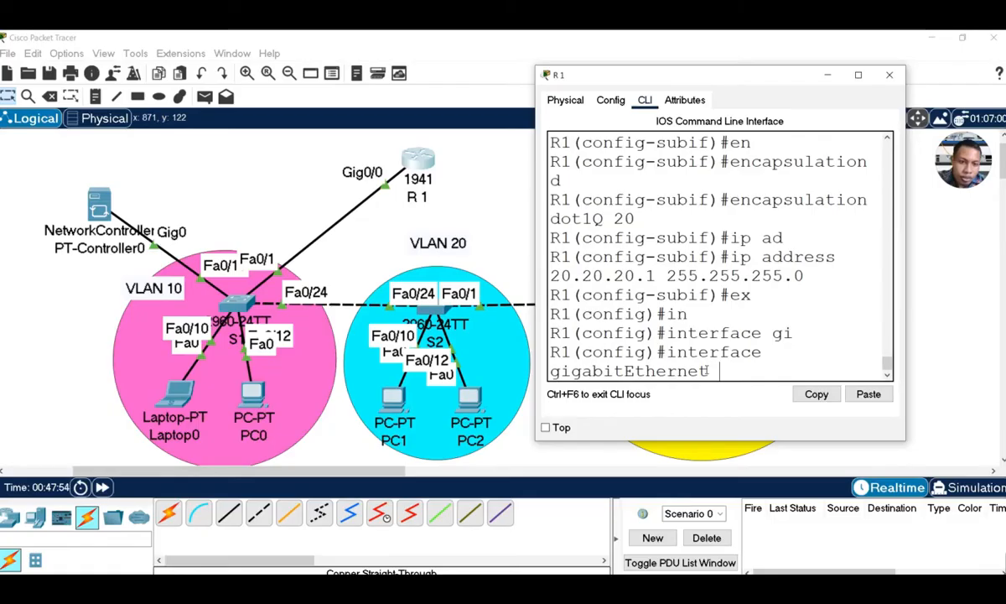
{"action": "type", "text": "0/"}
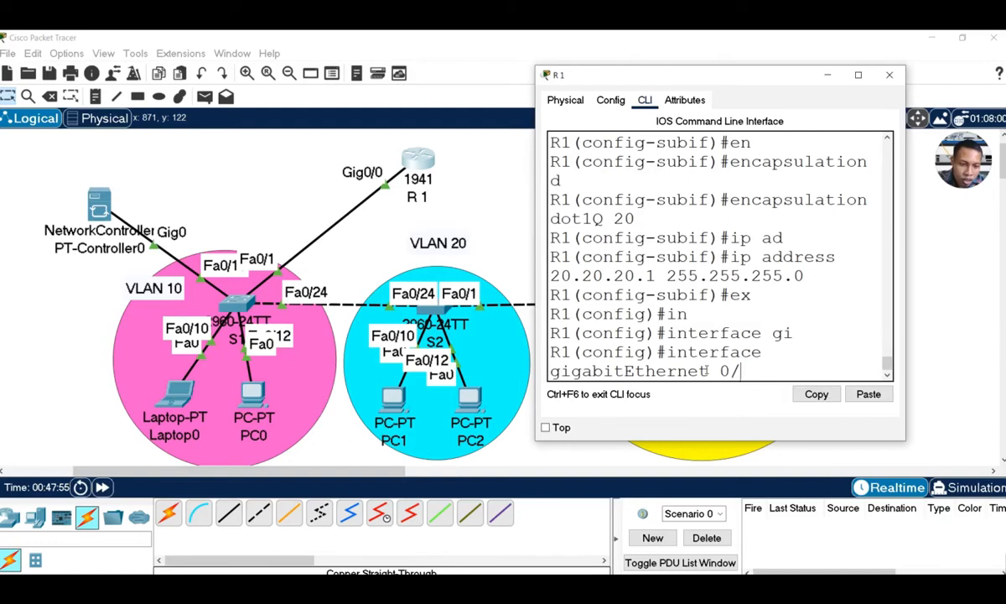
{"action": "type", "text": "0.3"}
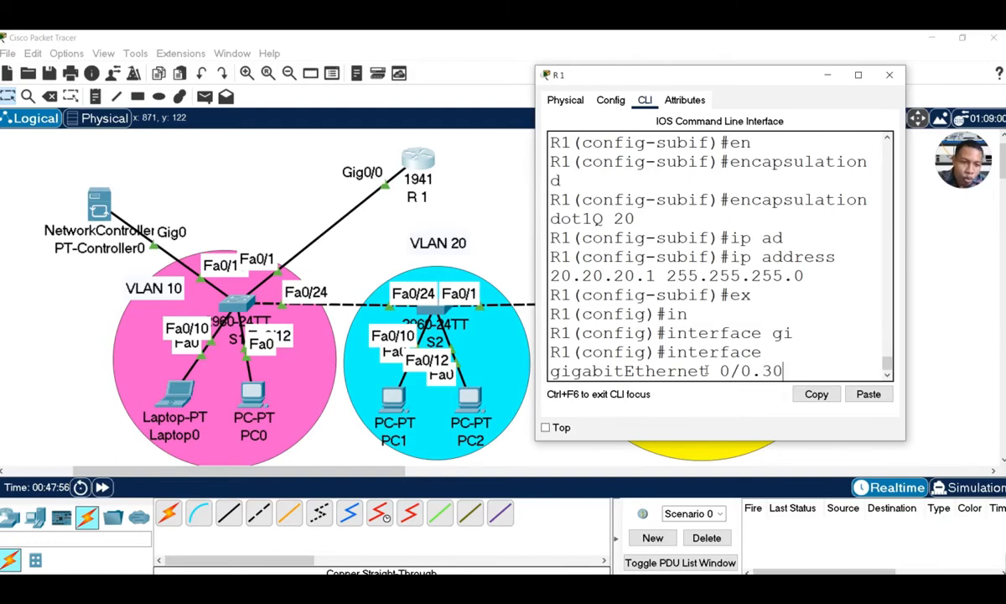
{"action": "key", "text": "Return"}
{"action": "key", "text": "Return"}
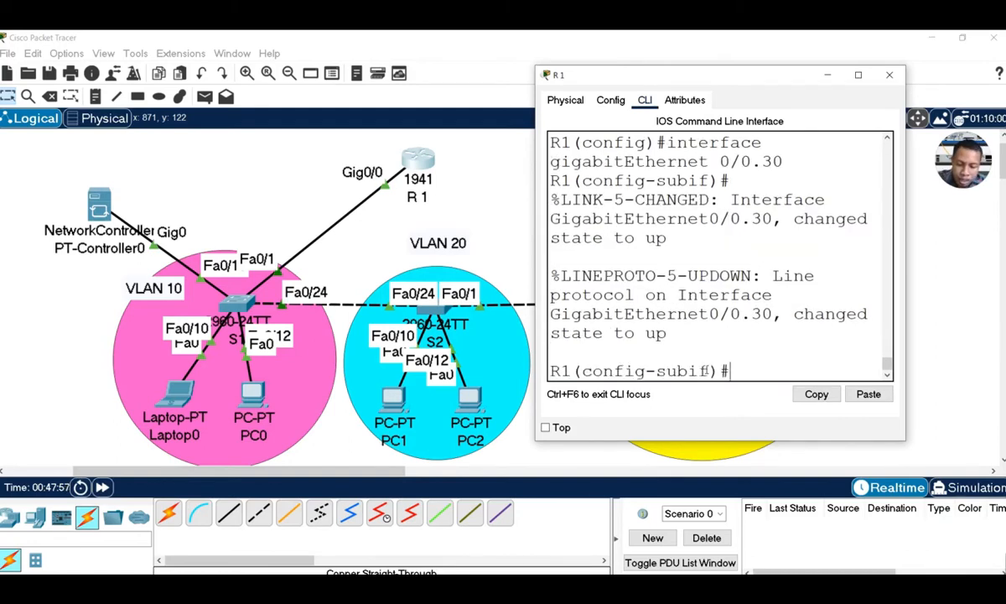
{"action": "type", "text": "en"}
{"action": "key", "text": "Tab"}
{"action": "type", "text": "do"}
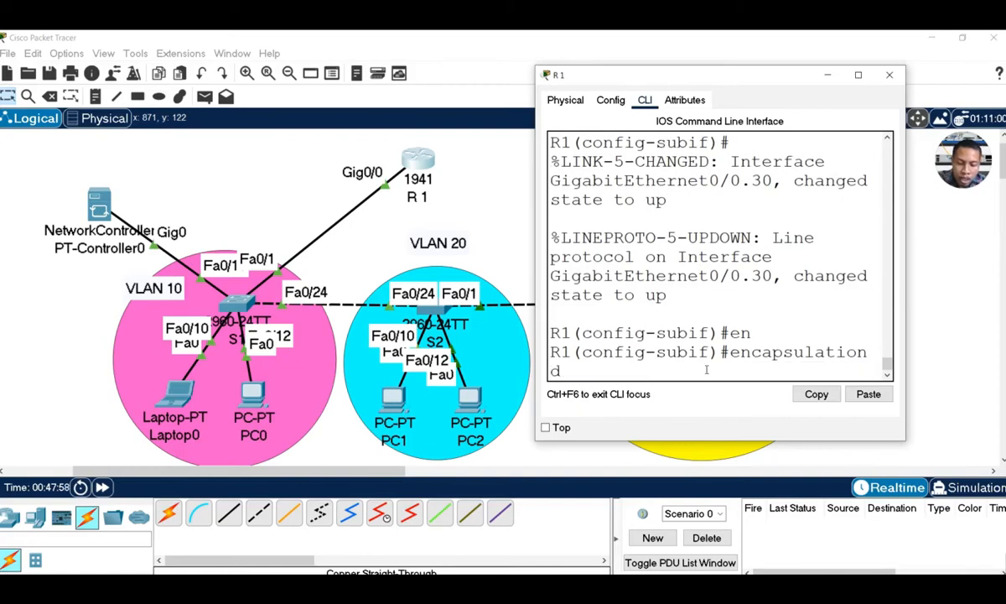
{"action": "key", "text": "Tab"}
{"action": "type", "text": "30"}
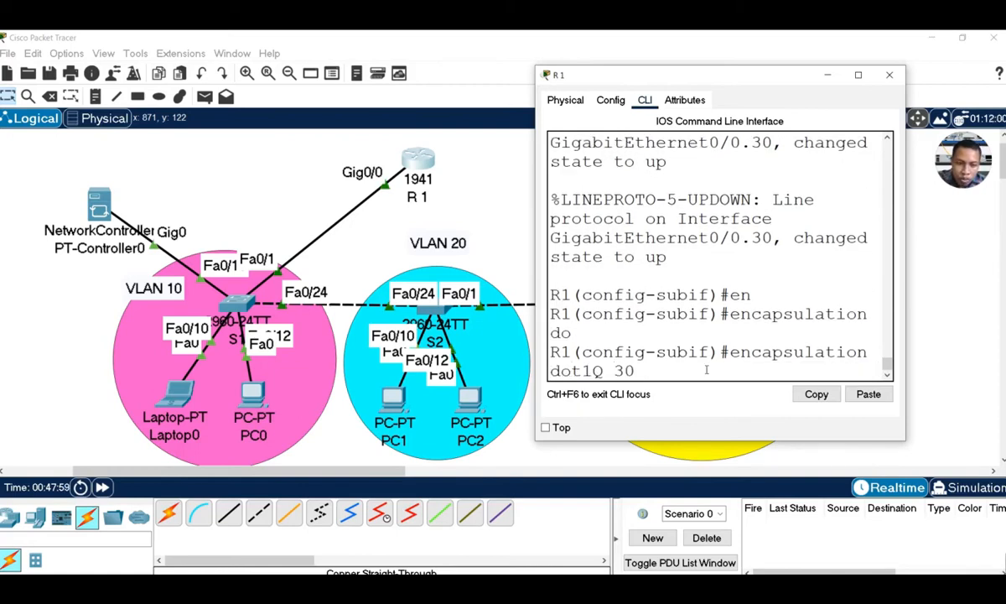
{"action": "key", "text": "Return"}
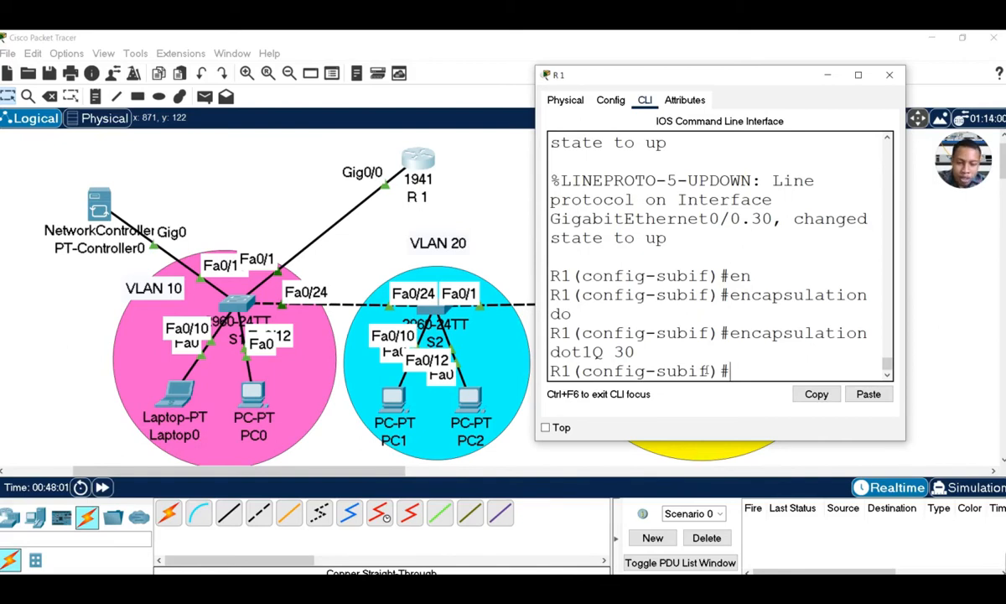
Try assigning 30.30.30.0 255.255.255.0, which R1 rejects as a bad mask
{"action": "type", "text": "ip ad"}
{"action": "key", "text": "Tab"}
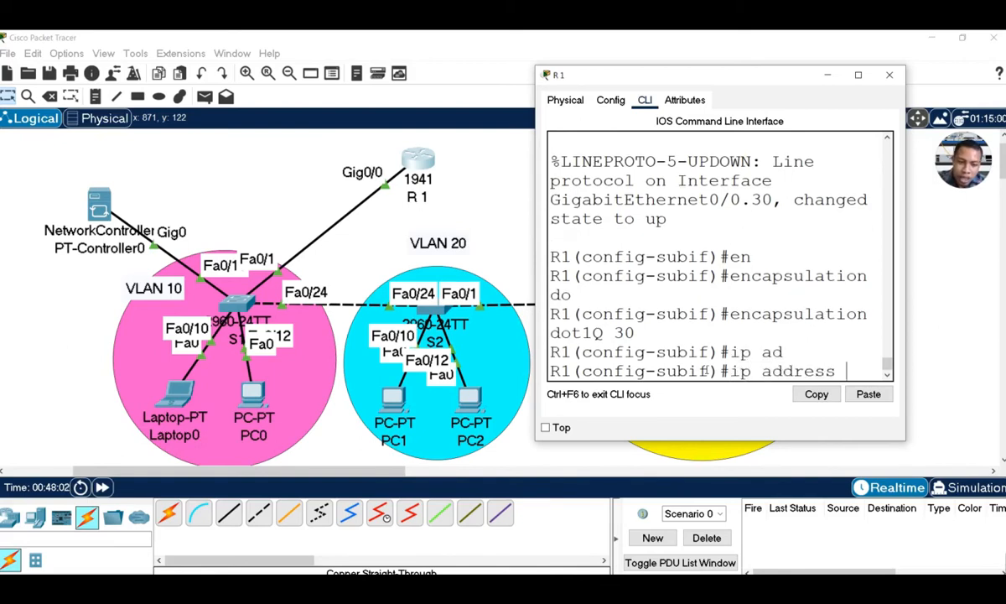
{"action": "type", "text": "30.30"}
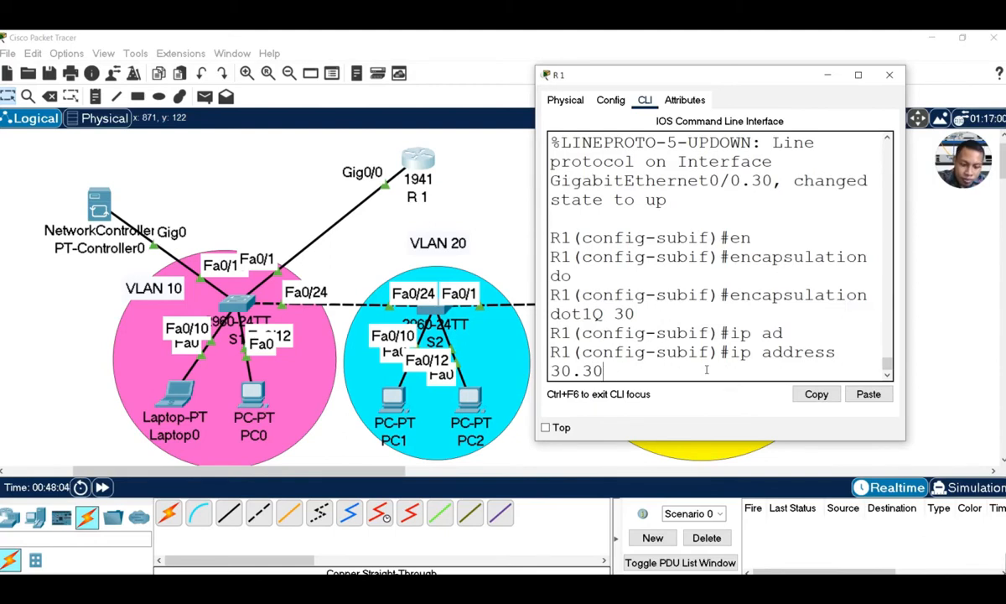
{"action": "type", "text": ".30."}
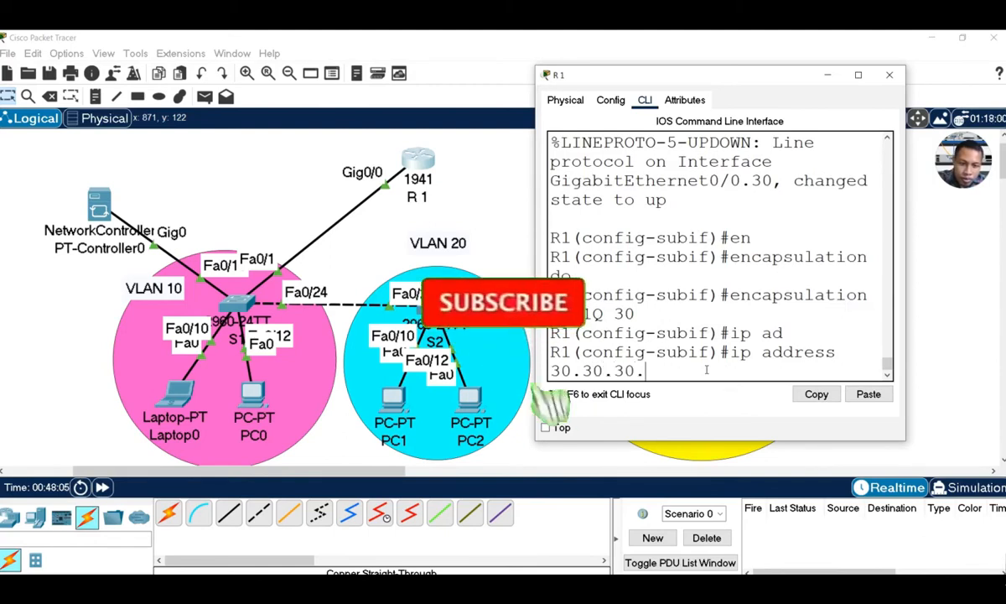
{"action": "type", "text": "0 2"}
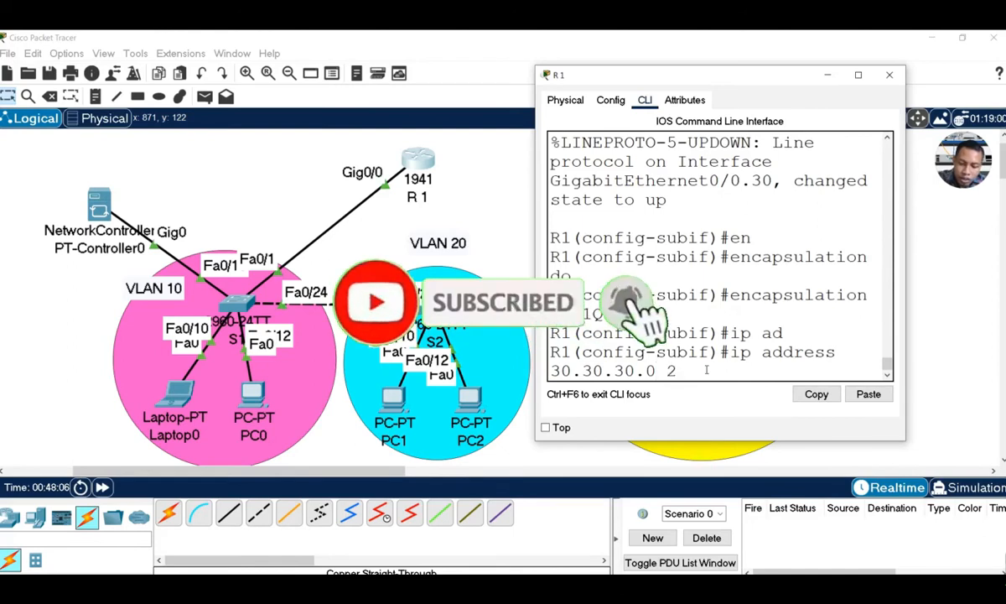
{"action": "type", "text": "55.2"}
{"action": "type", "text": "55"}
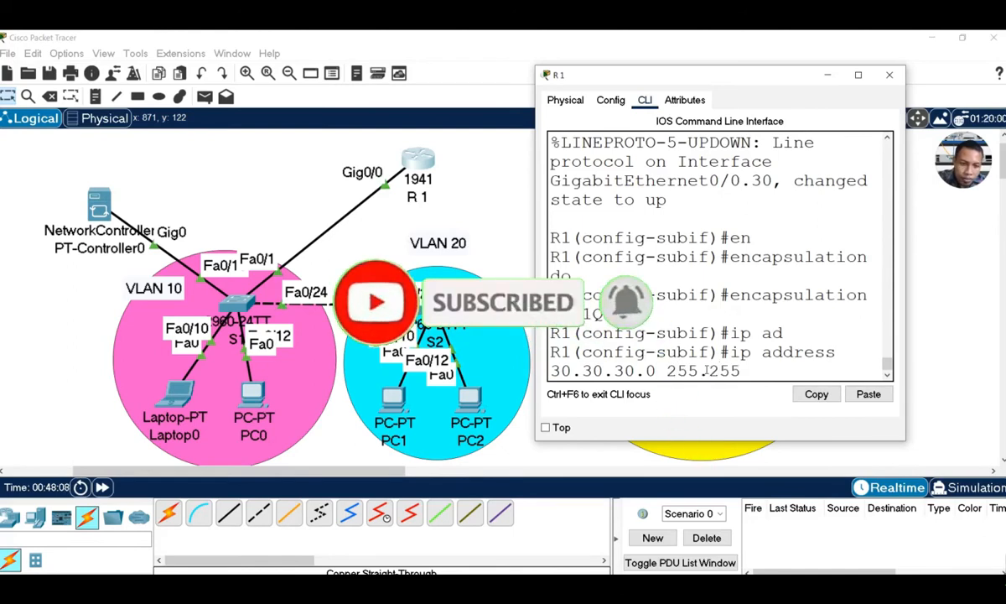
{"action": "type", "text": ".255"}
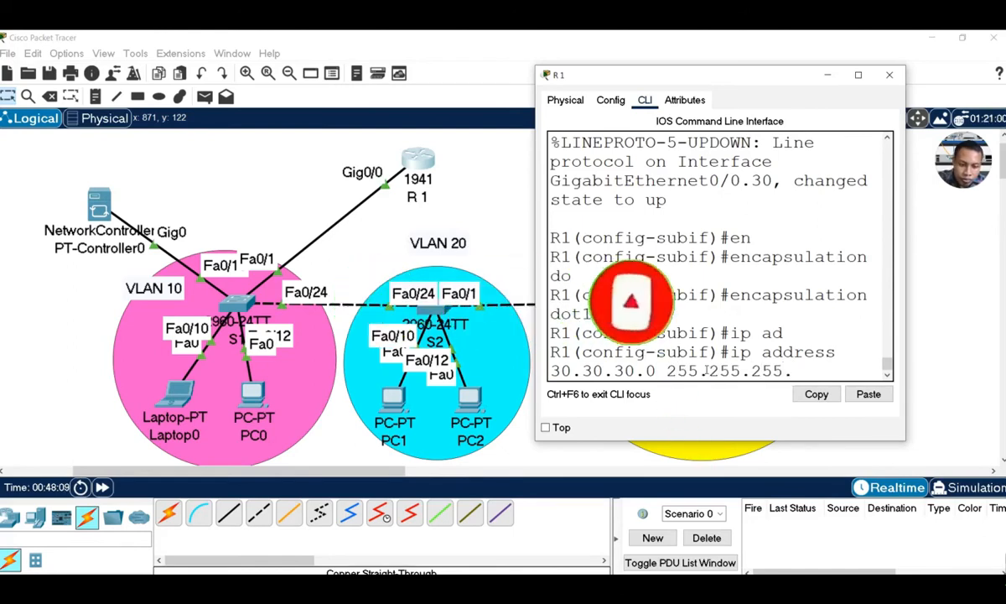
{"action": "type", "text": ".0"}
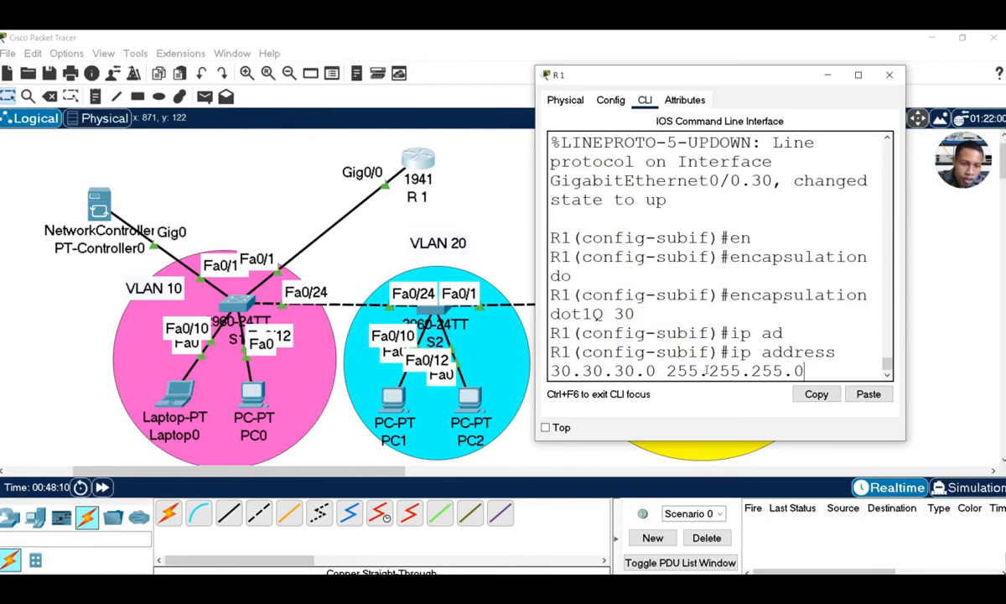
{"action": "key", "text": "Return"}
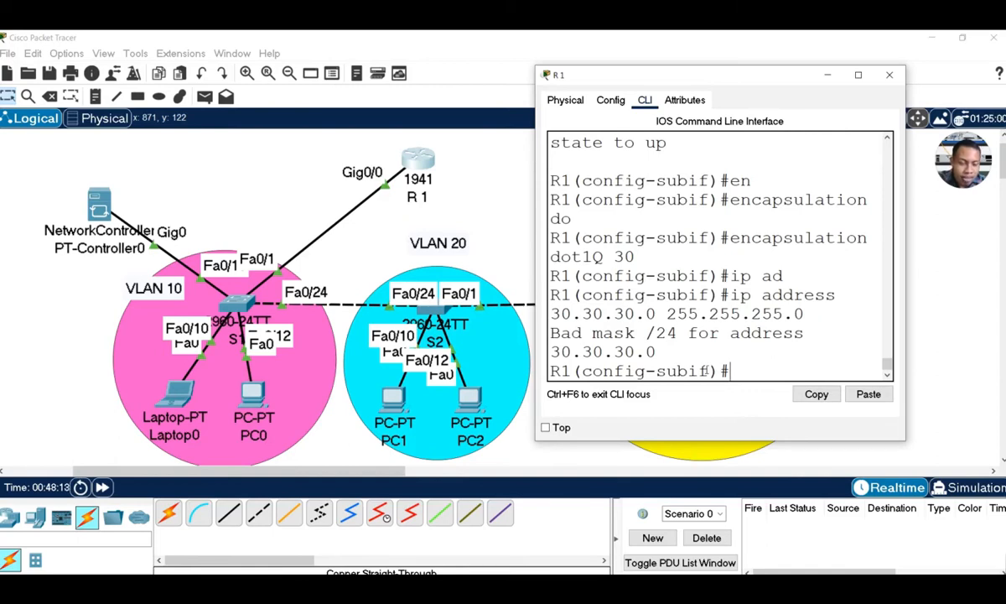
Correct the address to 30.30.30.1 255.255.255.0 and return to global configuration
{"action": "key", "text": "Up"}
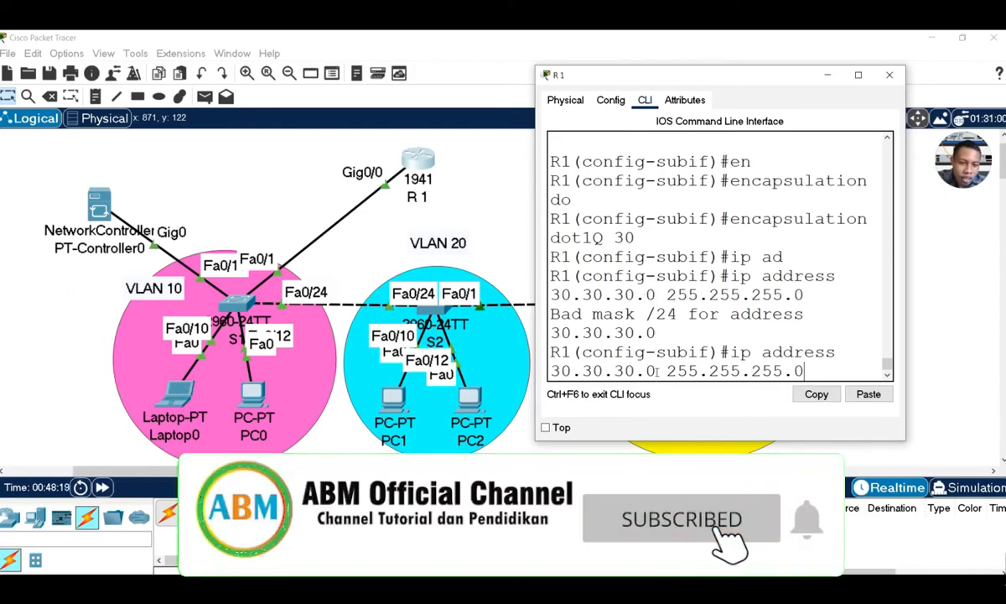
{"action": "left_click_drag", "start_coordinate": [657, 372], "coordinate": [649, 373]}
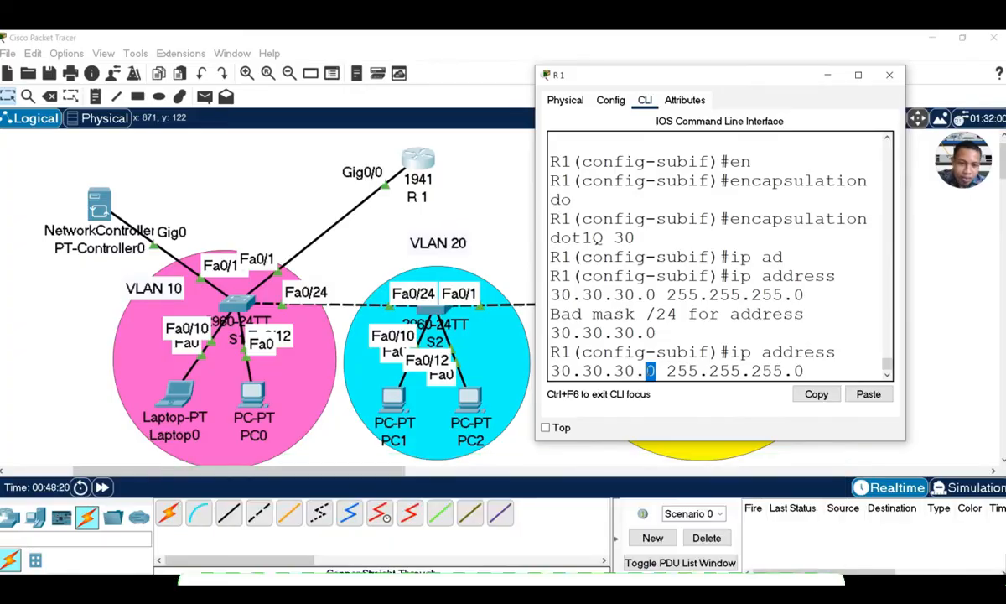
{"action": "left_click", "coordinate": [649, 371]}
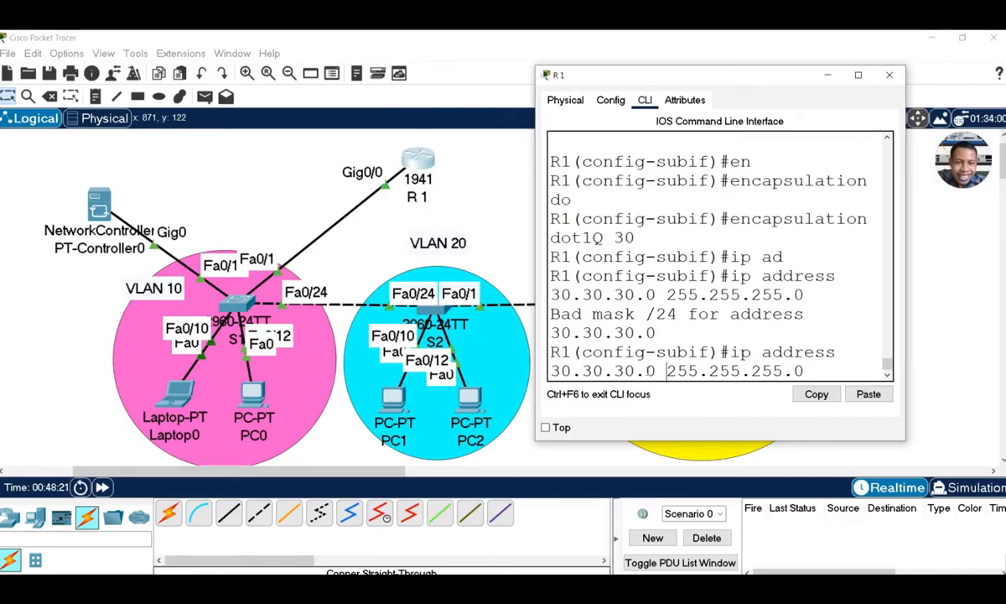
{"action": "key", "text": "BackSpace"}
{"action": "type", "text": "1"}
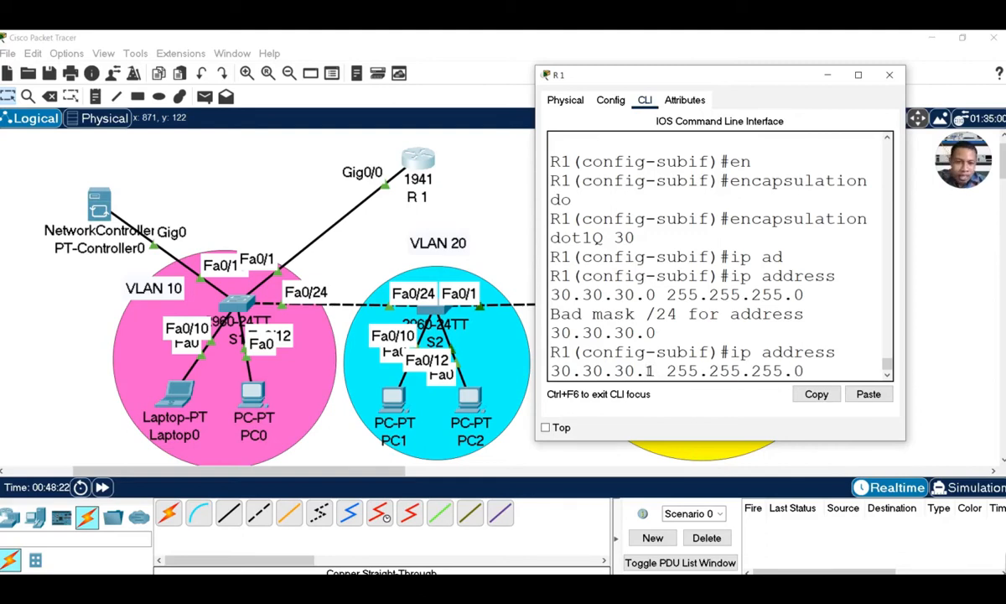
{"action": "key", "text": "Return"}
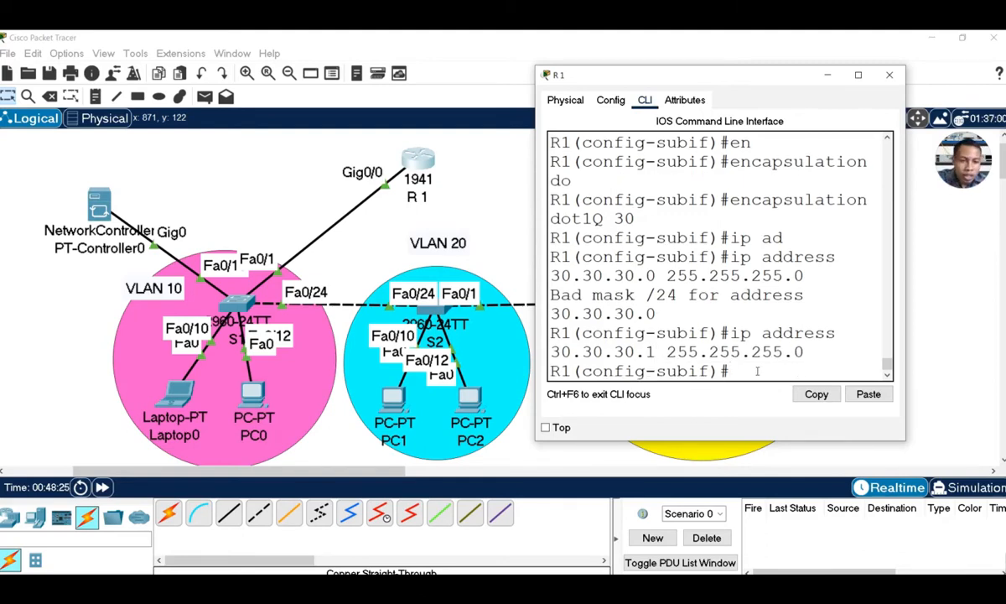
{"action": "type", "text": "e"}
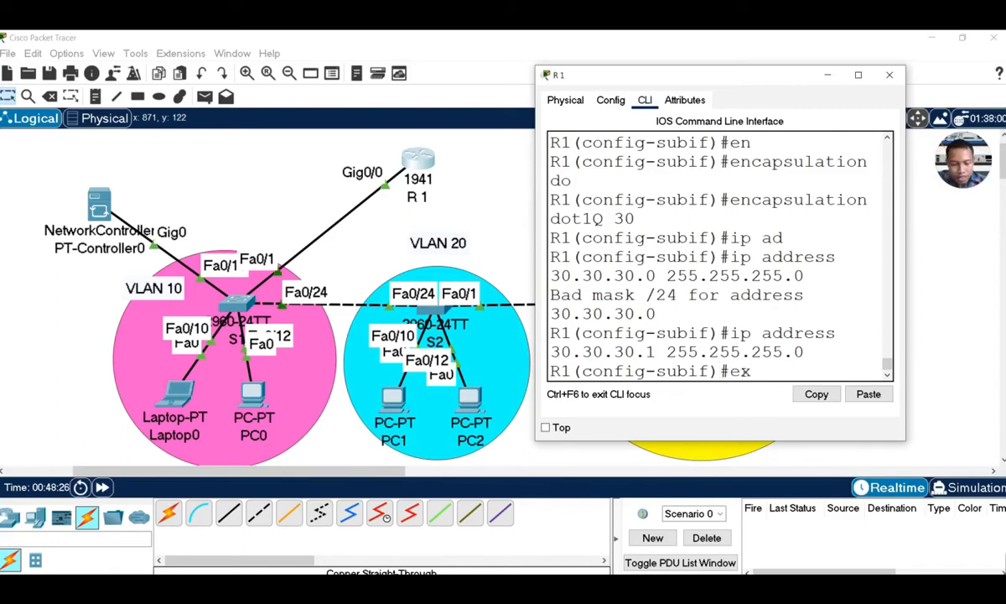
{"action": "type", "text": "x"}
{"action": "key", "text": "Return"}
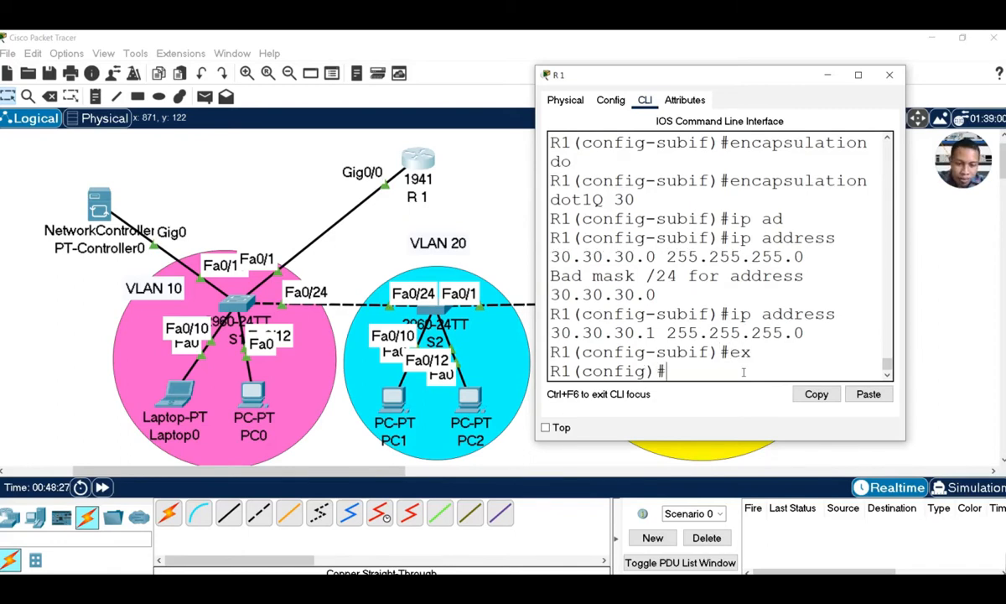
Create DHCP pool 10 on R1 with ip dhcp pool 10
{"action": "type", "text": "ip dh"}
{"action": "key", "text": "Tab"}
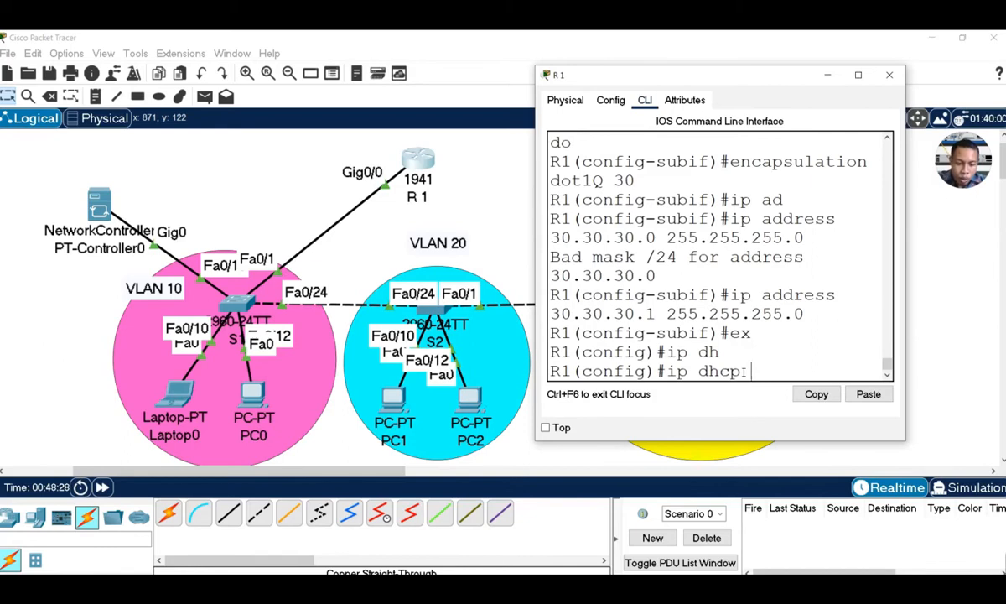
{"action": "type", "text": "po"}
{"action": "key", "text": "Tab"}
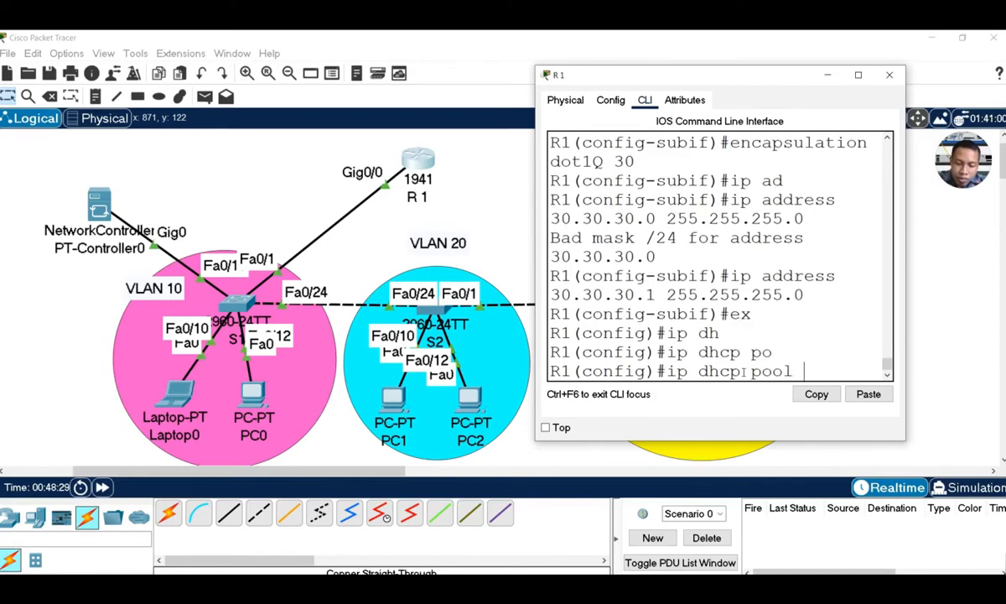
{"action": "type", "text": "10"}
{"action": "key", "text": "Return"}
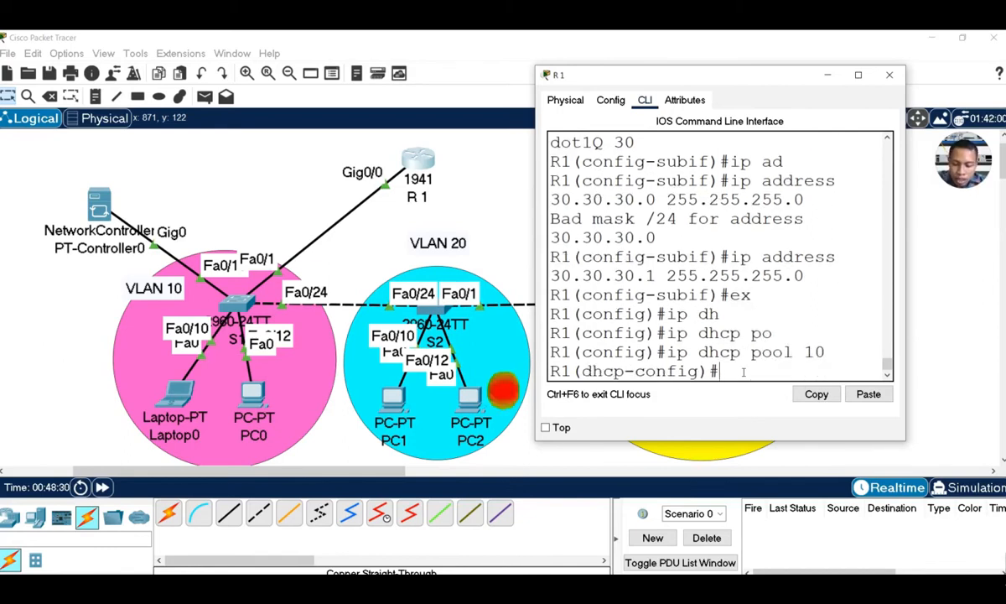
Define the pool's network as 10.10.10.0 255.255.255.0
{"action": "type", "text": "ne"}
{"action": "key", "text": "Tab"}
{"action": "type", "text": "1"}
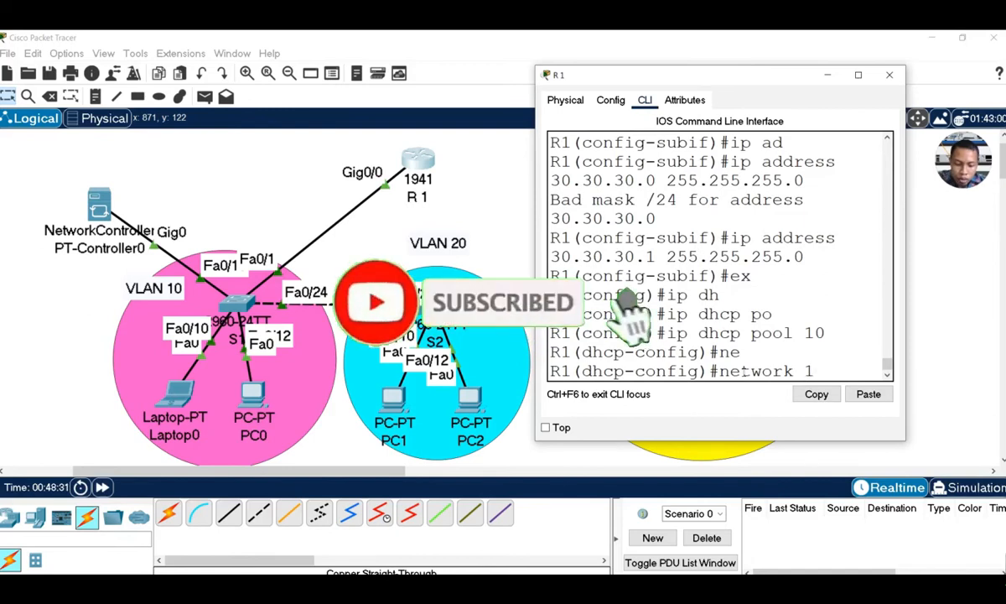
{"action": "type", "text": "0.10.10"}
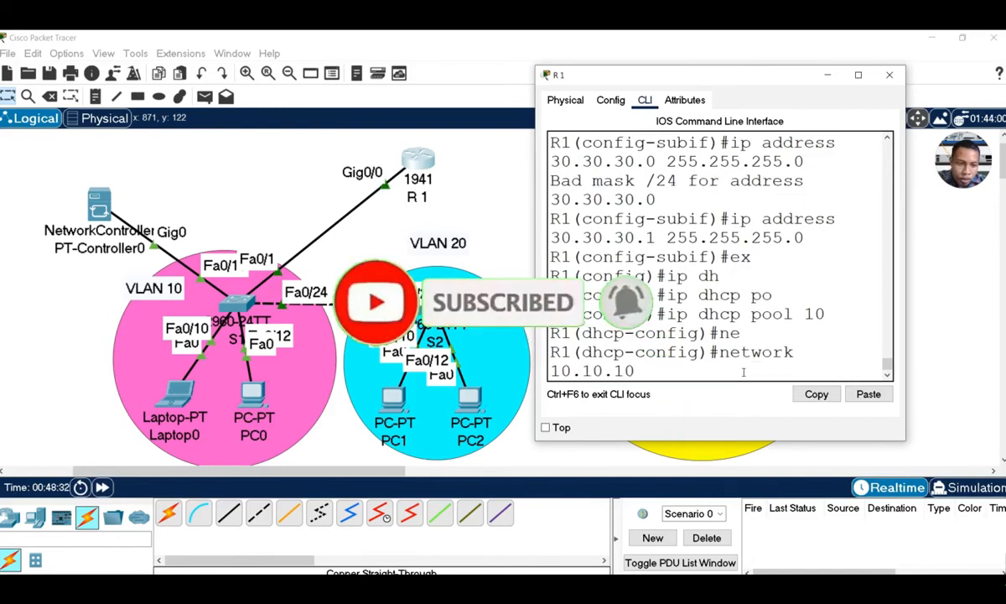
{"action": "type", "text": "."}
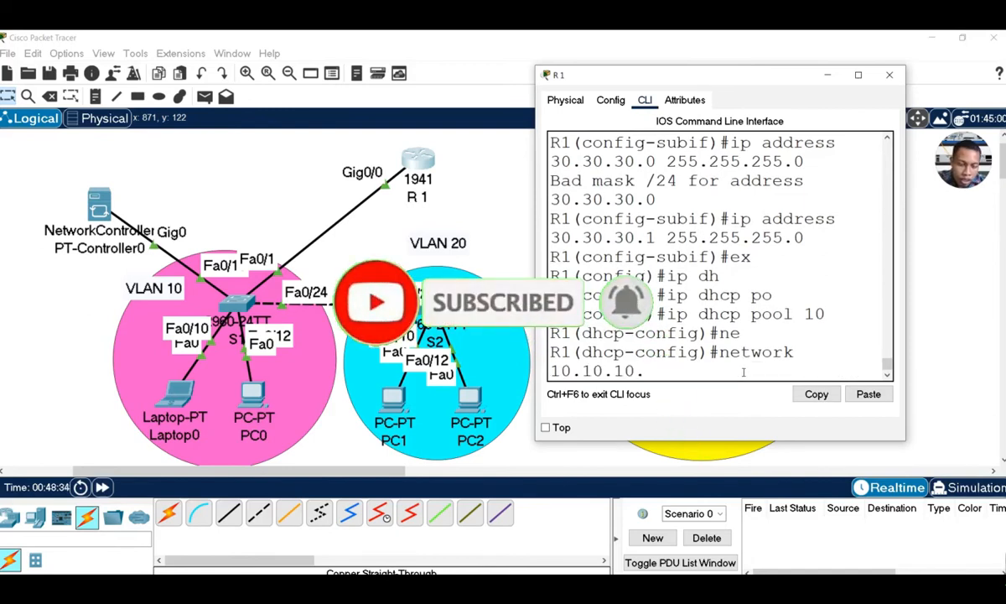
{"action": "type", "text": "0"}
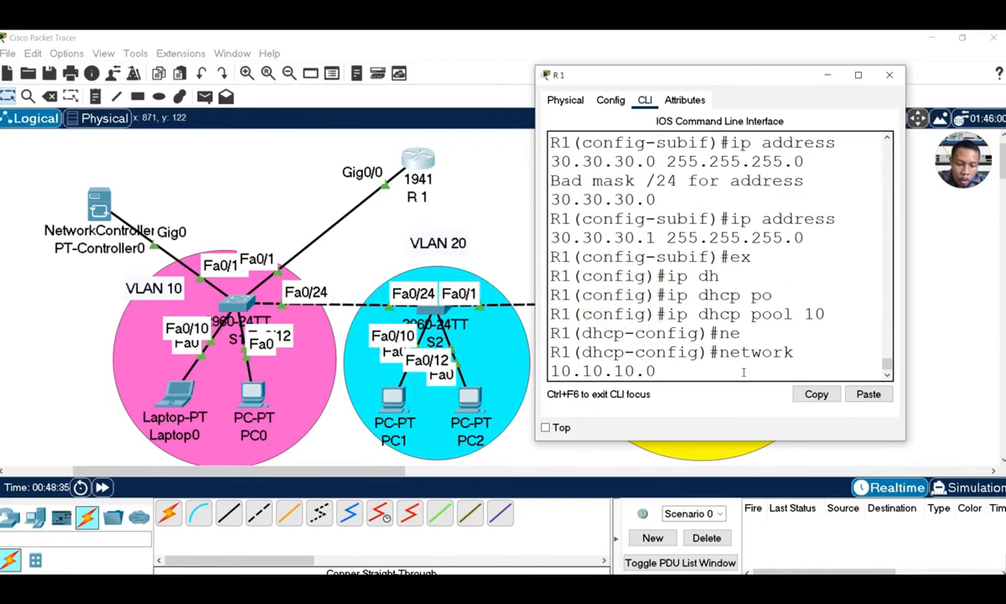
{"action": "type", "text": " 255.2"}
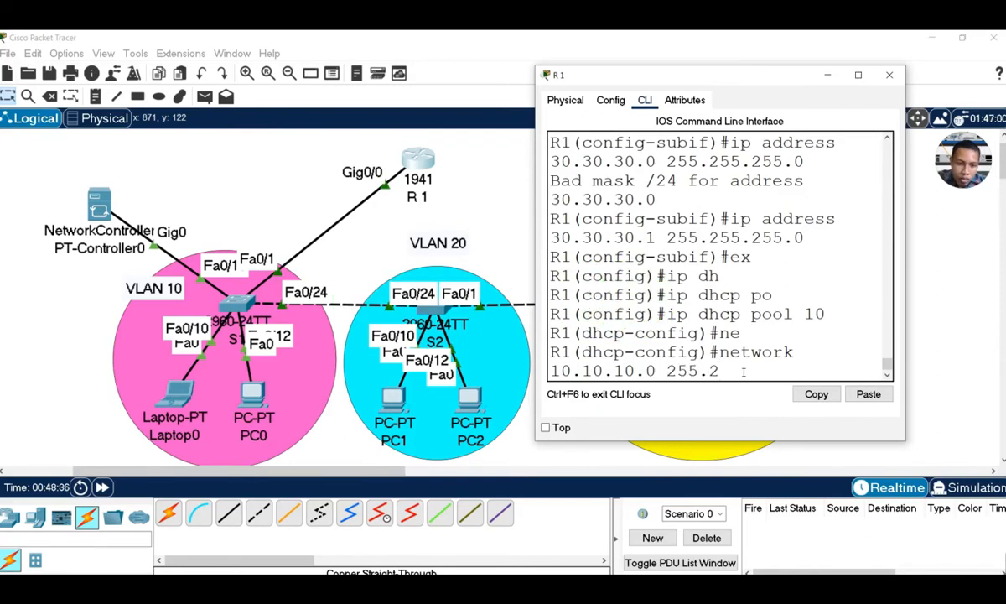
{"action": "type", "text": "55.255.0"}
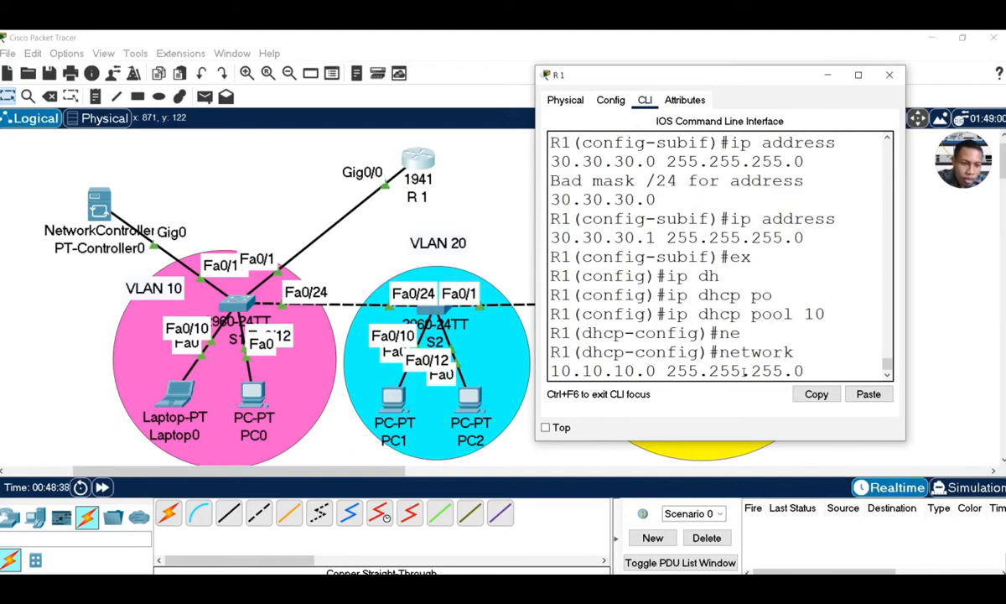
{"action": "key", "text": "Return"}
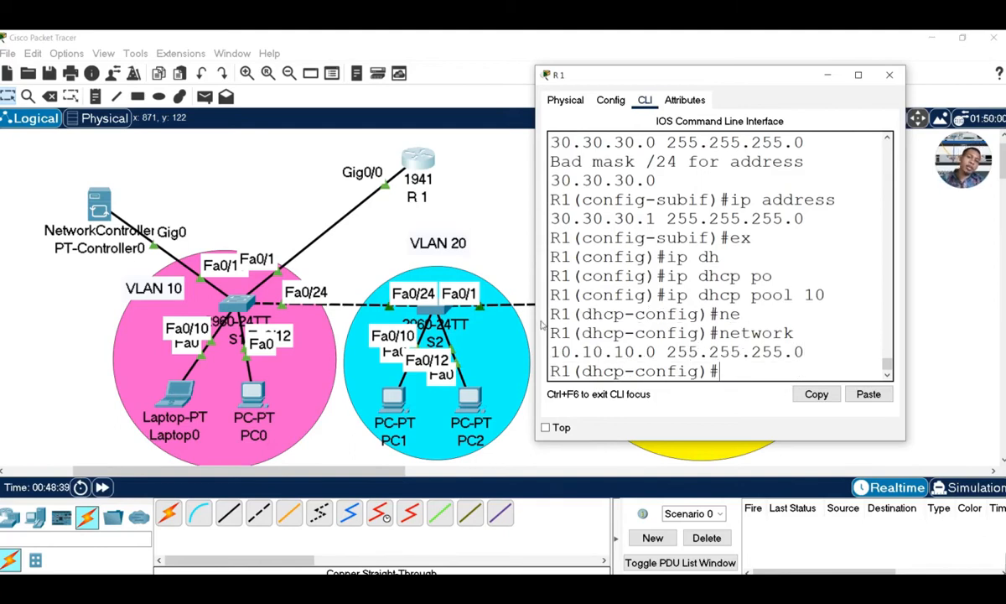
Reopen R1's CLI window from the topology and widen it
{"action": "left_click", "coordinate": [497, 304]}
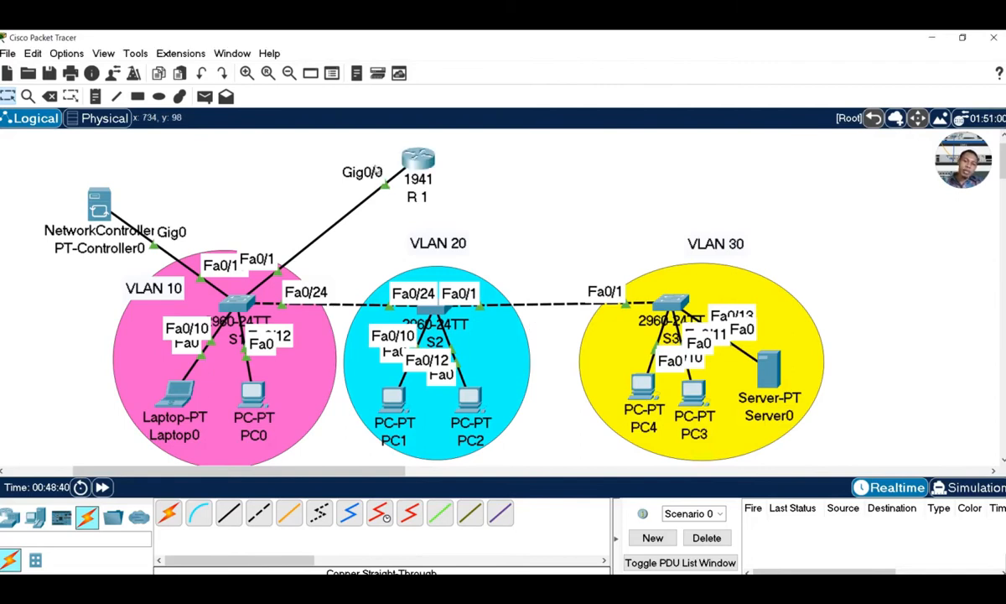
{"action": "left_click", "coordinate": [417, 156]}
{"action": "left_click_drag", "start_coordinate": [534, 287], "coordinate": [412, 286]}
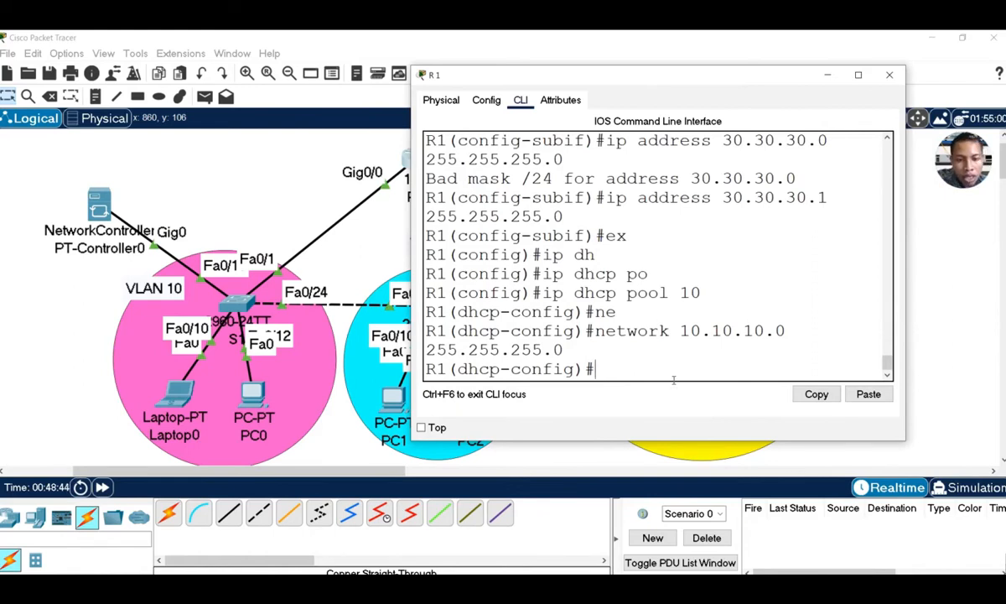
Set default-router 10.10.10.1 in DHCP pool 10
{"action": "type", "text": "fr"}
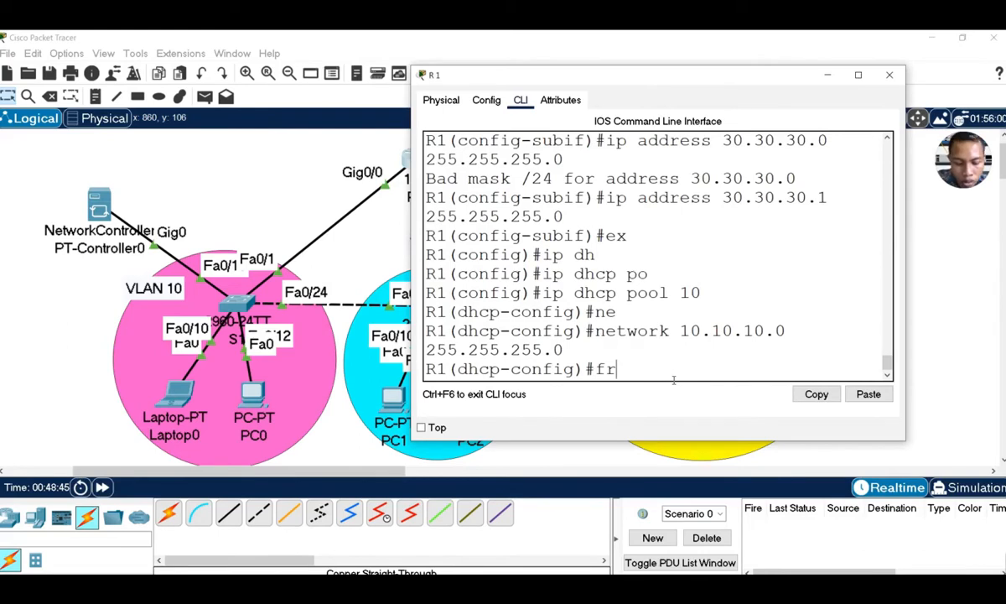
{"action": "key", "text": "BackSpace"}
{"action": "key", "text": "BackSpace"}
{"action": "type", "text": "de"}
{"action": "key", "text": "Tab"}
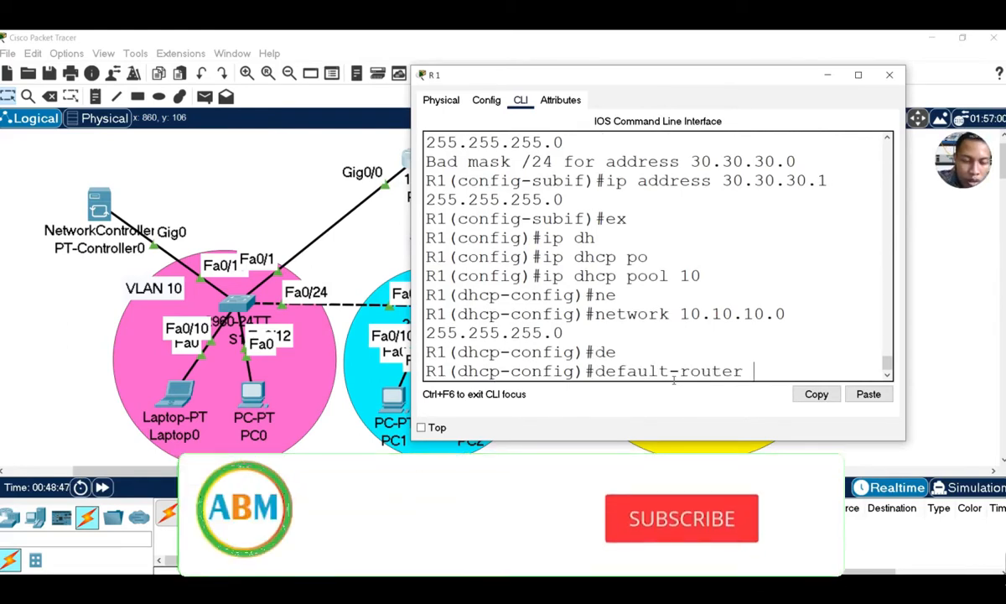
{"action": "type", "text": "1"}
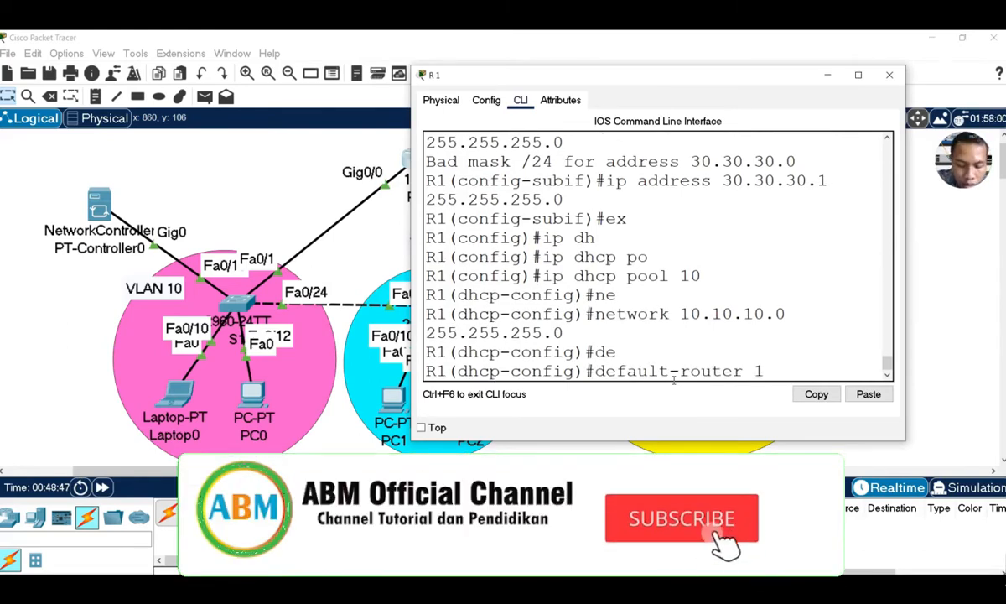
{"action": "type", "text": "0.10.10.1"}
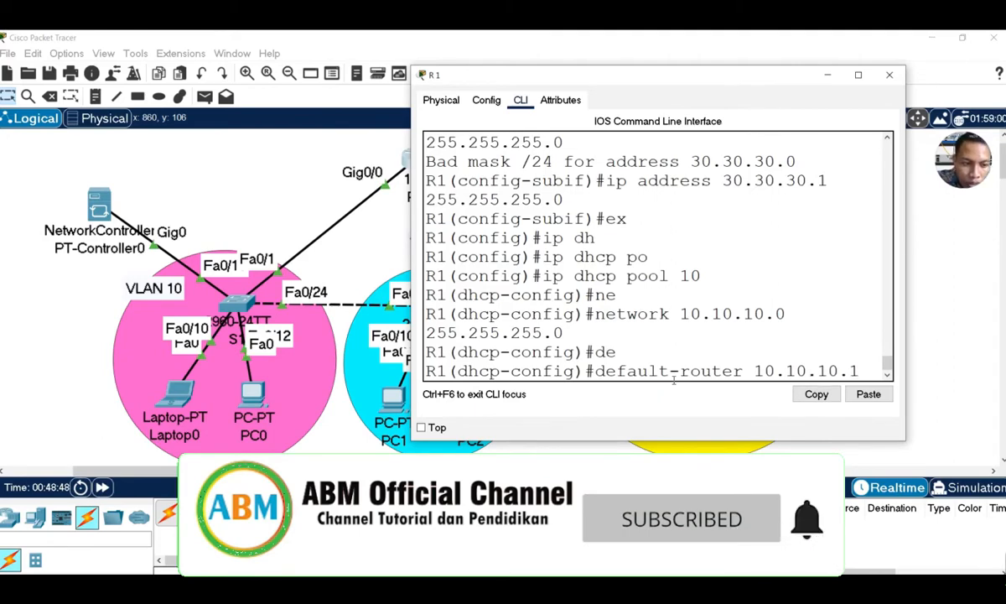
{"action": "key", "text": "Return"}
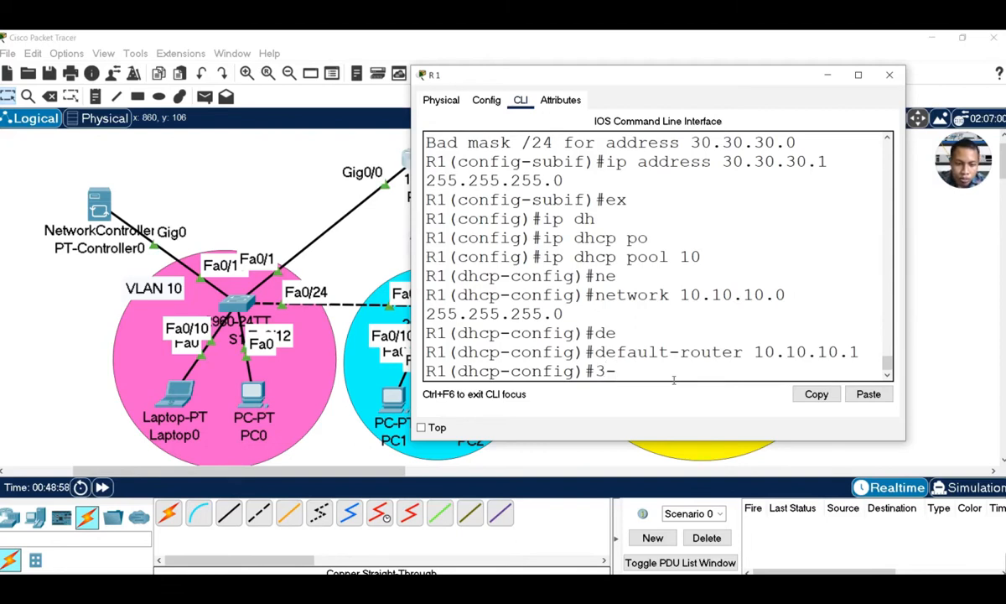
Enter dns-server 30.30.30.2 in pool 10, fixing a malformed line, then exit the pool
{"action": "type", "text": "0.30.3"}
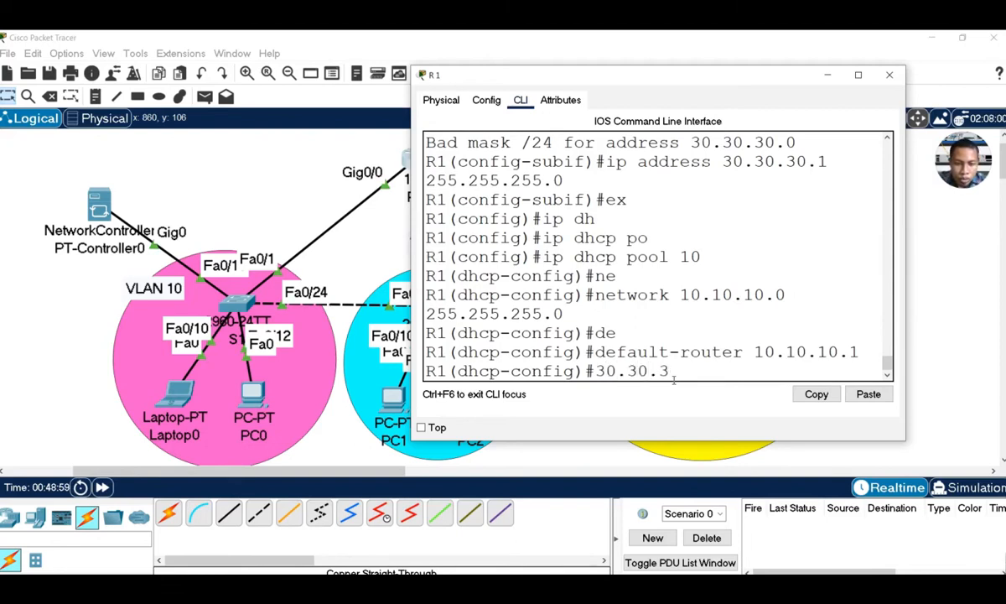
{"action": "type", "text": "0.2"}
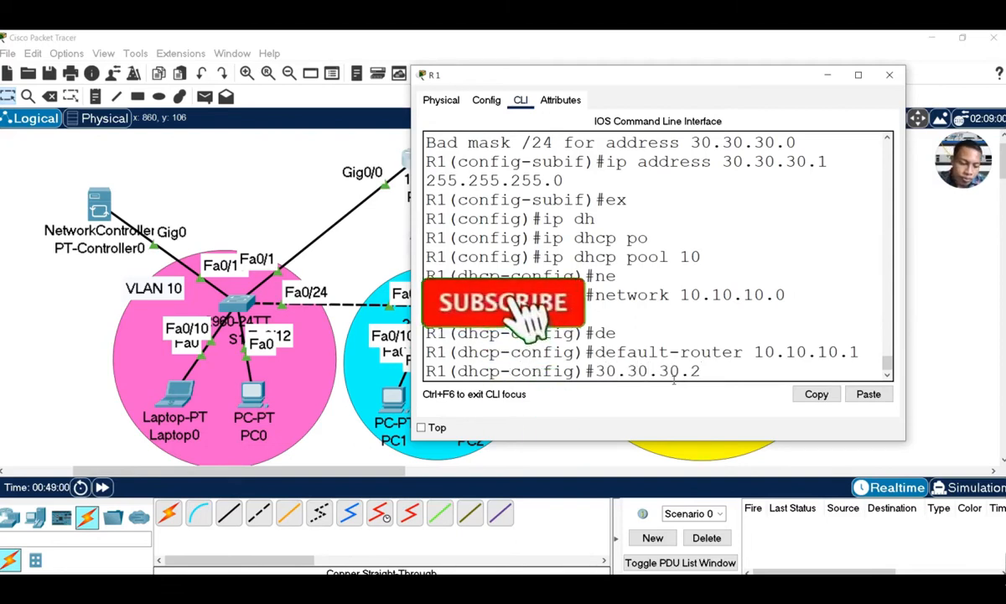
{"action": "key", "text": "Left"}
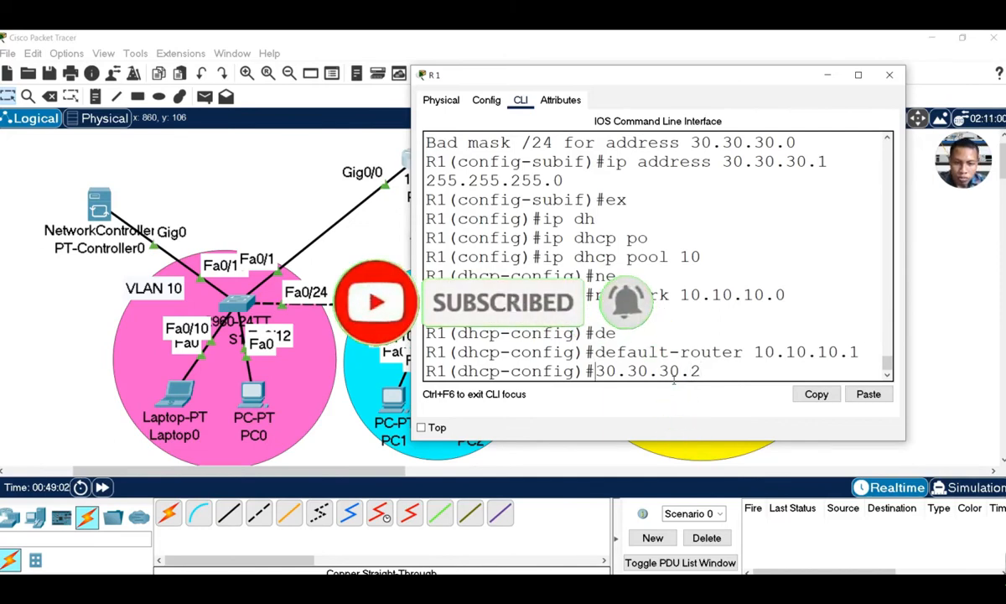
{"action": "key", "text": "ctrl+a"}
{"action": "type", "text": "dn"}
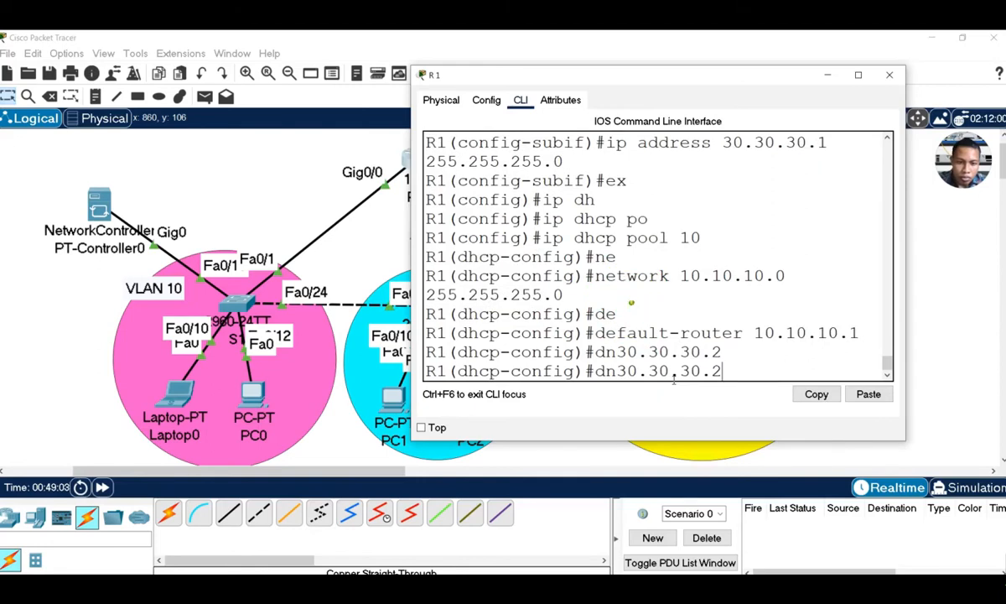
{"action": "key", "text": "BackSpace"}
{"action": "key", "text": "BackSpace"}
{"action": "key", "text": "BackSpace"}
{"action": "key", "text": "BackSpace"}
{"action": "key", "text": "BackSpace"}
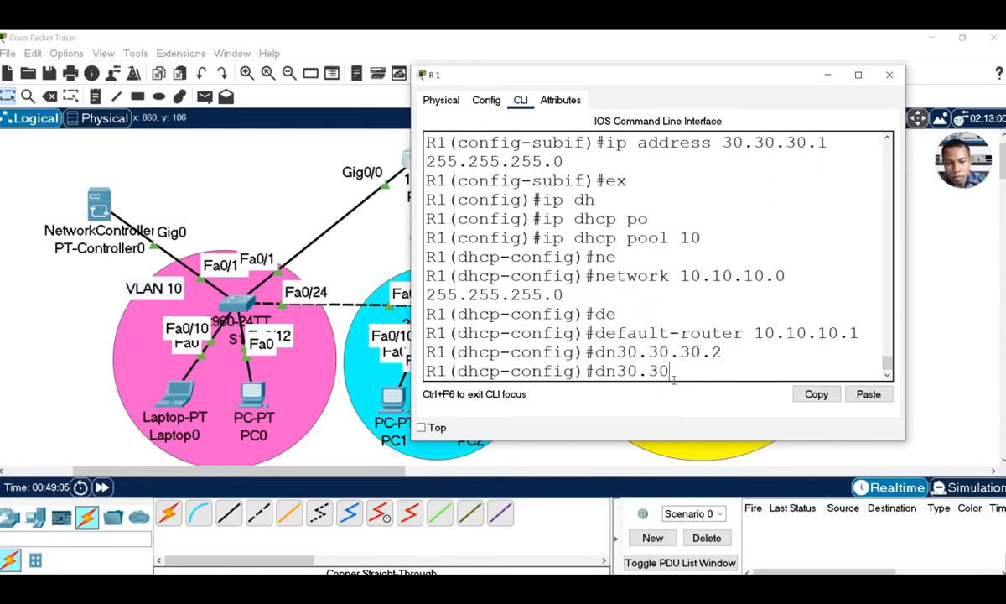
{"action": "key", "text": "Tab"}
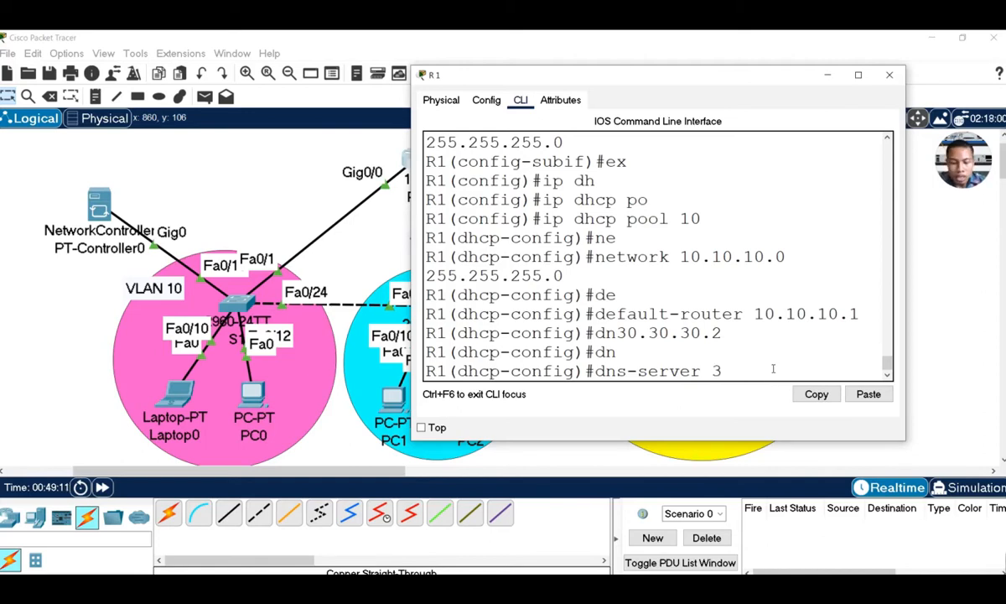
{"action": "type", "text": "0"}
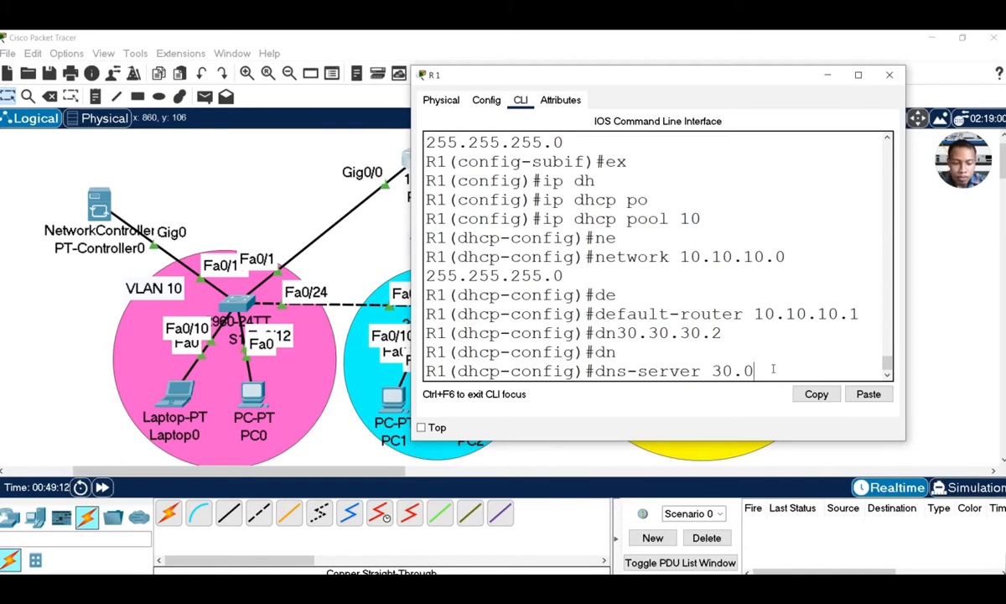
{"action": "key", "text": "BackSpace"}
{"action": "type", "text": "30.30"}
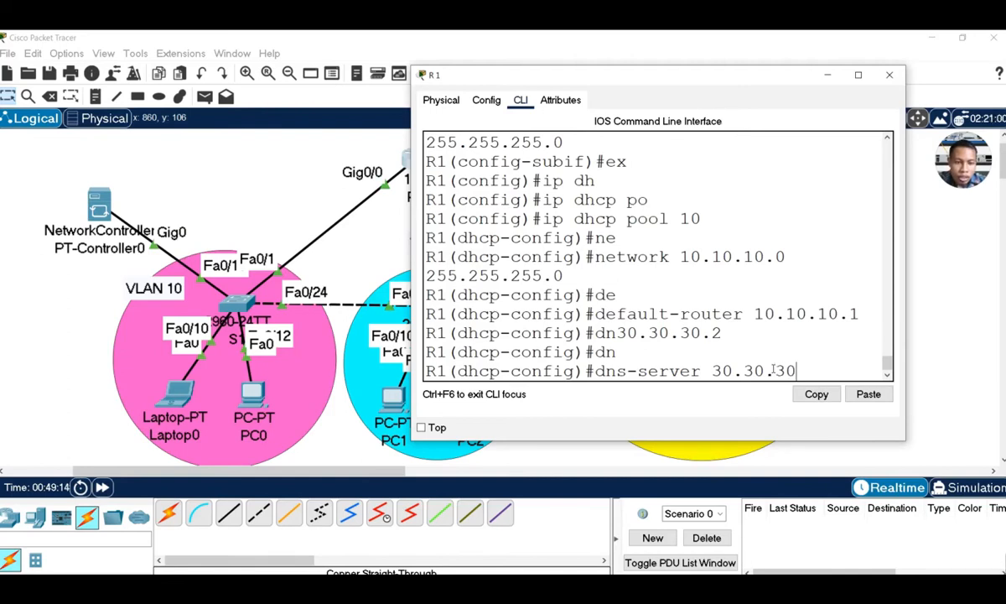
{"action": "type", "text": "2"}
{"action": "key", "text": "Return"}
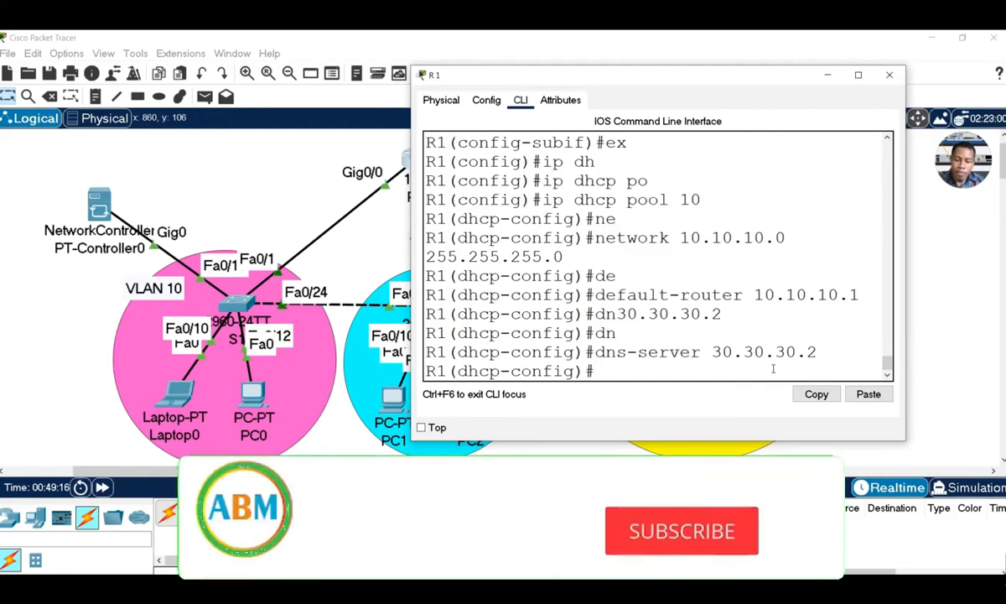
{"action": "type", "text": "ex"}
{"action": "key", "text": "Return"}
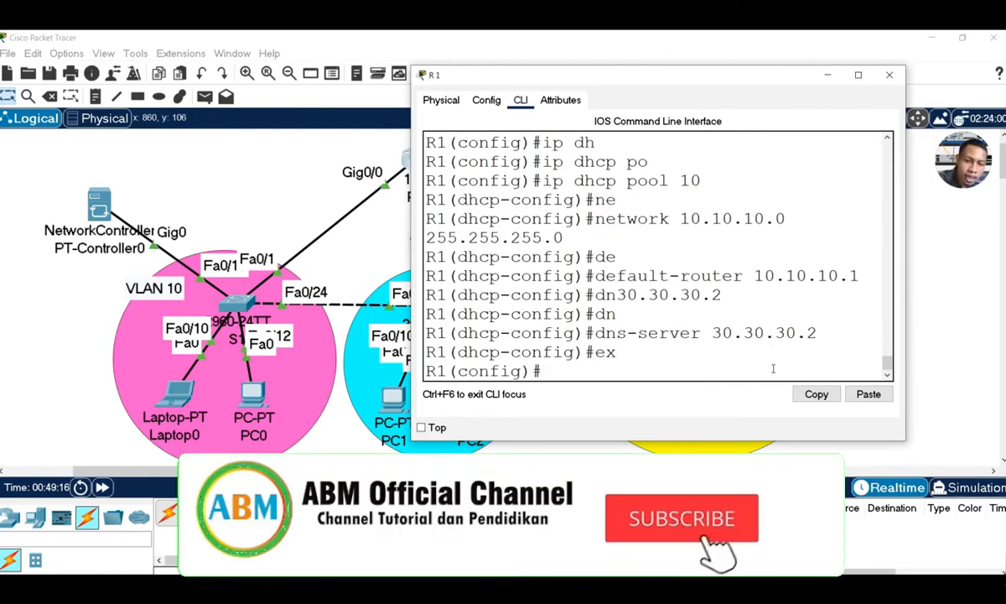
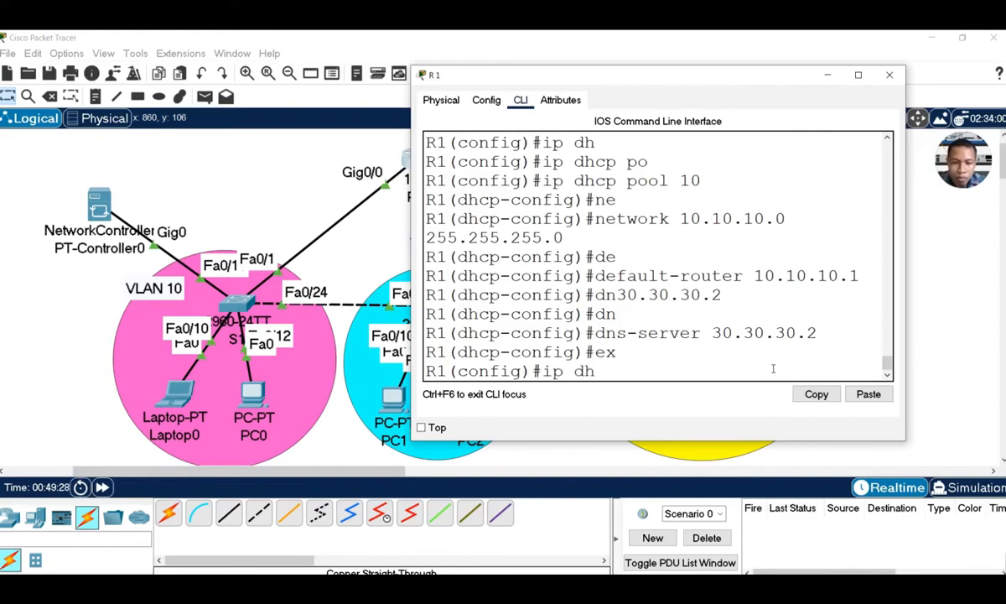
Create DHCP pool 20 with network 20.20.20.0 255.255.255.0, fixing the mistyped mask
{"action": "key", "text": "Tab"}
{"action": "type", "text": "po"}
{"action": "key", "text": "Tab"}
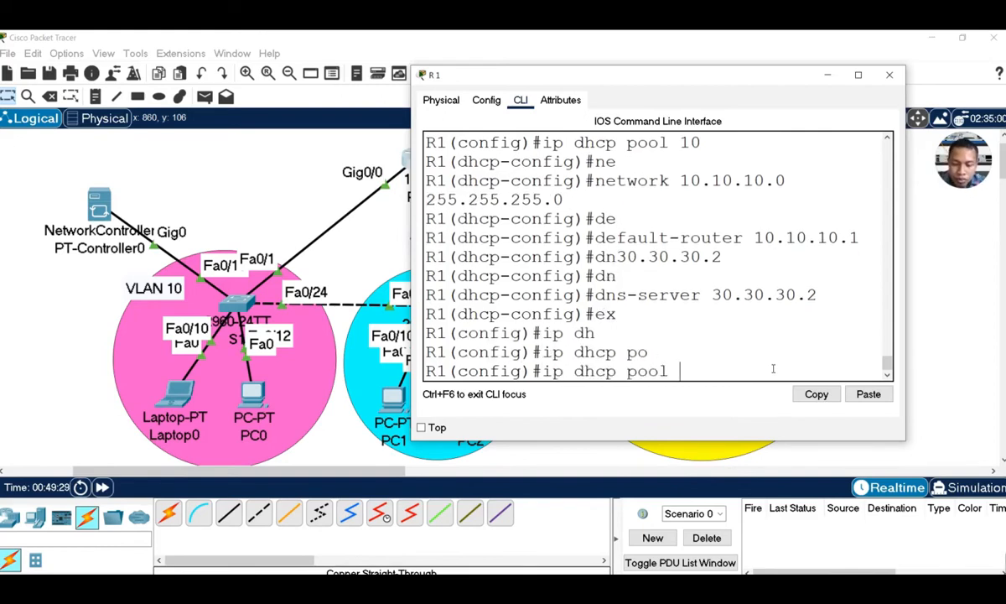
{"action": "type", "text": "20"}
{"action": "key", "text": "Return"}
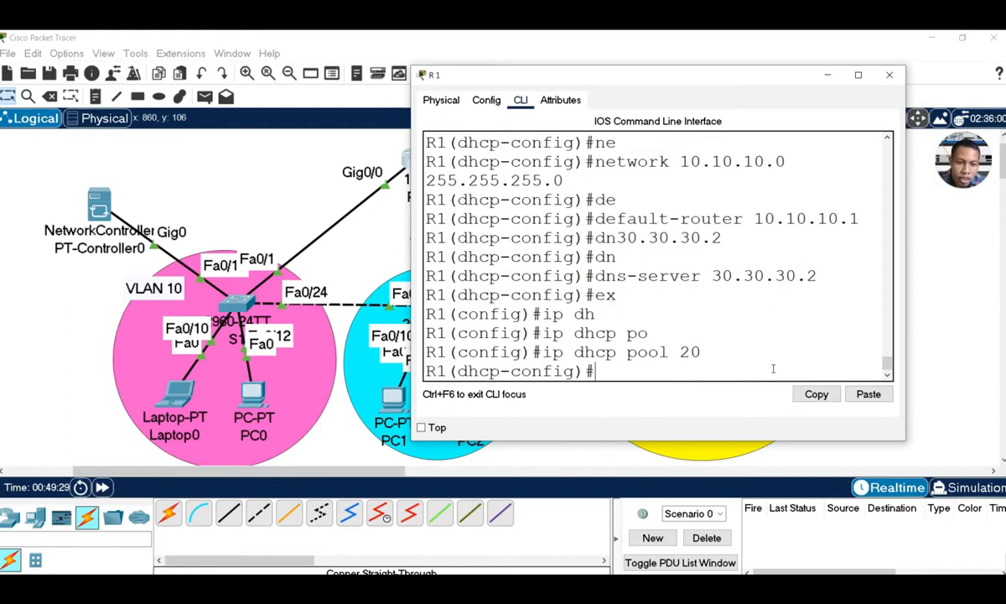
{"action": "type", "text": "ne"}
{"action": "key", "text": "Tab"}
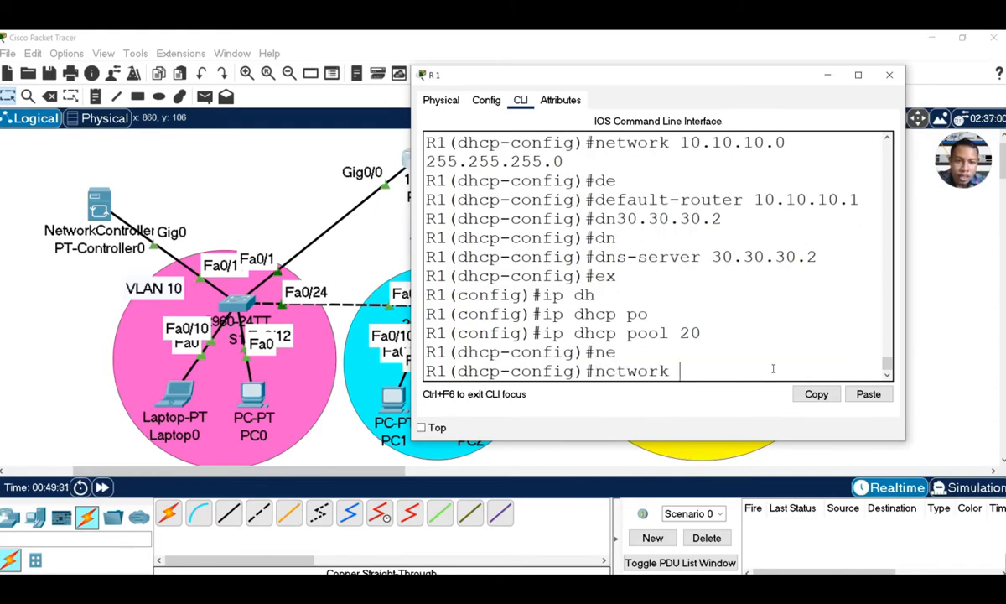
{"action": "type", "text": "20.20.20.0"}
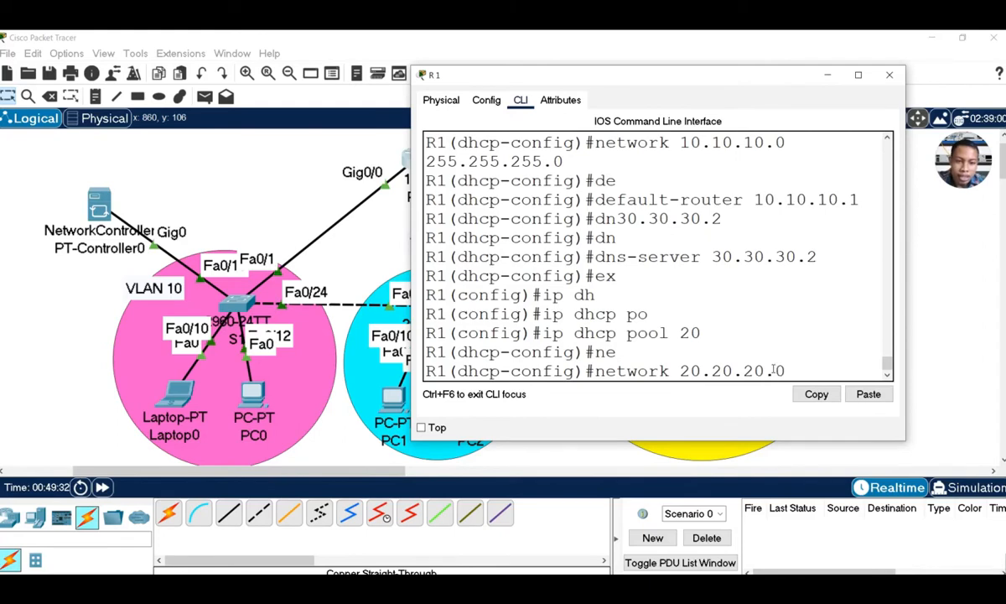
{"action": "type", "text": " 2"}
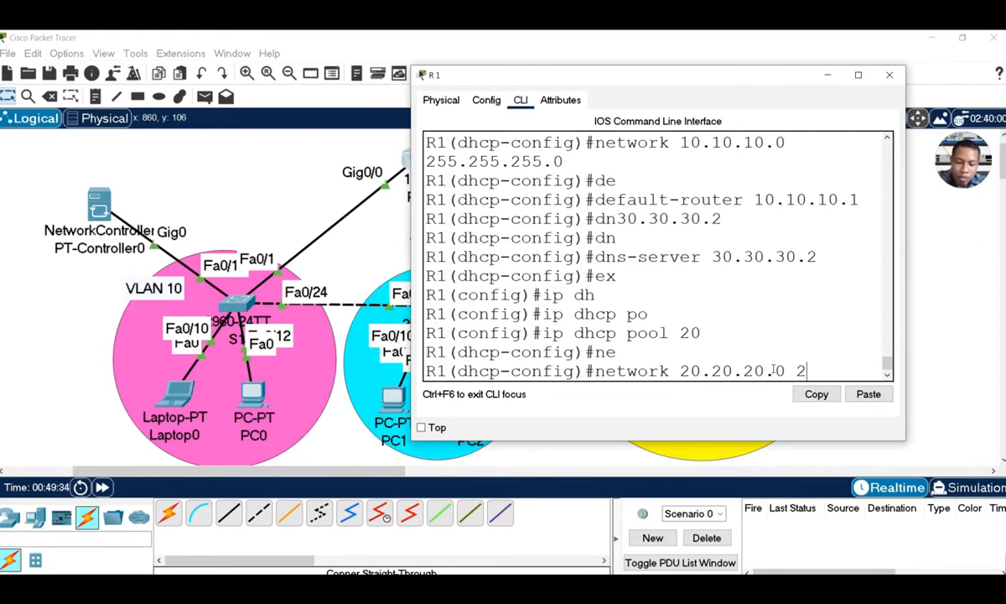
{"action": "type", "text": "5..25"}
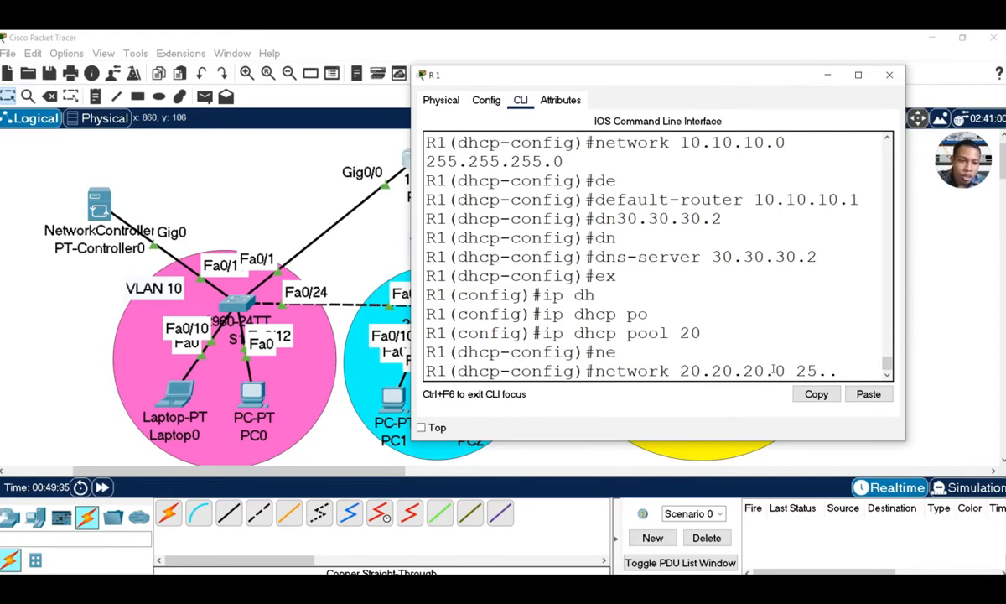
{"action": "key", "text": "BackSpace"}
{"action": "key", "text": "BackSpace"}
{"action": "type", "text": "5"}
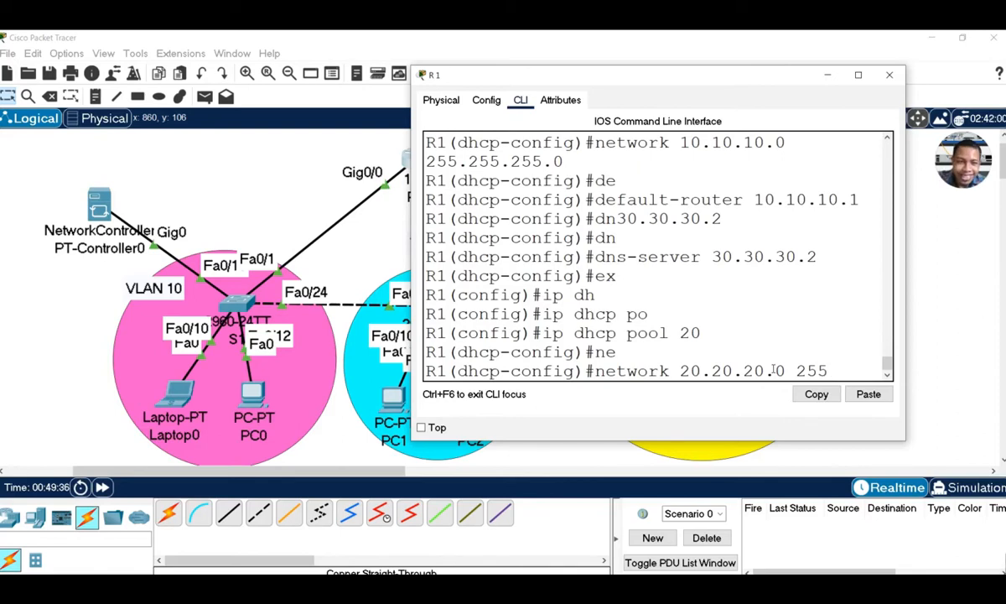
{"action": "type", "text": ".255"}
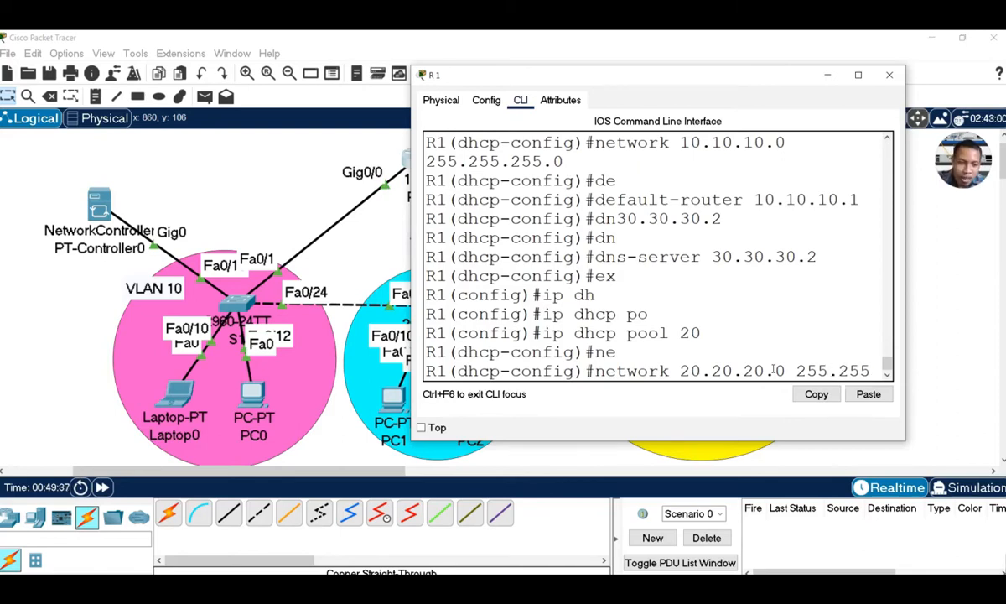
{"action": "type", "text": ".255.0"}
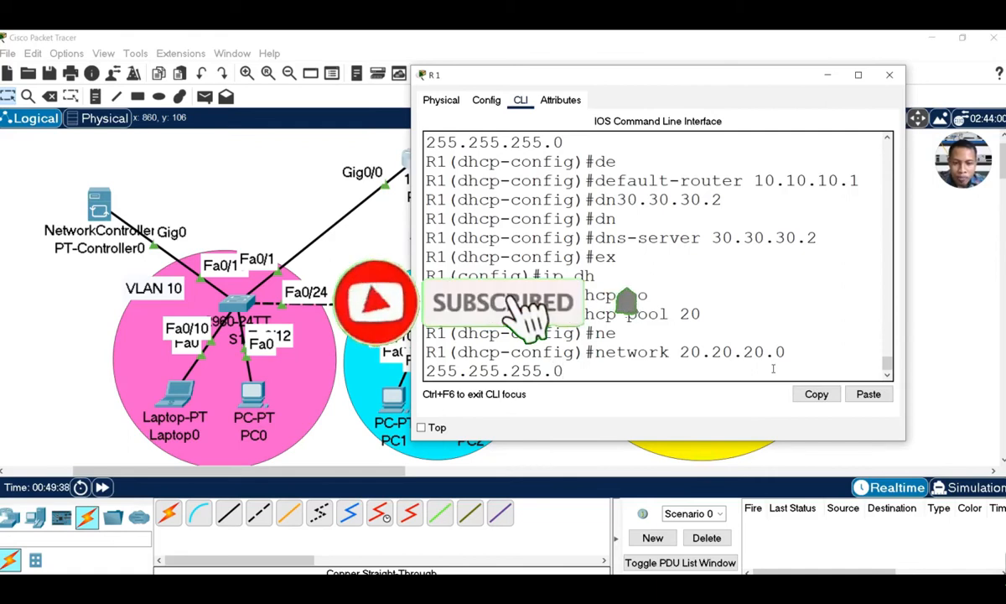
{"action": "key", "text": "Return"}
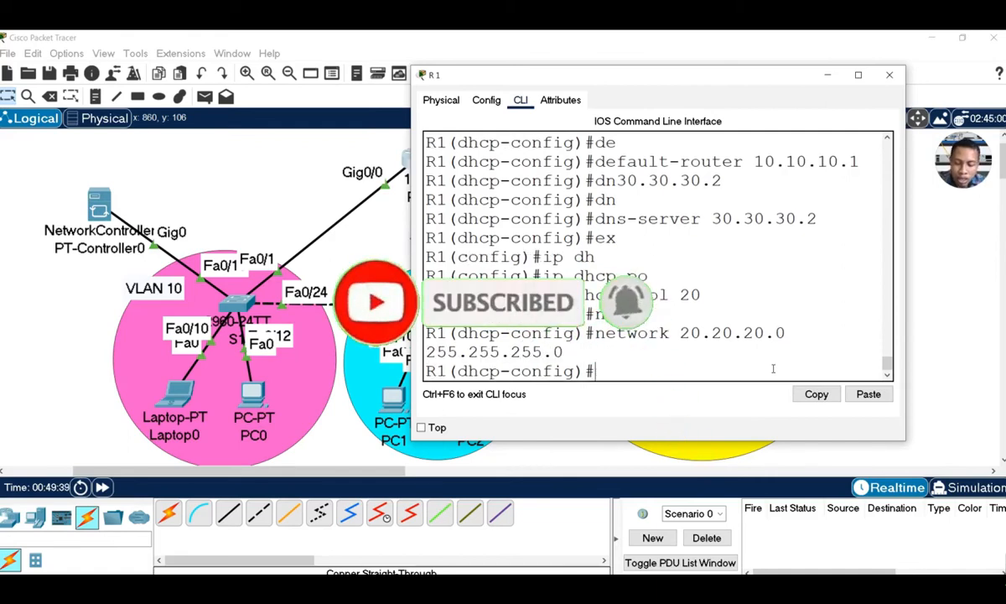
Give pool 20 default-router 20.20.20.1 and dns-server 30.30.30.2, then exit the pool
{"action": "type", "text": "de"}
{"action": "key", "text": "Tab"}
{"action": "type", "text": "2"}
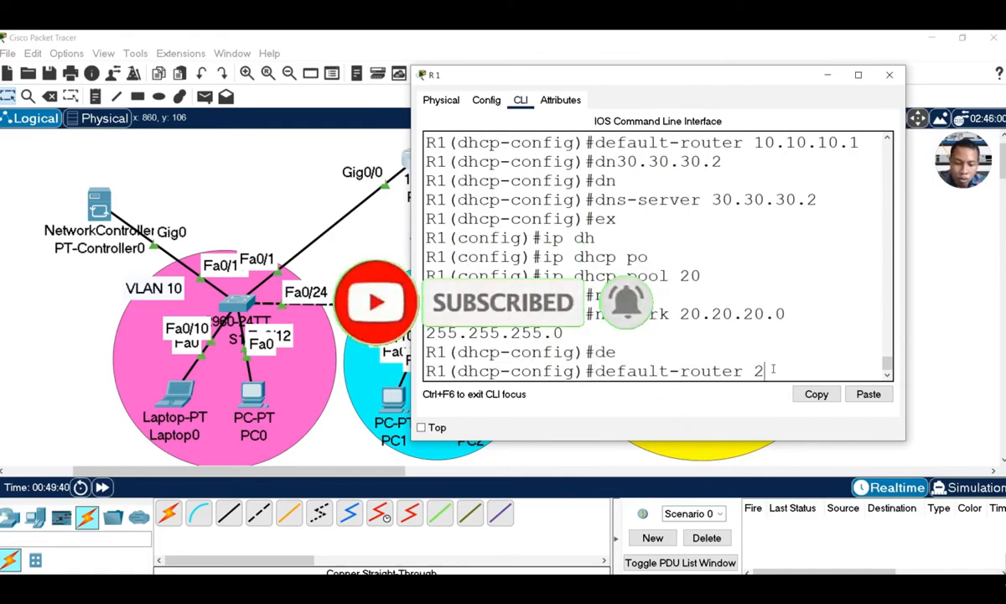
{"action": "type", "text": "0.20.20.1"}
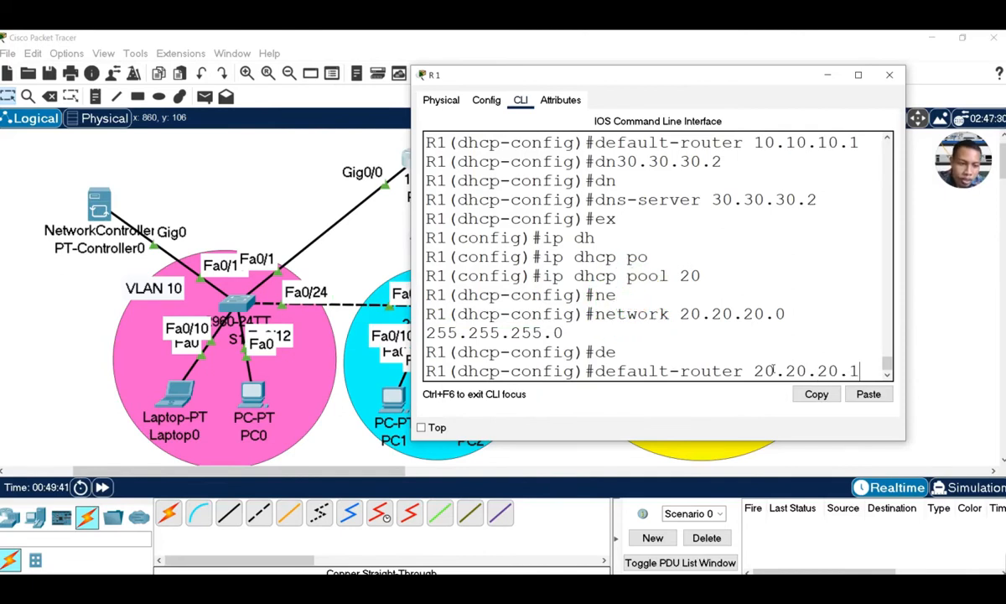
{"action": "key", "text": "Return"}
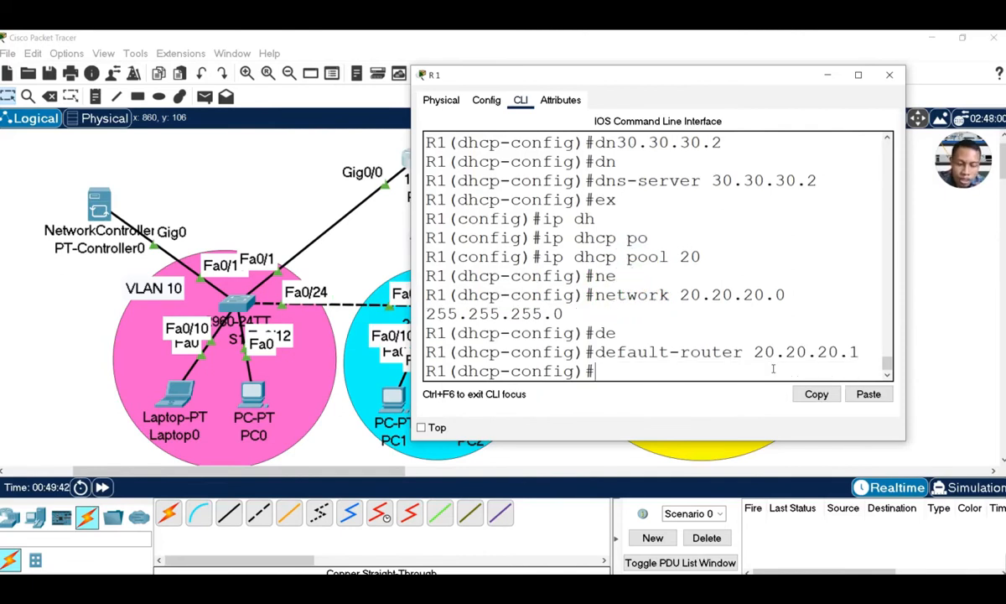
{"action": "type", "text": "dn"}
{"action": "key", "text": "Tab"}
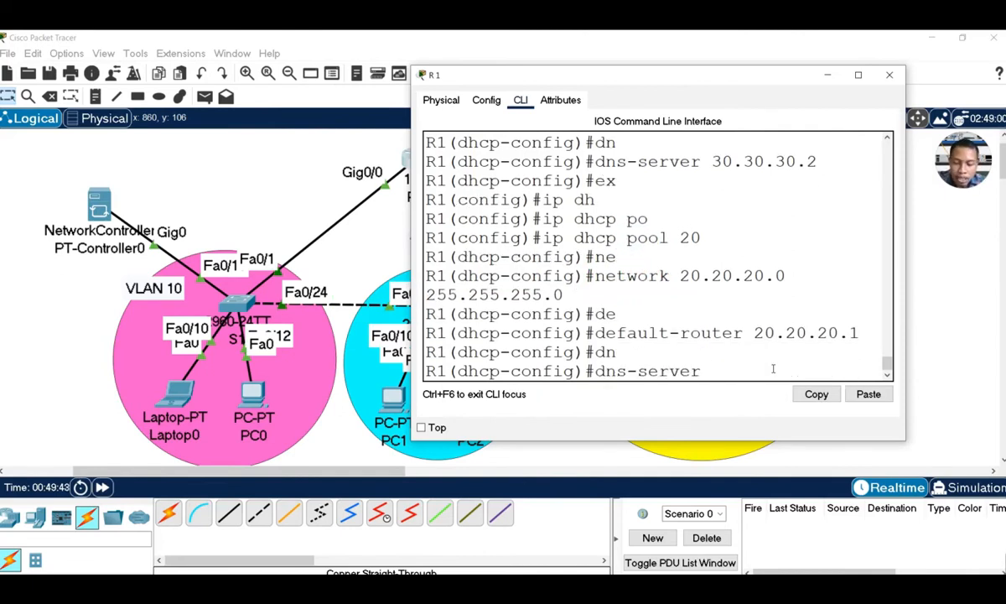
{"action": "type", "text": "30.30.30.2"}
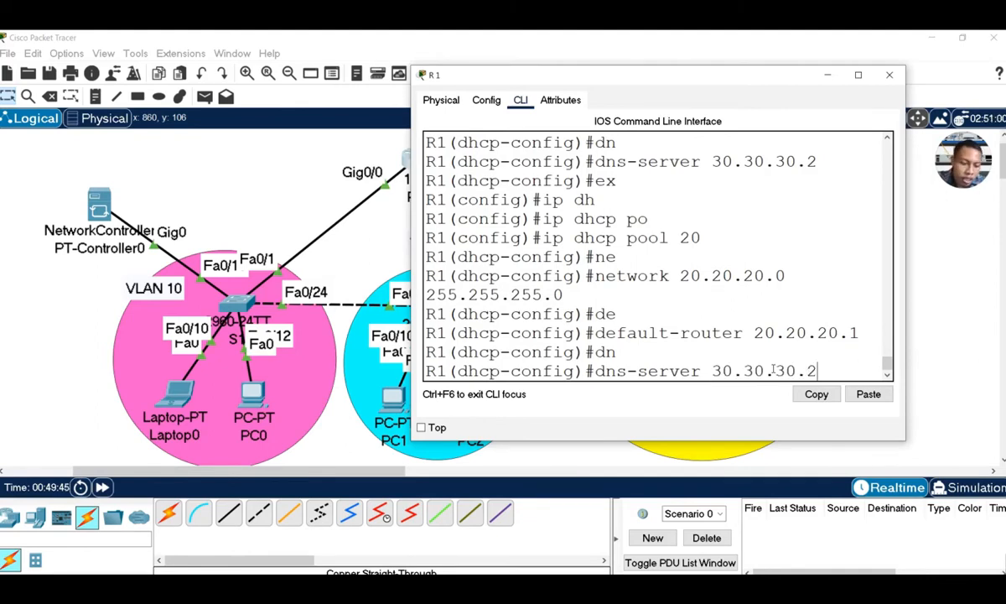
{"action": "key", "text": "Return"}
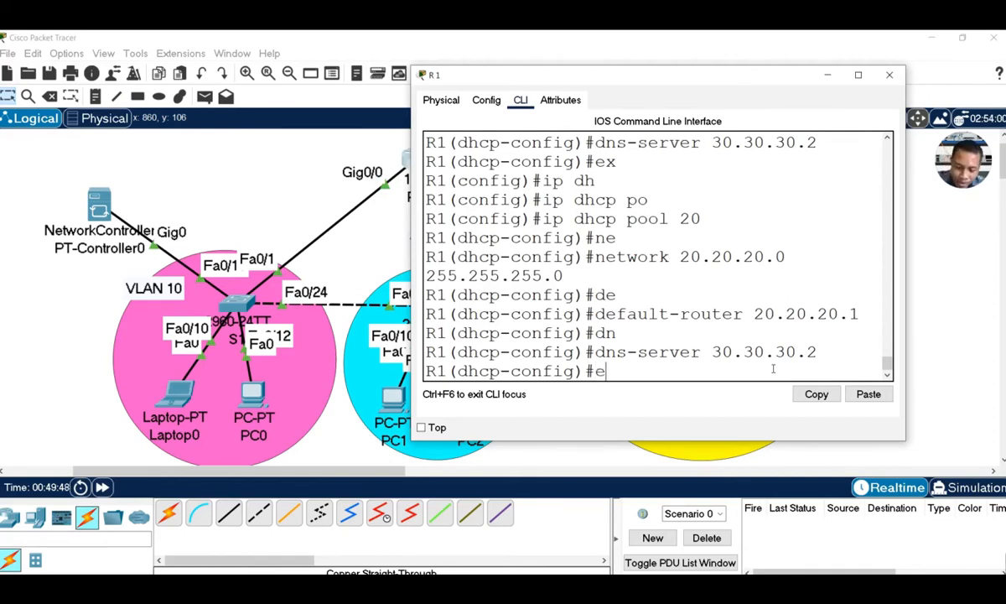
{"action": "type", "text": "x"}
{"action": "key", "text": "Return"}
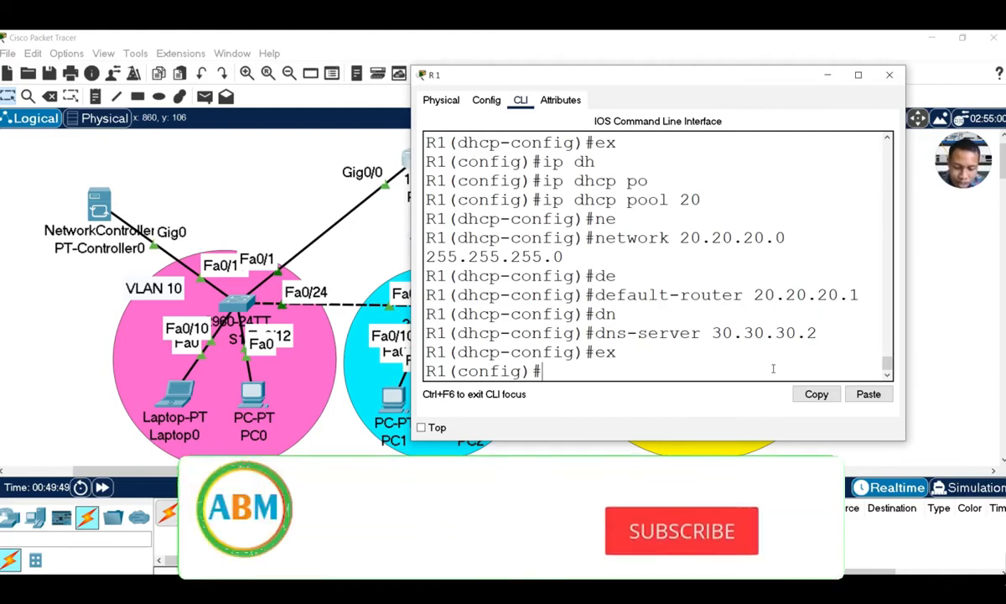
Create DHCP pool 30 with network 30.30.30.0 255.255.255.0
{"action": "type", "text": "ip dh"}
{"action": "key", "text": "Tab"}
{"action": "type", "text": "p"}
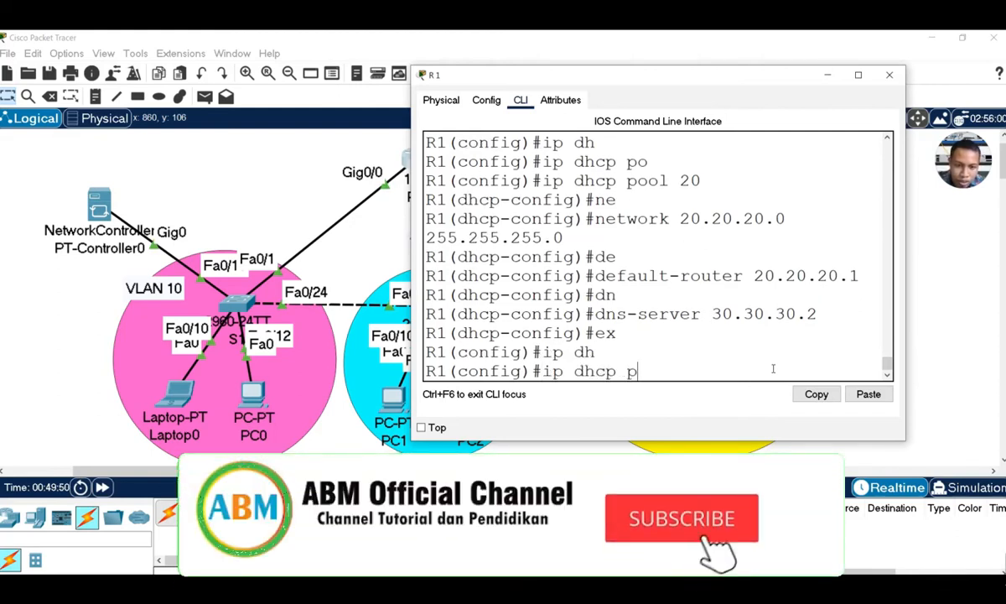
{"action": "type", "text": "o"}
{"action": "key", "text": "Tab"}
{"action": "type", "text": "30"}
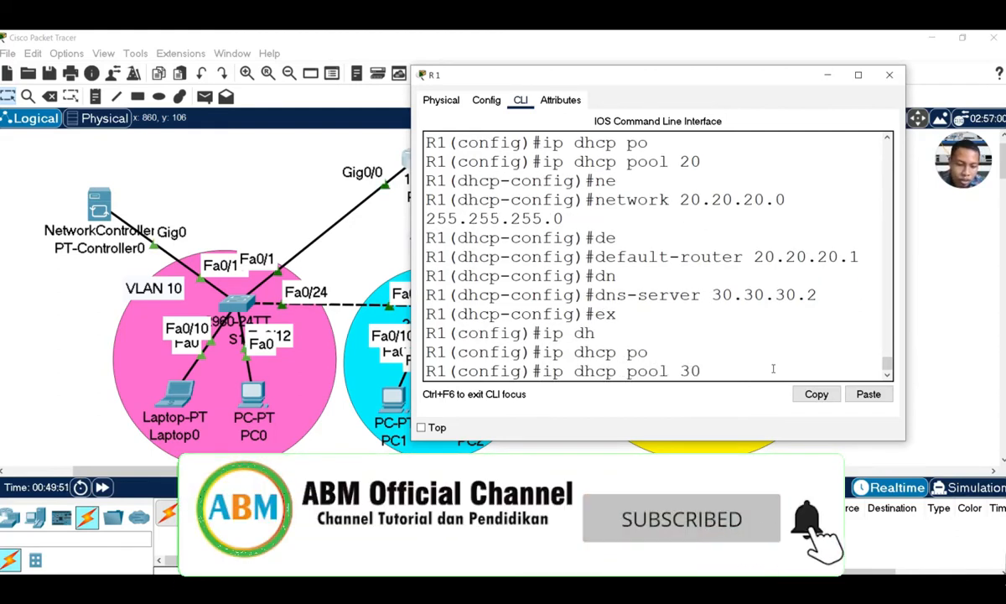
{"action": "key", "text": "Return"}
{"action": "type", "text": "ne"}
{"action": "key", "text": "Tab"}
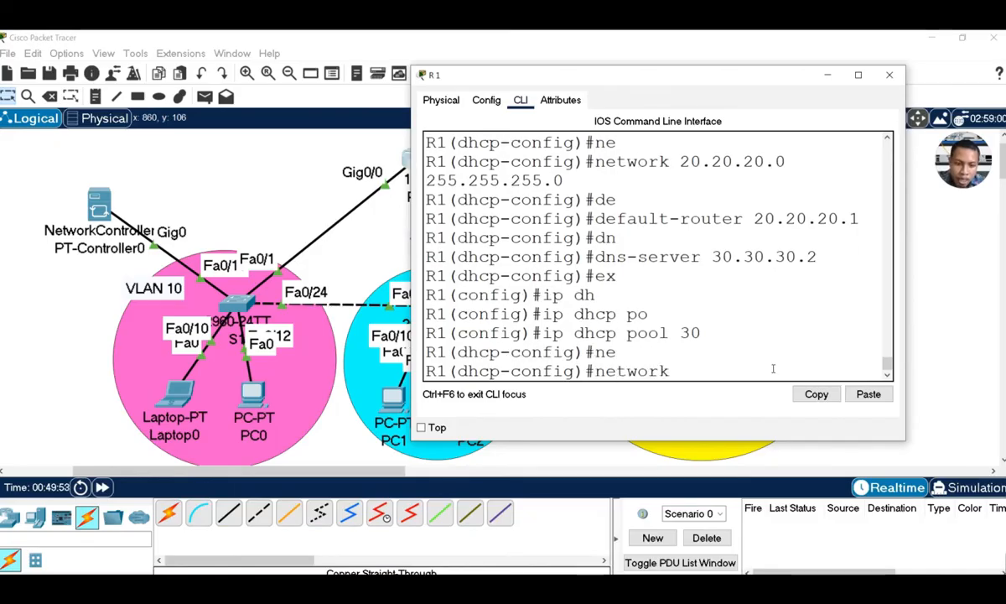
{"action": "type", "text": "30.30.30"}
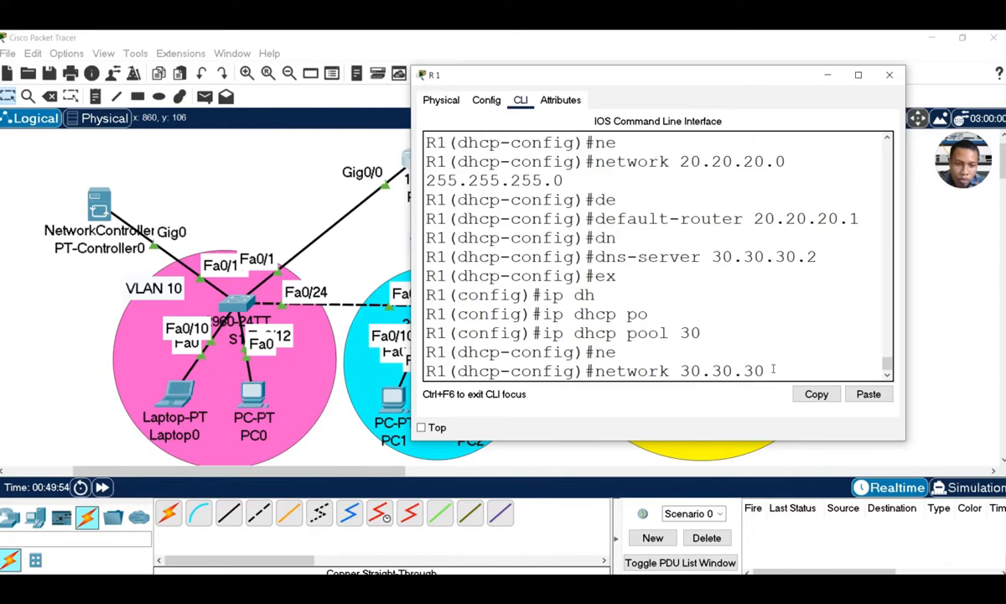
{"action": "type", "text": "25"}
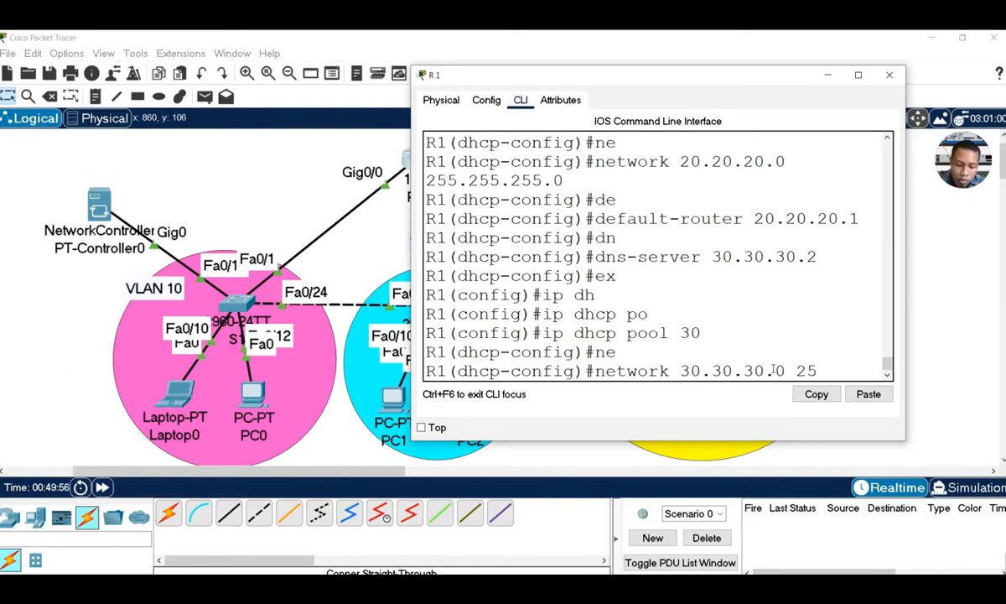
{"action": "type", "text": "5.255.255."}
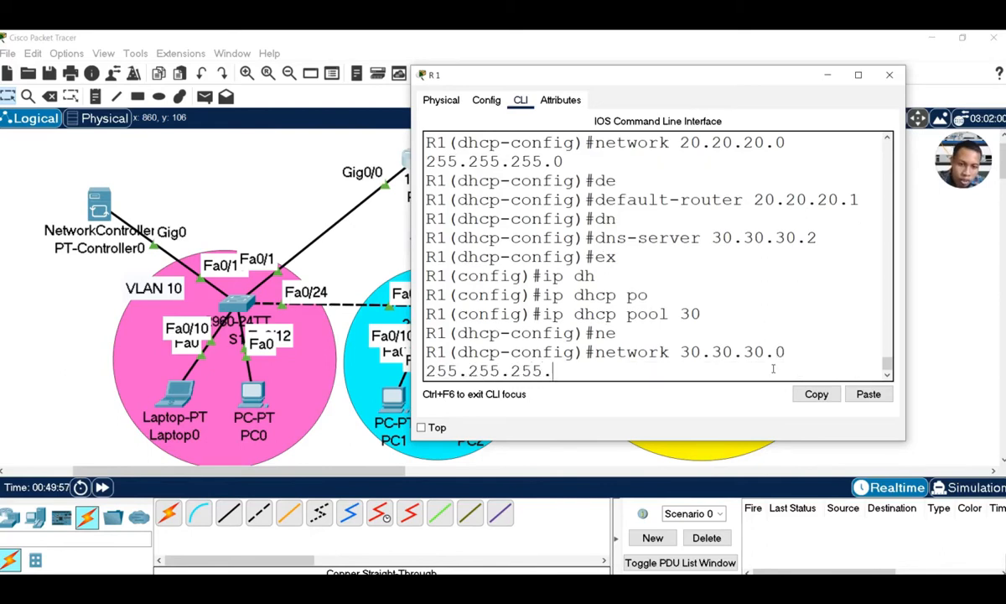
{"action": "type", "text": "0"}
{"action": "key", "text": "Return"}
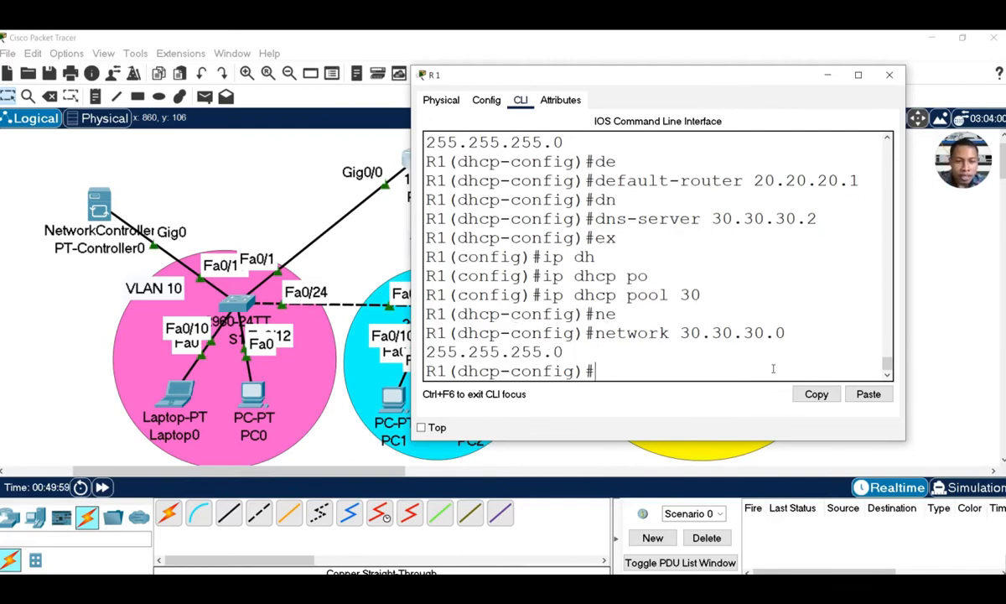
Give pool 30 default-router 30.30.30.1 and dns-server 30.30.30.2
{"action": "type", "text": "de"}
{"action": "key", "text": "Tab"}
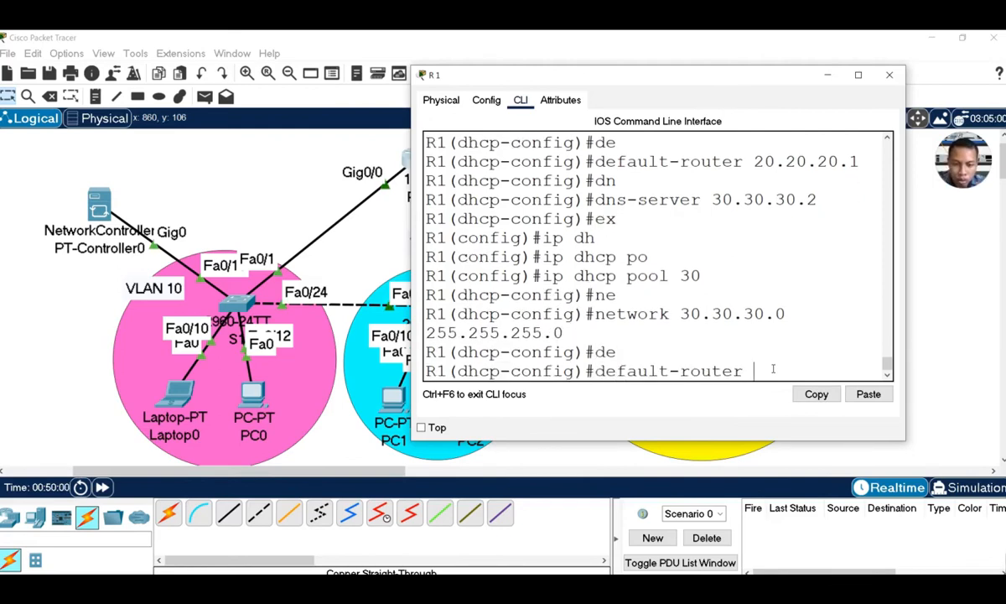
{"action": "type", "text": "30.30.30.1"}
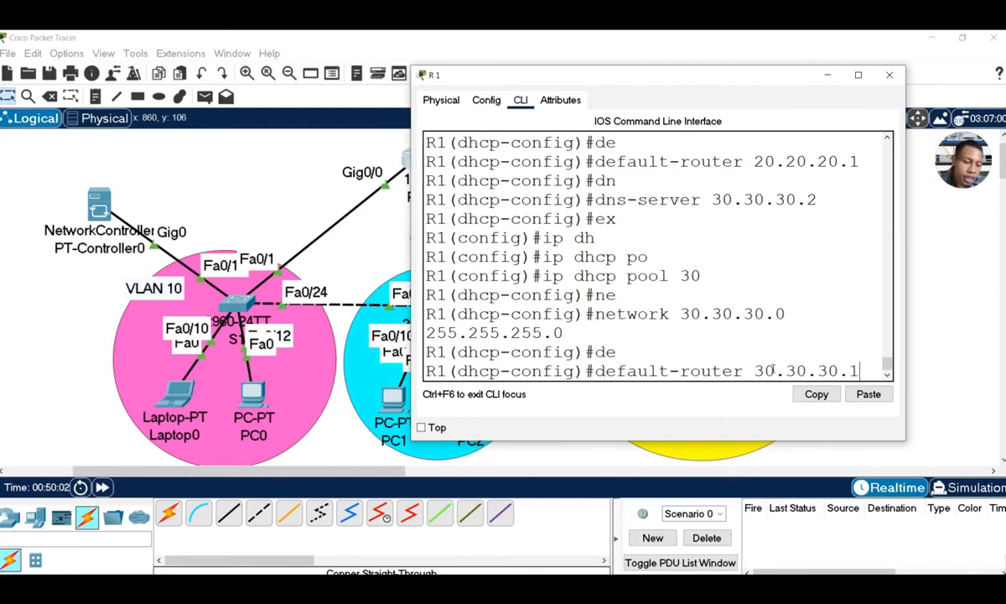
{"action": "key", "text": "Return"}
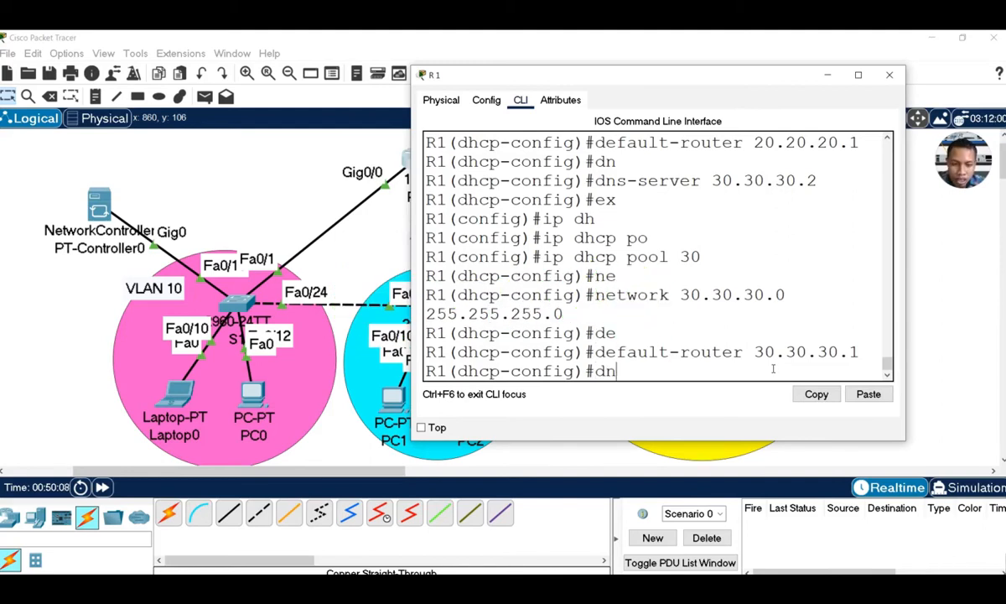
{"action": "key", "text": "Tab"}
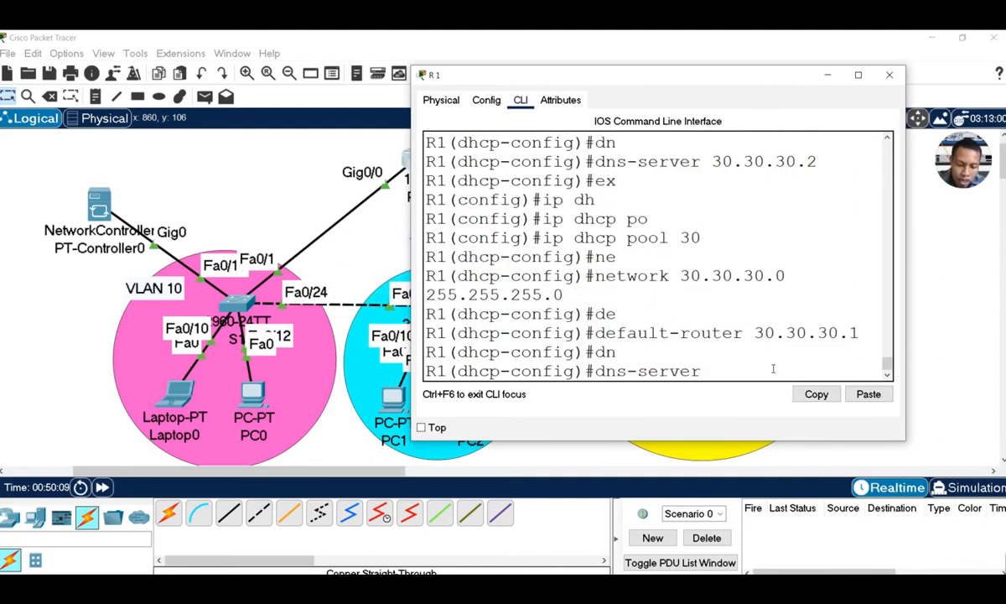
{"action": "type", "text": "30.30.30.2"}
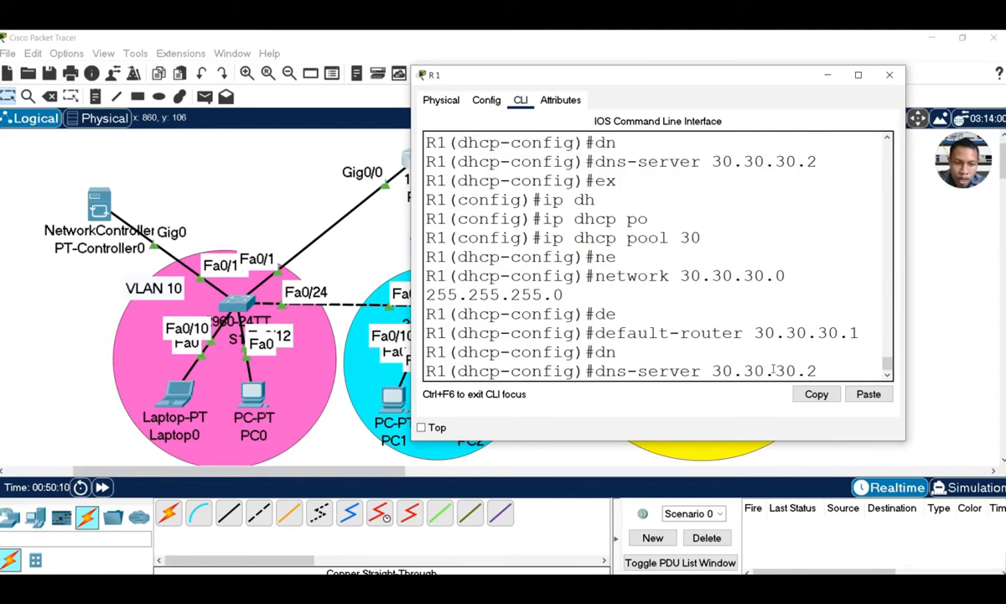
{"action": "key", "text": "Return"}
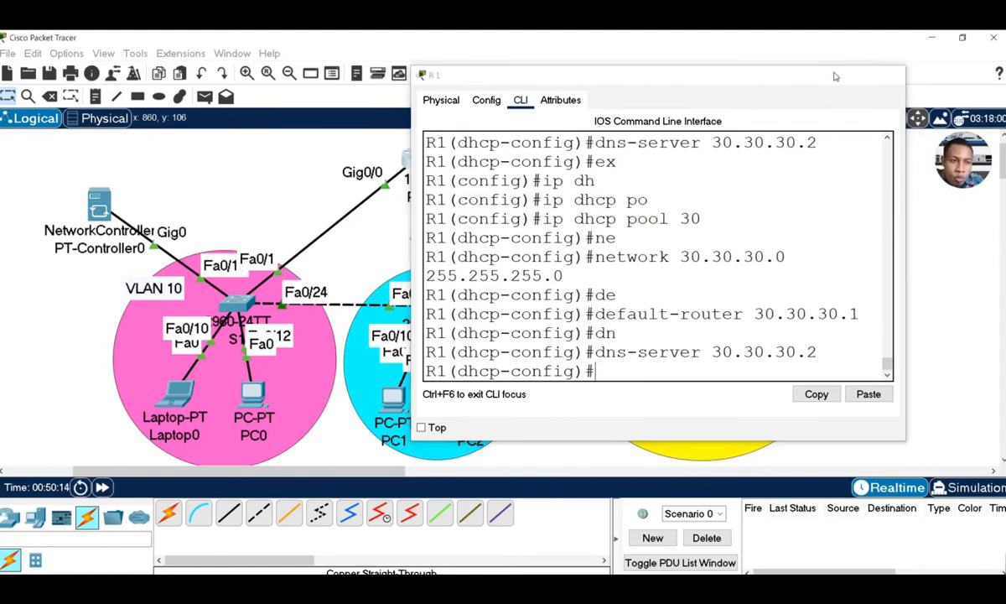
Switch Laptop0's IP configuration to DHCP so it receives 10.10.10.2
{"action": "left_click", "coordinate": [834, 75]}
{"action": "left_click", "coordinate": [178, 389]}
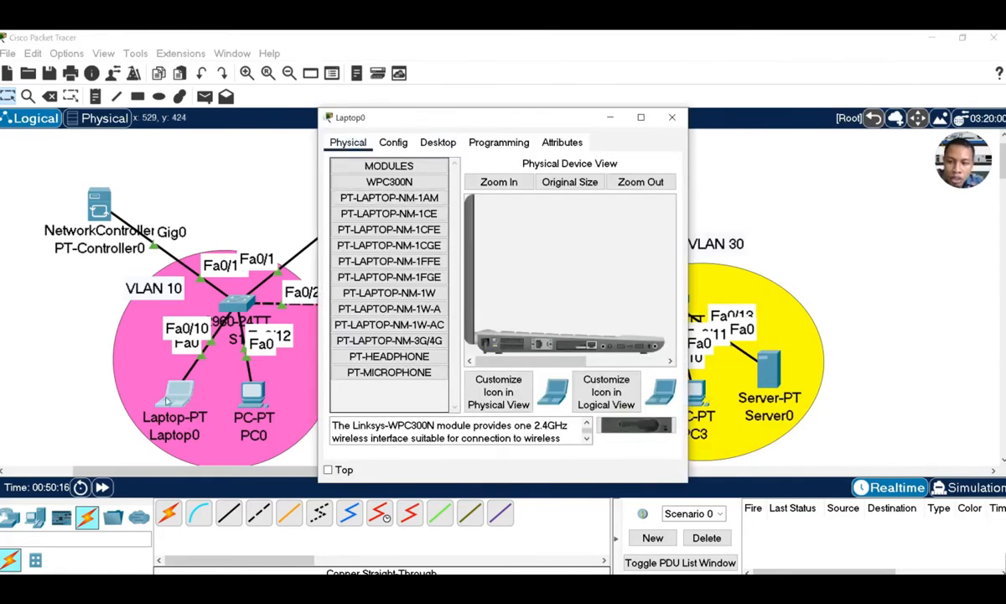
{"action": "left_click", "coordinate": [448, 145]}
{"action": "left_click", "coordinate": [357, 178]}
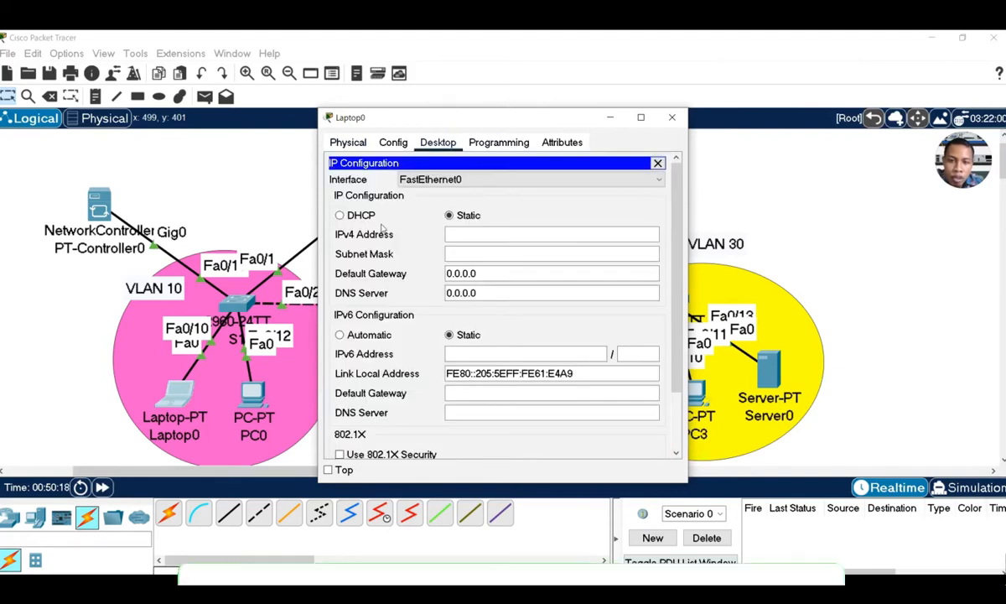
{"action": "left_click", "coordinate": [356, 218]}
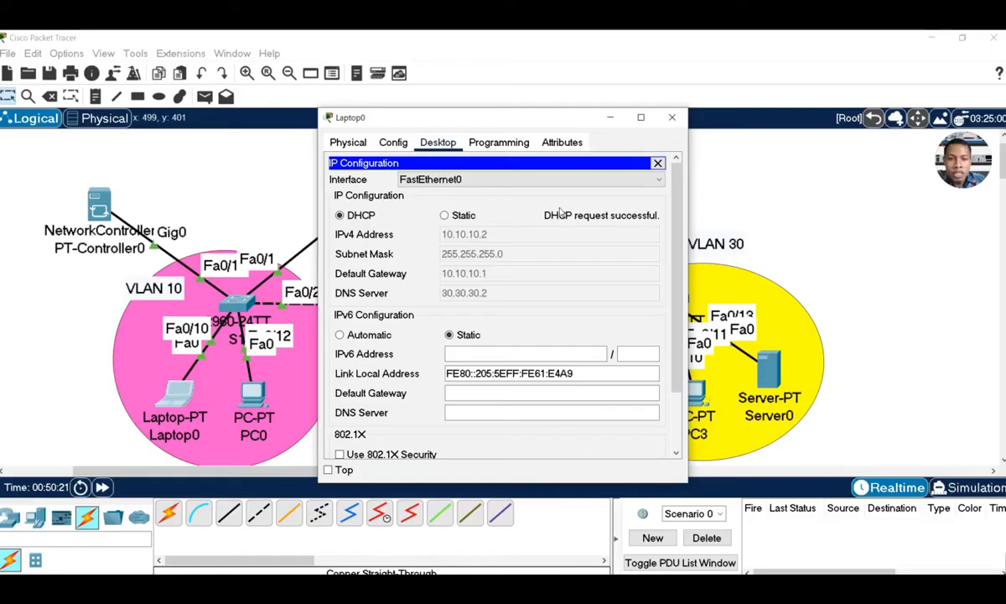
{"action": "left_click_drag", "start_coordinate": [494, 122], "coordinate": [707, 121]}
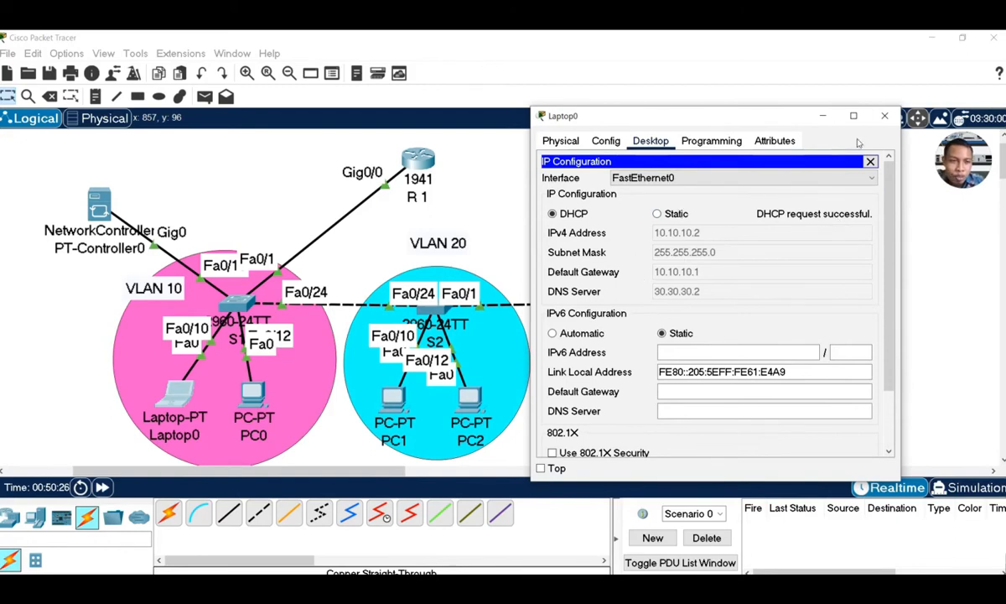
{"action": "left_click", "coordinate": [885, 116]}
Switch PC0's IP configuration to DHCP so it receives 10.10.10.3
{"action": "left_click", "coordinate": [253, 394]}
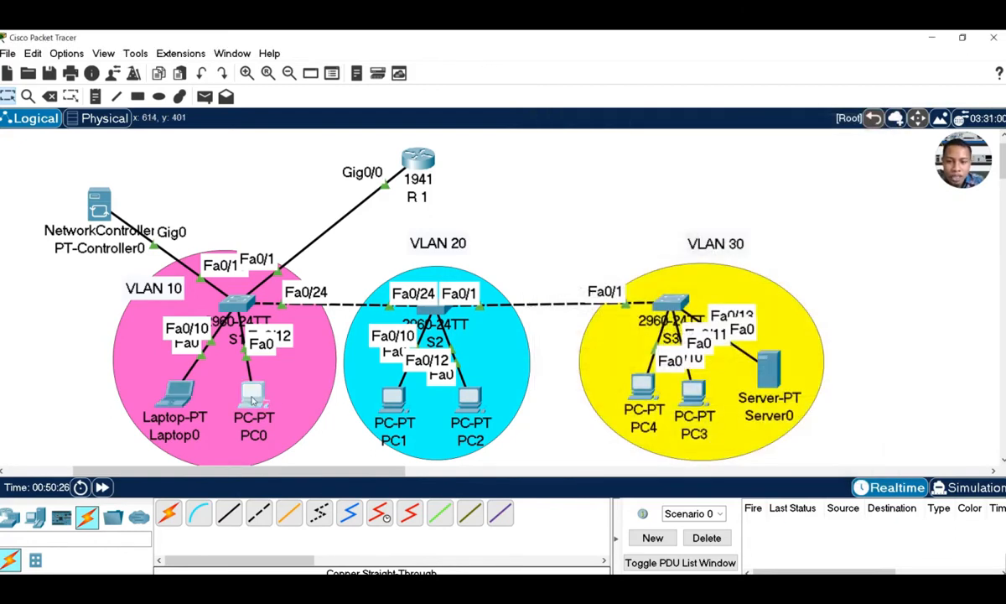
{"action": "left_click", "coordinate": [443, 142]}
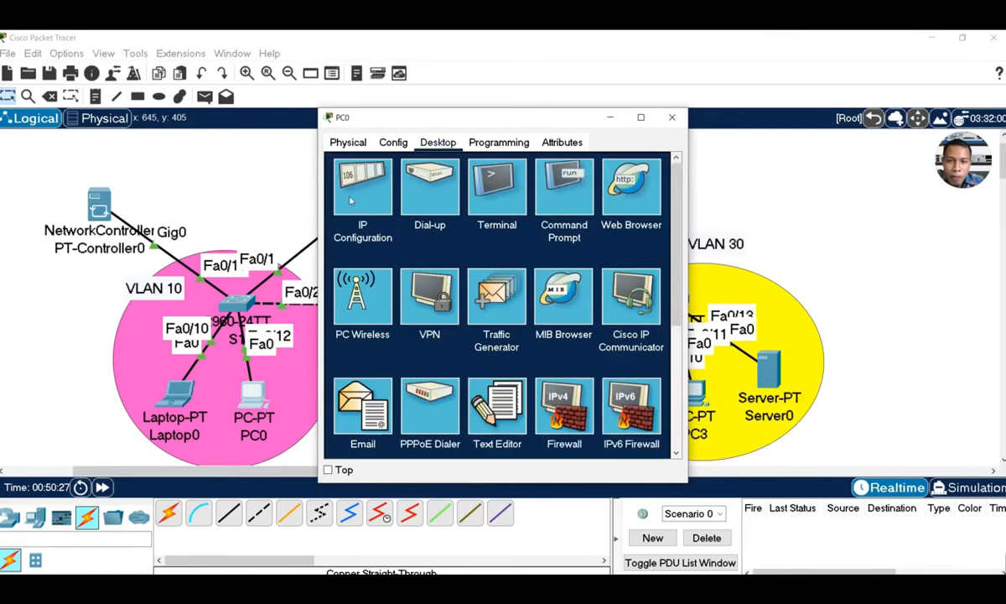
{"action": "left_click", "coordinate": [356, 181]}
{"action": "left_click", "coordinate": [340, 214]}
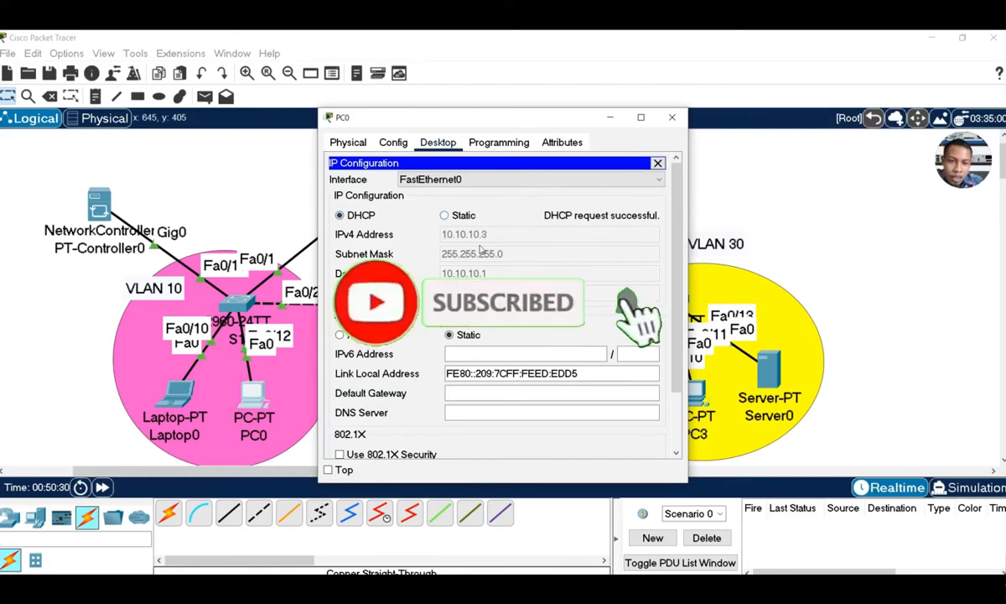
{"action": "left_click", "coordinate": [671, 117]}
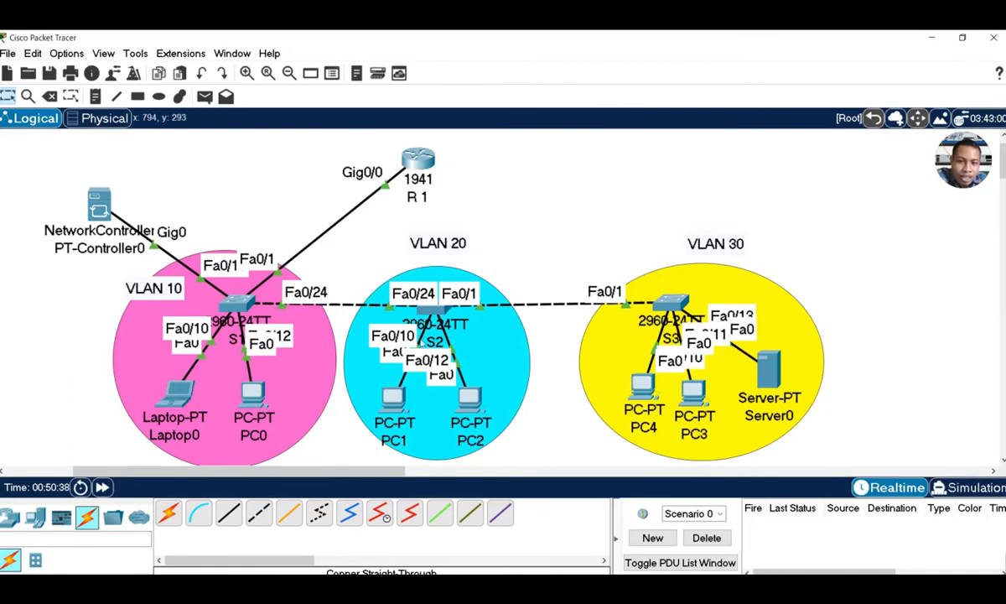
Switch PC1's IP configuration to DHCP so it receives 20.20.20.2
{"action": "left_click", "coordinate": [391, 394]}
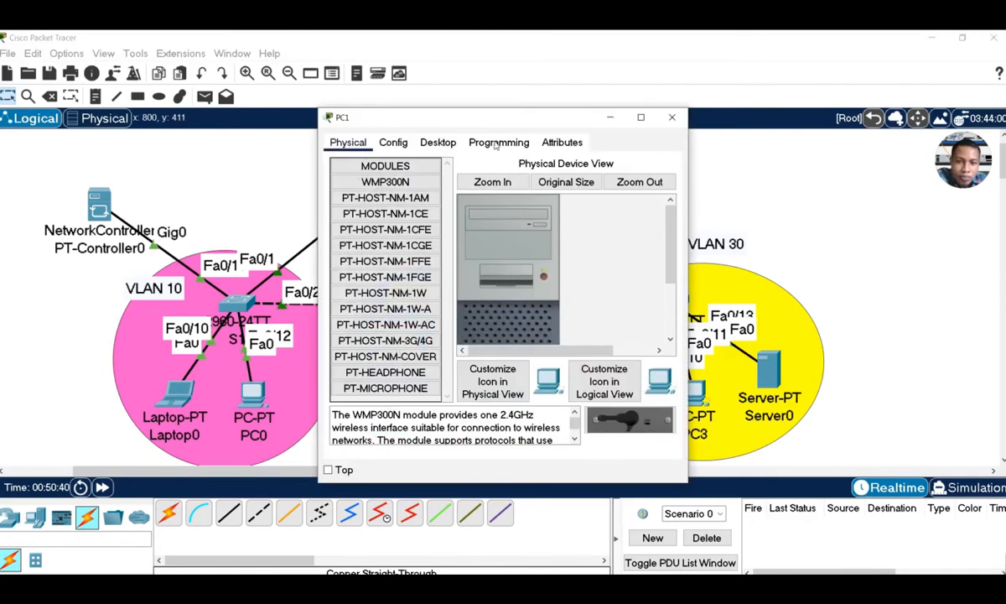
{"action": "left_click", "coordinate": [437, 141]}
{"action": "left_click", "coordinate": [366, 198]}
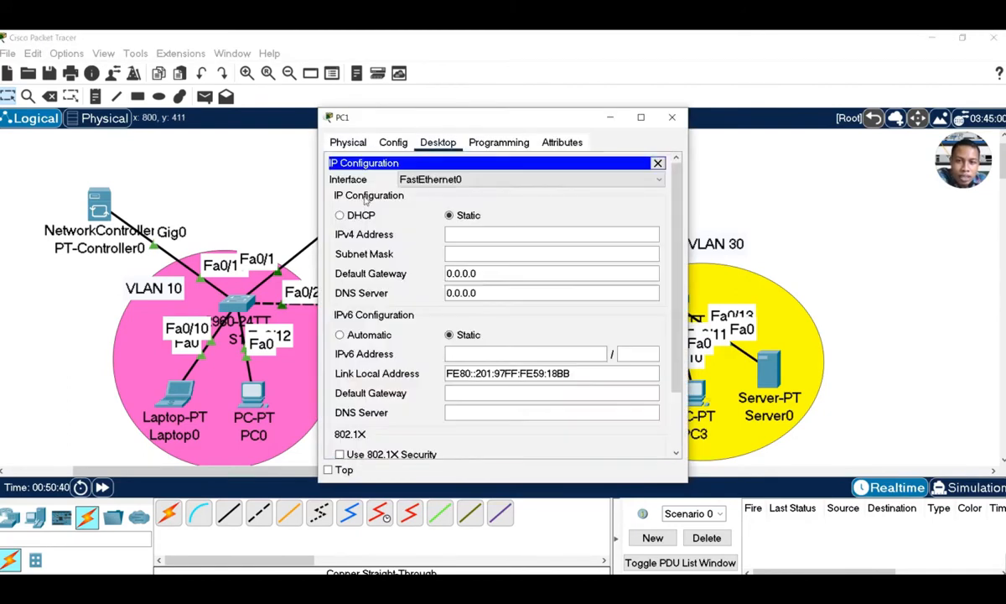
{"action": "left_click", "coordinate": [364, 220]}
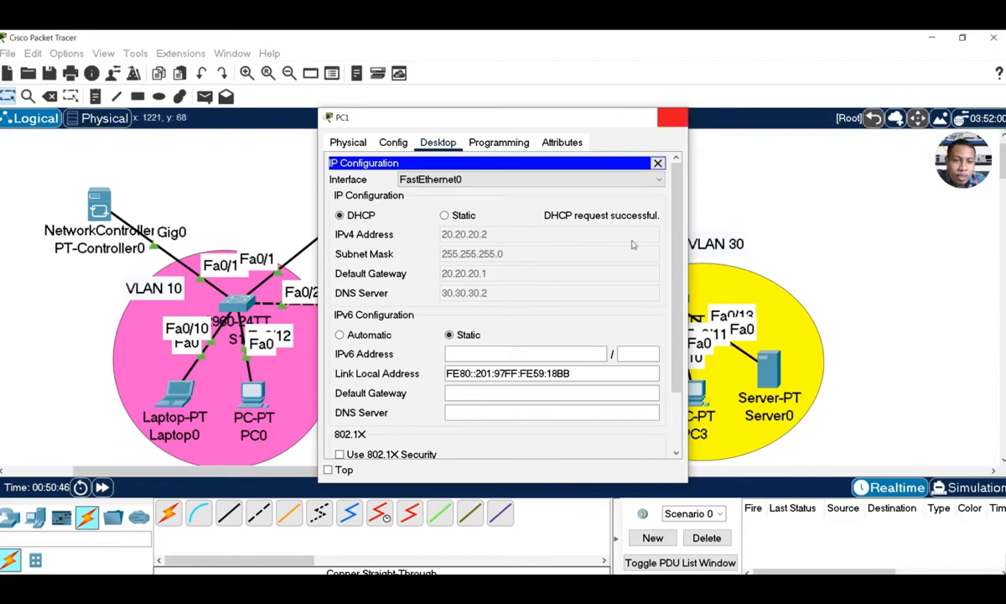
{"action": "left_click", "coordinate": [672, 116]}
Set PC2 to DHCP and retry via Static/DHCP; it falls back to 169.254.61.189
{"action": "left_click", "coordinate": [470, 400]}
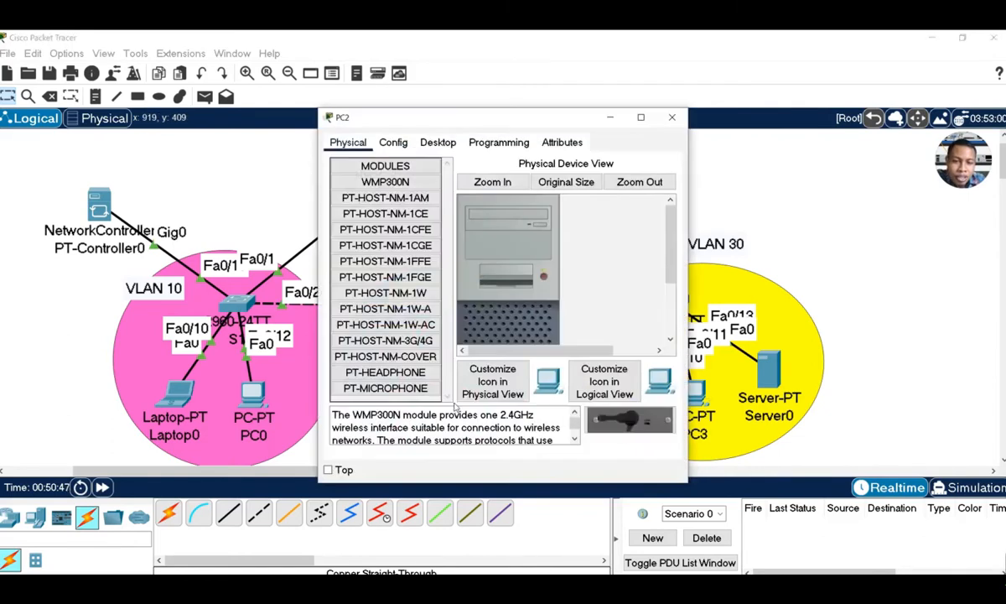
{"action": "left_click", "coordinate": [438, 143]}
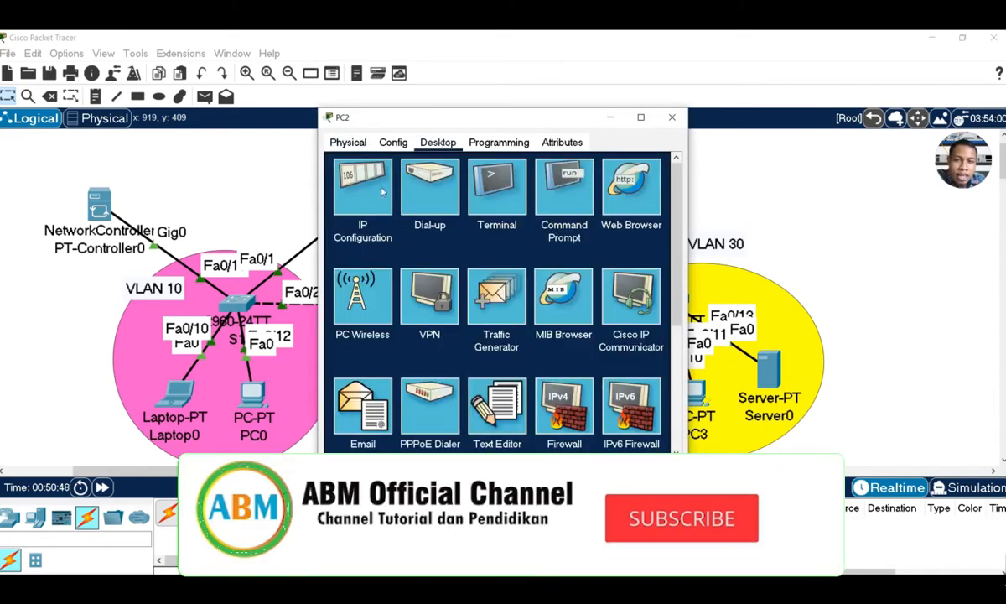
{"action": "left_click", "coordinate": [362, 201]}
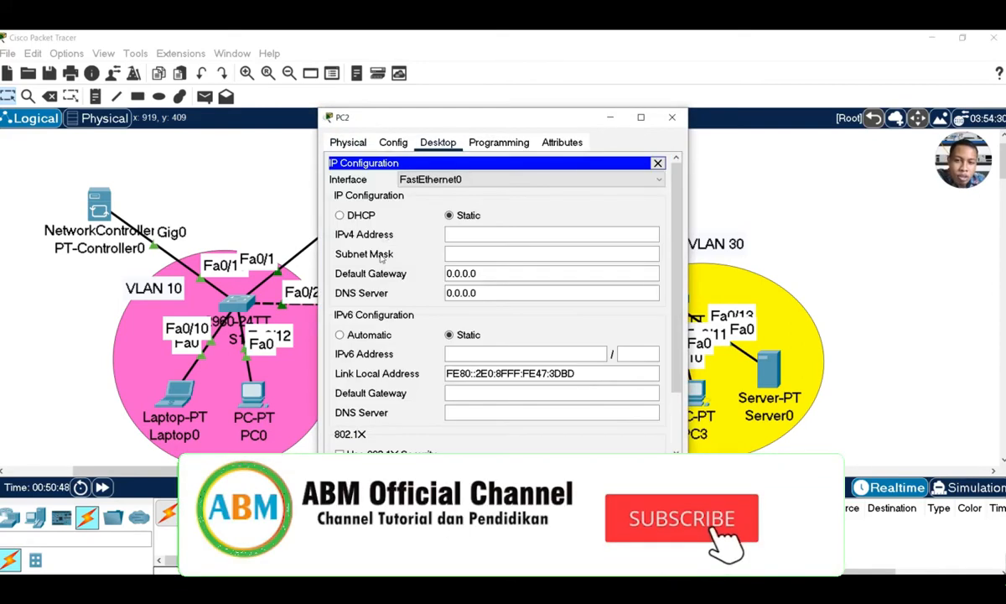
{"action": "left_click", "coordinate": [339, 216]}
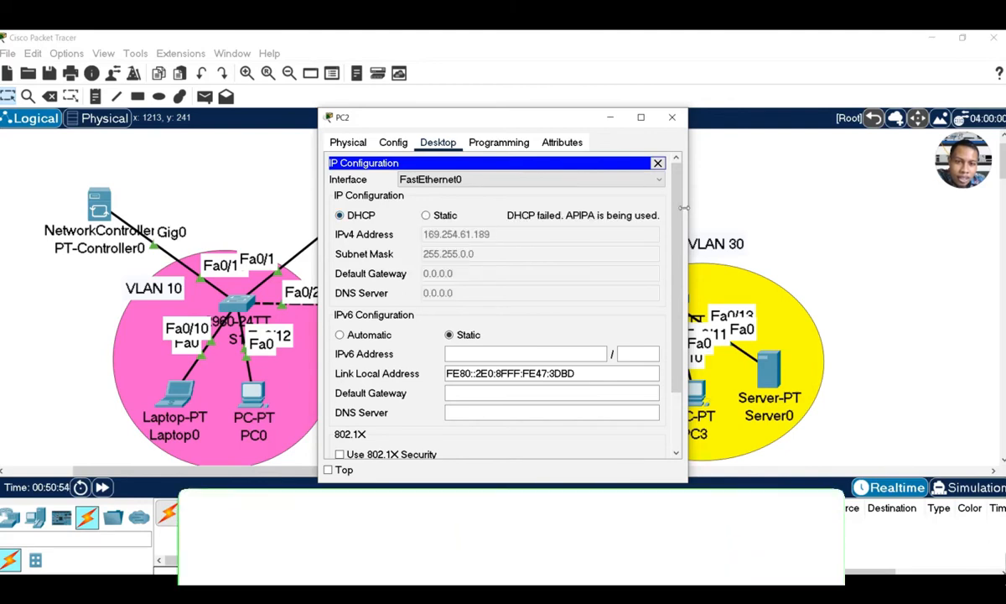
{"action": "left_click", "coordinate": [445, 216]}
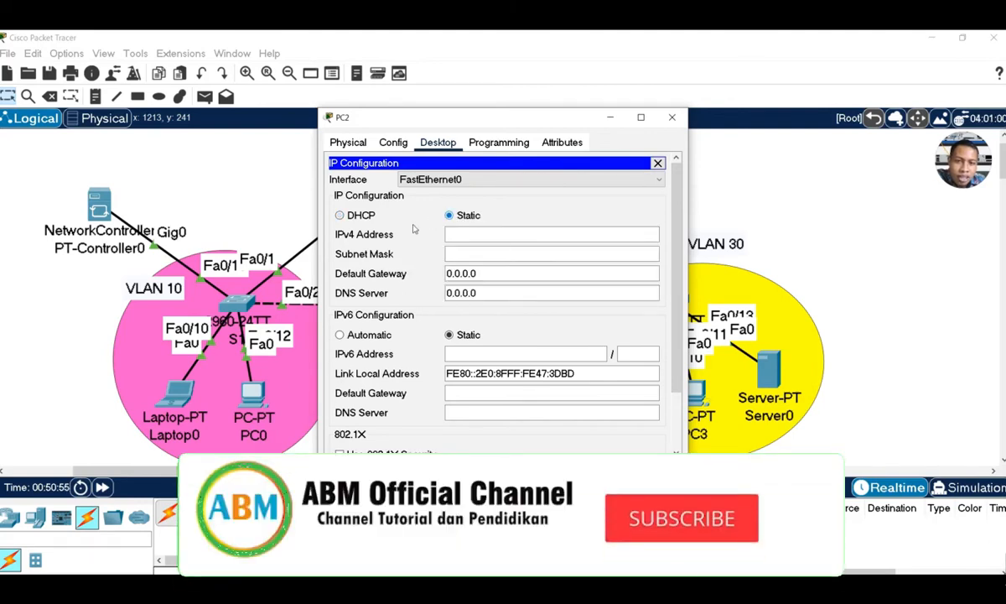
{"action": "left_click", "coordinate": [340, 216]}
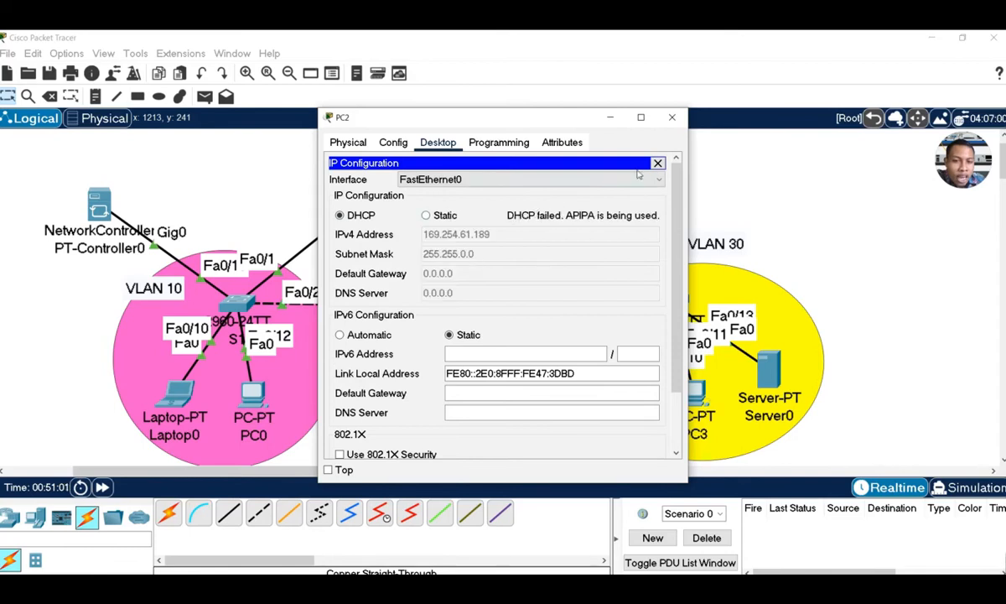
{"action": "left_click", "coordinate": [672, 117]}
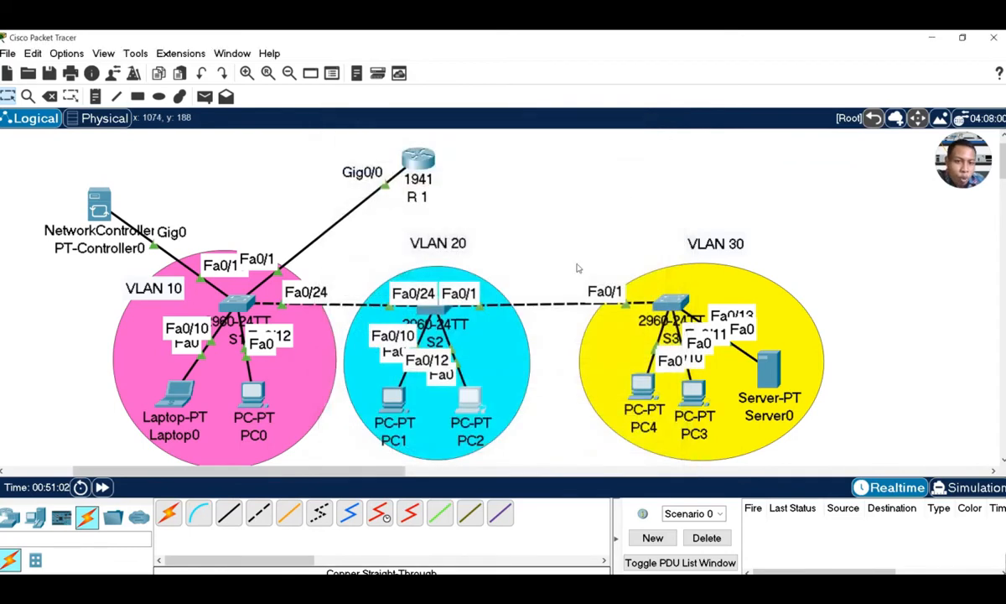
Move PC1 and PC2 into the VLAN 20 circle, then review S2's VLAN table with do sh vlan
{"action": "left_click_drag", "start_coordinate": [470, 393], "coordinate": [515, 403]}
{"action": "left_click_drag", "start_coordinate": [381, 409], "coordinate": [393, 416]}
{"action": "left_click", "coordinate": [430, 310]}
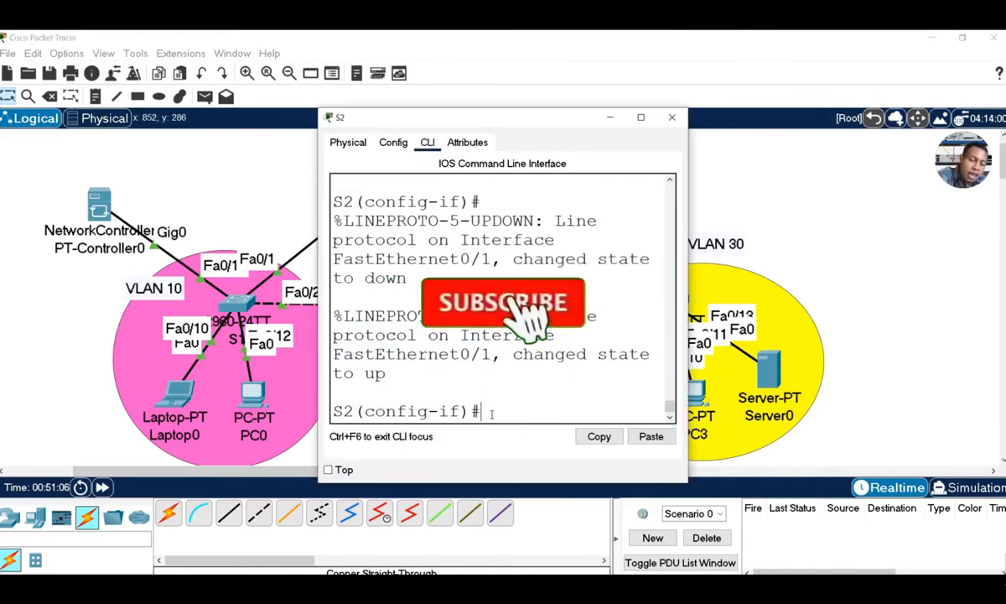
{"action": "type", "text": "ex"}
{"action": "key", "text": "Return"}
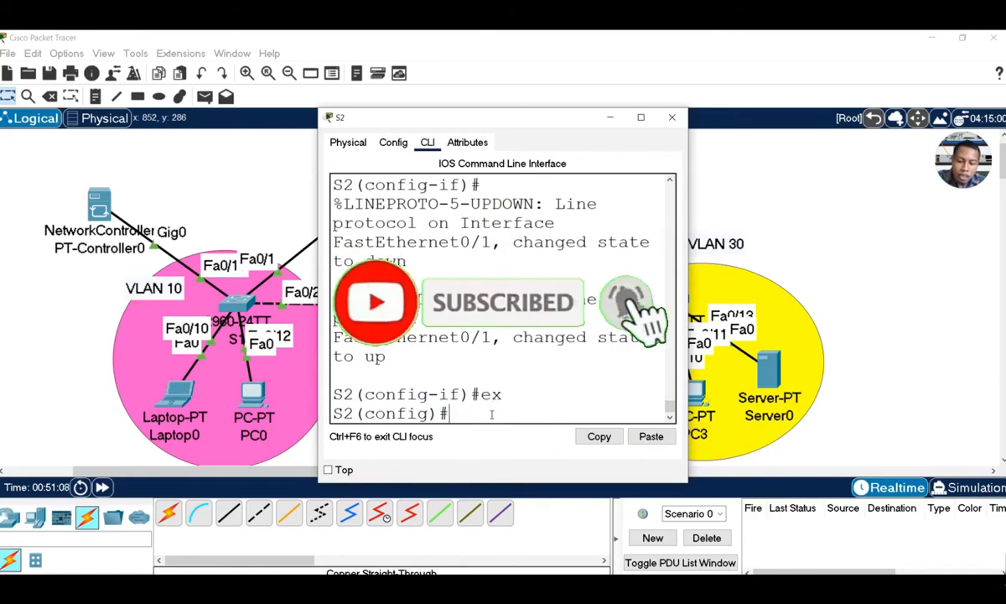
{"action": "type", "text": "do sh vlan"}
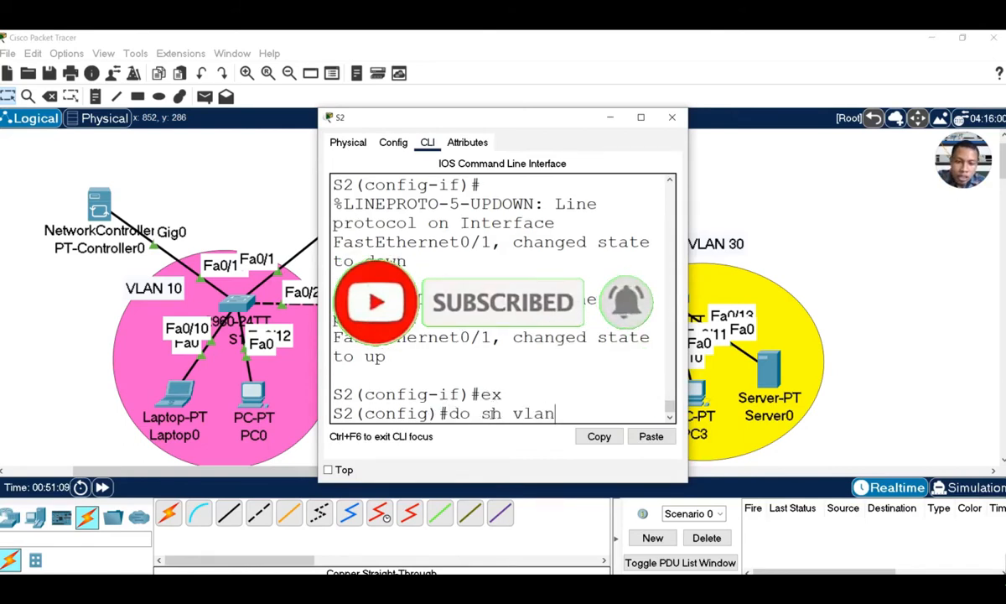
{"action": "key", "text": "Return"}
{"action": "key", "text": "space"}
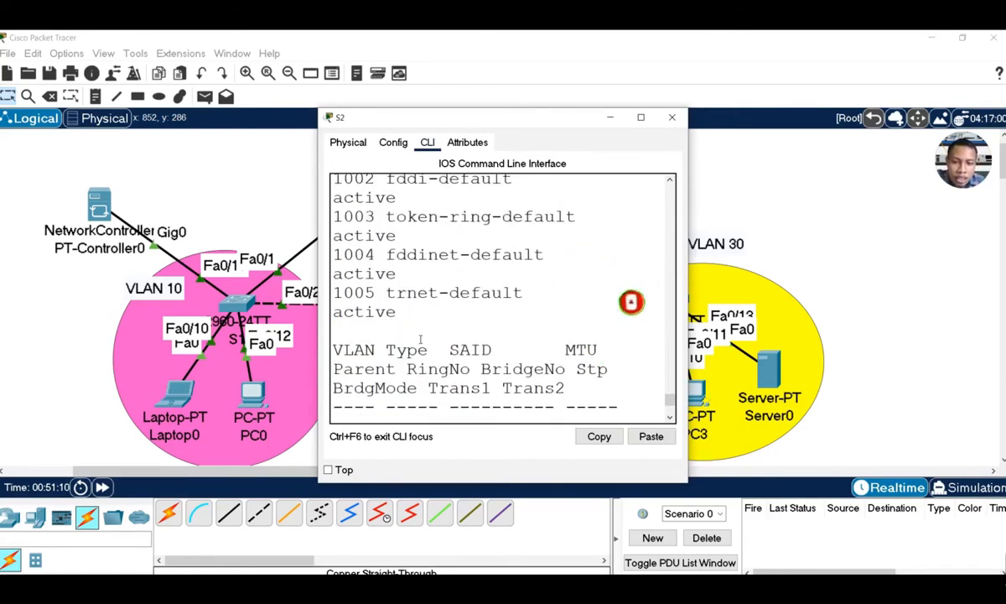
{"action": "scroll", "coordinate": [416, 341], "scroll_direction": "up", "scroll_amount": 2}
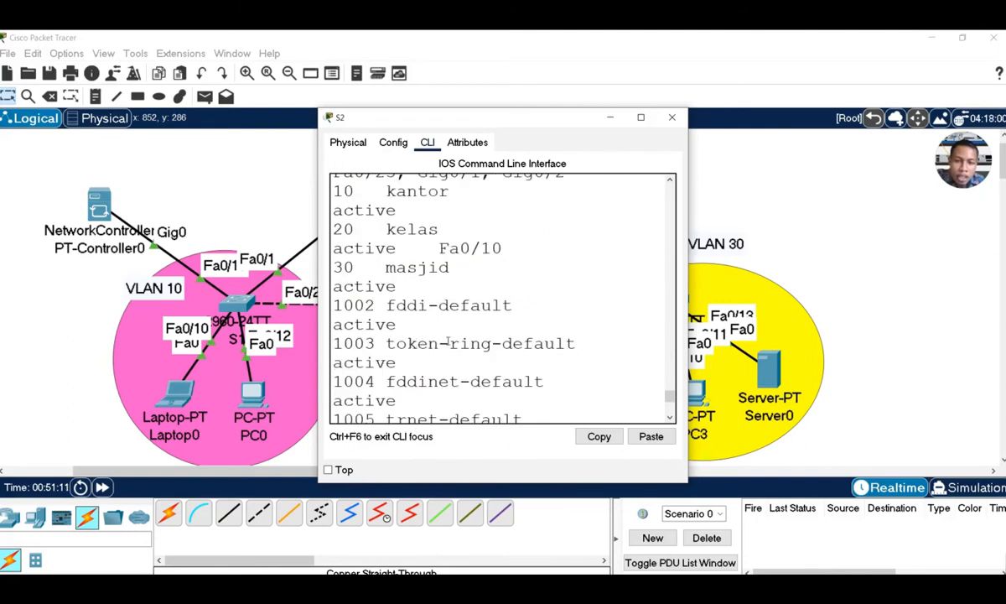
{"action": "scroll", "coordinate": [447, 341], "scroll_direction": "up", "scroll_amount": 1}
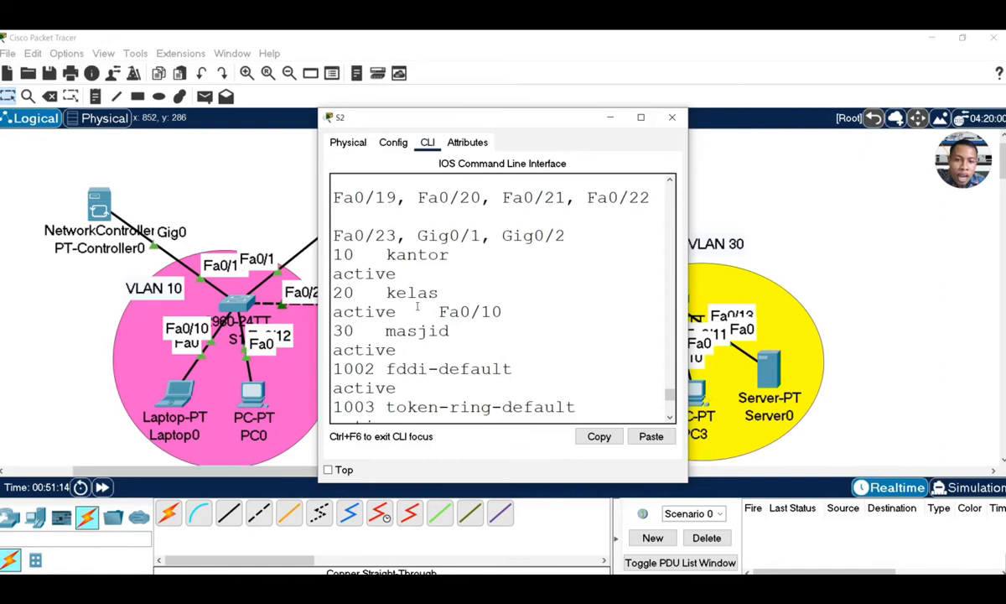
{"action": "left_click_drag", "start_coordinate": [333, 293], "coordinate": [503, 312]}
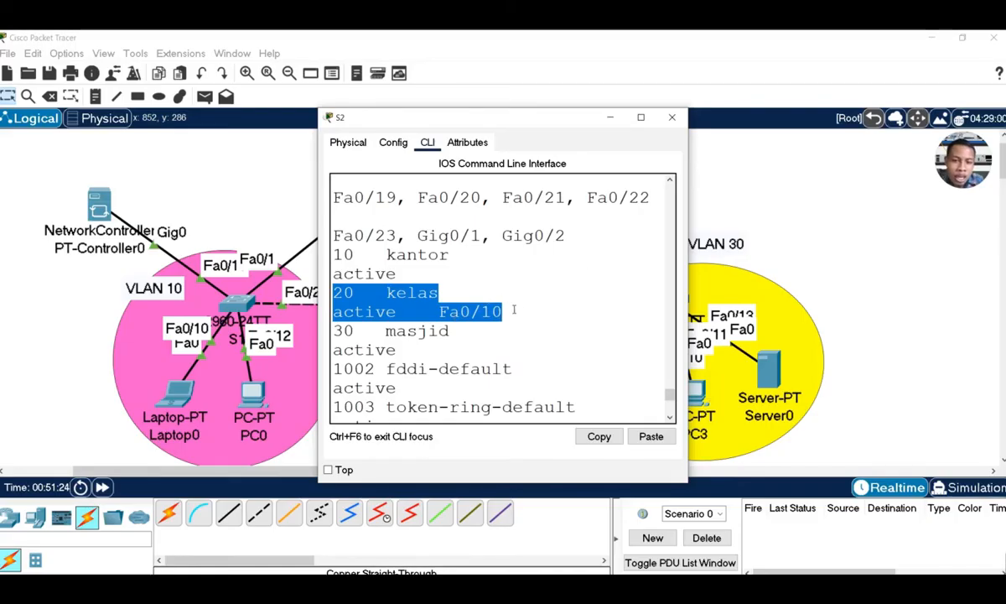
{"action": "scroll", "coordinate": [543, 317], "scroll_direction": "down", "scroll_amount": 7}
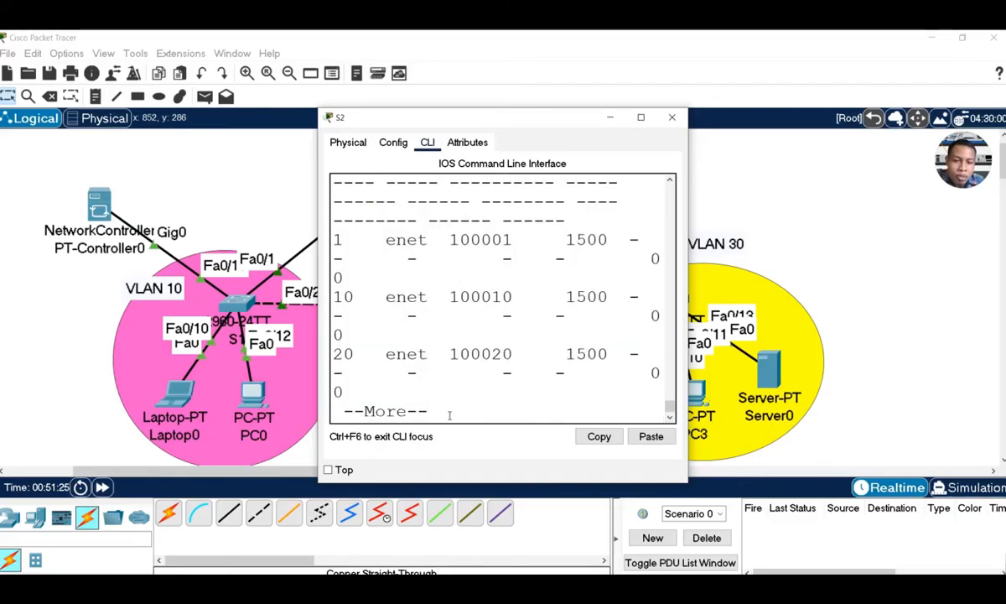
{"action": "key", "text": "space"}
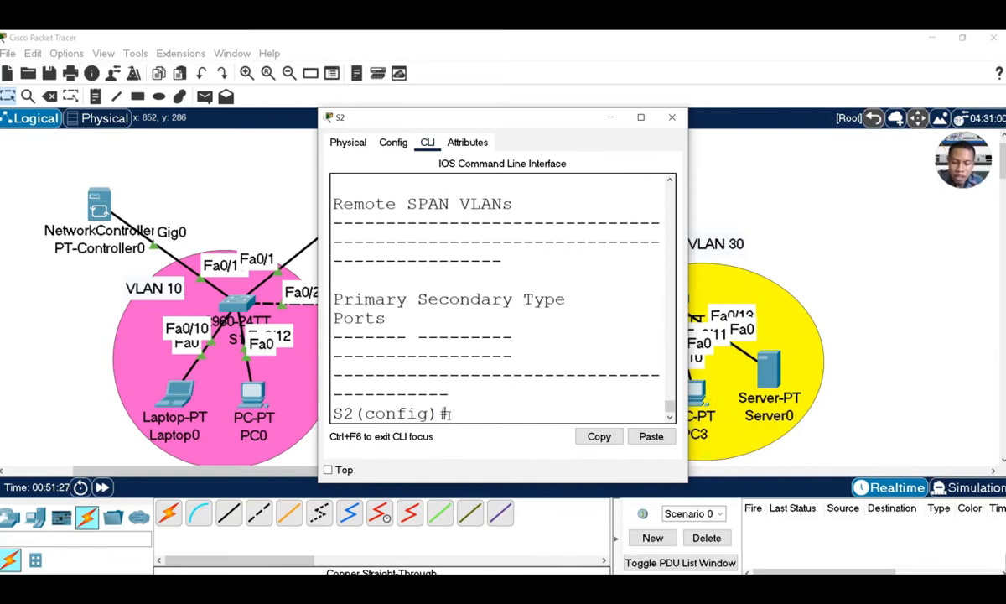
Make S2 ports Fa0/10–20 access ports in VLAN 20
{"action": "type", "text": "in"}
{"action": "key", "text": "Tab"}
{"action": "type", "text": "r"}
{"action": "key", "text": "Tab"}
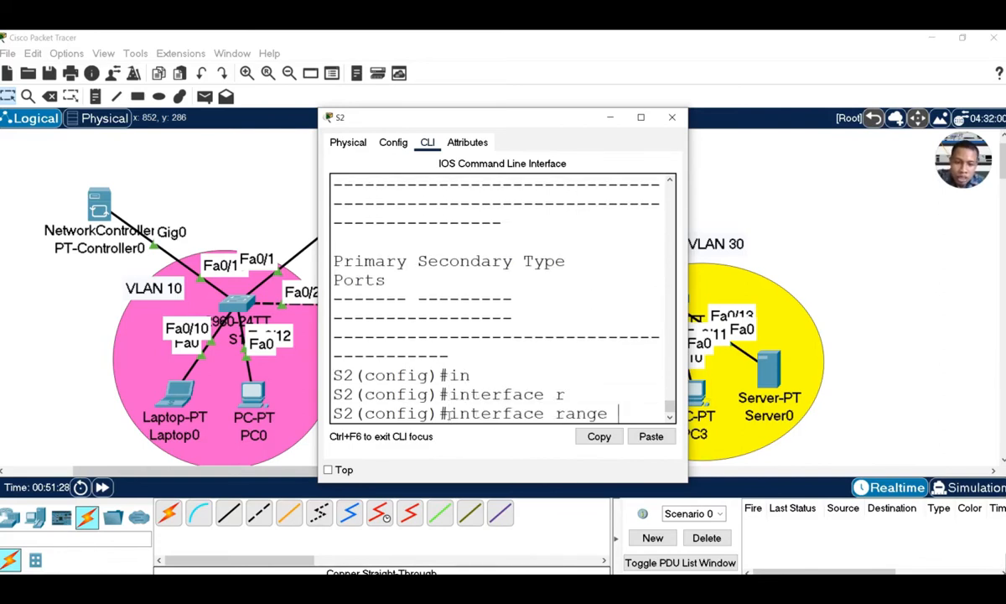
{"action": "type", "text": "fa0/1"}
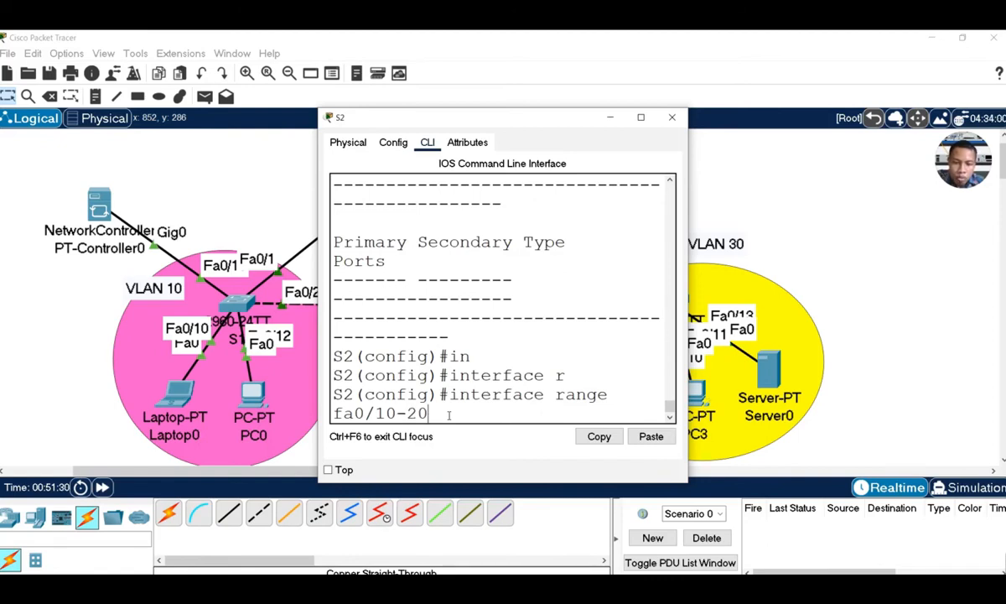
{"action": "type", "text": "0-20"}
{"action": "key", "text": "Return"}
{"action": "type", "text": "sw"}
{"action": "key", "text": "Tab"}
{"action": "type", "text": "ac"}
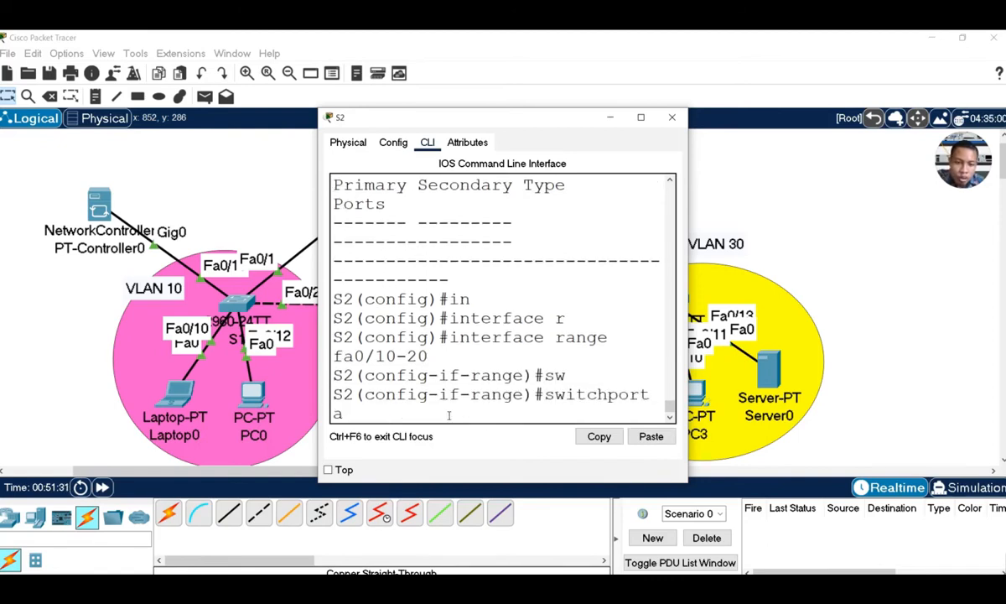
{"action": "key", "text": "Tab"}
{"action": "type", "text": "v"}
{"action": "key", "text": "Tab"}
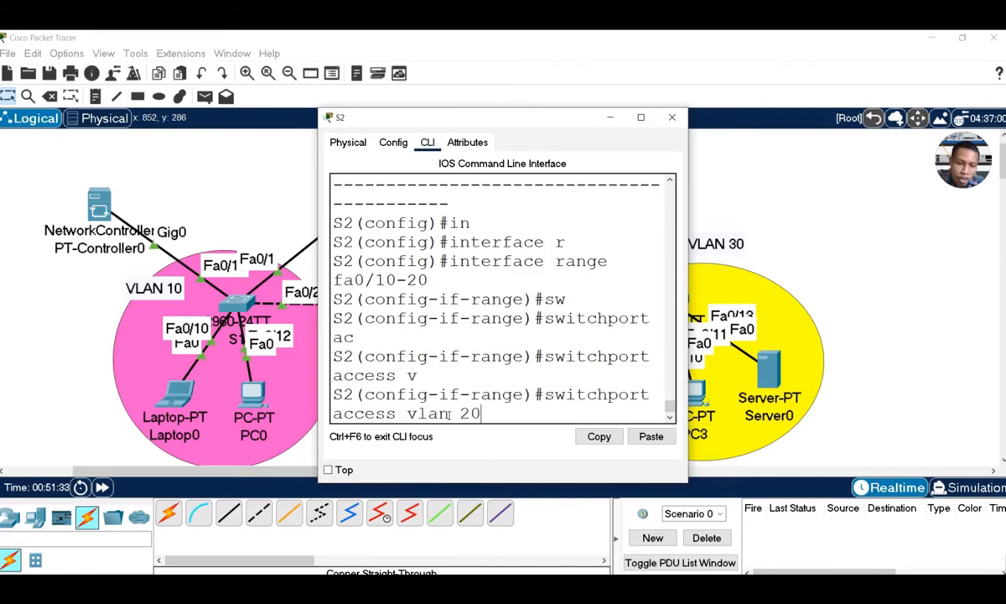
{"action": "type", "text": "20"}
{"action": "key", "text": "Return"}
{"action": "left_click", "coordinate": [612, 124]}
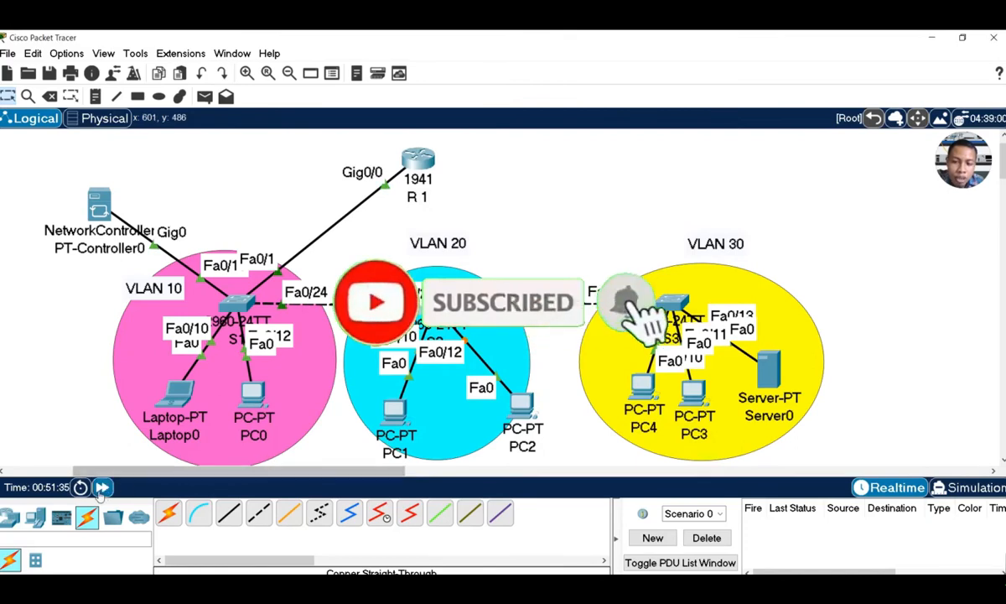
Fast-forward the simulation time and recheck PC2's IP configuration
{"action": "left_click", "coordinate": [102, 487]}
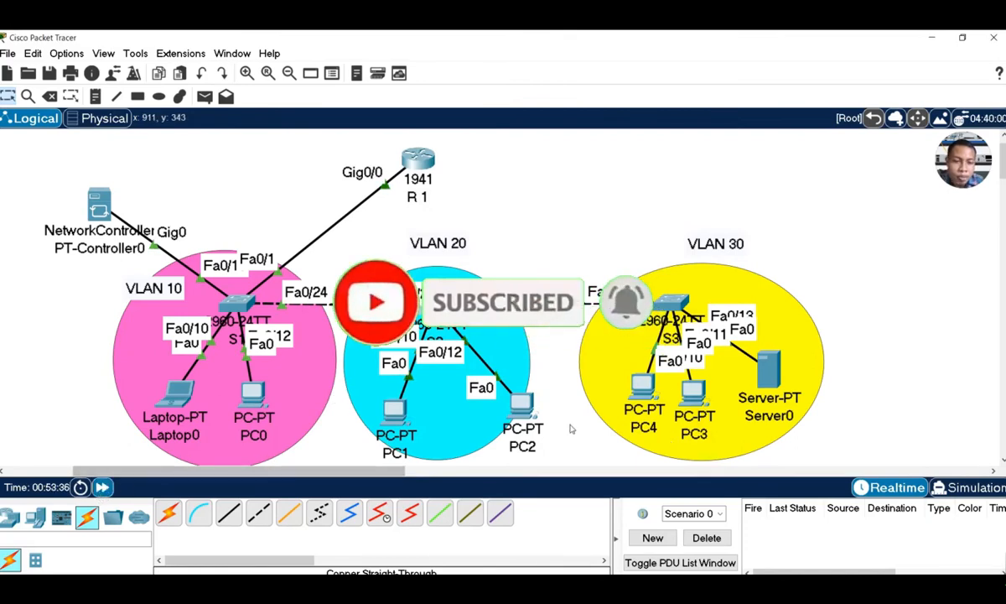
{"action": "left_click", "coordinate": [521, 403]}
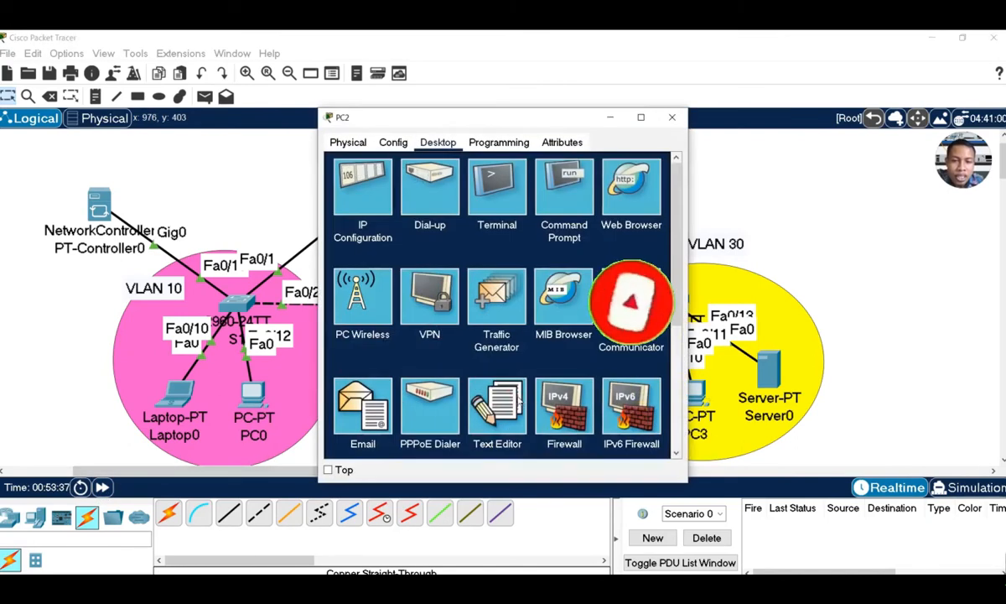
{"action": "left_click", "coordinate": [384, 293]}
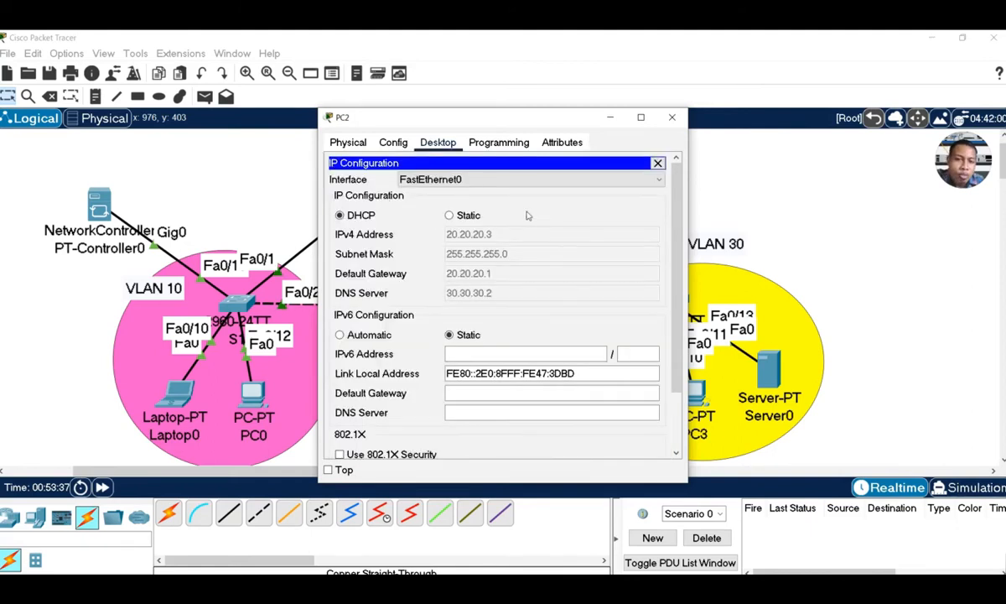
{"action": "left_click", "coordinate": [673, 118]}
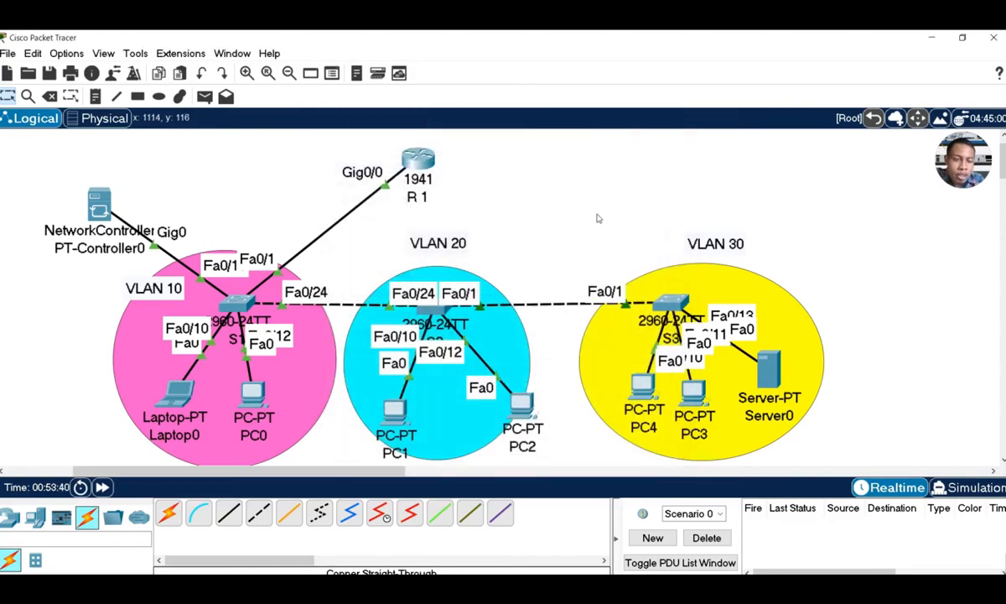
Switch PC4 to DHCP, receiving 30.30.30.2 with gateway 30.30.30.1
{"action": "left_click", "coordinate": [646, 384]}
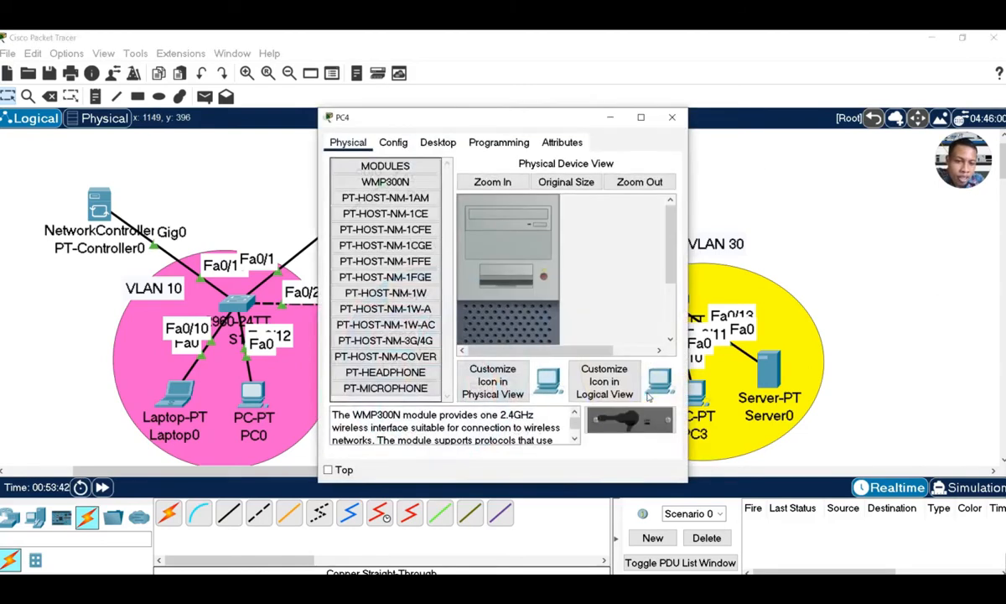
{"action": "left_click", "coordinate": [438, 142]}
{"action": "left_click", "coordinate": [344, 175]}
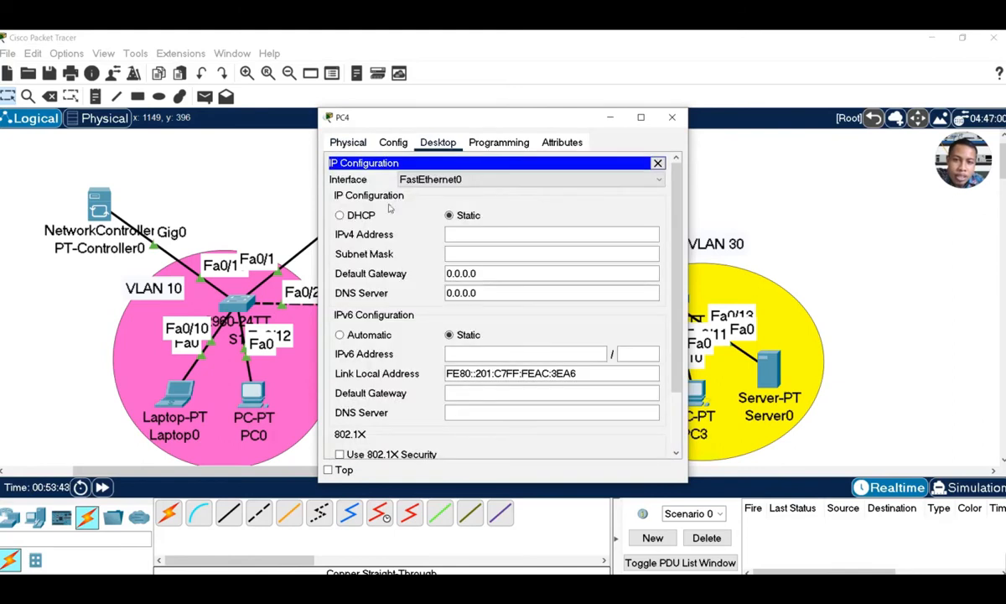
{"action": "left_click", "coordinate": [367, 218]}
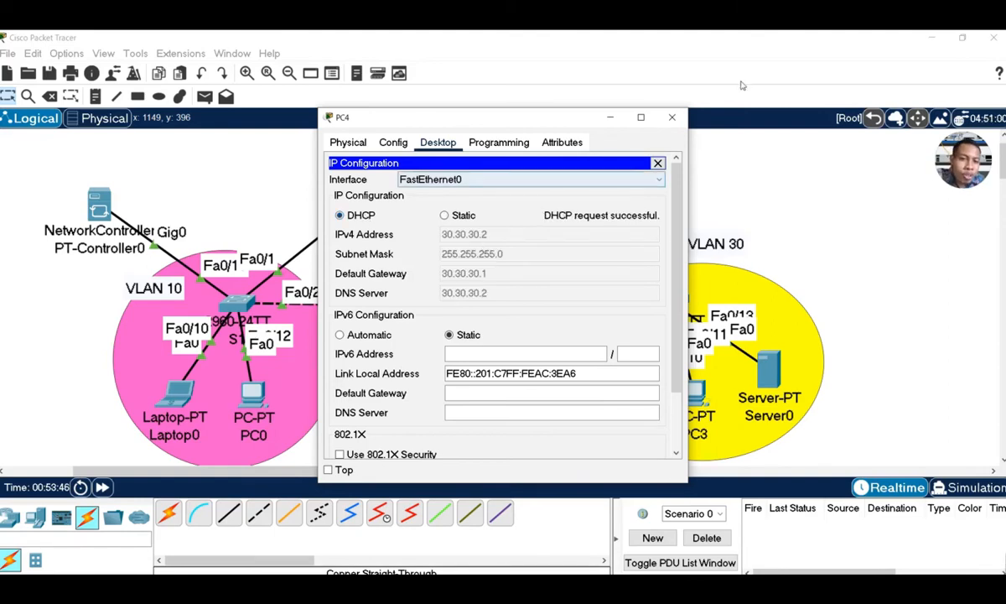
Switch PC3's IP configuration to DHCP
{"action": "left_click", "coordinate": [672, 116]}
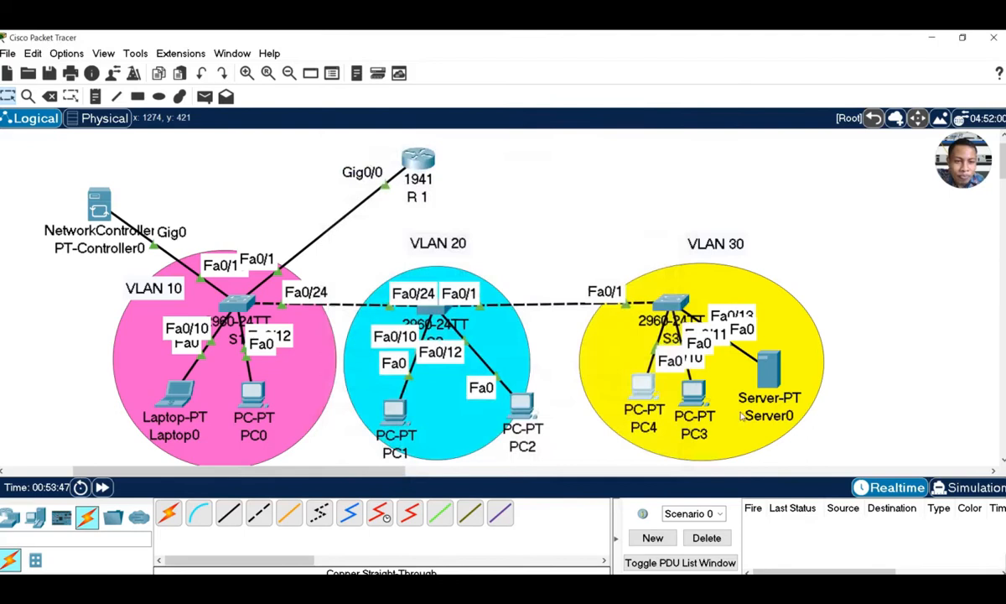
{"action": "left_click", "coordinate": [693, 389]}
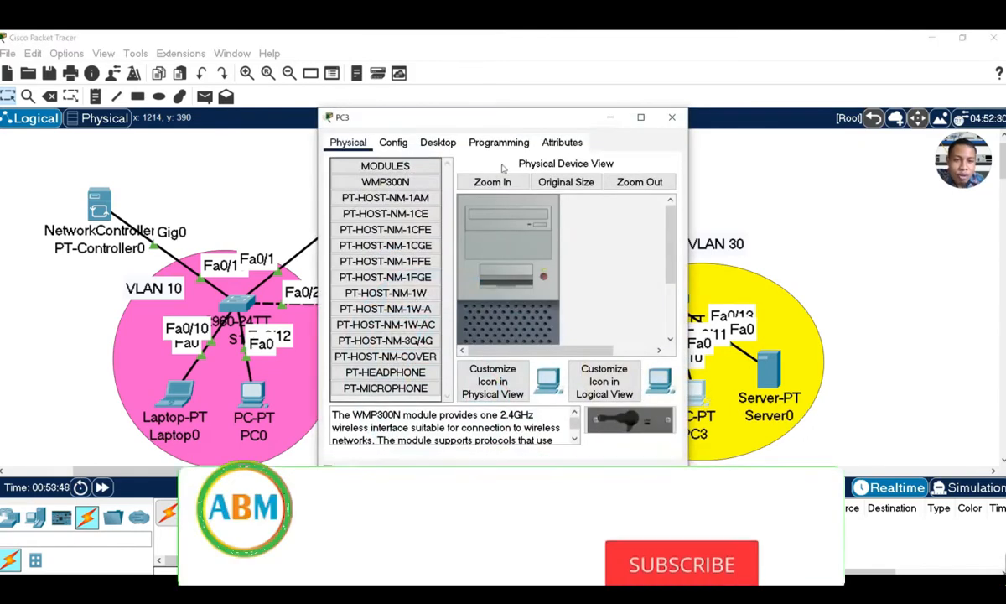
{"action": "left_click", "coordinate": [436, 143]}
{"action": "left_click", "coordinate": [386, 187]}
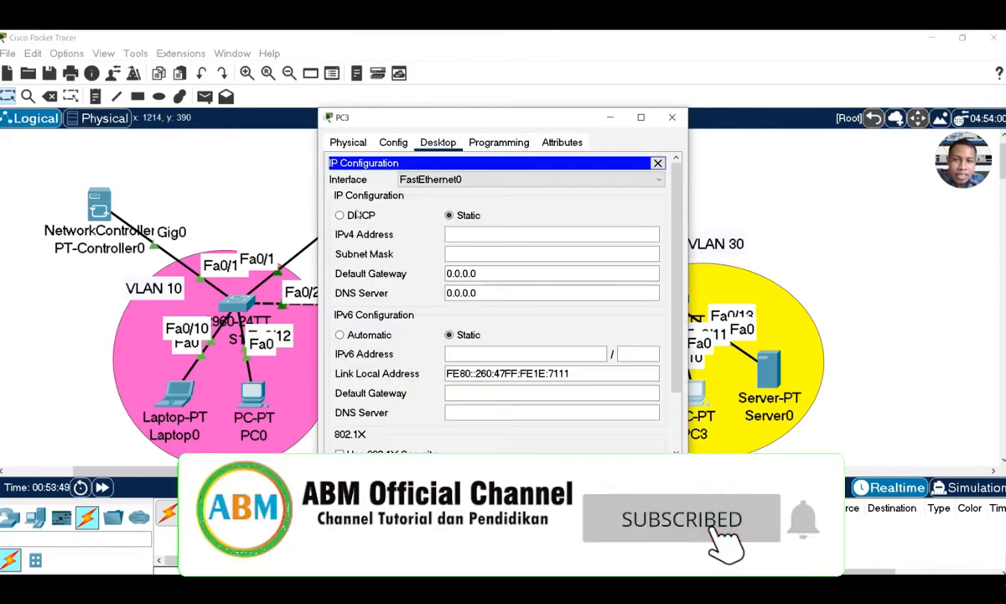
{"action": "left_click", "coordinate": [340, 215]}
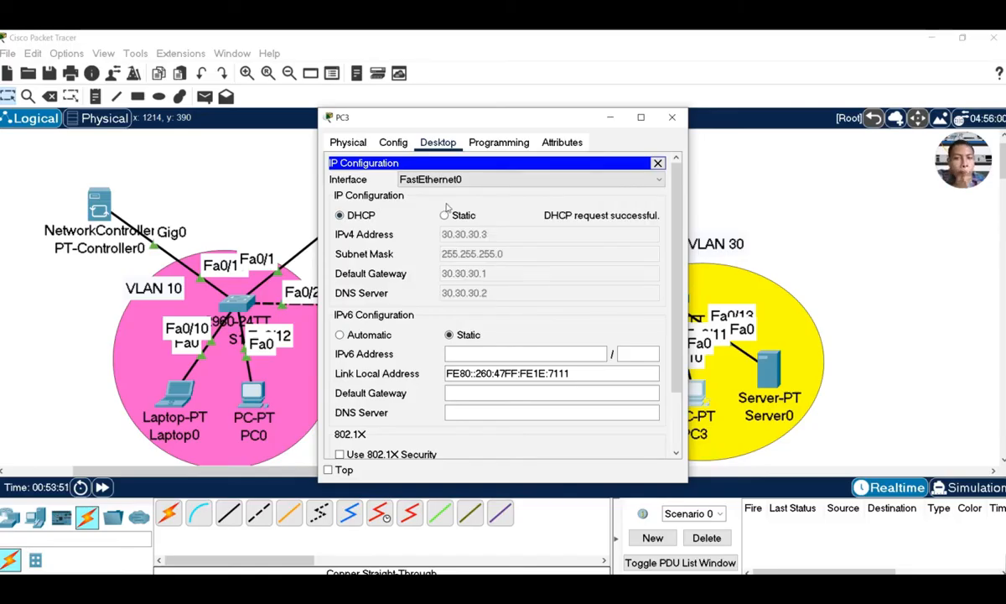
{"action": "left_click", "coordinate": [671, 118]}
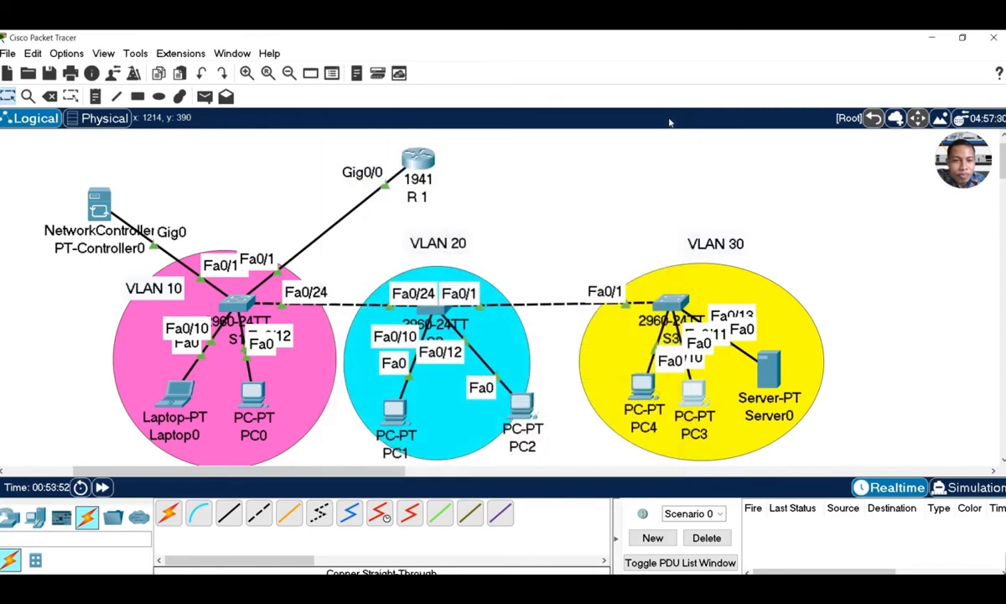
Return PC4 and PC3 to static addressing, leaving their IPv4 address fields empty
{"action": "left_click", "coordinate": [643, 388]}
{"action": "left_click", "coordinate": [376, 191]}
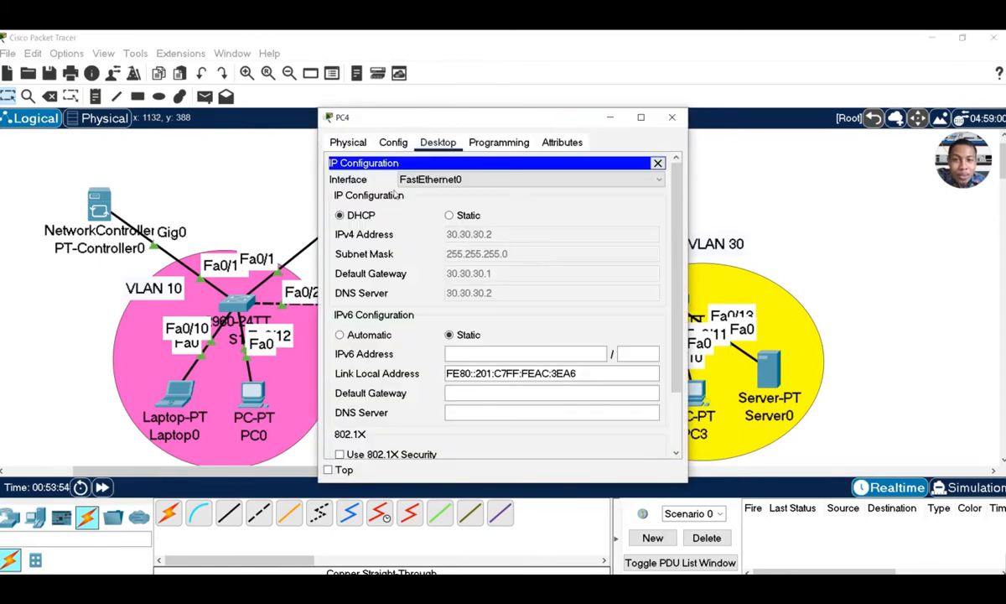
{"action": "left_click", "coordinate": [460, 216]}
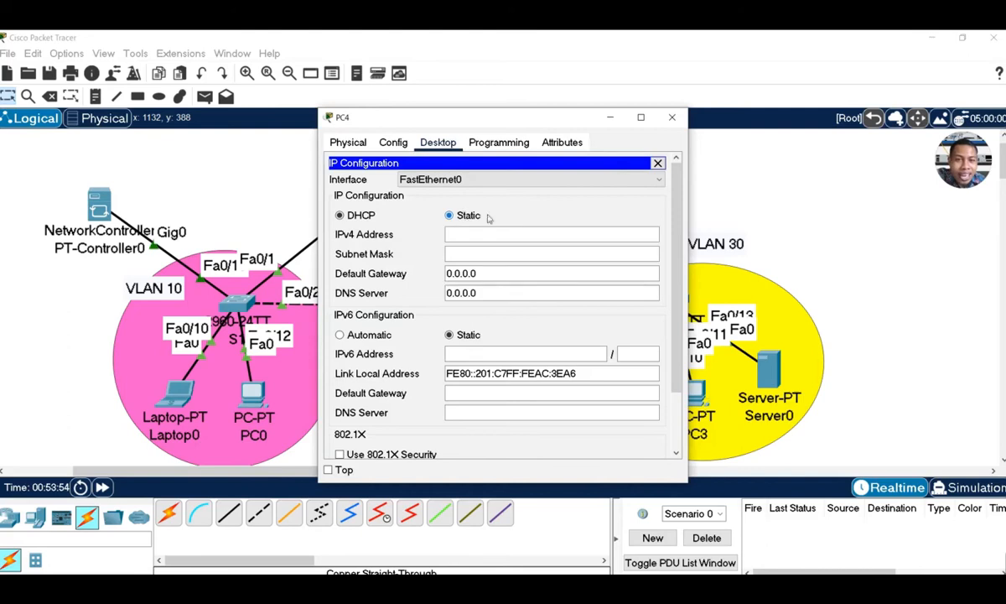
{"action": "left_click", "coordinate": [659, 164]}
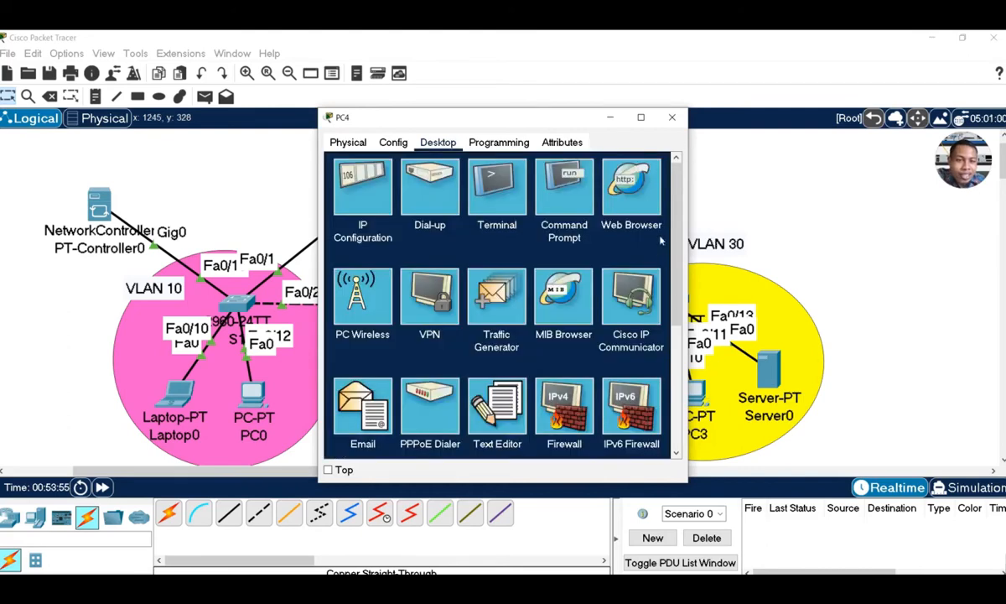
{"action": "left_click", "coordinate": [672, 117]}
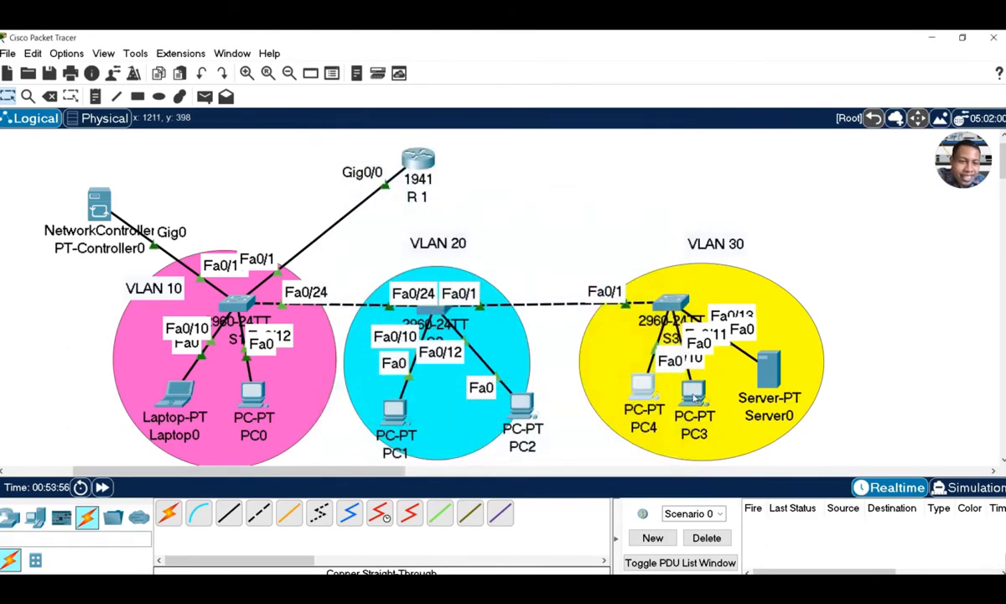
{"action": "left_click", "coordinate": [693, 397]}
{"action": "left_click", "coordinate": [362, 199]}
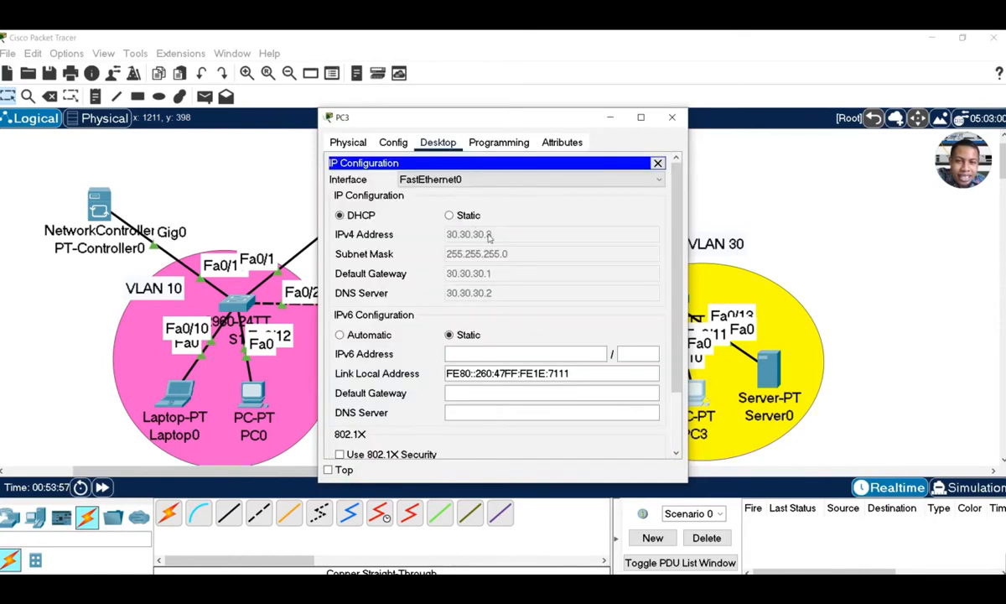
{"action": "left_click", "coordinate": [464, 217]}
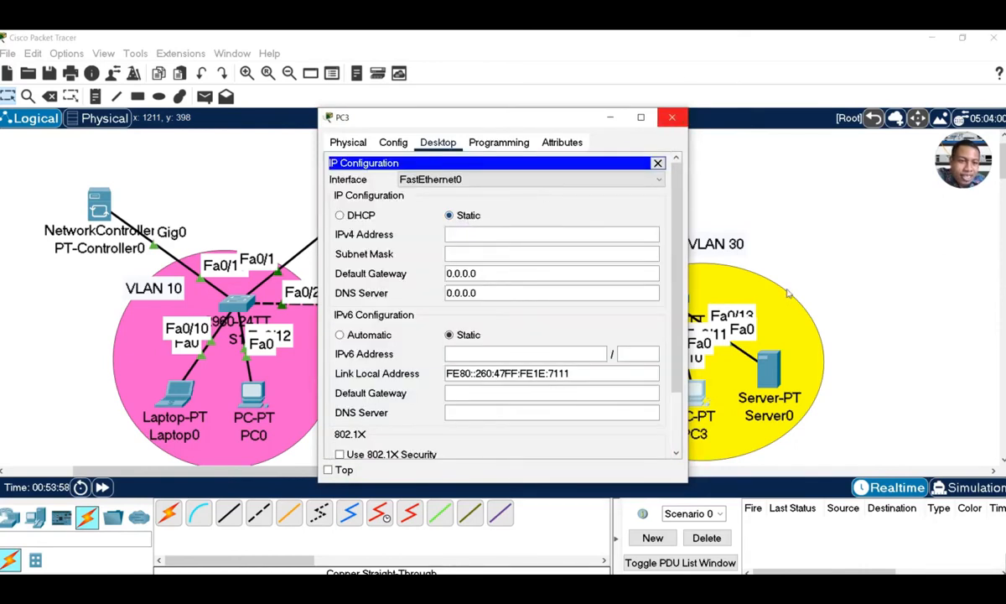
{"action": "left_click", "coordinate": [672, 117]}
Switch Server0 to DHCP so it receives 30.30.30.2
{"action": "left_click", "coordinate": [766, 369]}
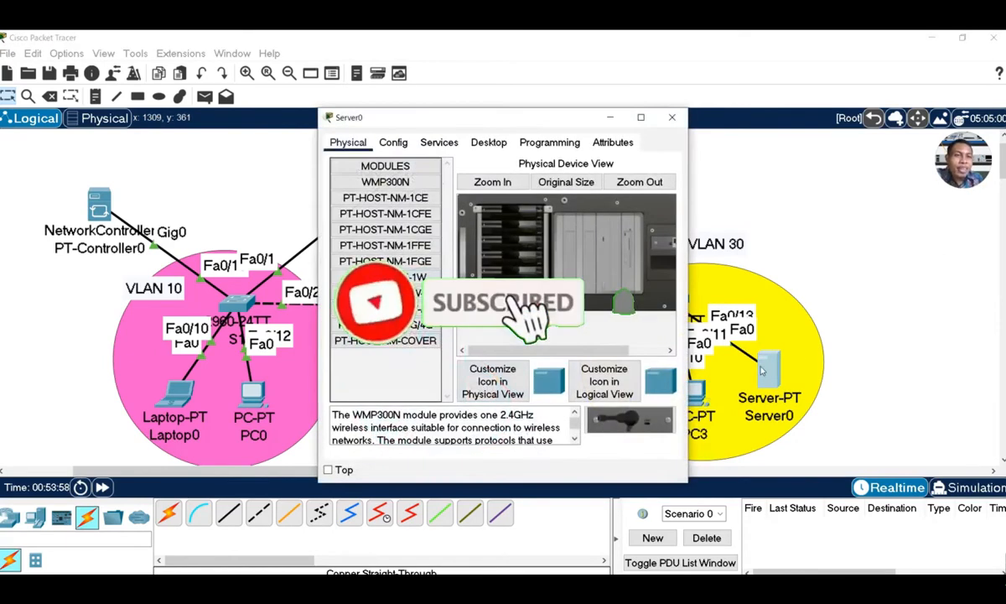
{"action": "left_click", "coordinate": [475, 144]}
{"action": "left_click", "coordinate": [362, 180]}
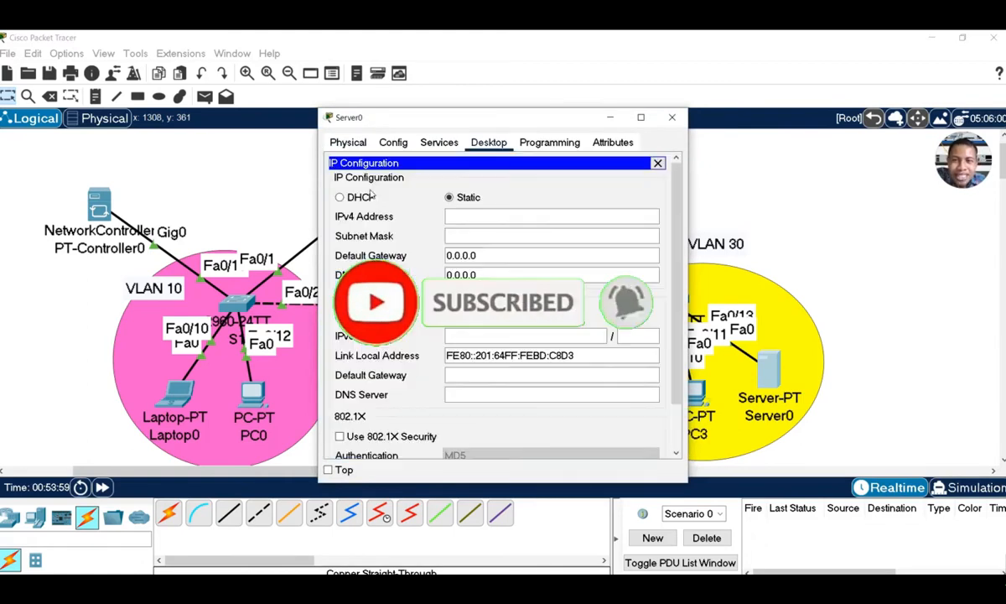
{"action": "left_click", "coordinate": [364, 198]}
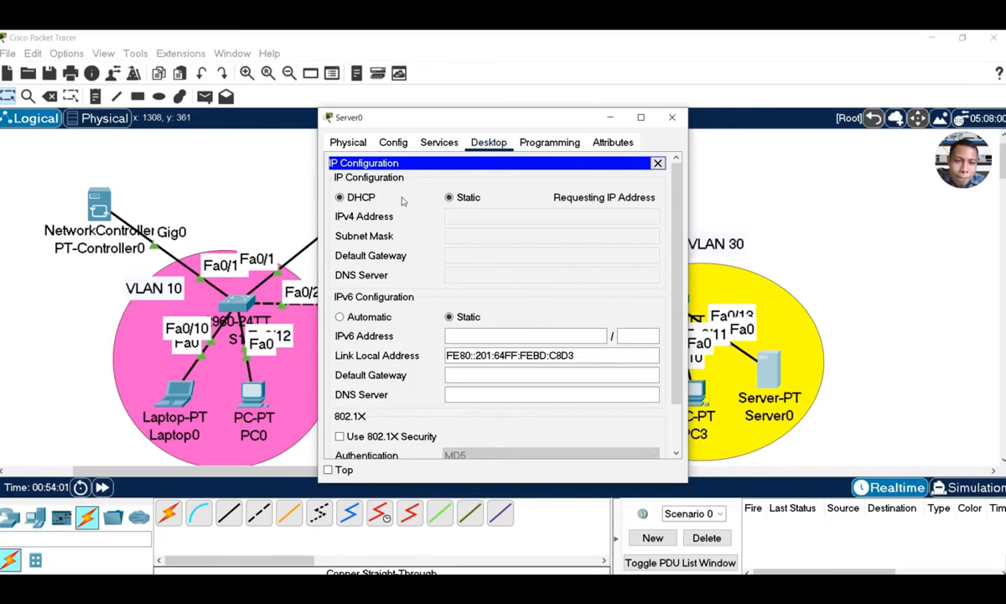
{"action": "left_click", "coordinate": [671, 117]}
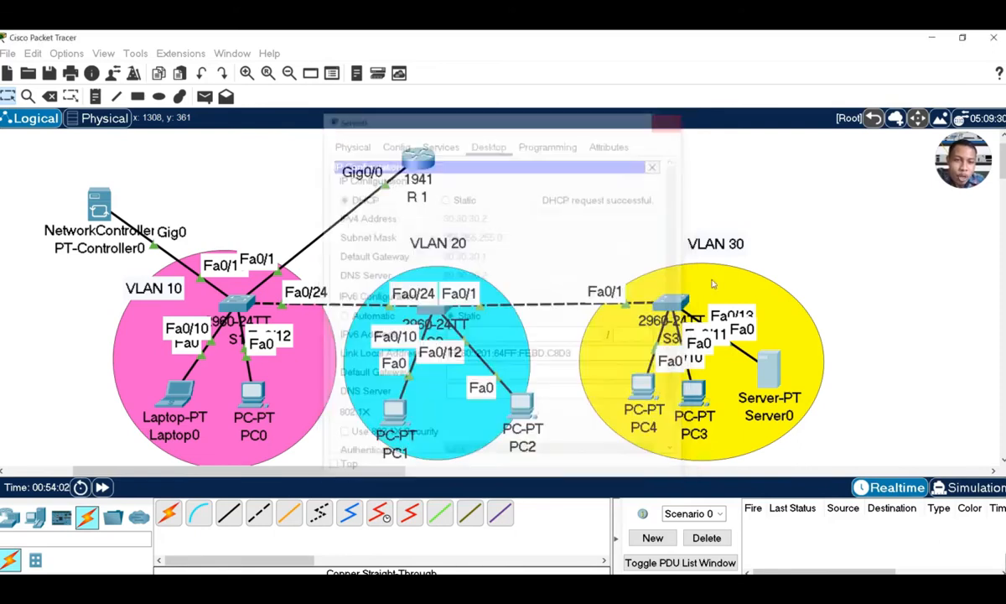
Switch PC3 and PC4 to DHCP; PC4 receives 30.30.30.4 with gateway 30.30.30.1
{"action": "left_click", "coordinate": [691, 396]}
{"action": "left_click", "coordinate": [379, 200]}
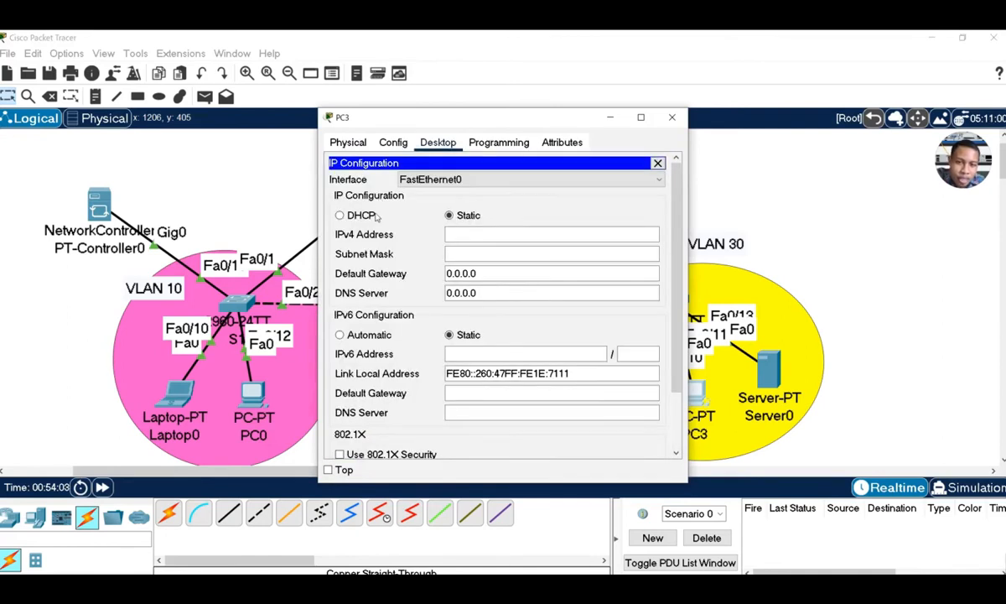
{"action": "left_click", "coordinate": [374, 216]}
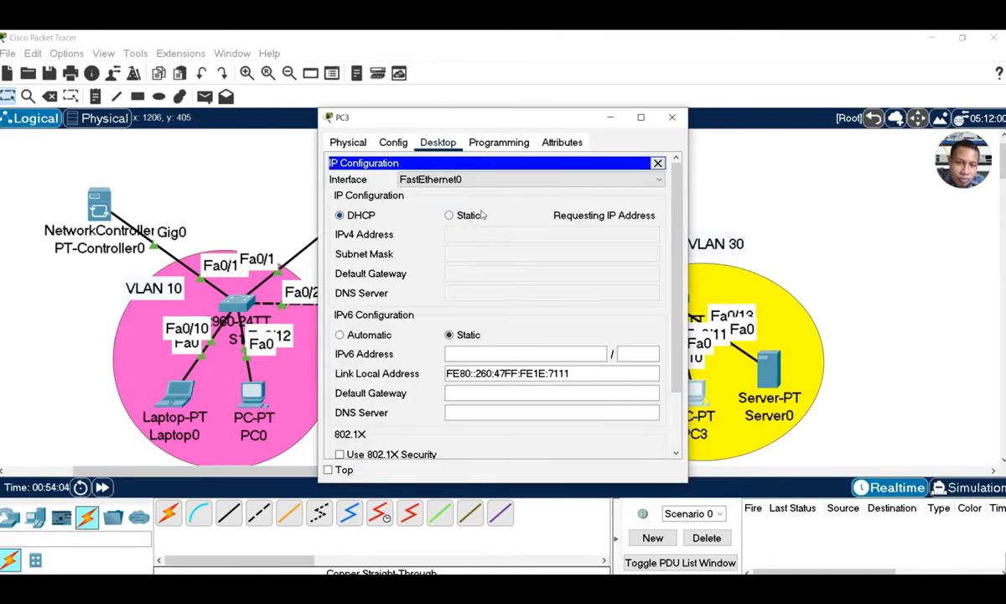
{"action": "left_click", "coordinate": [673, 120]}
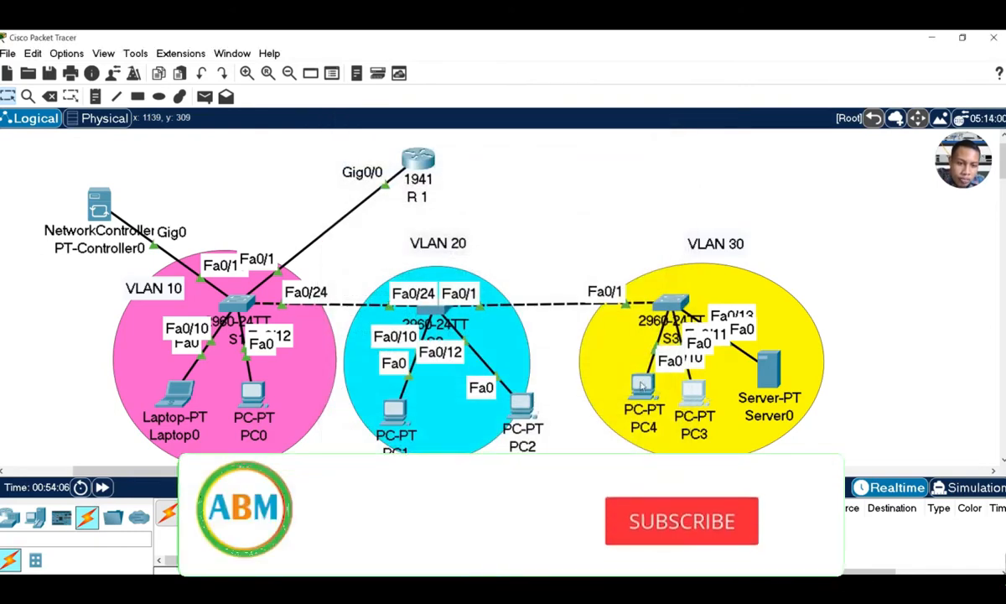
{"action": "left_click", "coordinate": [636, 380]}
{"action": "left_click", "coordinate": [365, 196]}
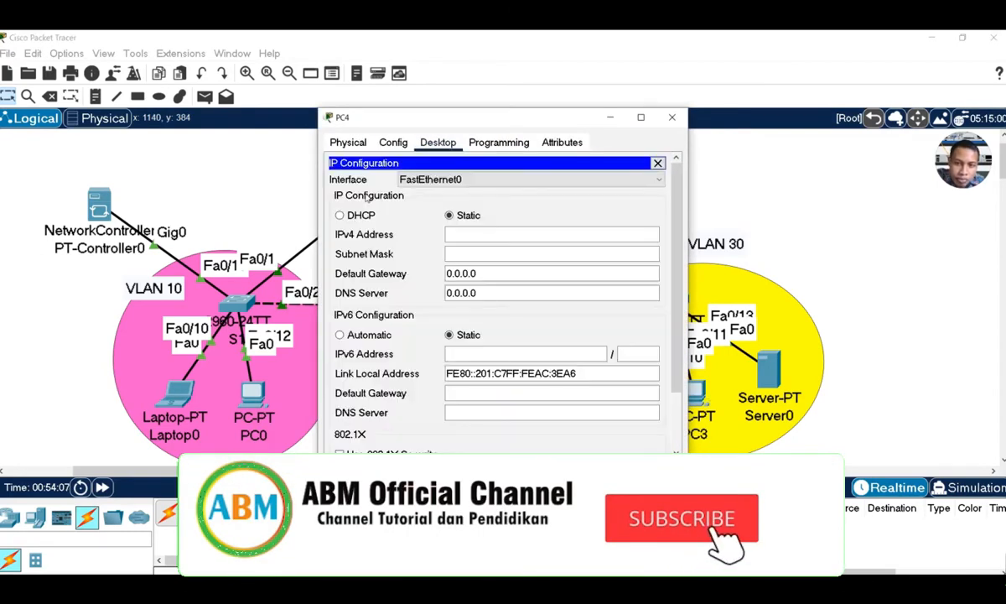
{"action": "left_click", "coordinate": [356, 216]}
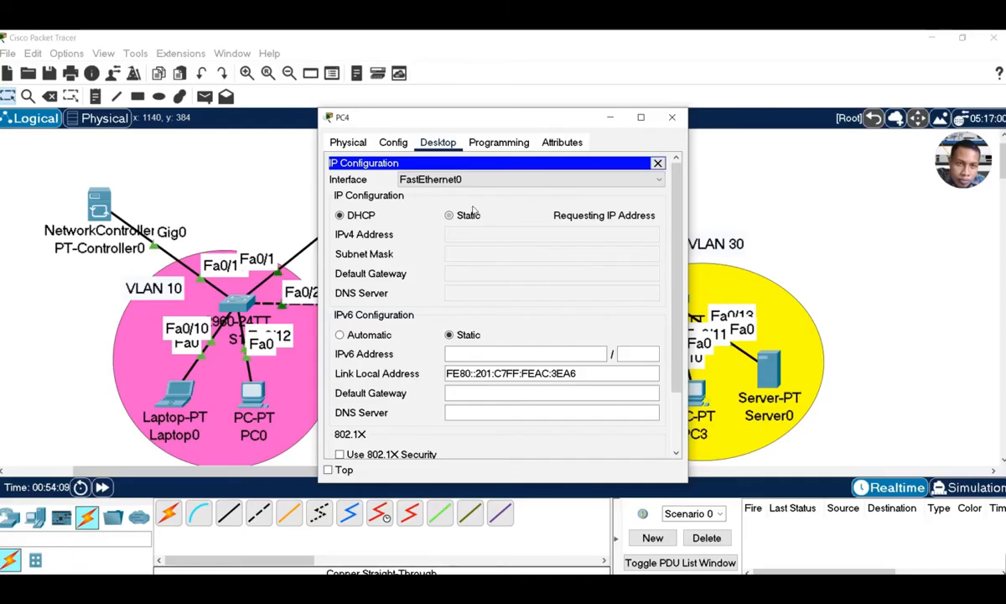
{"action": "left_click", "coordinate": [658, 163]}
Ping PC1 from R1 with a simple PDU, then nudge NetworkController0 up and left
{"action": "left_click", "coordinate": [640, 116]}
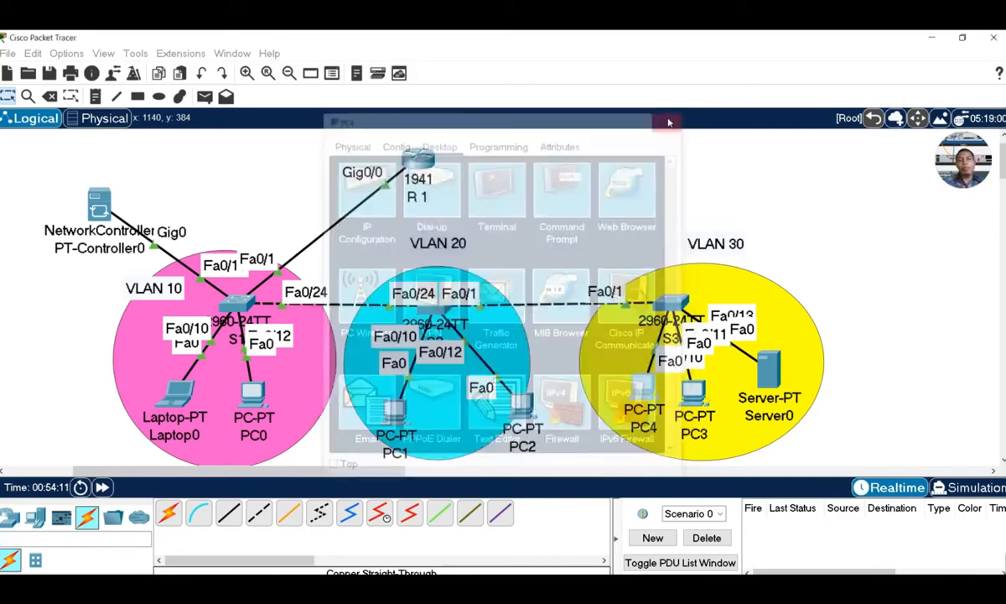
{"action": "left_click", "coordinate": [205, 97]}
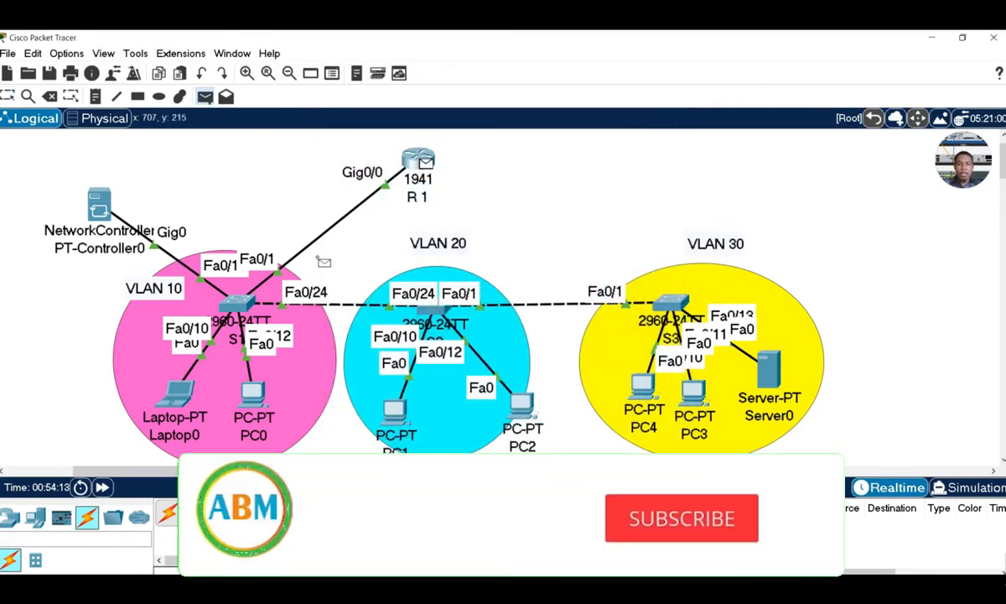
{"action": "left_click", "coordinate": [417, 159]}
{"action": "left_click", "coordinate": [394, 409]}
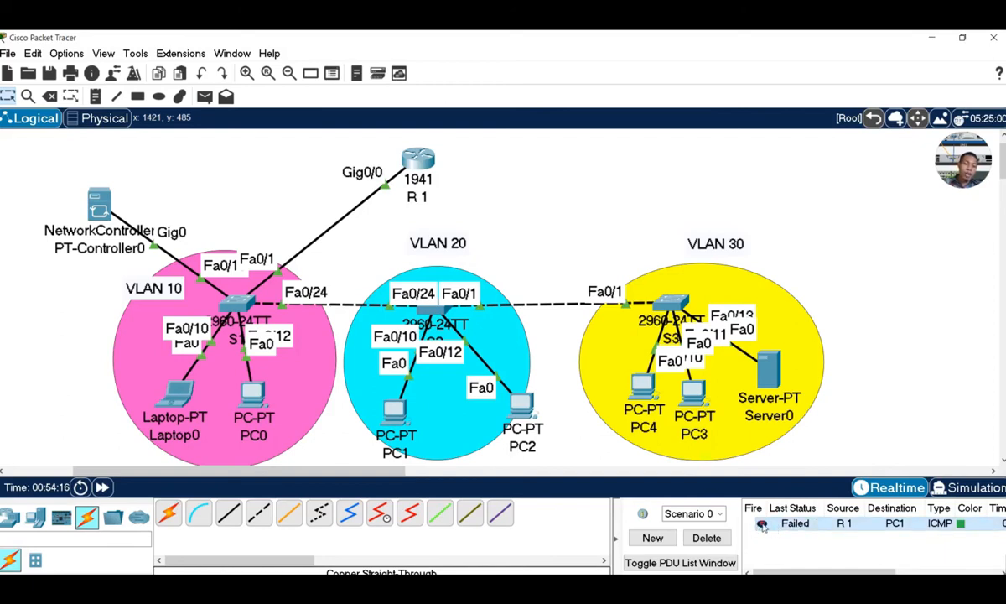
{"action": "double_click", "coordinate": [762, 524]}
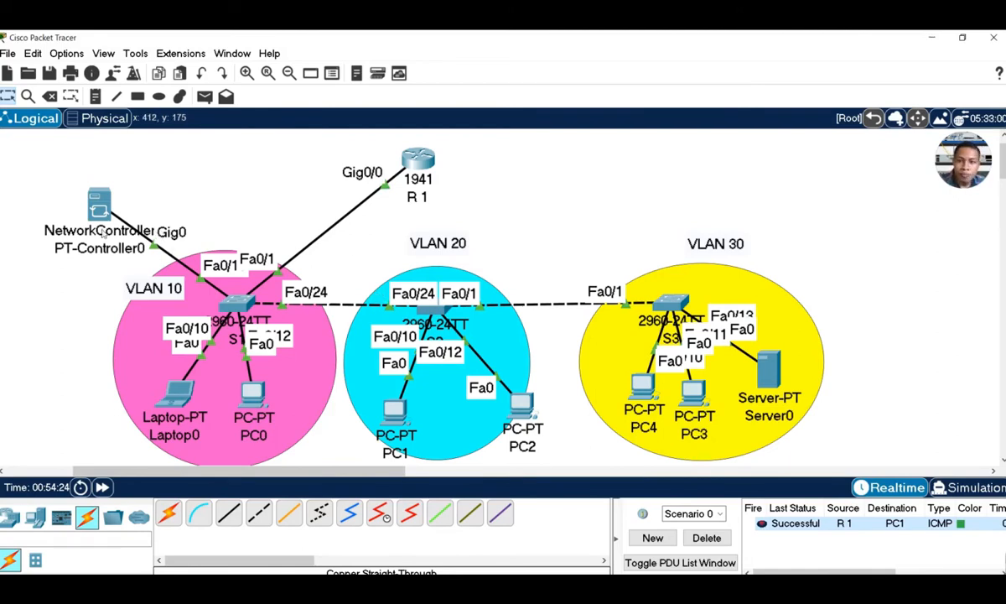
{"action": "left_click_drag", "start_coordinate": [99, 201], "coordinate": [95, 194]}
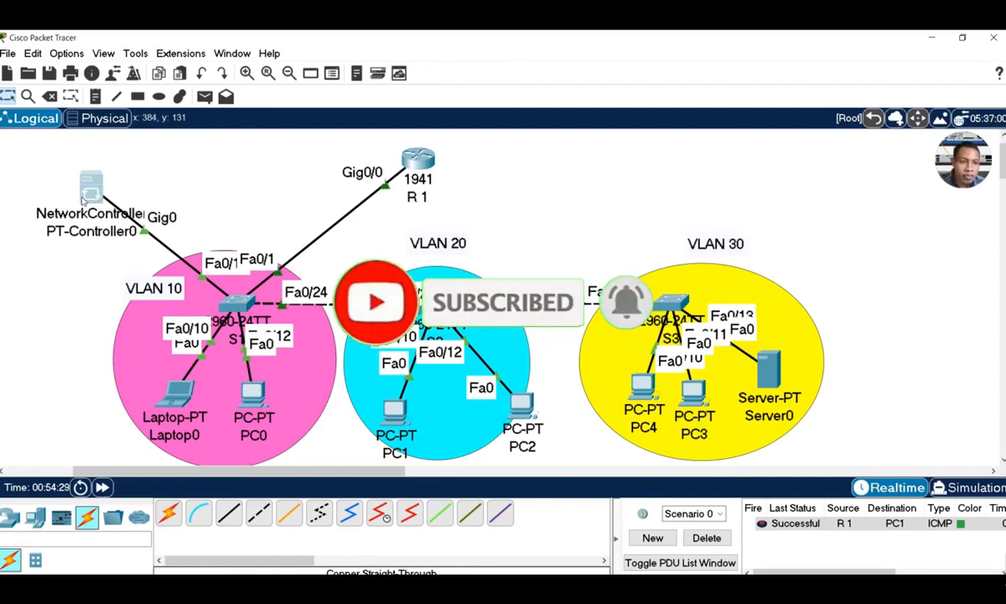
{"action": "mouse_move", "coordinate": [82, 198]}
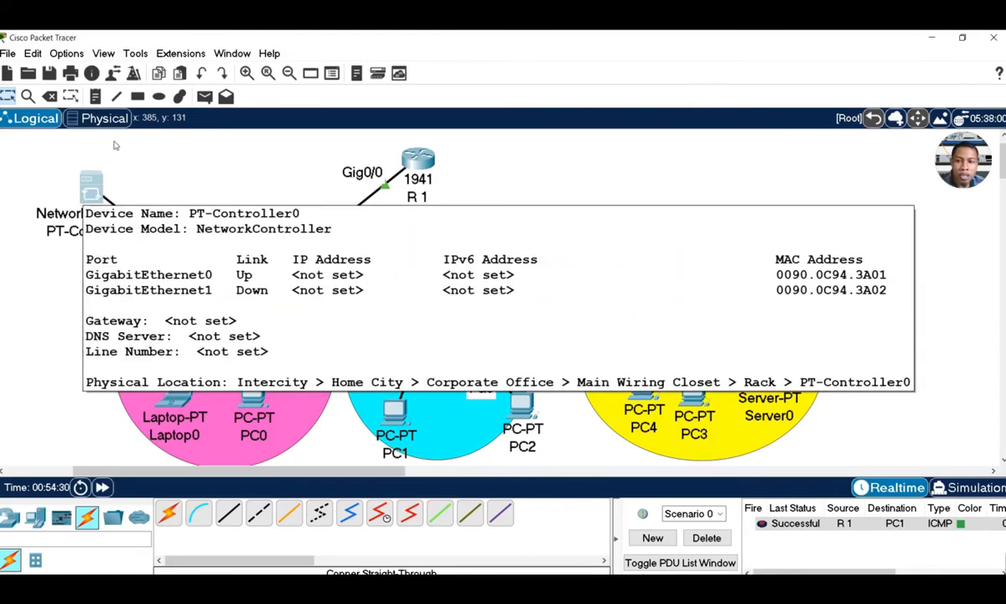
Set PT-Controller0's GigabitEthernet0 interface to obtain its address via DHCP
{"action": "left_click", "coordinate": [83, 194]}
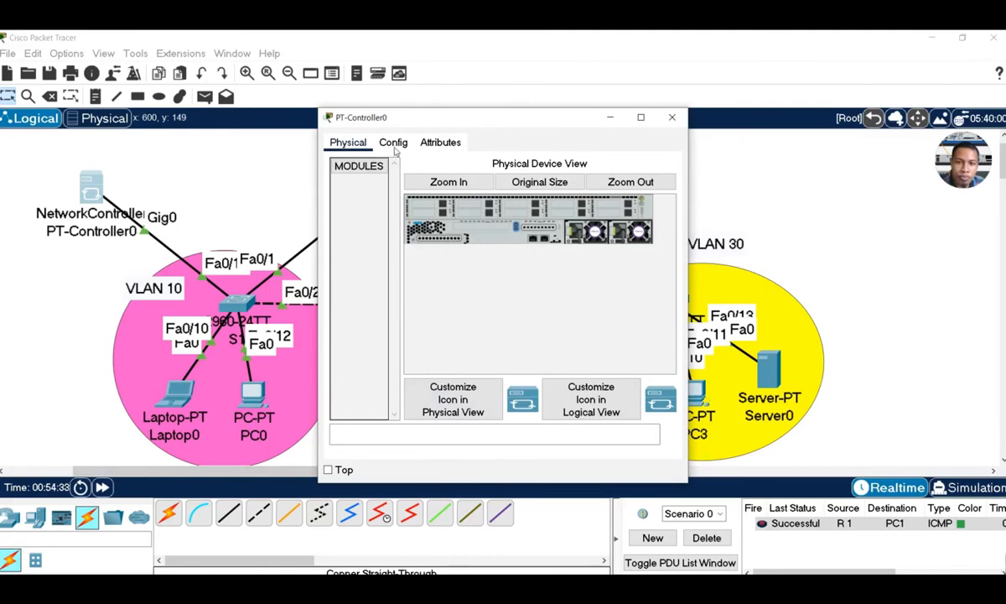
{"action": "left_click", "coordinate": [393, 144]}
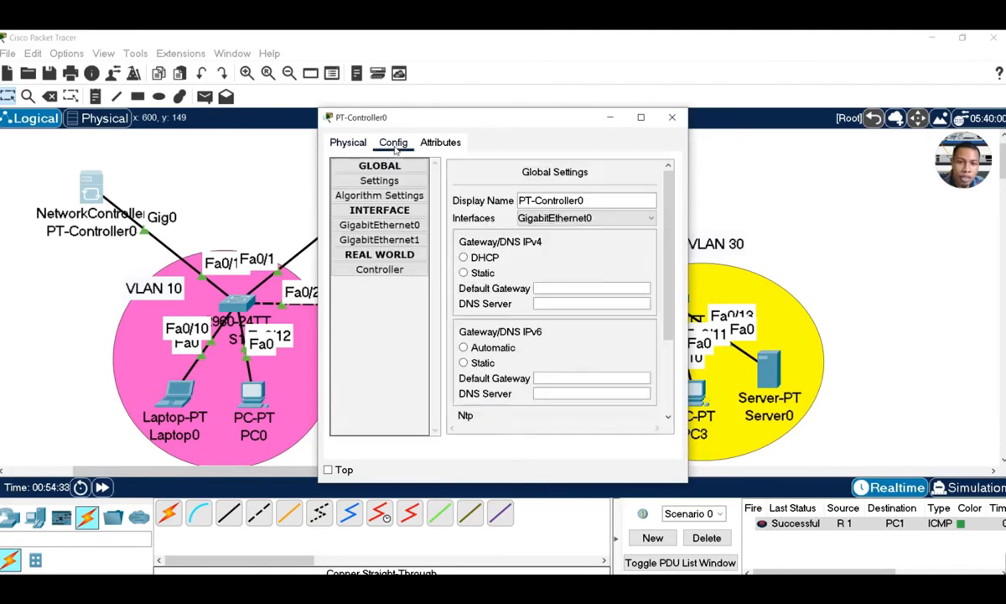
{"action": "left_click", "coordinate": [400, 228]}
{"action": "left_click", "coordinate": [458, 271]}
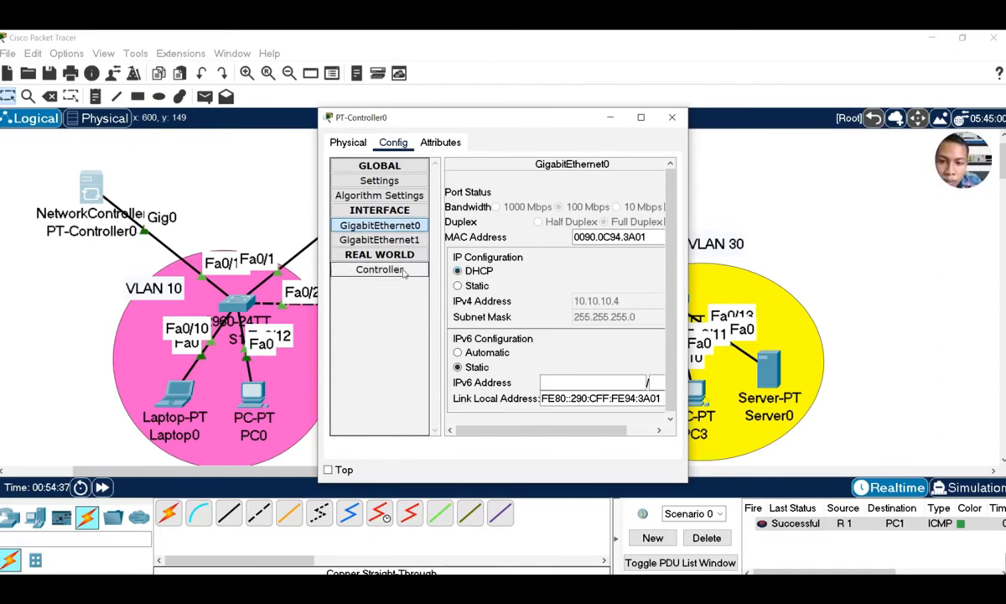
Enable real-world controller access on HTTP port 58000 and close the controller window
{"action": "left_click", "coordinate": [379, 181]}
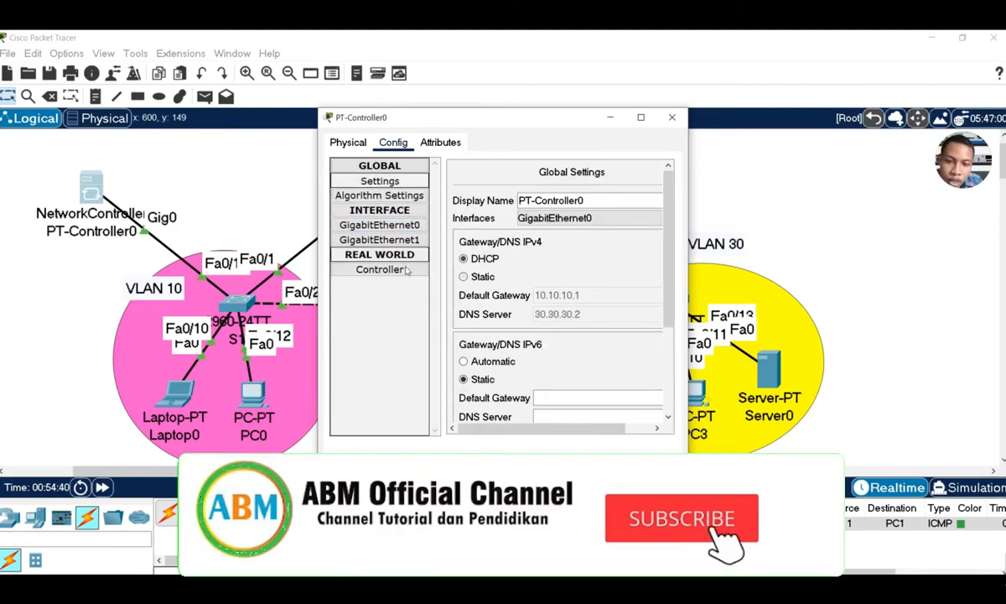
{"action": "left_click", "coordinate": [379, 269]}
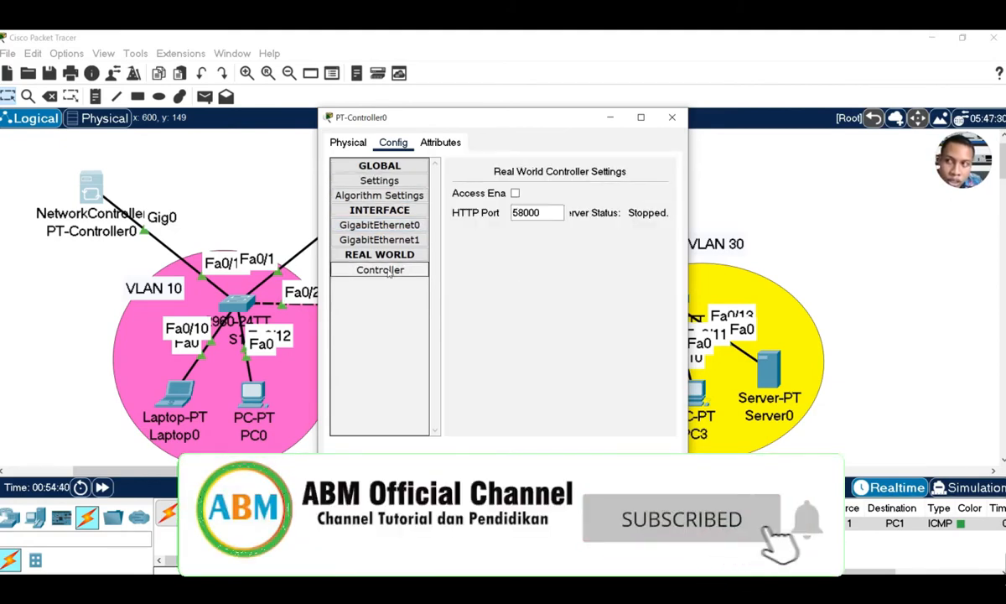
{"action": "left_click", "coordinate": [514, 193]}
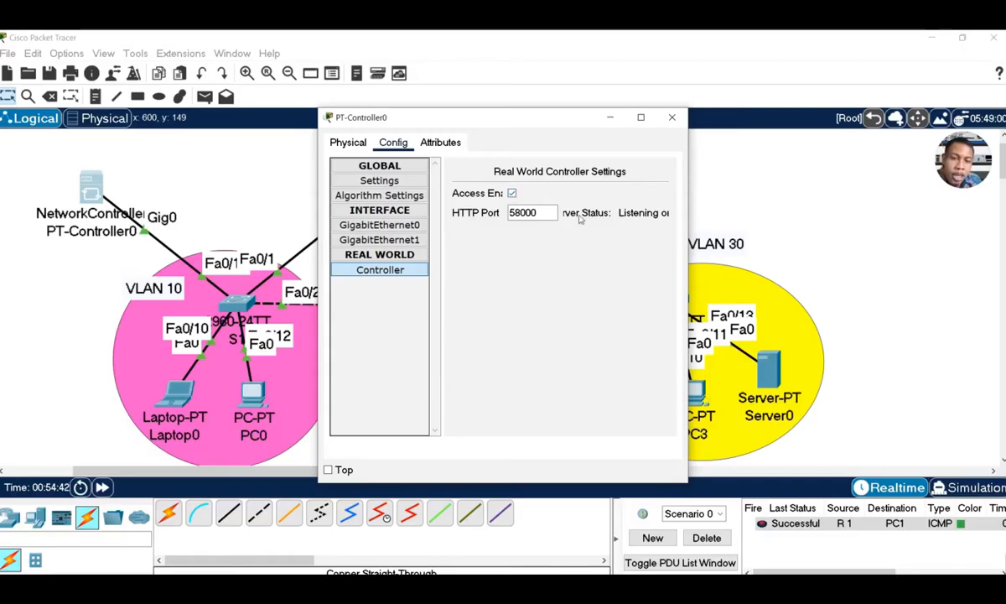
{"action": "left_click_drag", "start_coordinate": [538, 212], "coordinate": [506, 215]}
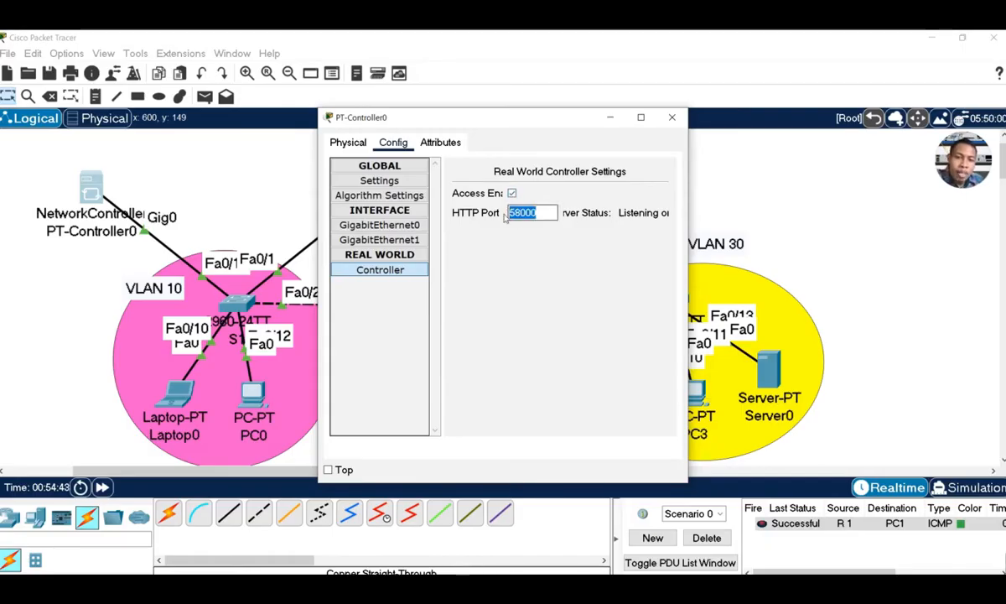
{"action": "left_click", "coordinate": [674, 118]}
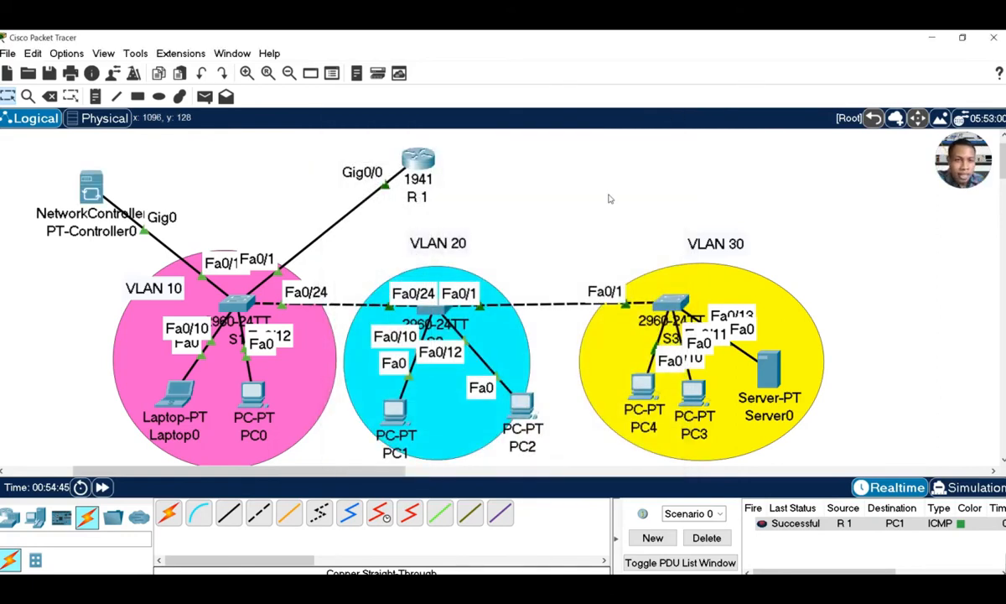
{"action": "key", "text": "alt+Tab"}
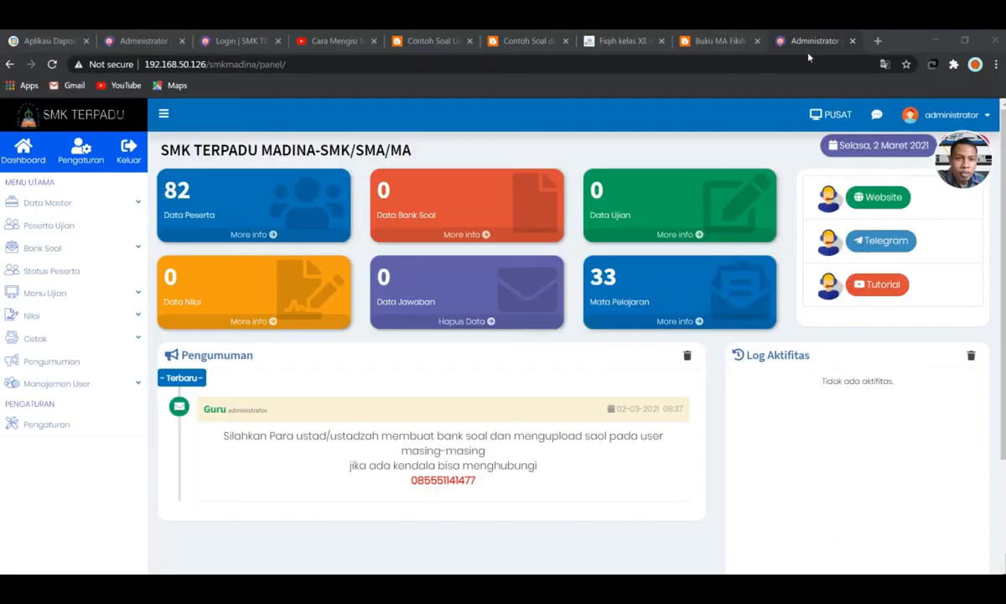
{"action": "key", "text": "ctrl+t"}
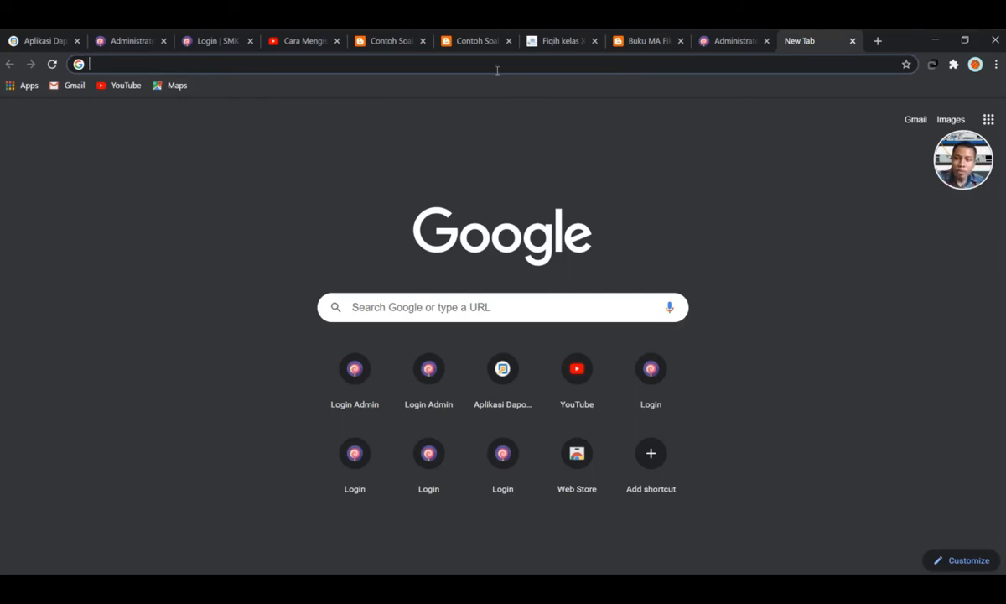
{"action": "type", "text": "12"}
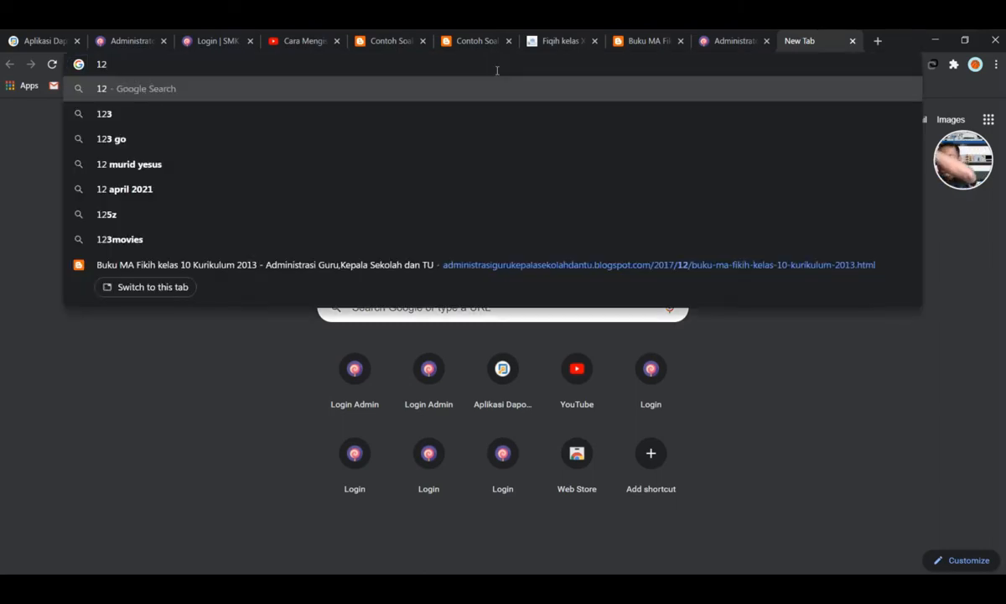
{"action": "type", "text": "7."}
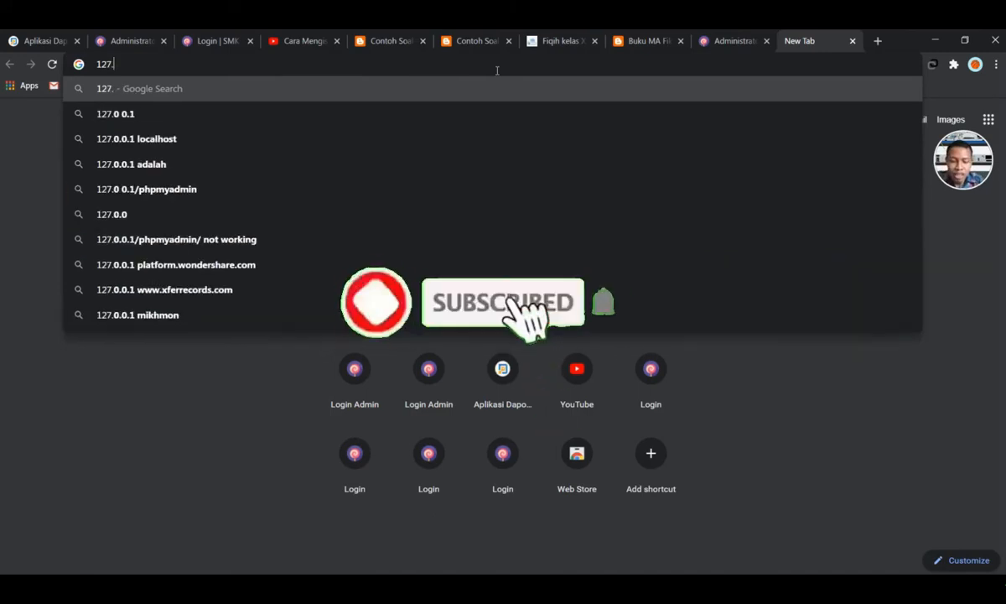
{"action": "type", "text": "0 0.1"}
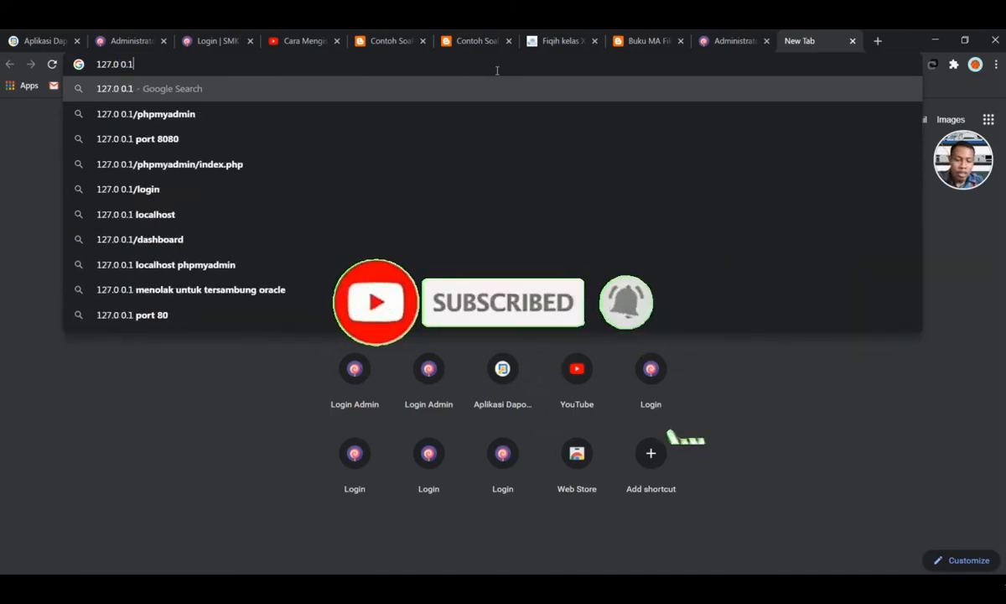
{"action": "type", "text": ":"}
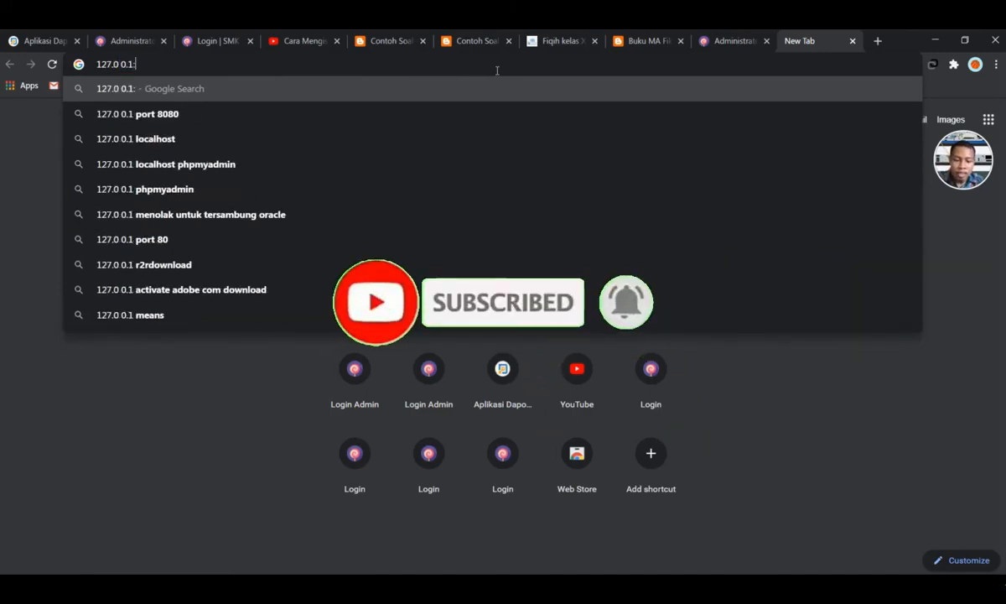
{"action": "type", "text": "58"}
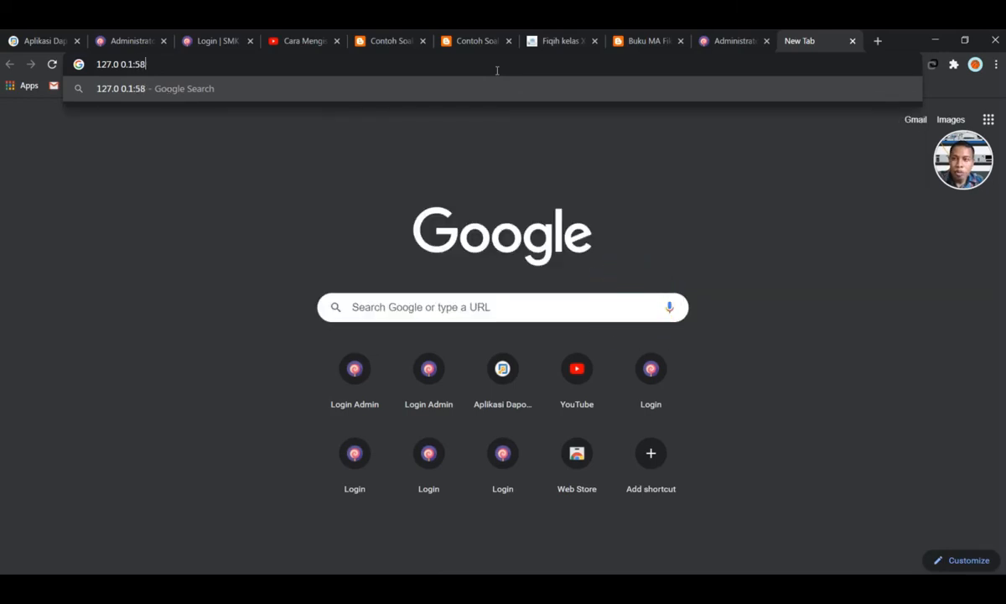
{"action": "type", "text": "000"}
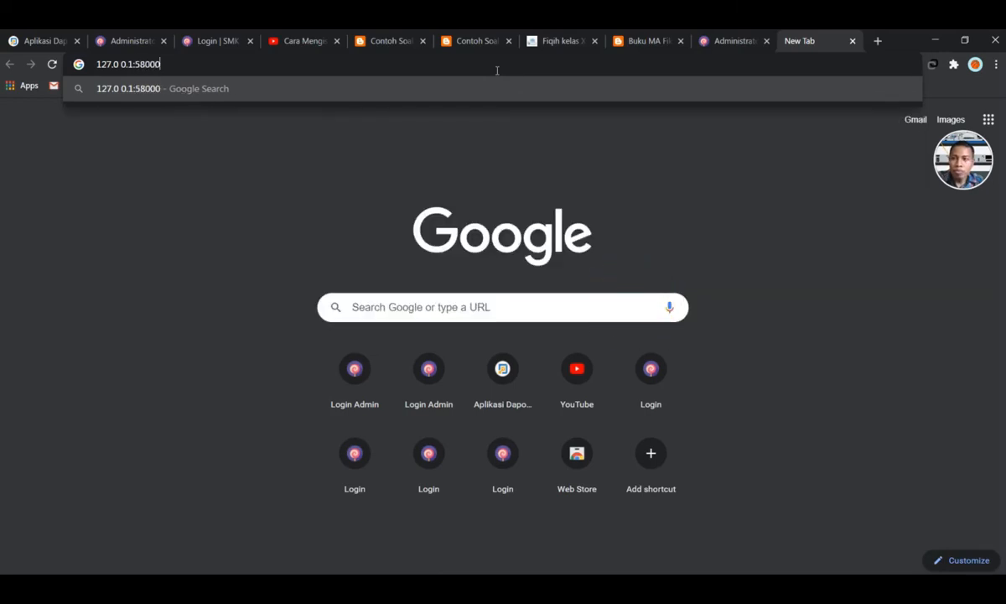
{"action": "key", "text": "Return"}
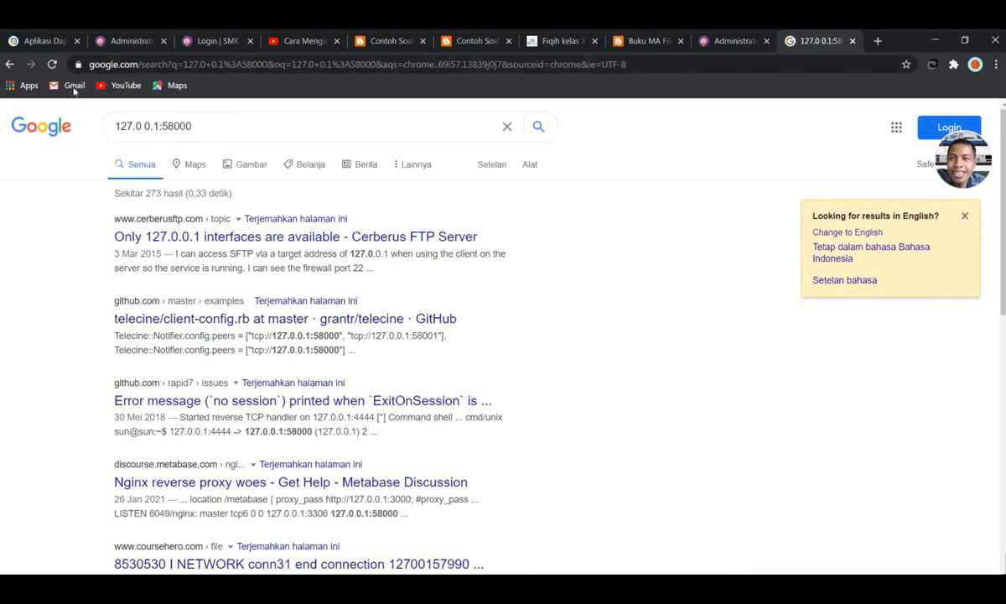
{"action": "left_click", "coordinate": [9, 65]}
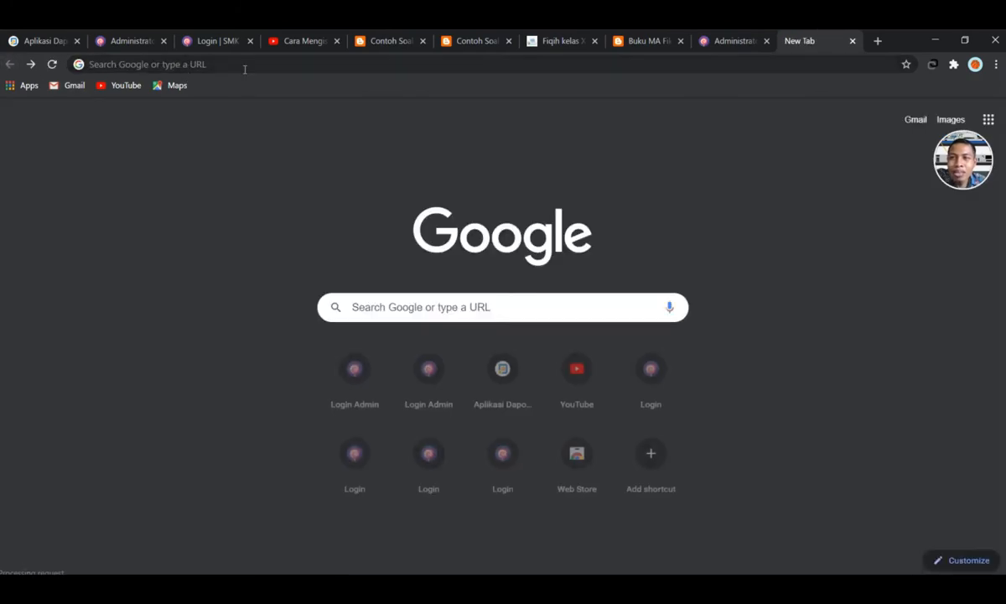
{"action": "left_click", "coordinate": [245, 67]}
{"action": "left_click", "coordinate": [193, 88]}
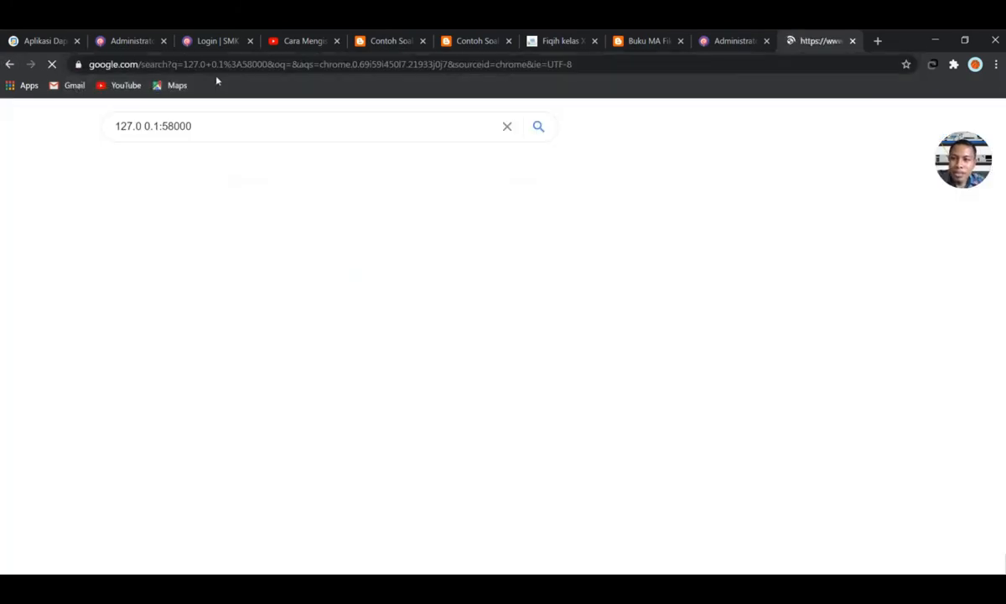
{"action": "left_click_drag", "start_coordinate": [208, 136], "coordinate": [115, 129]}
{"action": "key", "text": "ctrl+c"}
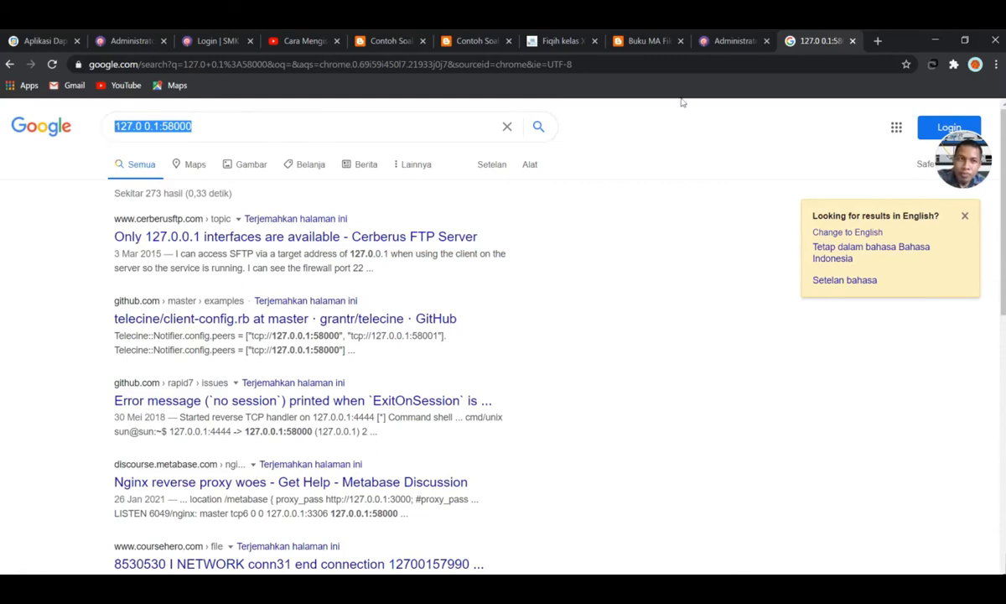
{"action": "left_click", "coordinate": [901, 26]}
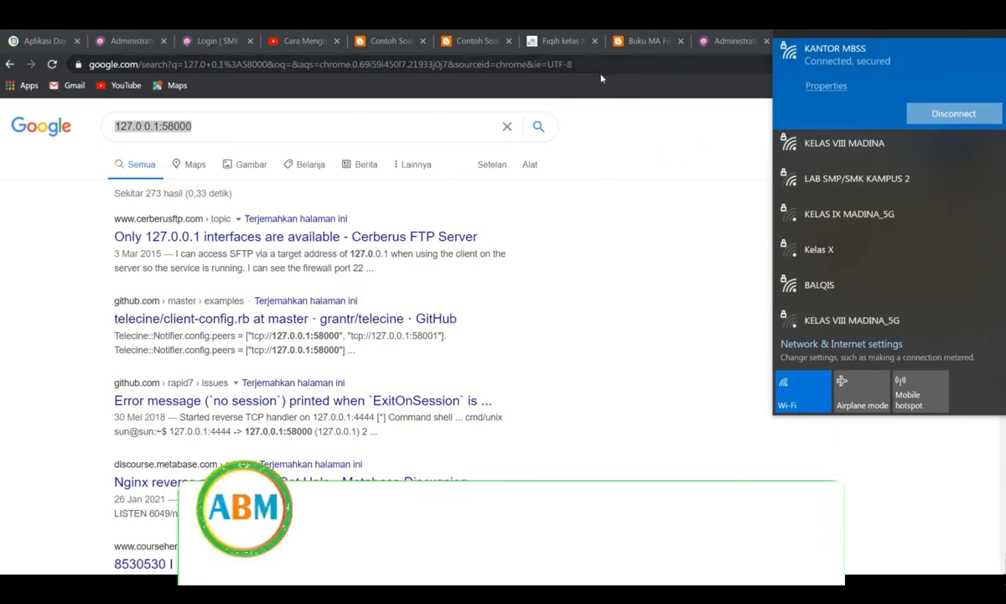
{"action": "left_click", "coordinate": [633, 136]}
{"action": "left_click", "coordinate": [528, 63]}
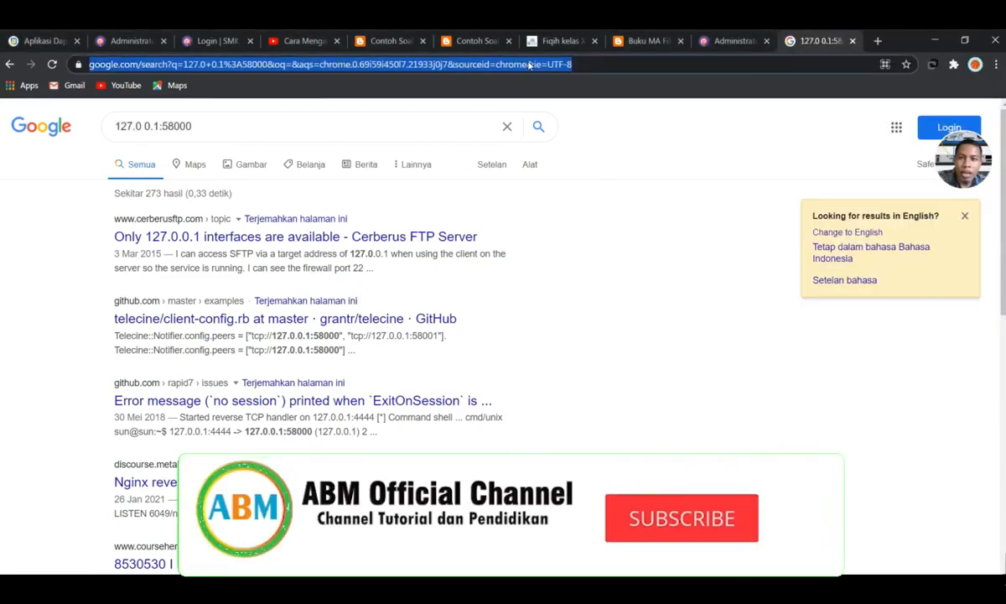
{"action": "key", "text": "ctrl+v"}
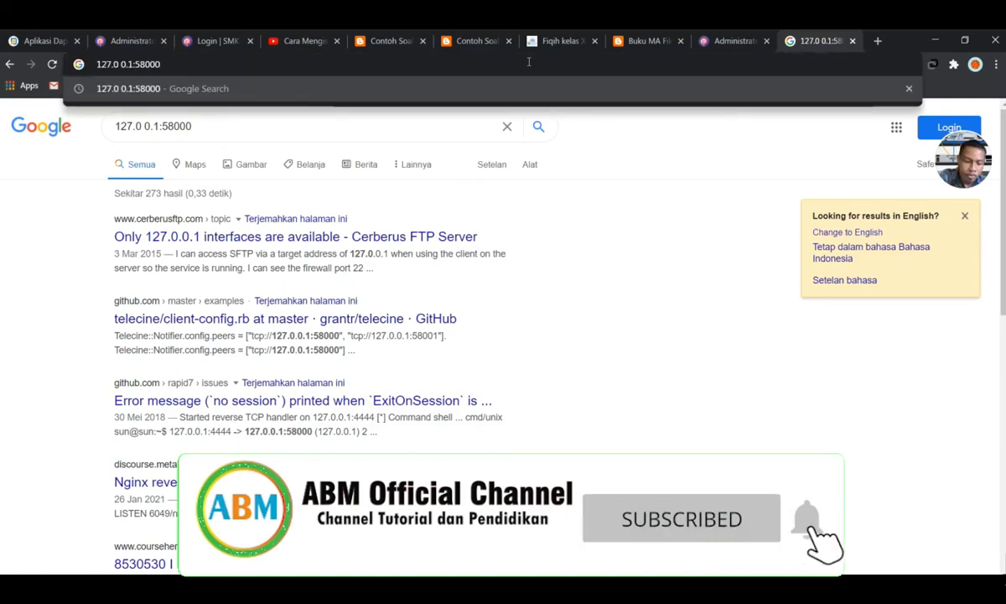
{"action": "key", "text": "Return"}
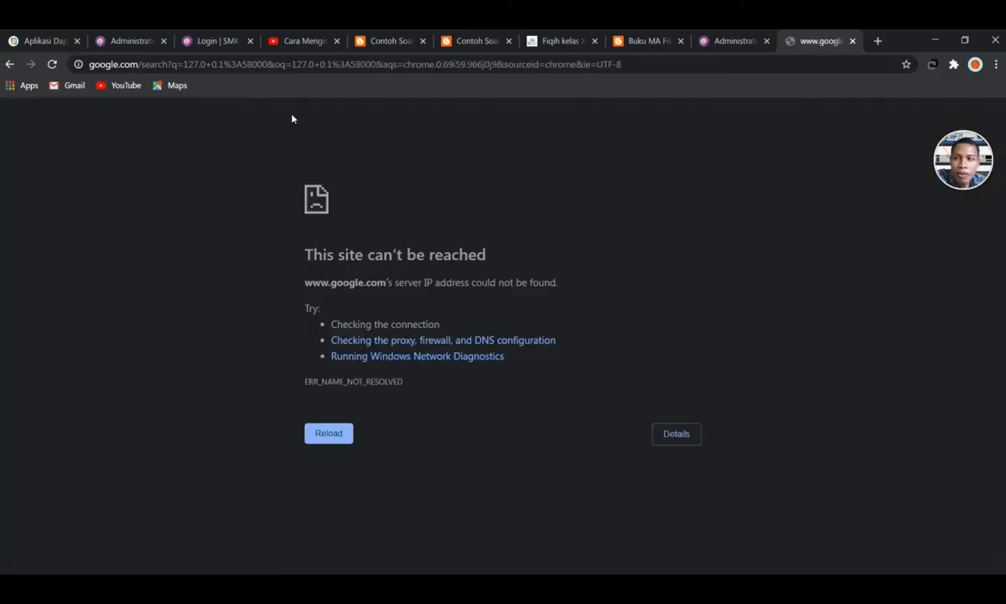
{"action": "left_click", "coordinate": [384, 67]}
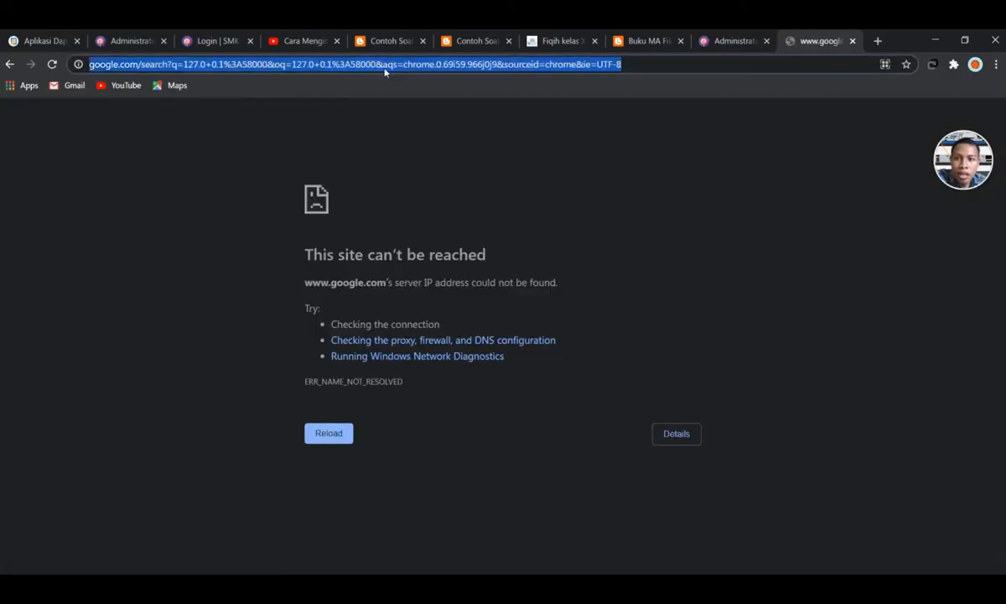
{"action": "type", "text": "127.0 0.1:58000"}
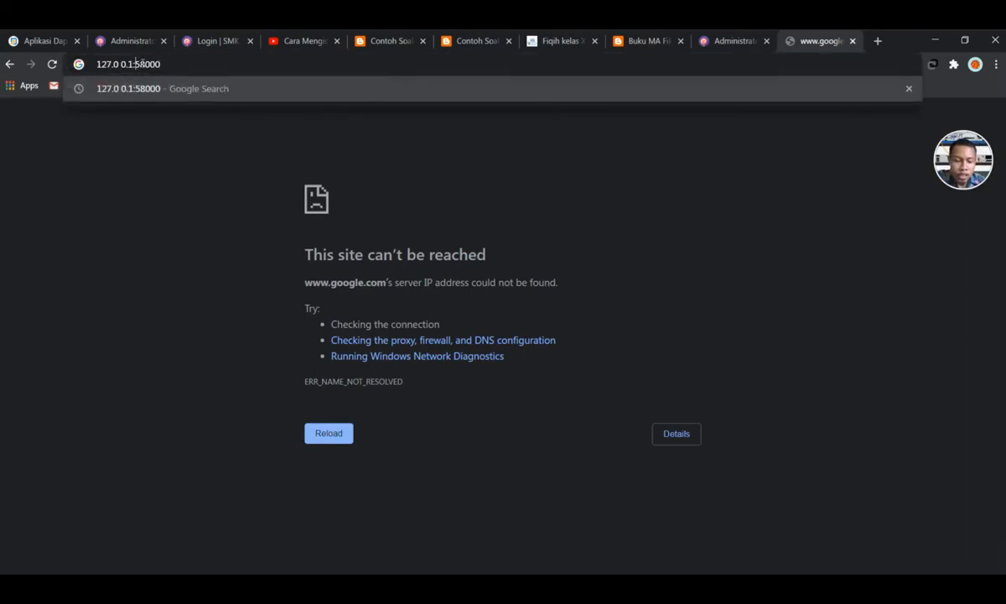
{"action": "key", "text": "BackSpace"}
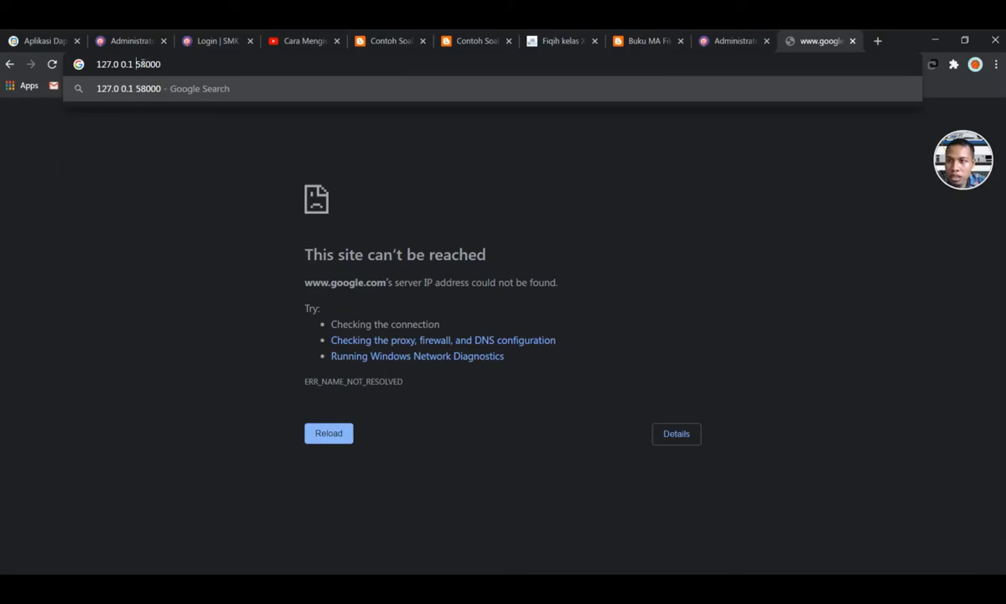
{"action": "key", "text": "BackSpace"}
{"action": "key", "text": "Return"}
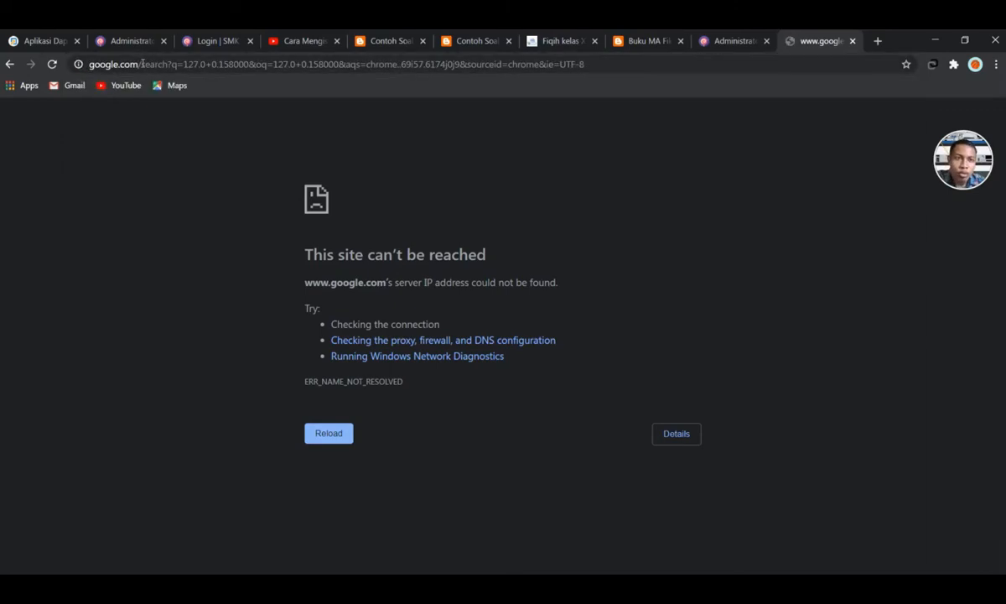
{"action": "key", "text": "alt+Tab"}
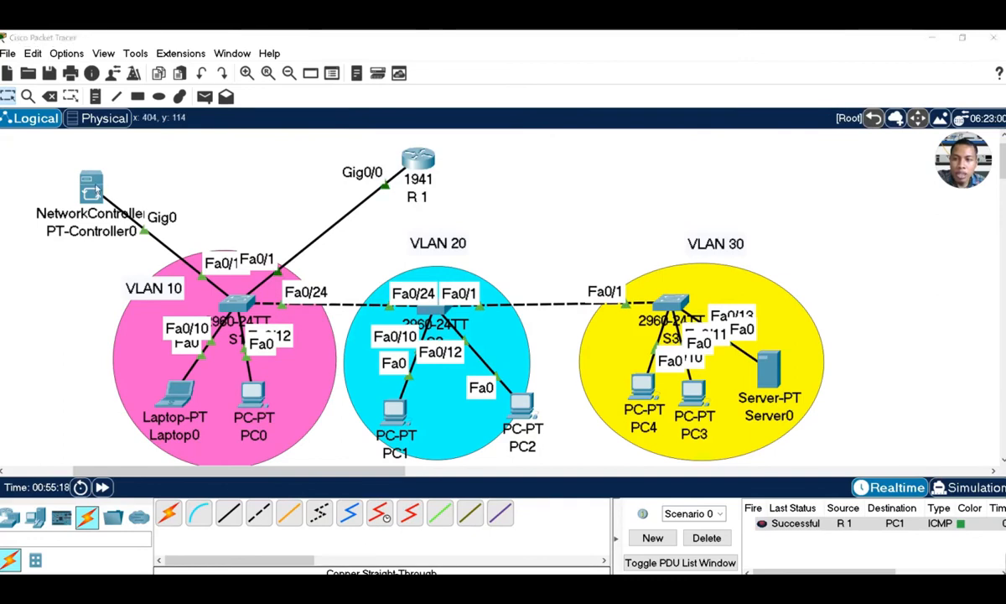
Reopen PT-Controller0's controller settings to confirm access is enabled on port 58000, then open Options
{"action": "left_click", "coordinate": [90, 186]}
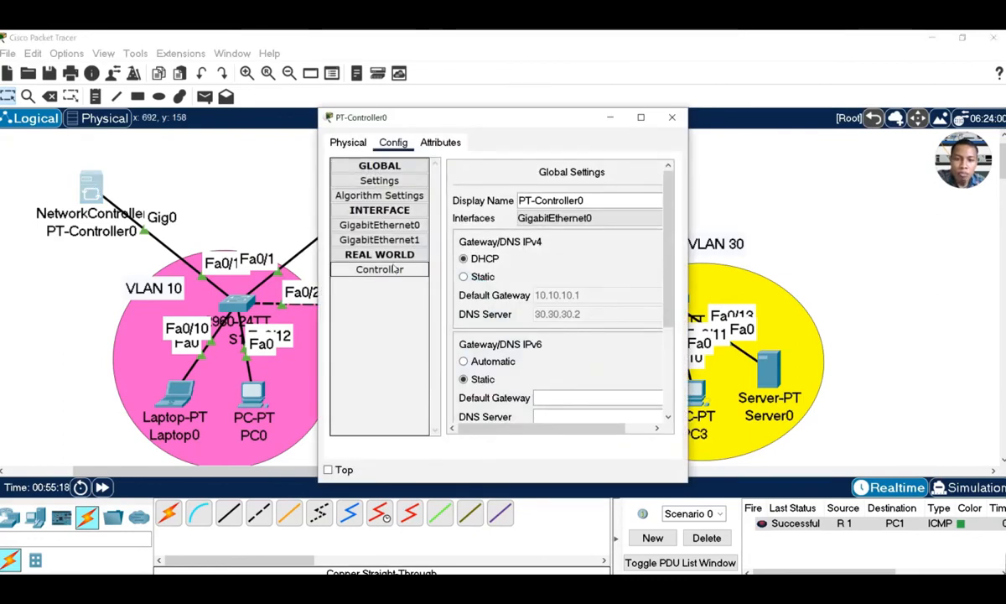
{"action": "left_click", "coordinate": [374, 142]}
{"action": "left_click", "coordinate": [391, 143]}
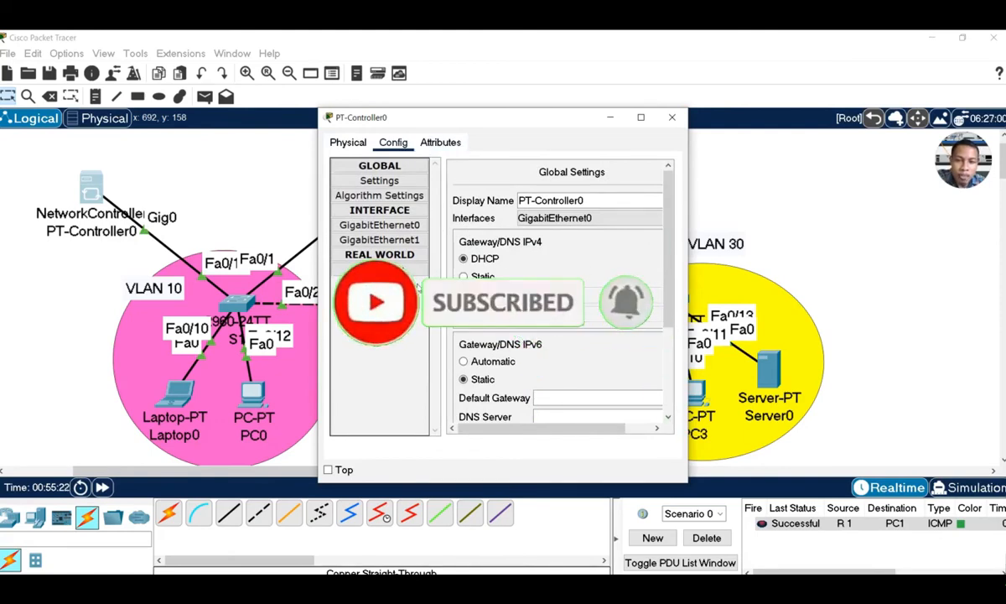
{"action": "left_click", "coordinate": [381, 269]}
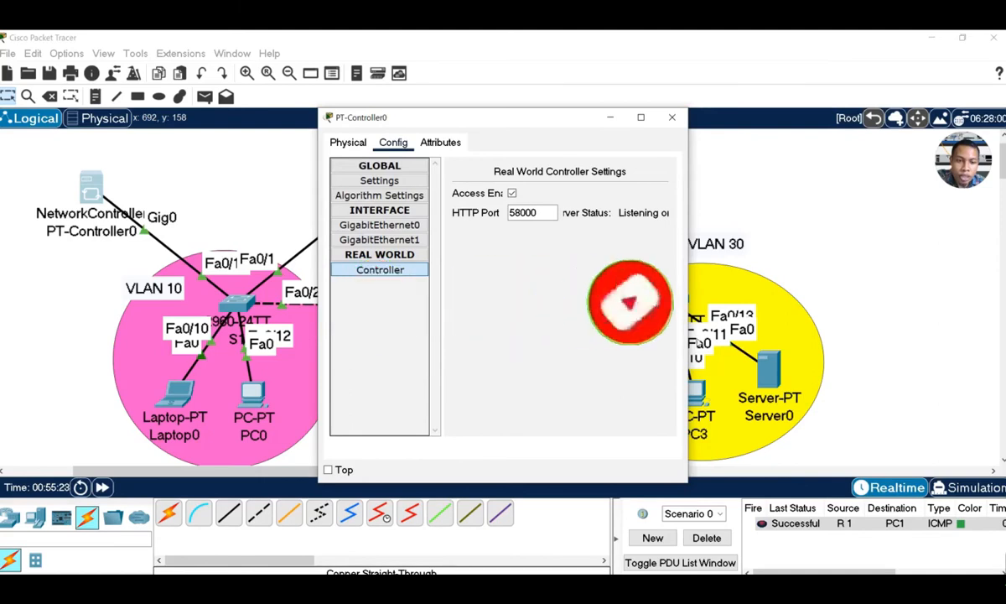
{"action": "left_click_drag", "start_coordinate": [688, 322], "coordinate": [756, 325]}
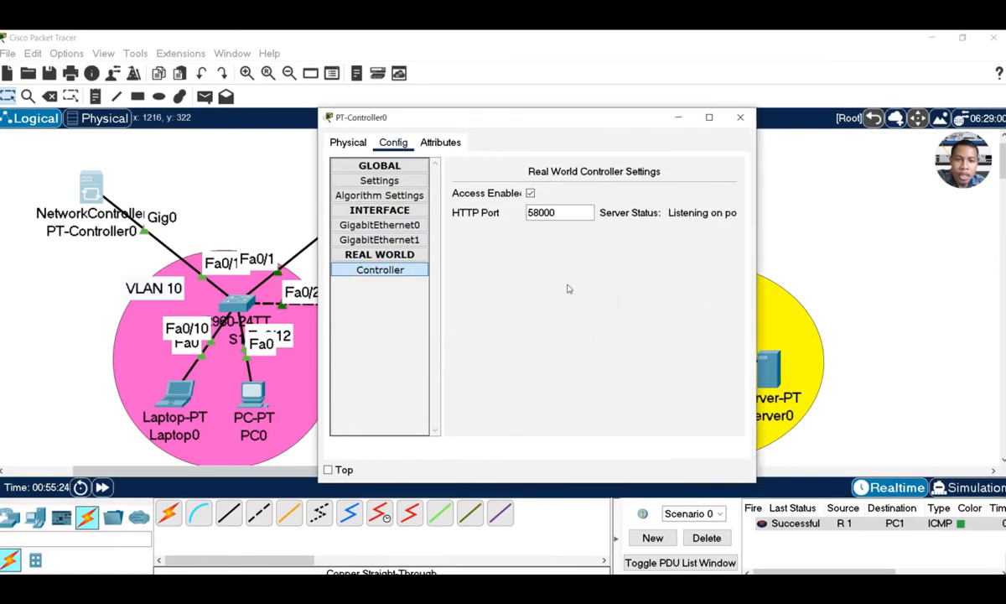
{"action": "left_click", "coordinate": [66, 53]}
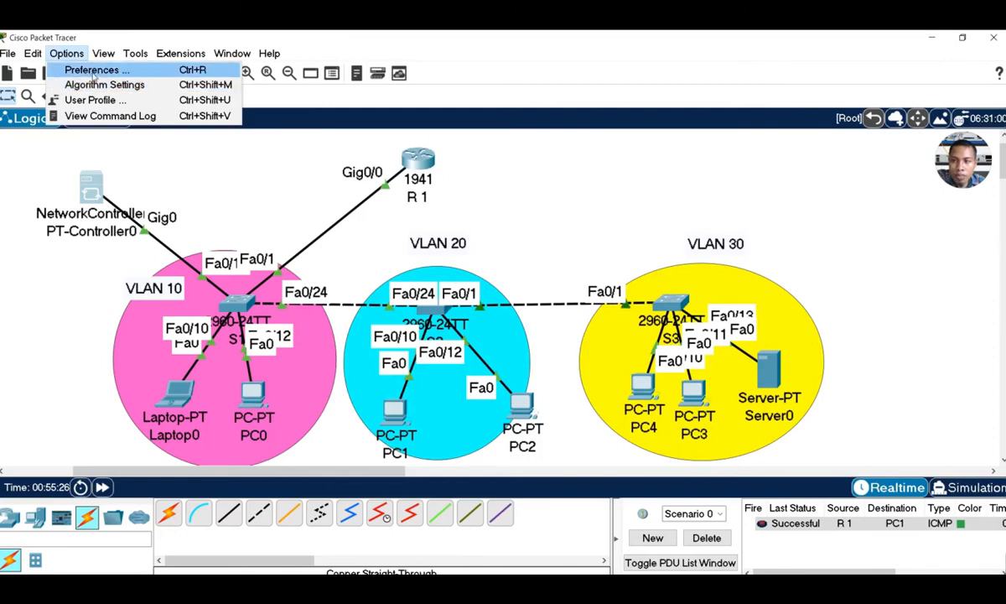
Check Preferences > Miscellaneous, keeping the proxy type on Auto Detect, then close Preferences
{"action": "left_click", "coordinate": [89, 70]}
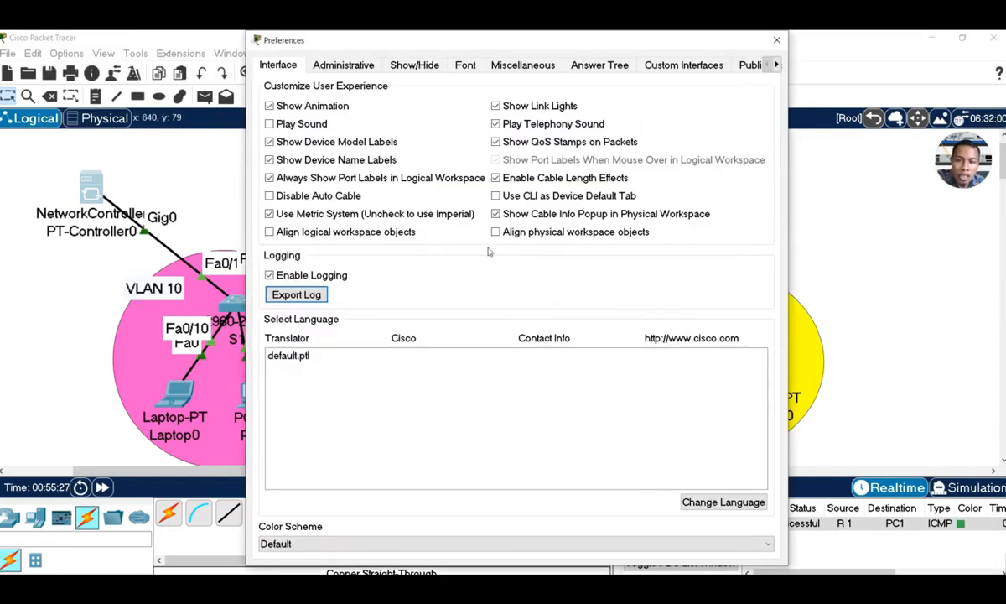
{"action": "left_click", "coordinate": [500, 70]}
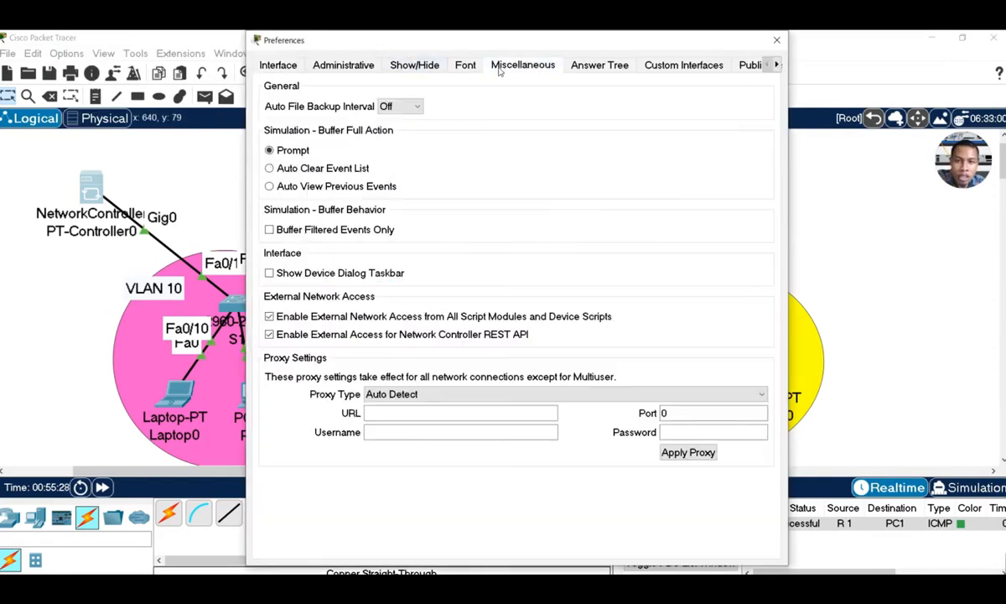
{"action": "left_click", "coordinate": [399, 394]}
{"action": "left_click", "coordinate": [384, 407]}
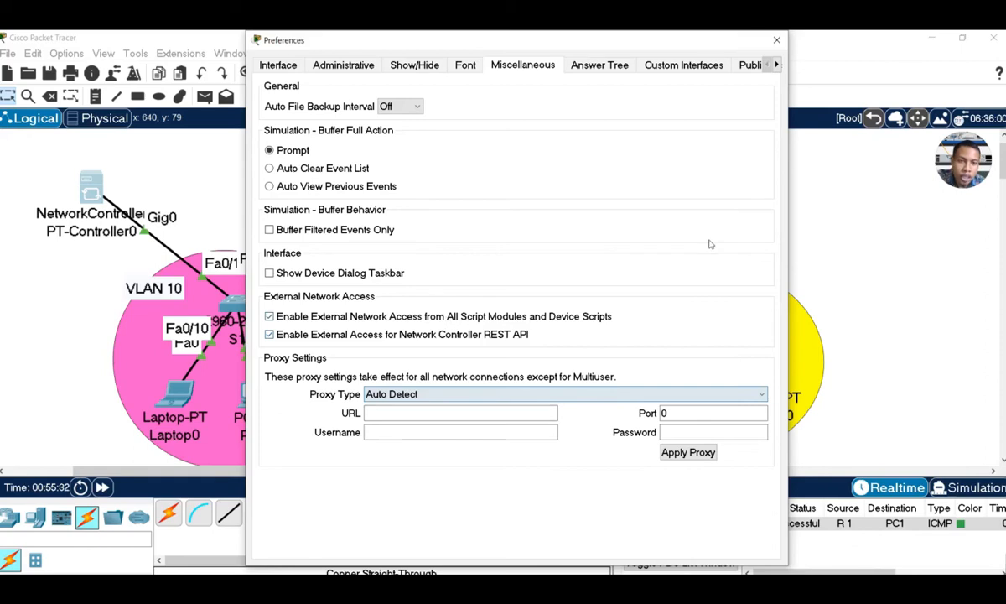
{"action": "left_click", "coordinate": [776, 40]}
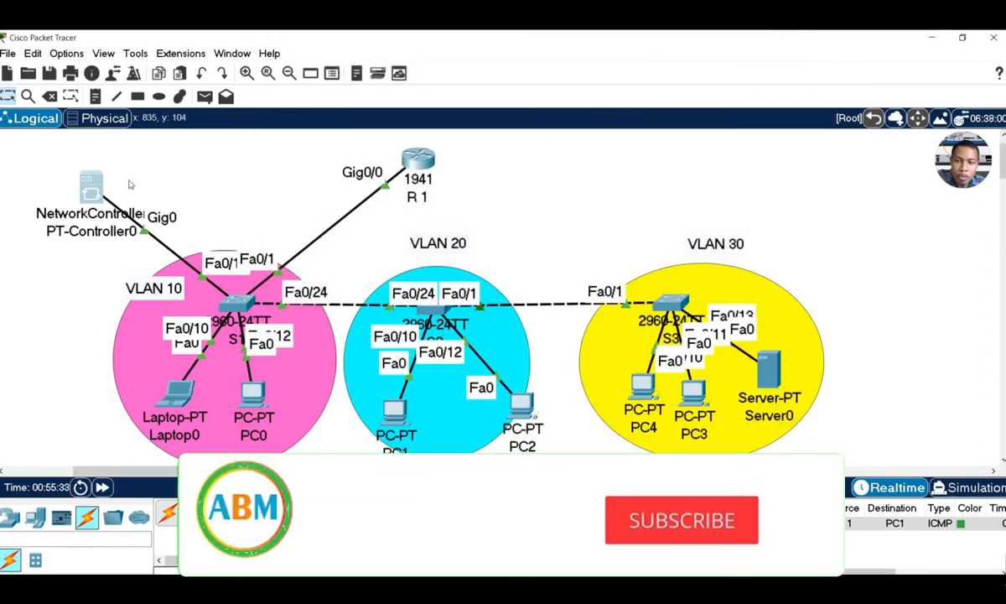
Copy the controller's HTTP port 58000 and switch over to Chrome
{"action": "left_click", "coordinate": [92, 186]}
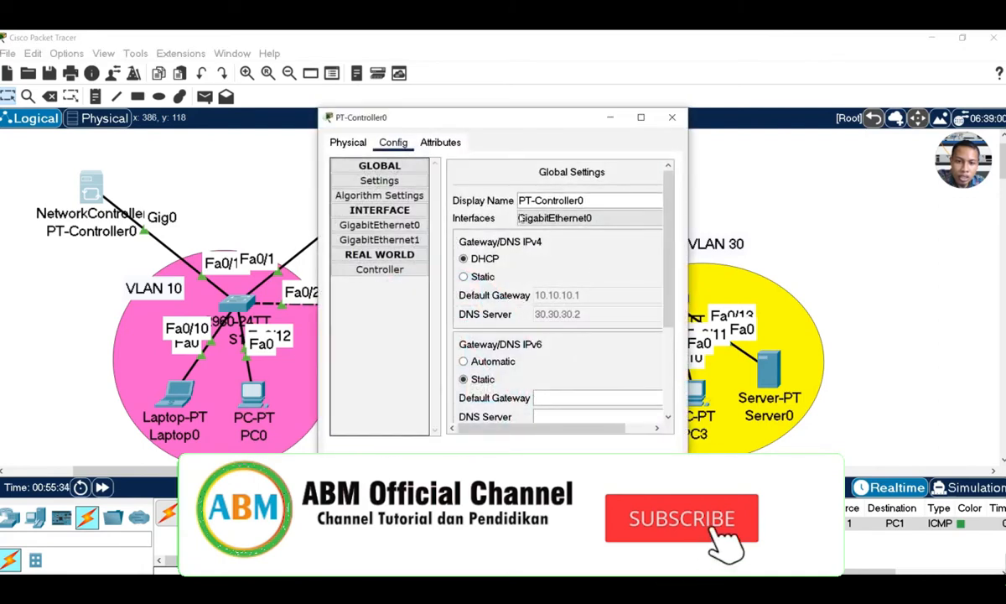
{"action": "left_click", "coordinate": [394, 269]}
{"action": "double_click", "coordinate": [541, 212]}
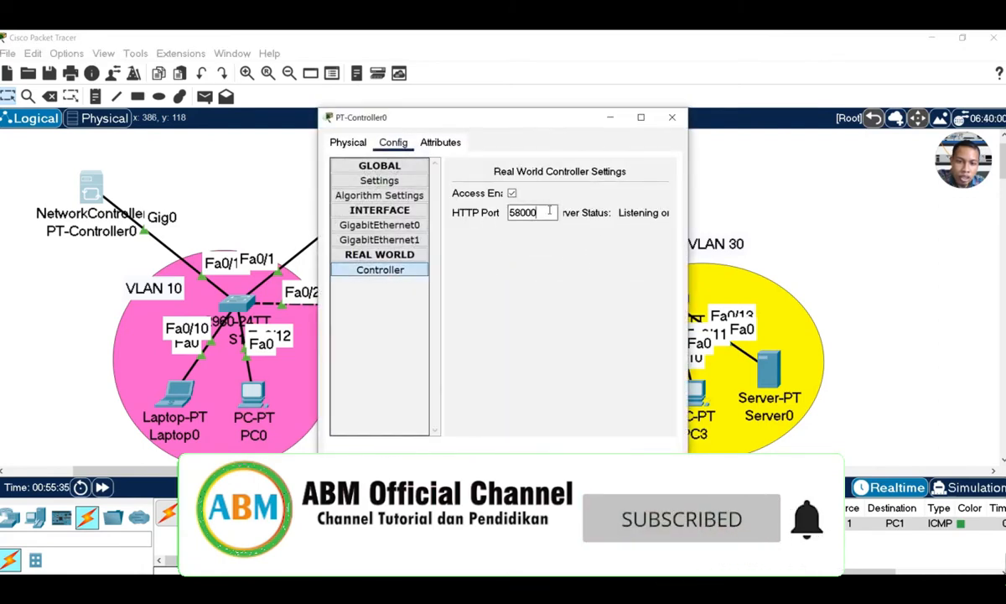
{"action": "right_click", "coordinate": [524, 214]}
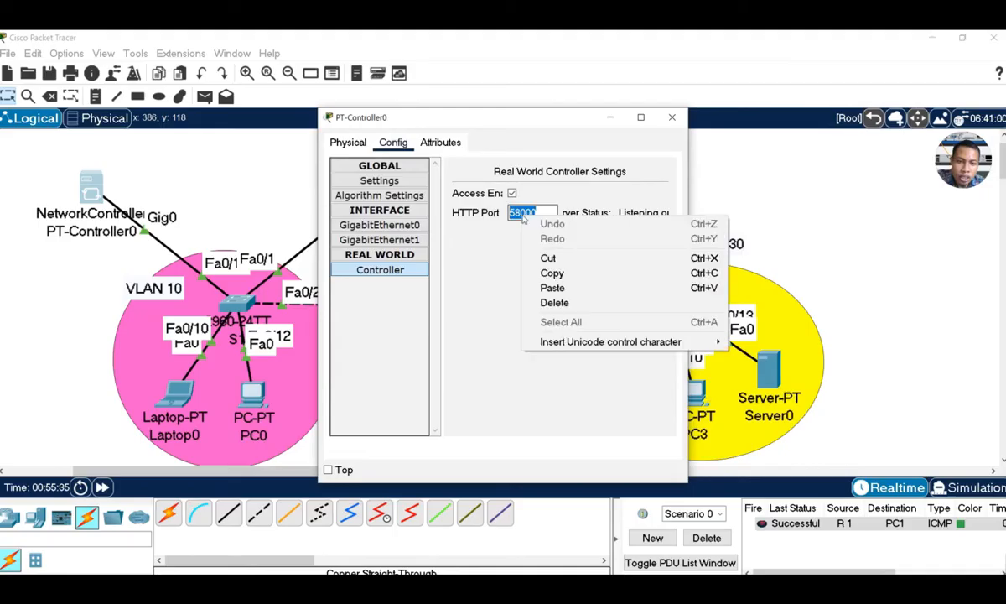
{"action": "left_click", "coordinate": [567, 273]}
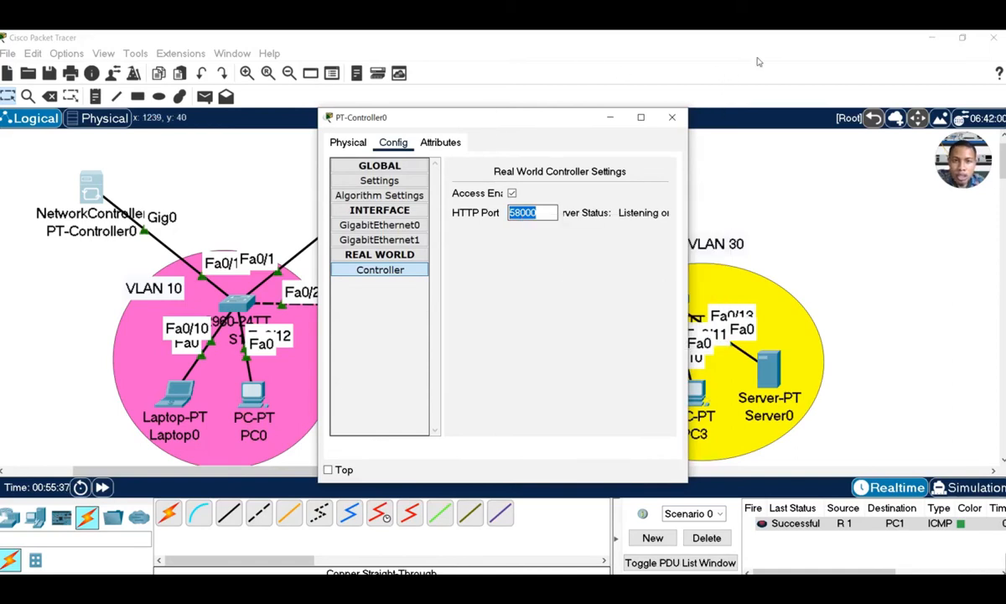
{"action": "key", "text": "alt+Tab"}
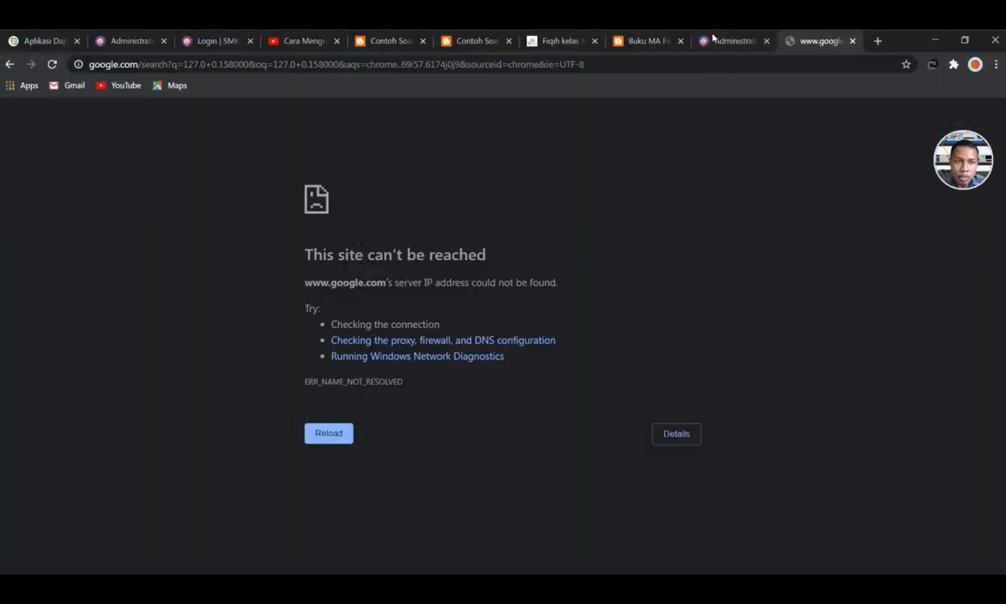
Open a new Chrome tab and load the controller at 127.0.0.1:58000
{"action": "left_click", "coordinate": [877, 41]}
{"action": "type", "text": "127"}
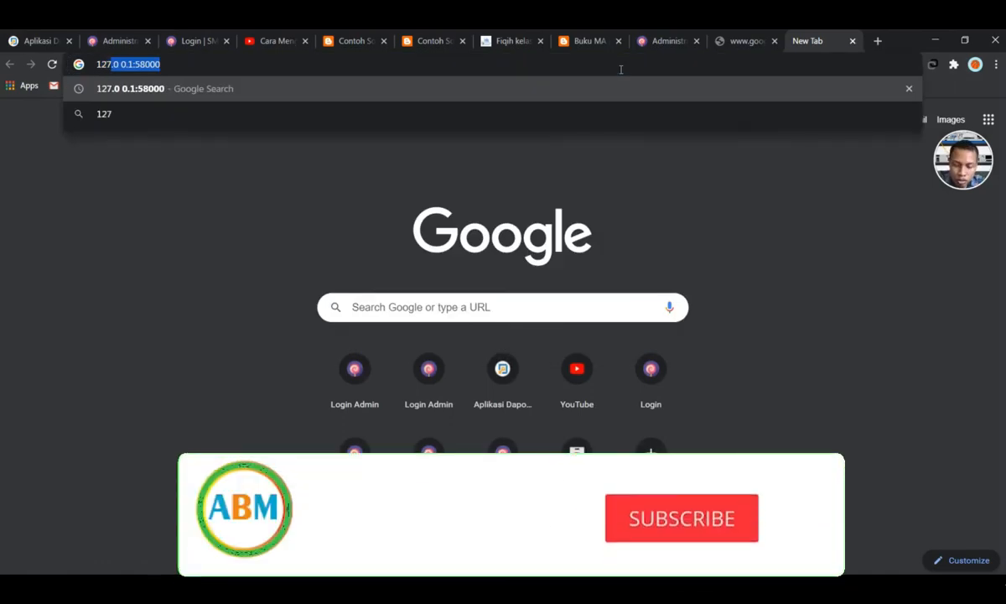
{"action": "type", "text": ".0.0.1"}
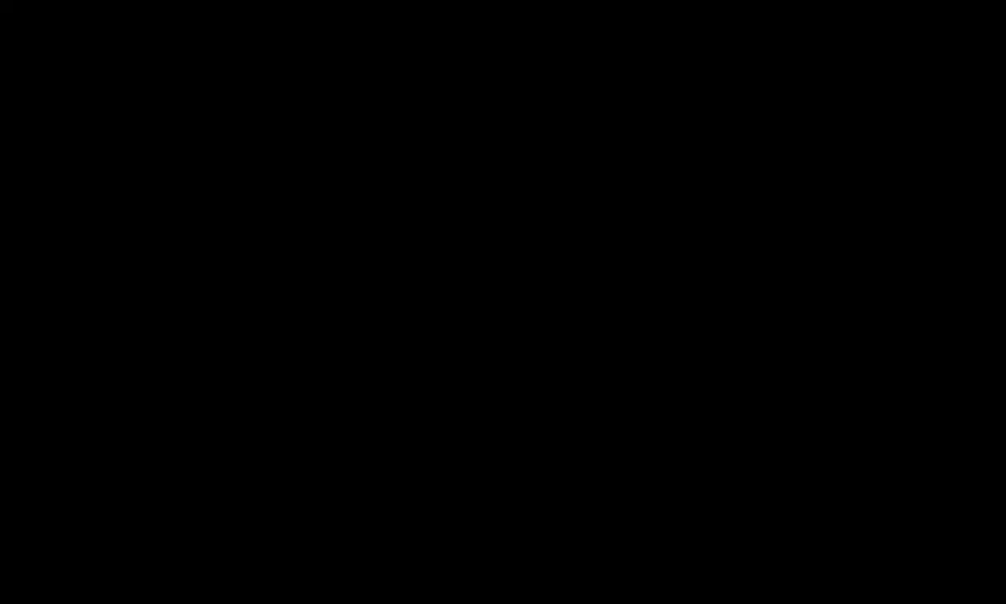
{"action": "type", "text": ";"}
{"action": "key", "text": "BackSpace"}
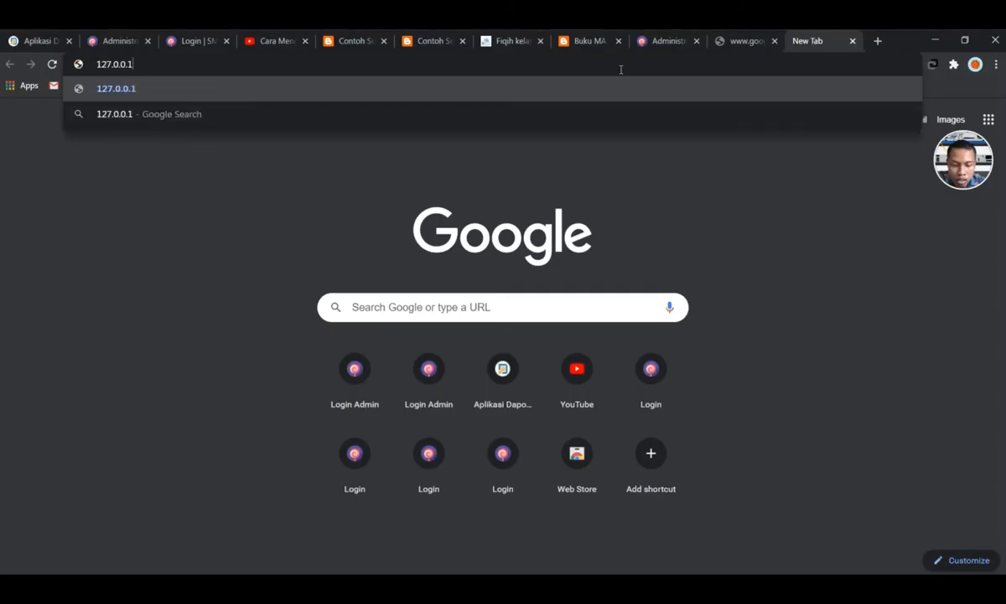
{"action": "type", "text": ":"}
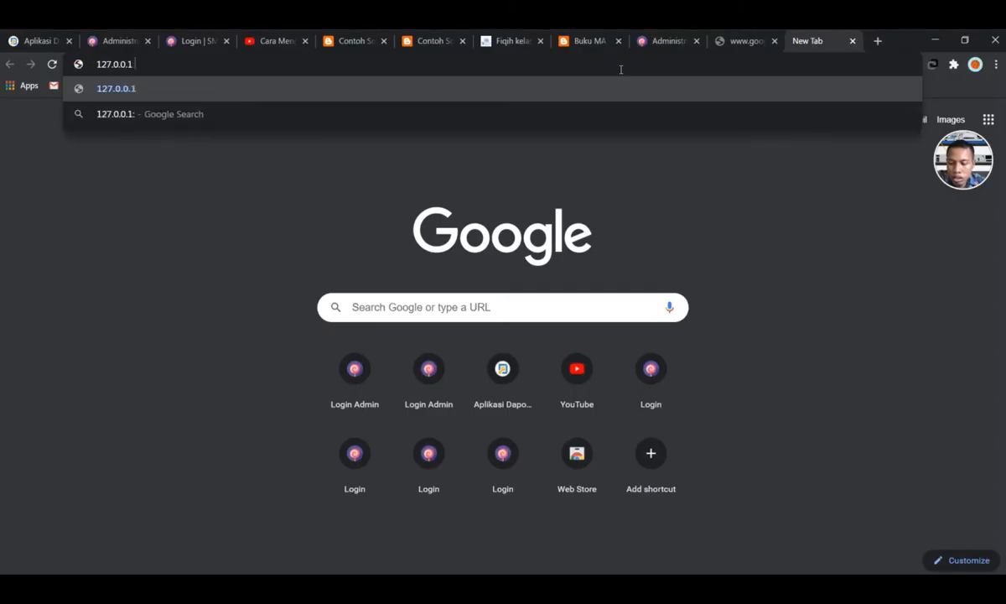
{"action": "type", "text": "58000"}
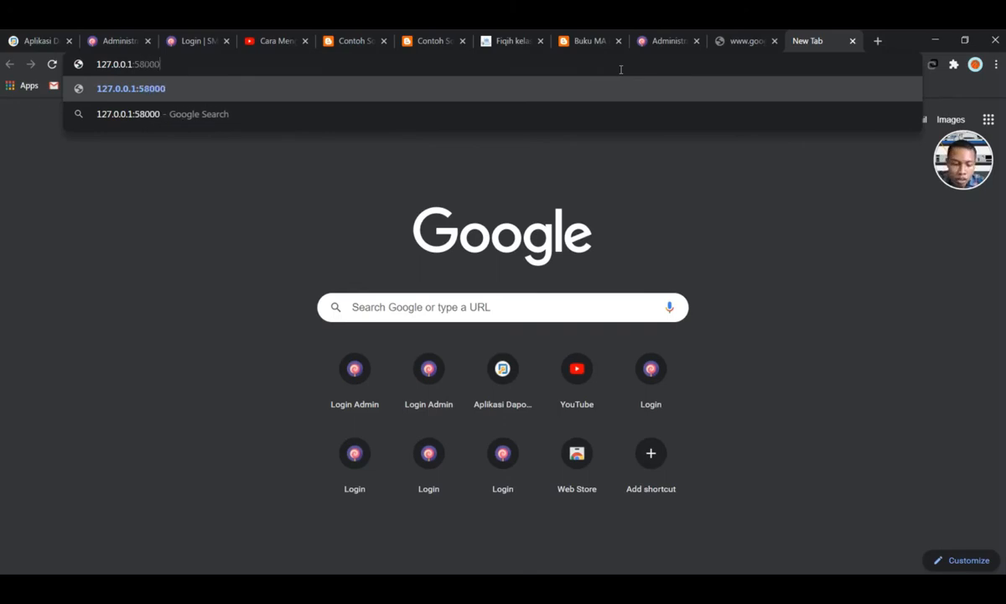
{"action": "key", "text": "Return"}
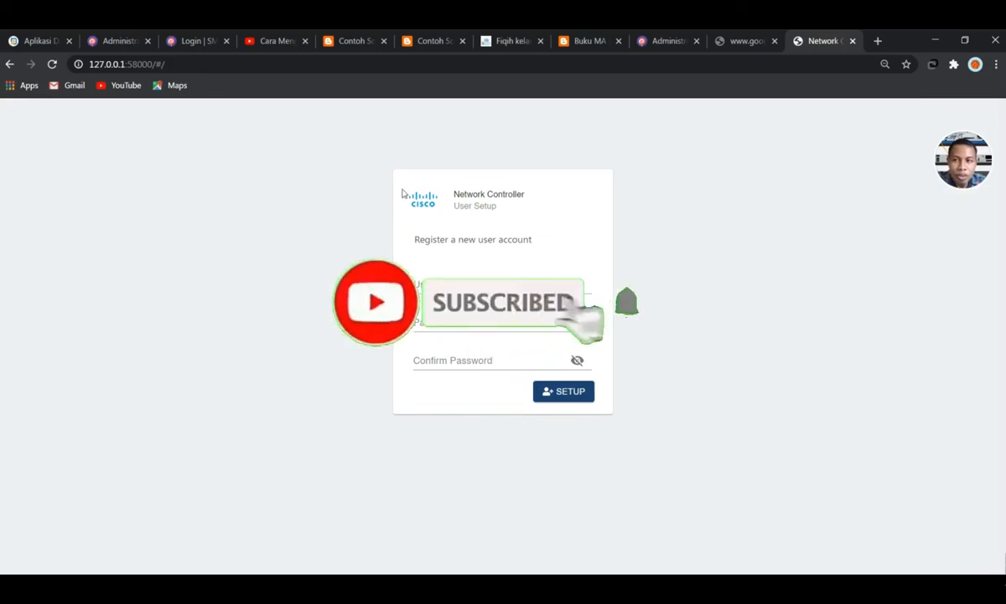
Set Chrome's page zoom to 110%
{"action": "left_click", "coordinate": [995, 65]}
{"action": "left_click", "coordinate": [956, 187]}
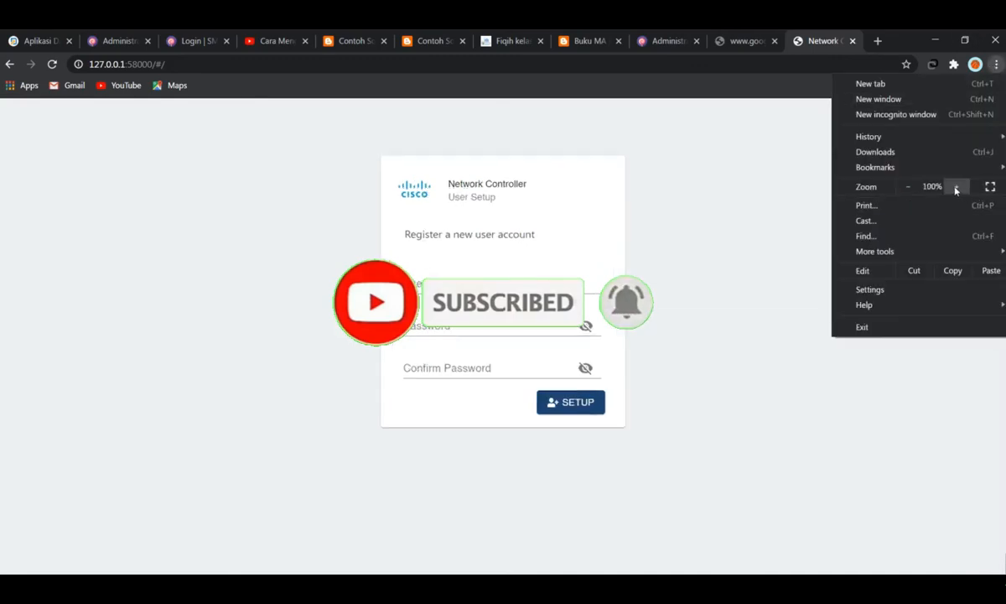
{"action": "left_click", "coordinate": [956, 187]}
{"action": "left_click", "coordinate": [697, 227]}
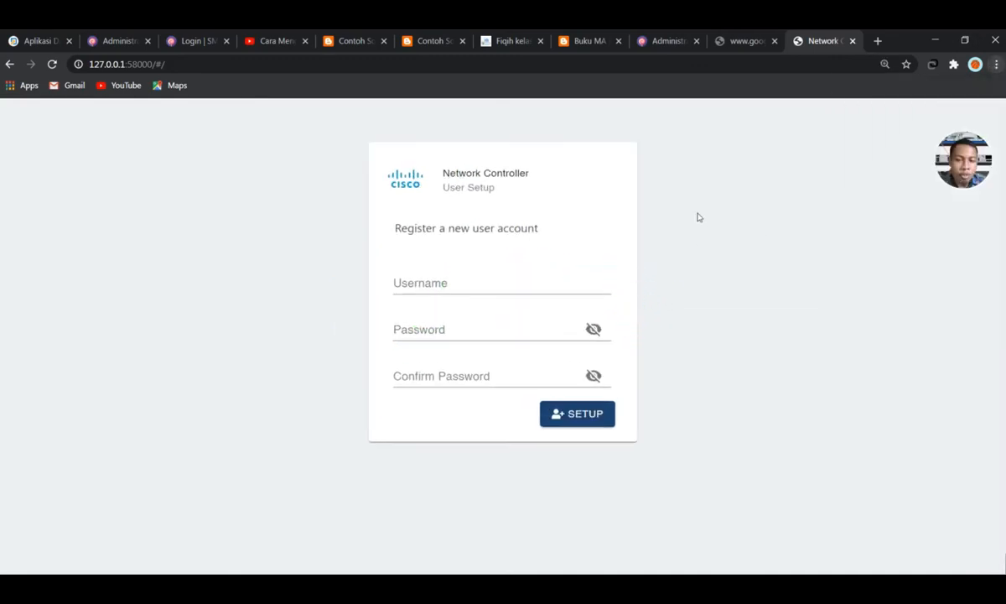
Register a new controller user with a username and confirmed password, declining to save it
{"action": "left_click", "coordinate": [426, 282]}
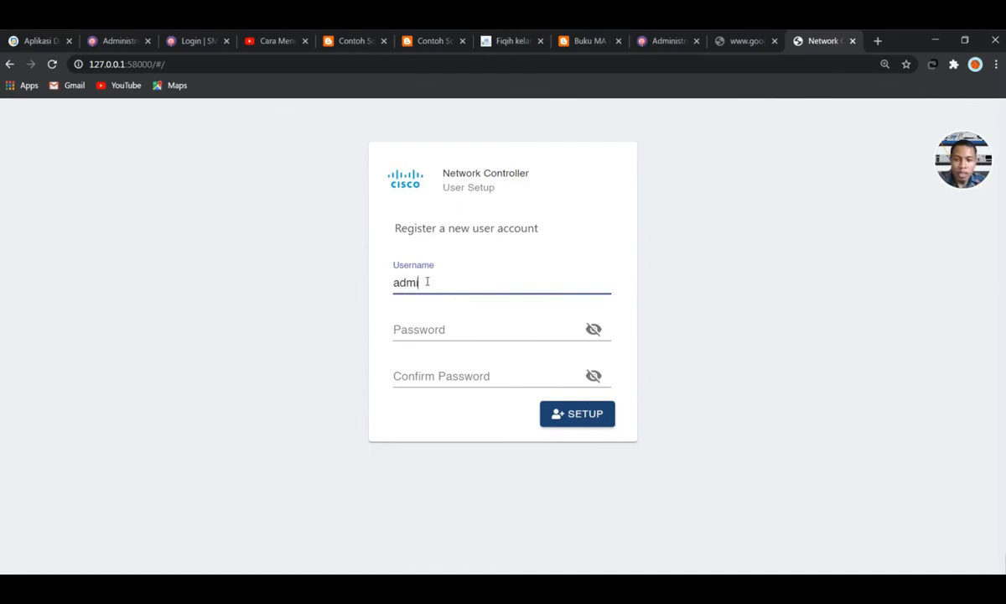
{"action": "left_click", "coordinate": [440, 329]}
{"action": "type", "text": "C"}
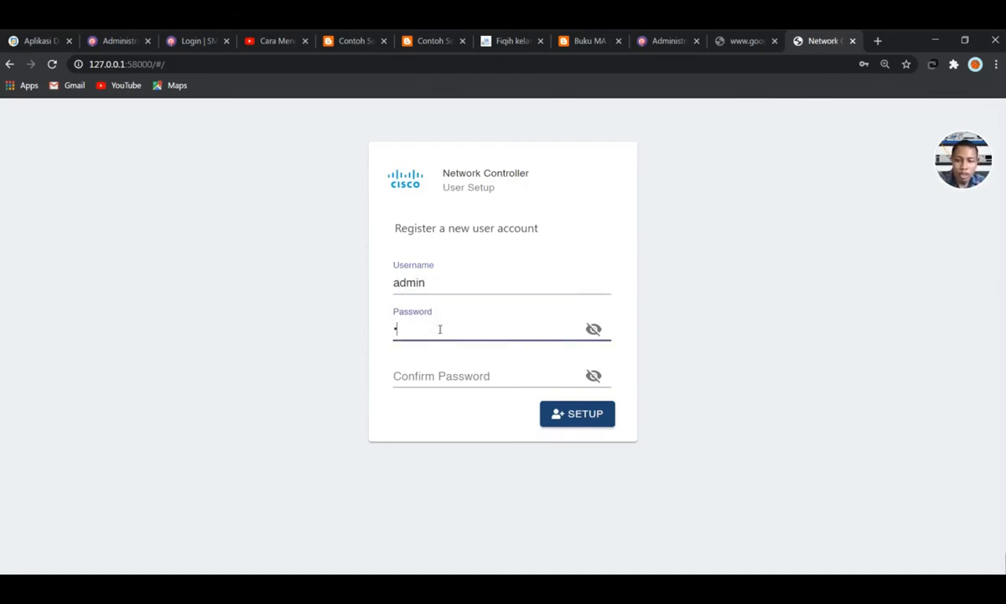
{"action": "left_click", "coordinate": [461, 382]}
{"action": "type", "text": "Ci"}
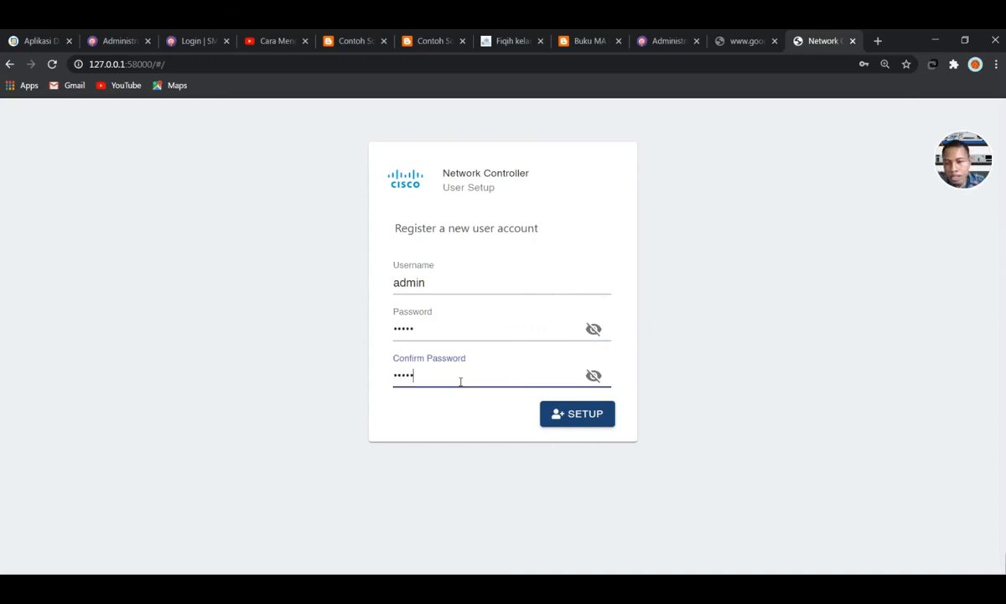
{"action": "left_click", "coordinate": [584, 414]}
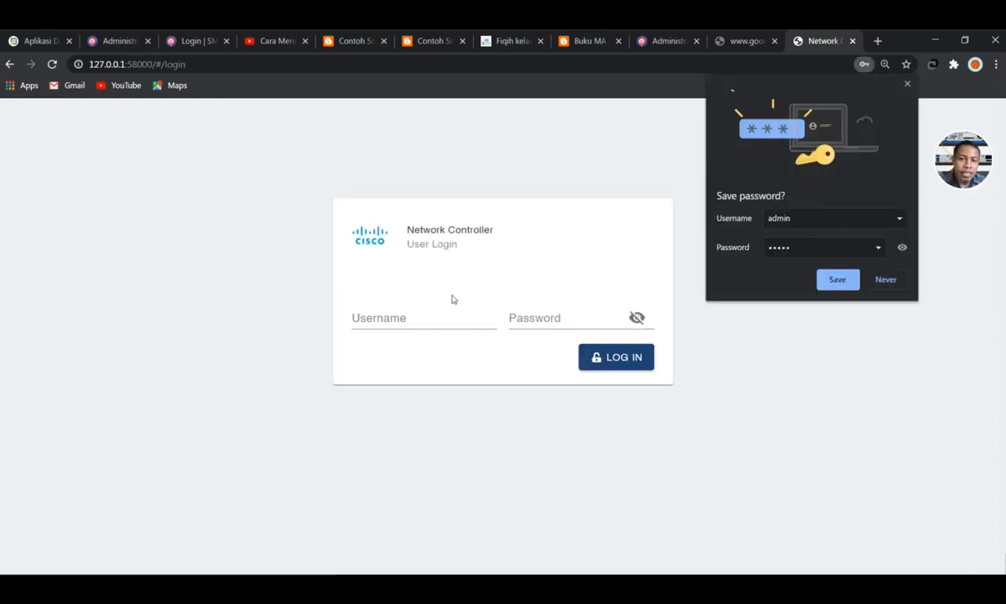
{"action": "left_click", "coordinate": [885, 280]}
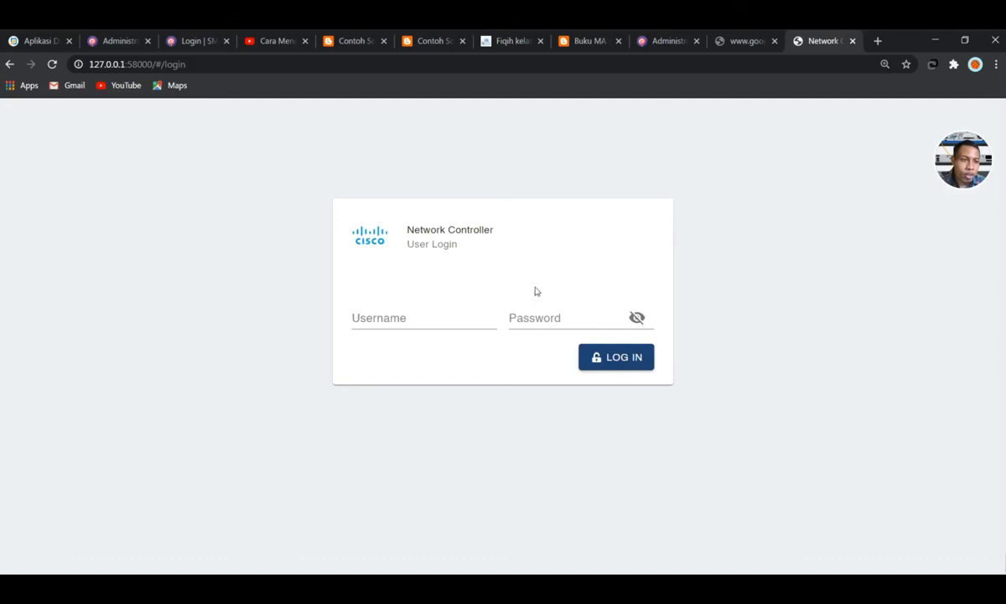
Log in to the Network Controller with the new account's username and password
{"action": "left_click", "coordinate": [381, 322]}
{"action": "type", "text": "admin"}
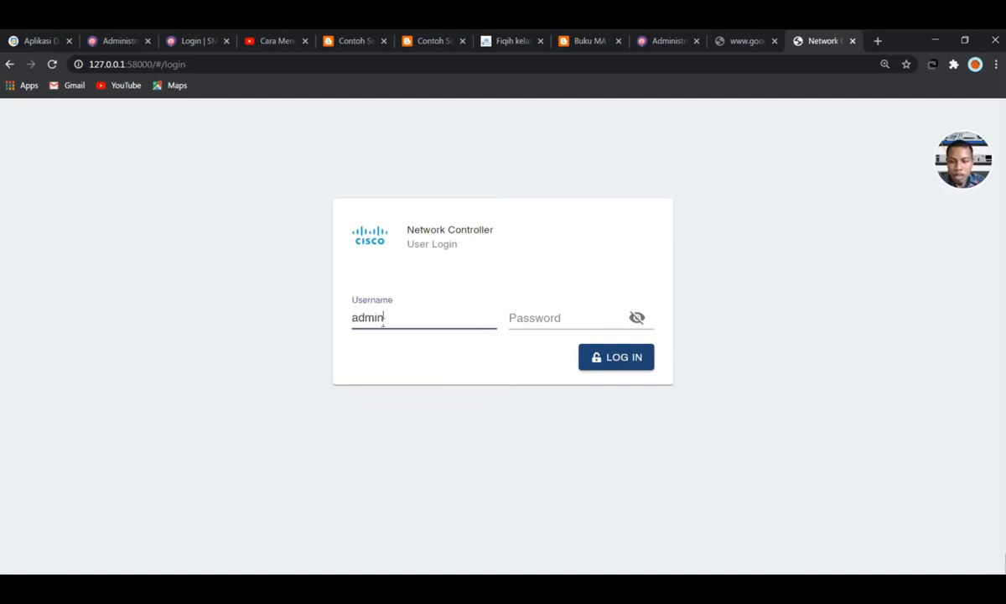
{"action": "left_click", "coordinate": [569, 310]}
{"action": "type", "text": "admin"}
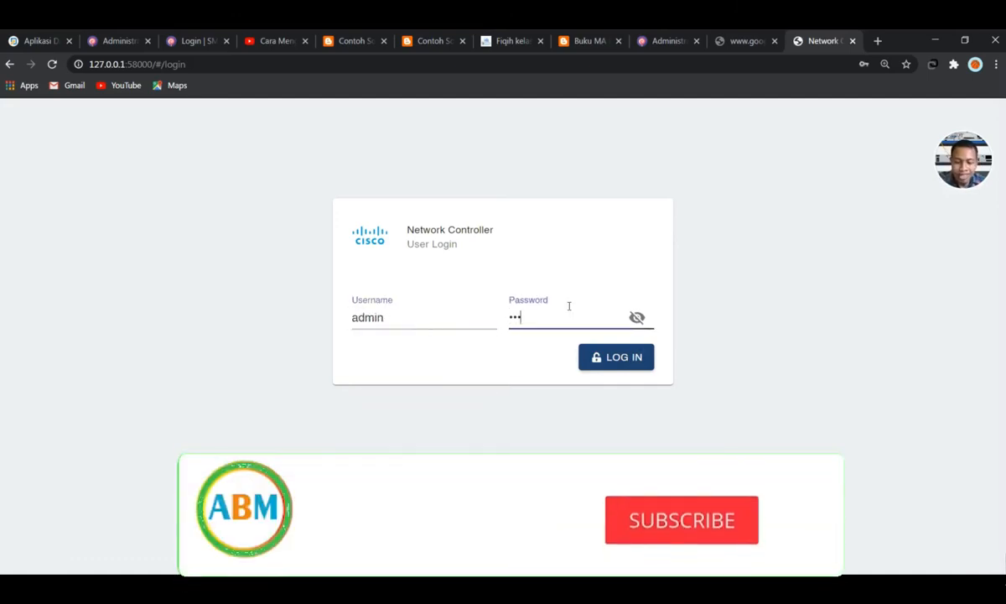
{"action": "left_click", "coordinate": [608, 365]}
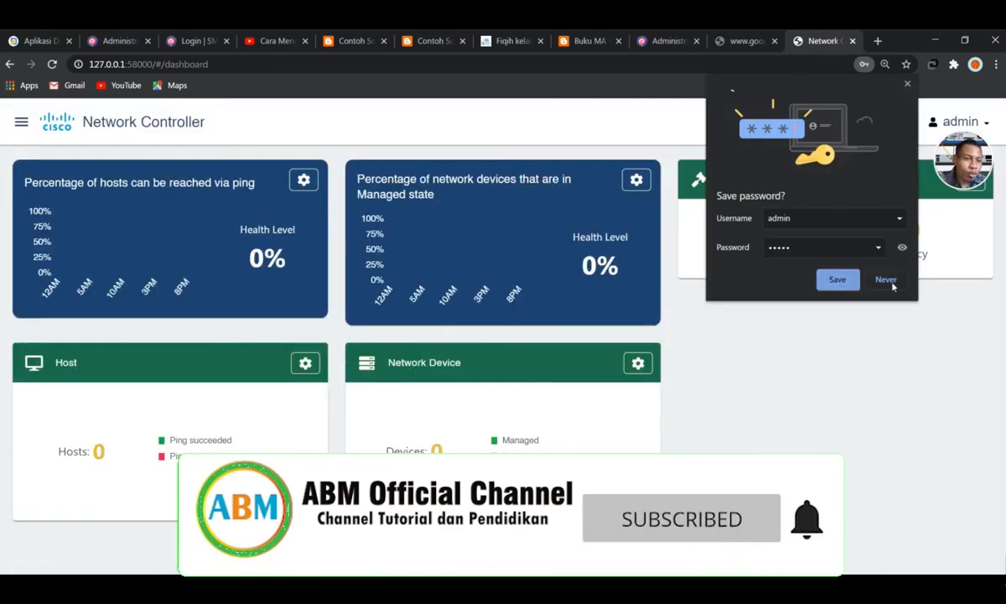
Decline Chrome's save-password offer, briefly check Packet Tracer, then return to the dashboard
{"action": "left_click", "coordinate": [885, 278]}
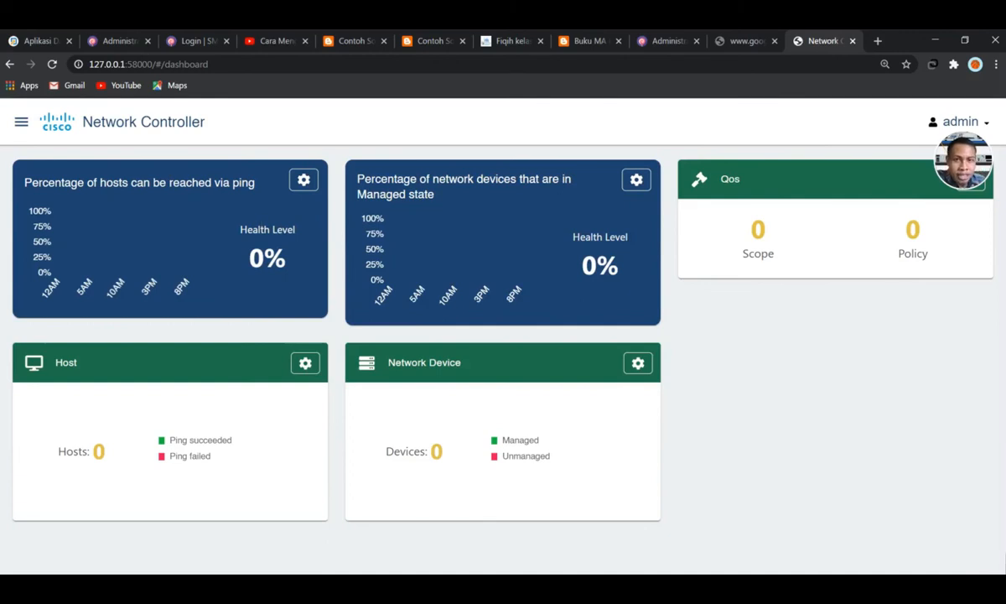
{"action": "left_click", "coordinate": [396, 79]}
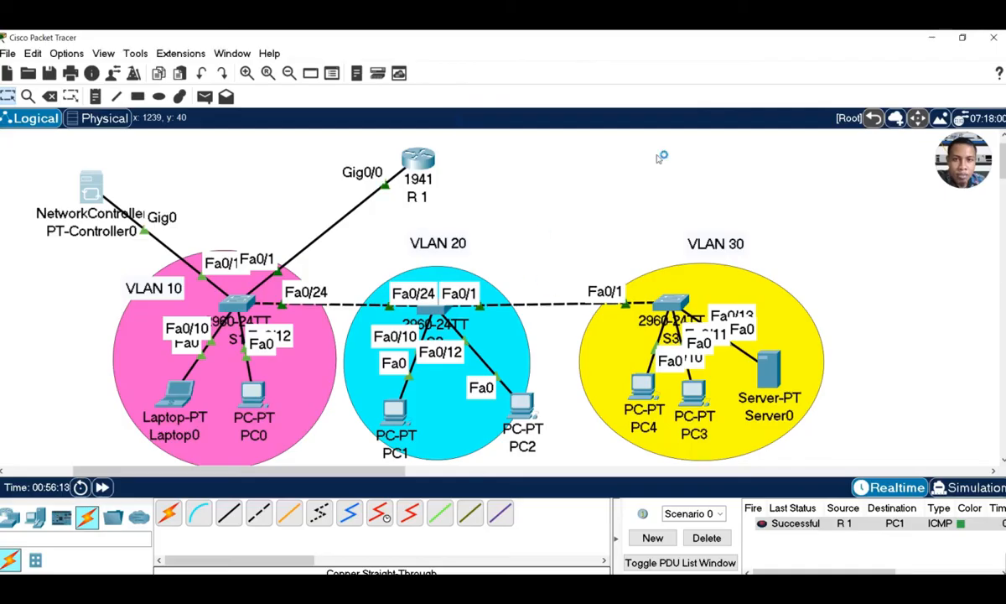
{"action": "left_click_drag", "start_coordinate": [897, 36], "coordinate": [683, 159]}
{"action": "scroll", "coordinate": [559, 335], "scroll_direction": "down", "scroll_amount": 3}
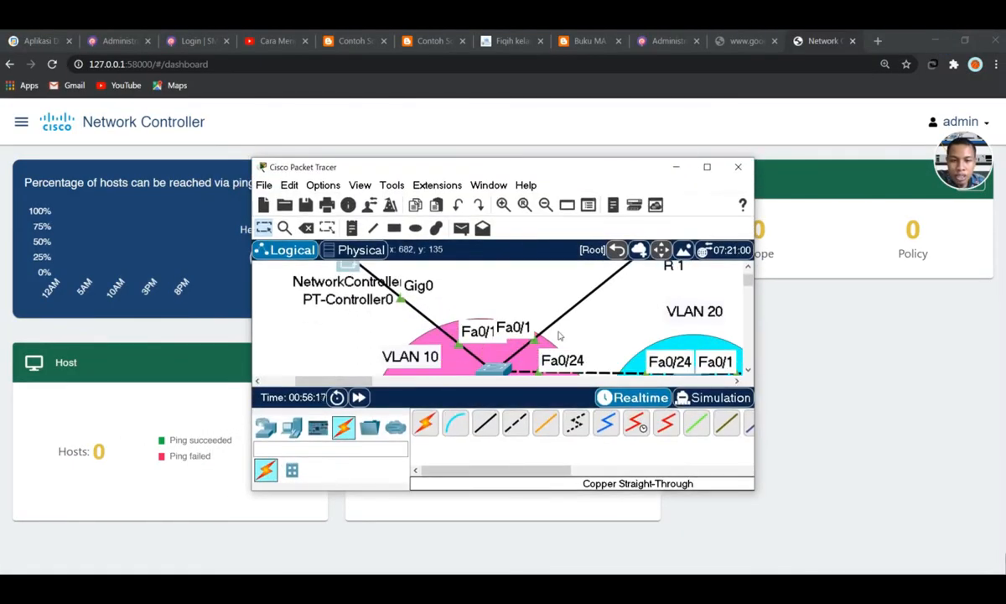
{"action": "left_click", "coordinate": [706, 170]}
{"action": "left_click", "coordinate": [715, 21]}
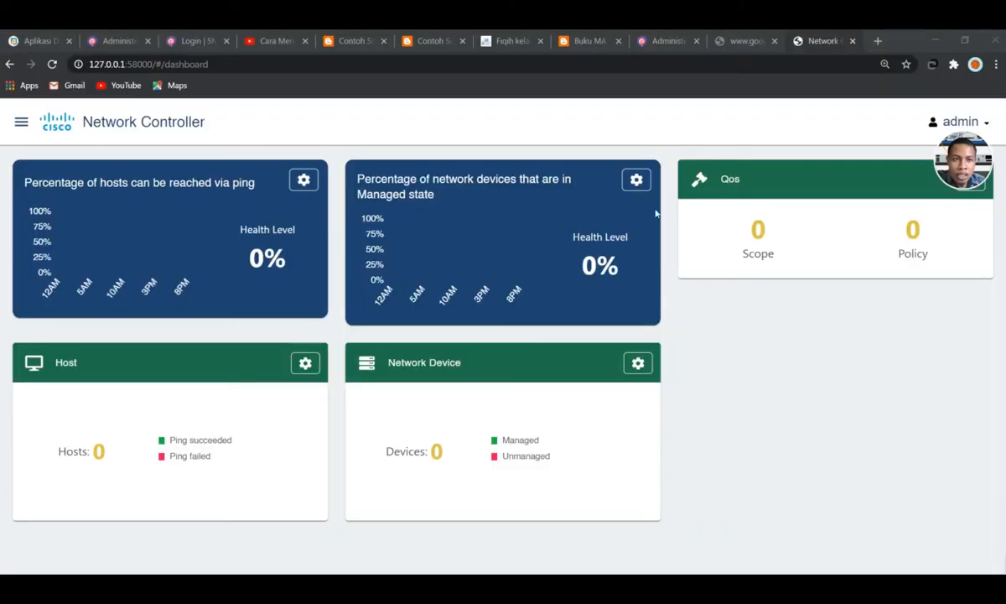
Navigate through Provisioning to the Discovery page
{"action": "left_click", "coordinate": [21, 121]}
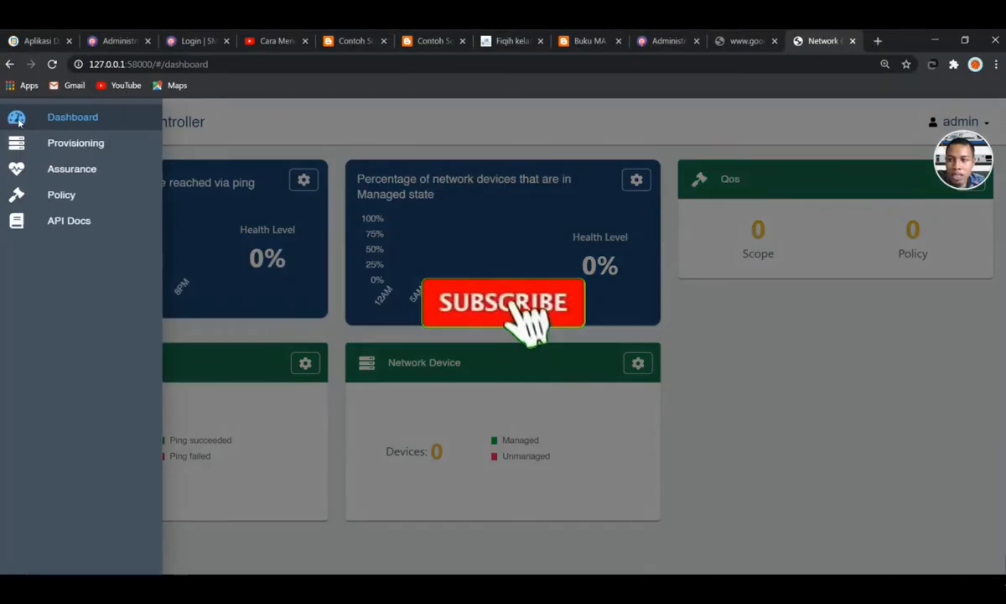
{"action": "left_click", "coordinate": [89, 152]}
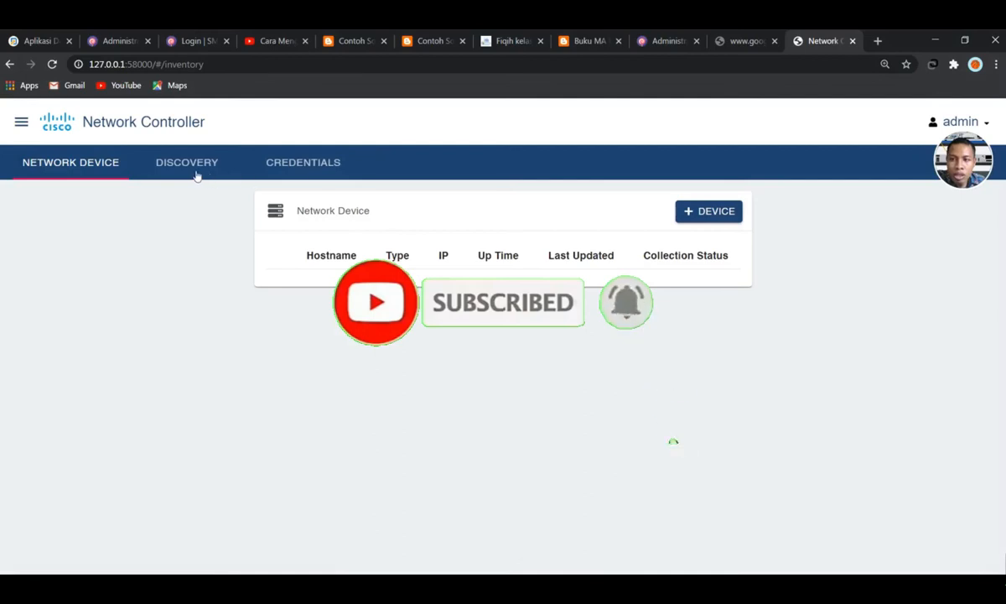
{"action": "left_click", "coordinate": [196, 174]}
Start a vlan 10 discovery, find no CLI credential available, and cancel it
{"action": "left_click", "coordinate": [598, 213]}
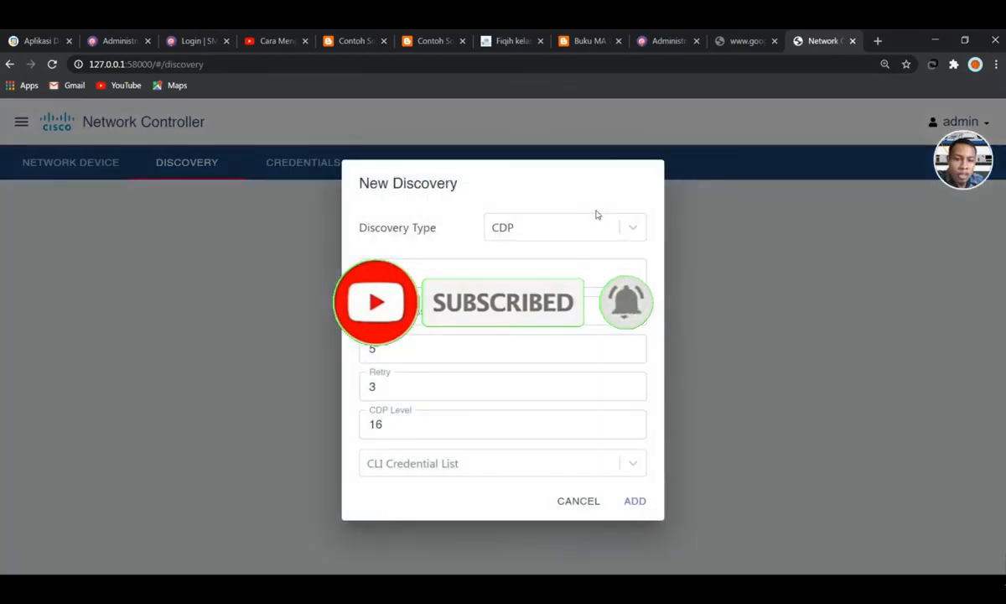
{"action": "left_click", "coordinate": [448, 266]}
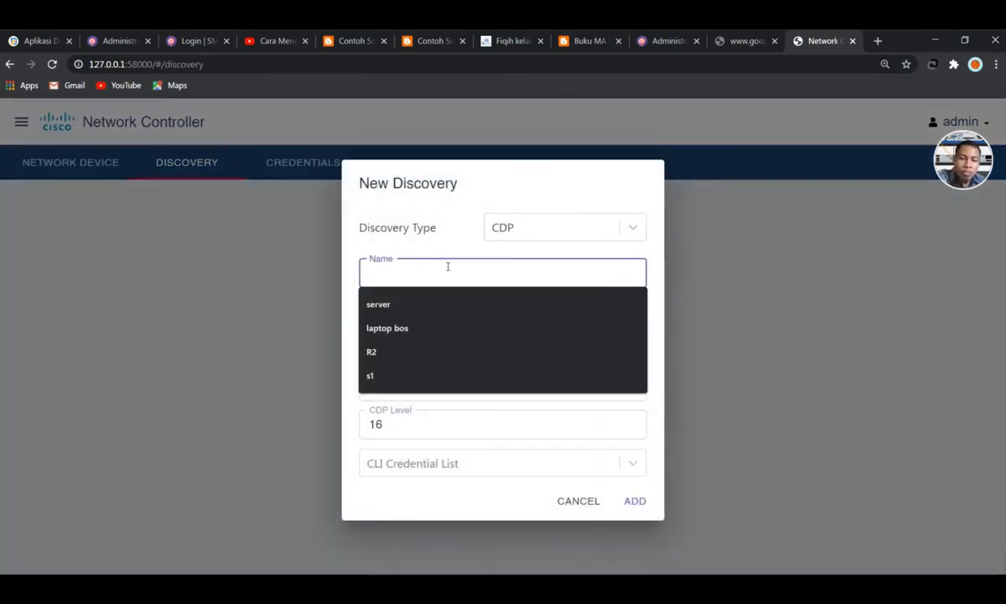
{"action": "type", "text": "vlan 10"}
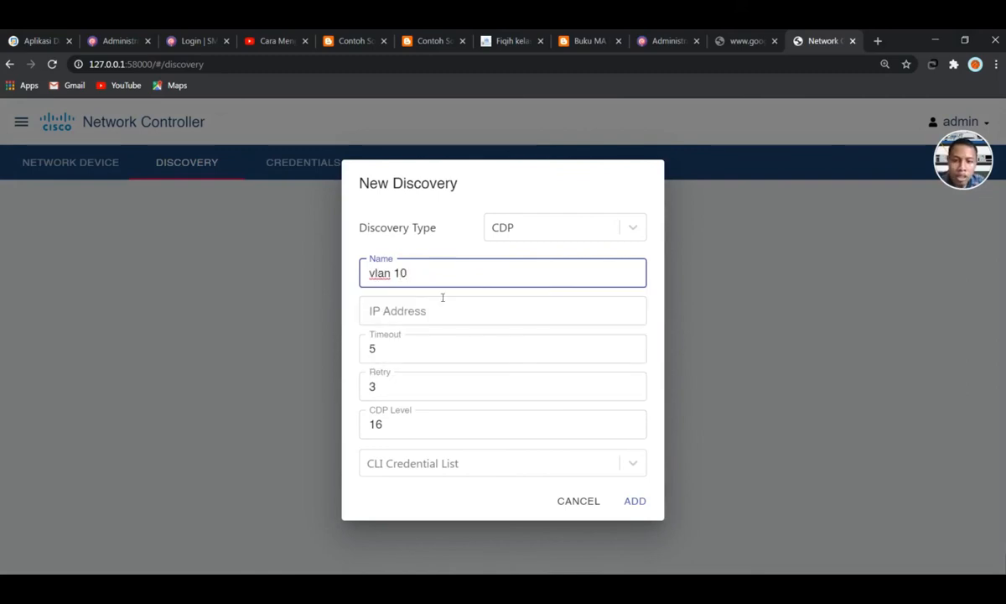
{"action": "left_click", "coordinate": [440, 307]}
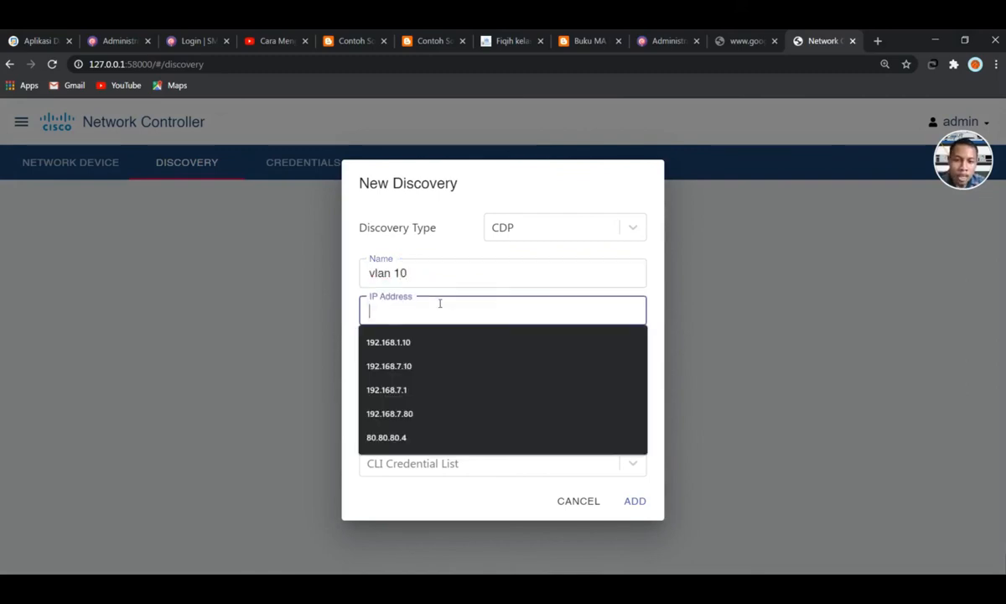
{"action": "type", "text": "10.10.10.2"}
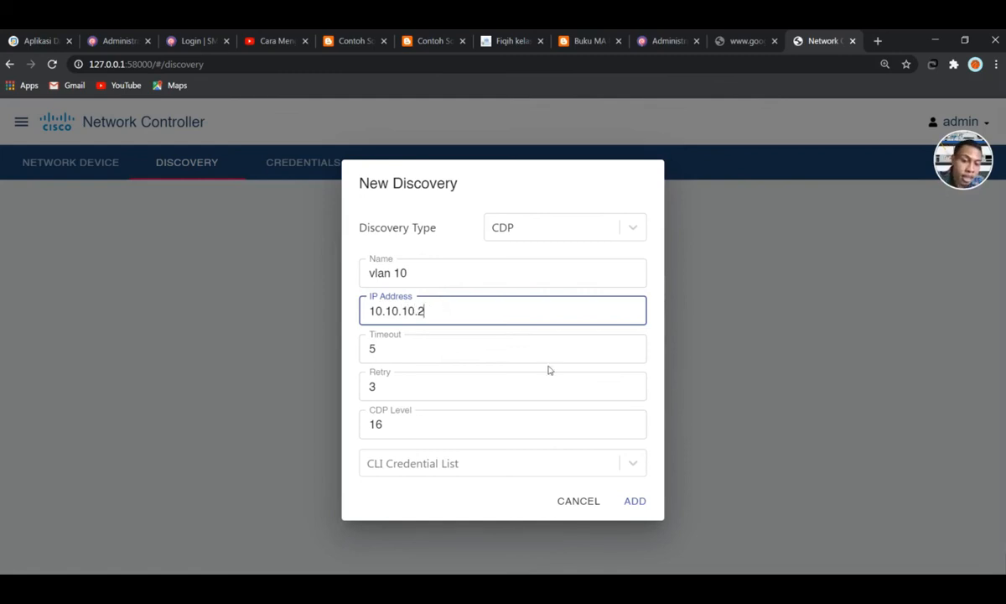
{"action": "left_click", "coordinate": [408, 470]}
{"action": "left_click", "coordinate": [408, 470]}
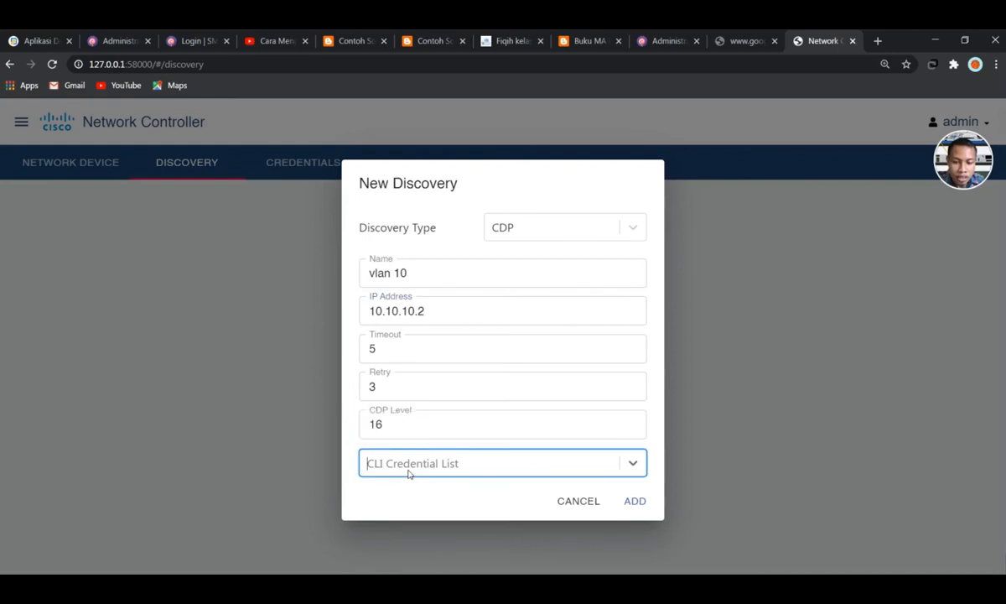
{"action": "left_click", "coordinate": [407, 446]}
{"action": "left_click", "coordinate": [408, 470]}
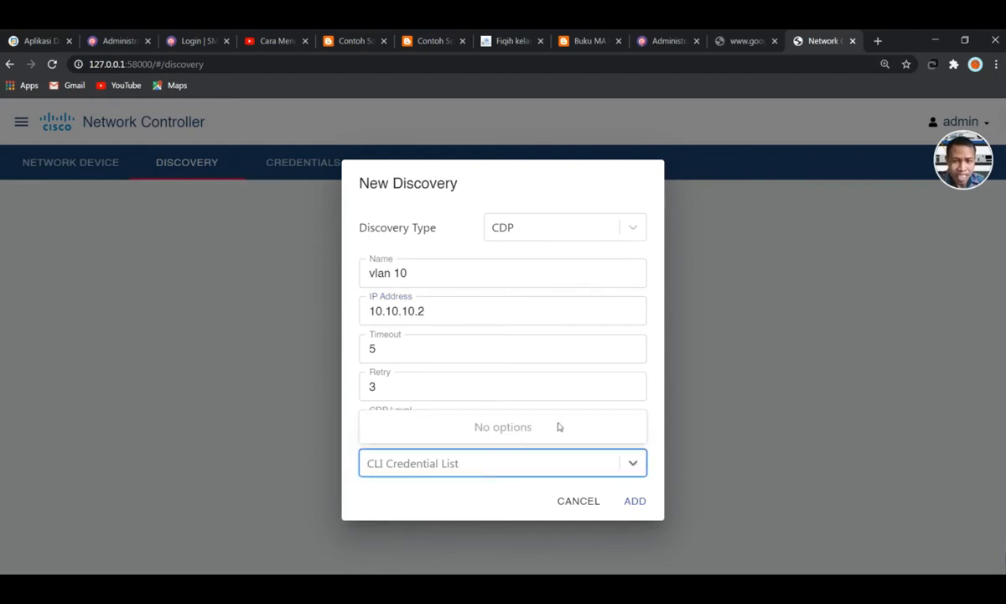
{"action": "left_click", "coordinate": [579, 503]}
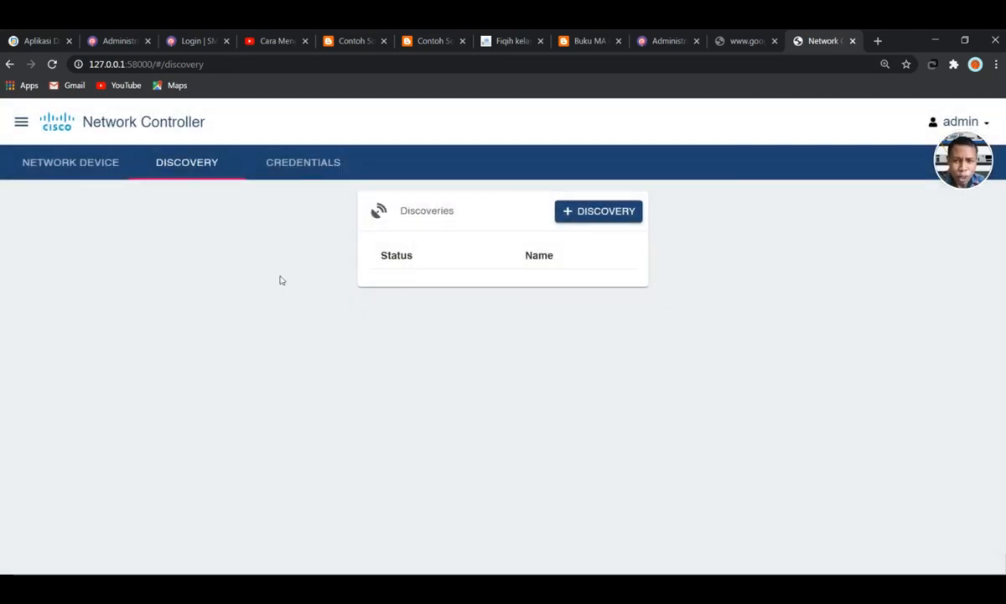
Create a CLI credential with username admin, login and enable passwords, and description admin
{"action": "left_click", "coordinate": [293, 168]}
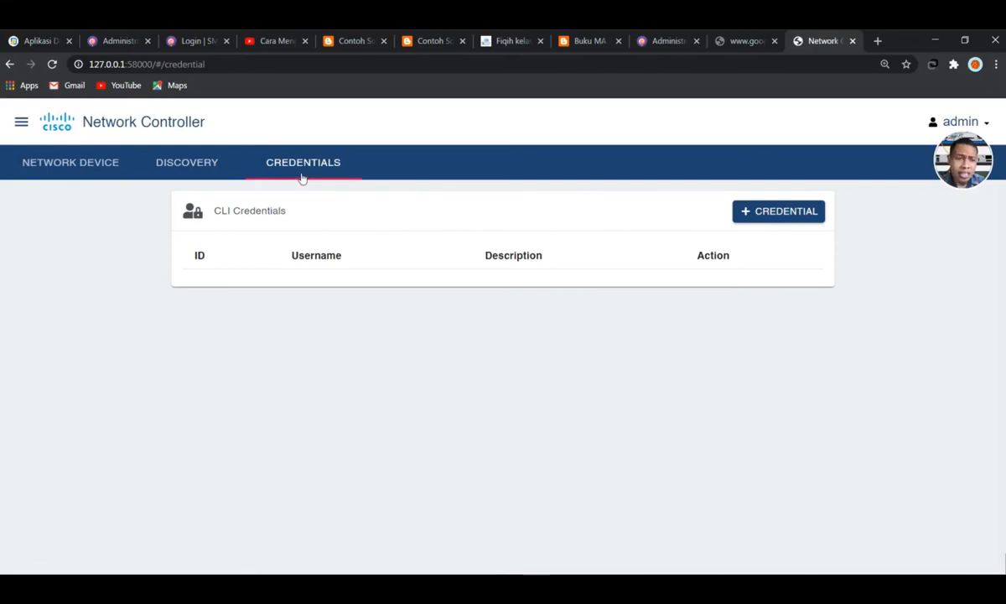
{"action": "left_click", "coordinate": [779, 214]}
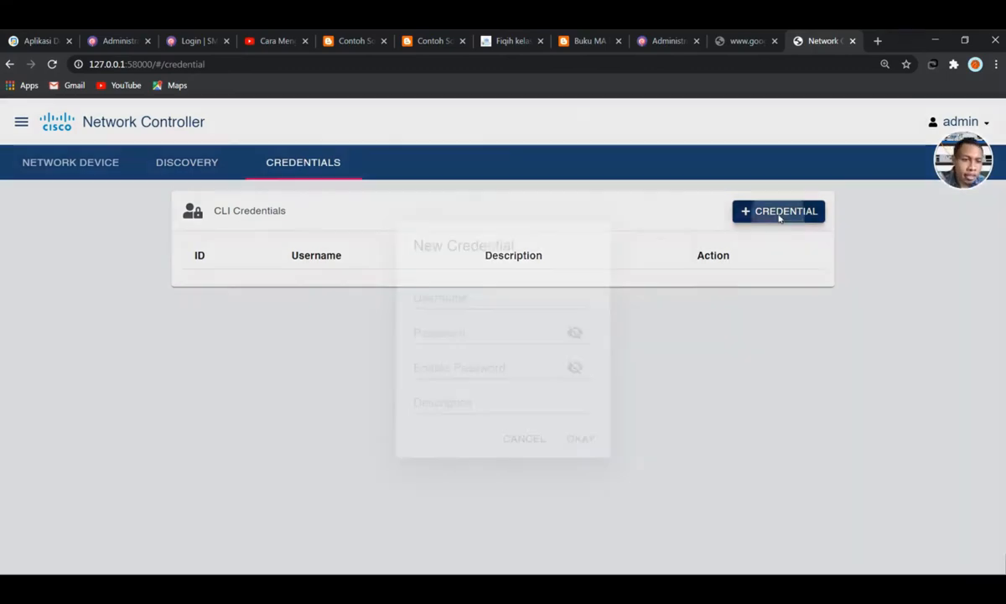
{"action": "left_click", "coordinate": [451, 299]}
{"action": "type", "text": "admin"}
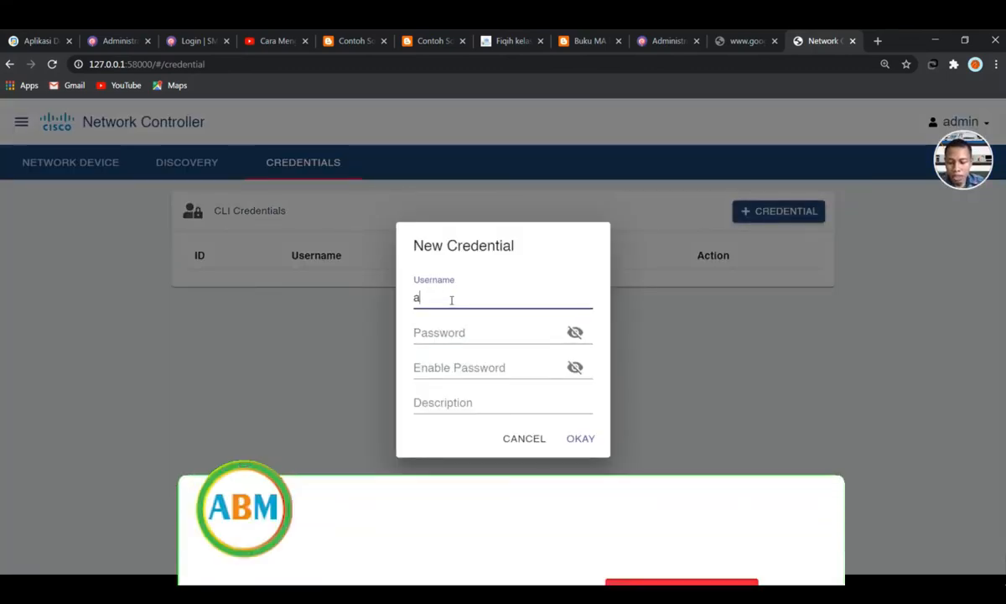
{"action": "left_click", "coordinate": [451, 333]}
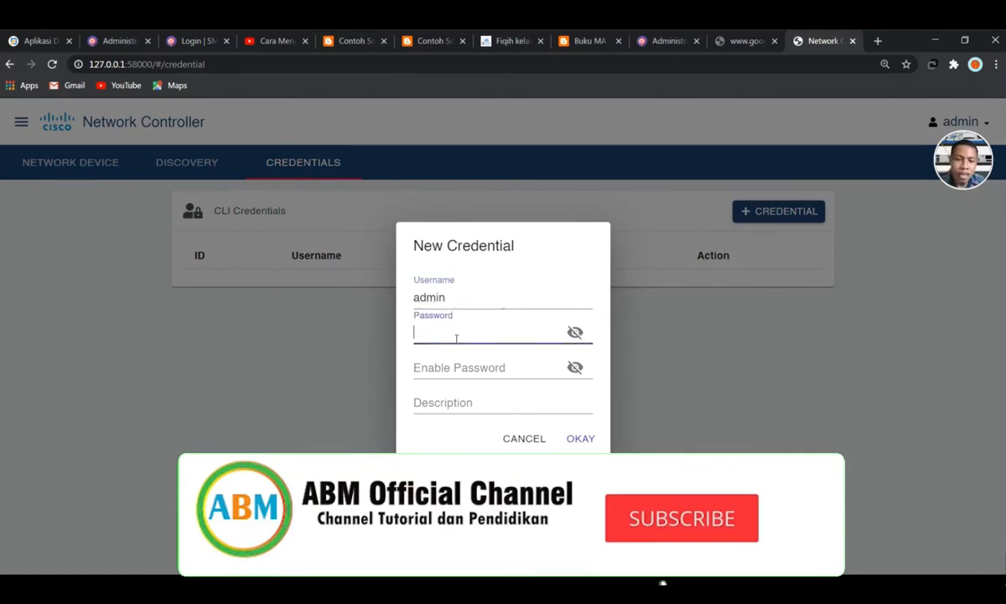
{"action": "type", "text": "cisco"}
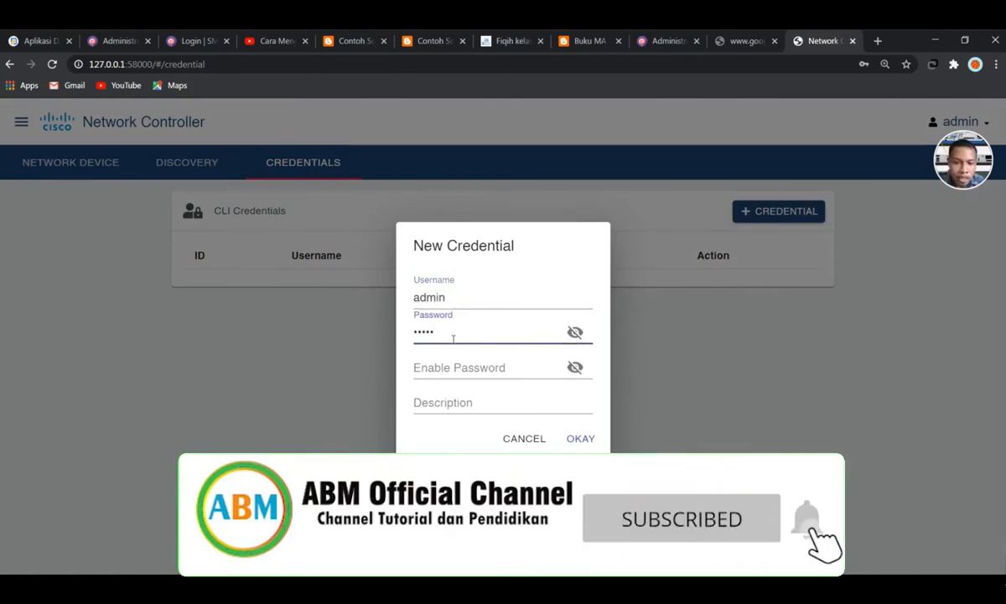
{"action": "left_click", "coordinate": [503, 370]}
{"action": "type", "text": "cis"}
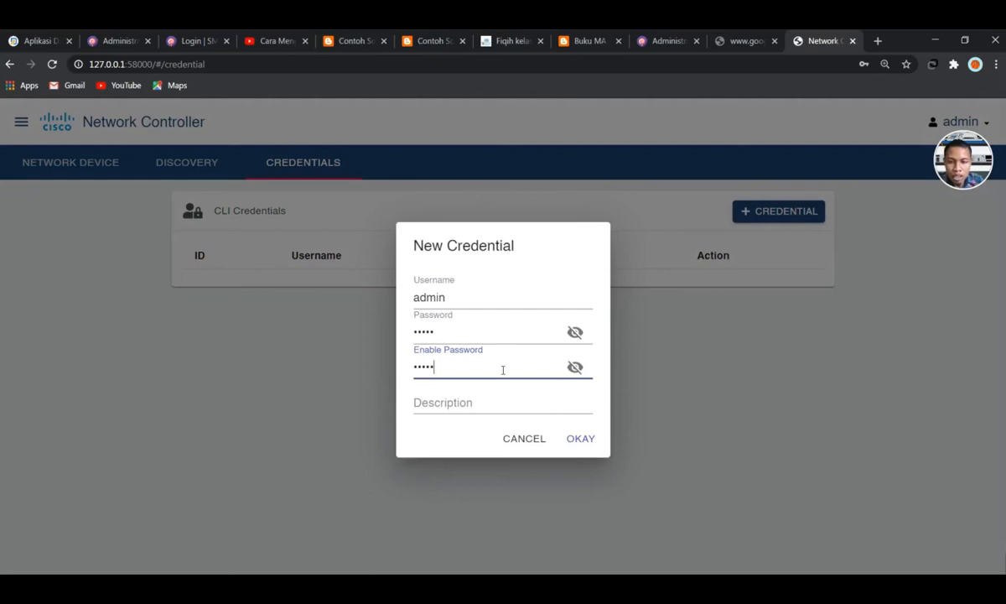
{"action": "left_click", "coordinate": [499, 402]}
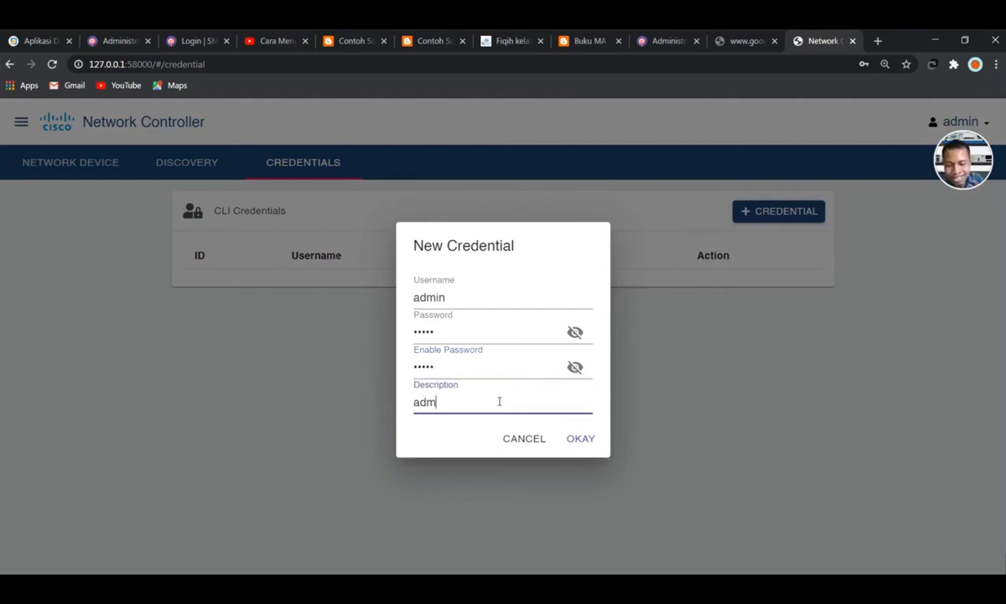
{"action": "left_click", "coordinate": [587, 442]}
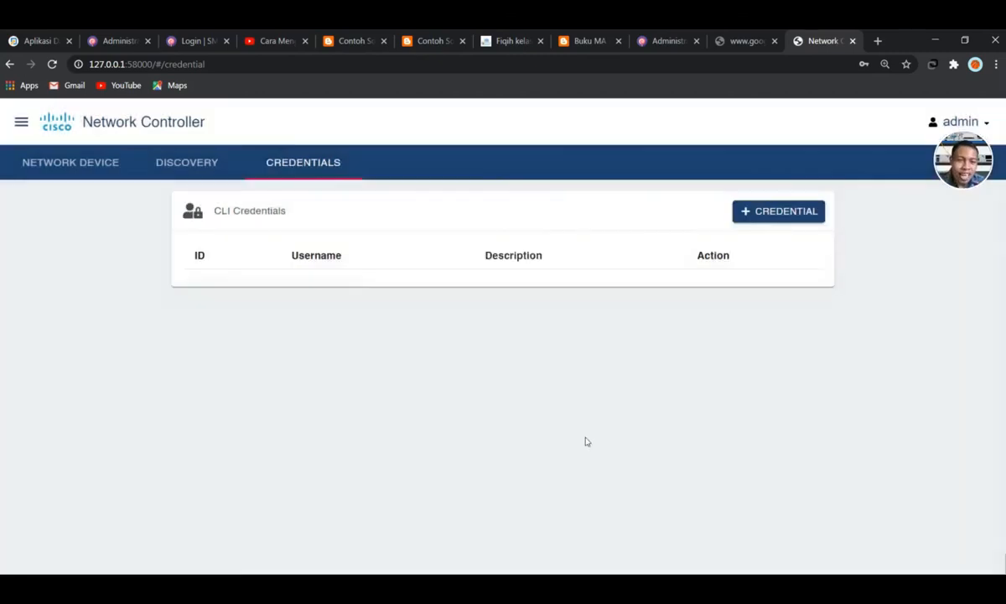
{"action": "left_click", "coordinate": [215, 162]}
{"action": "left_click", "coordinate": [606, 208]}
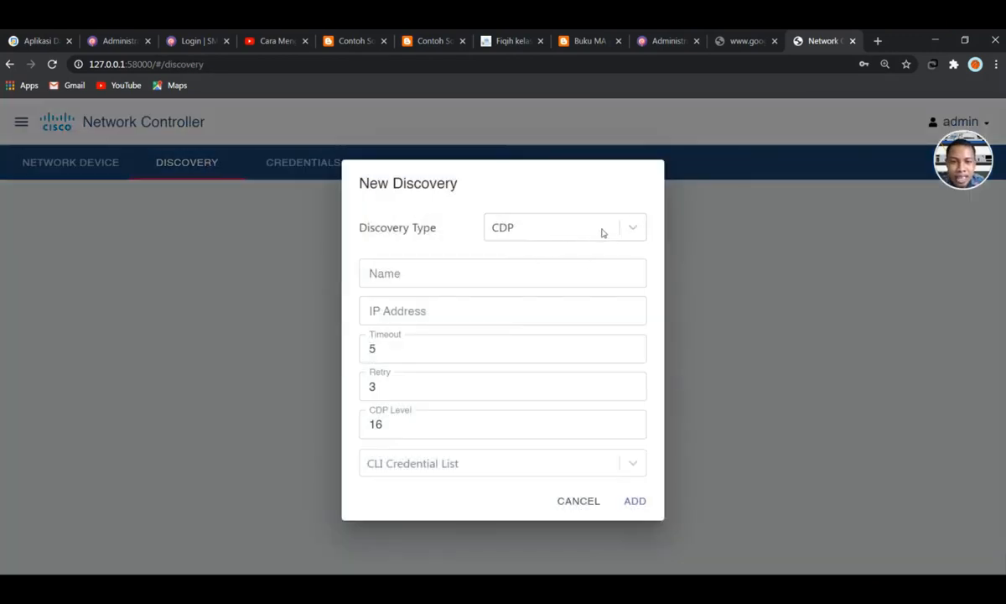
{"action": "left_click", "coordinate": [463, 269]}
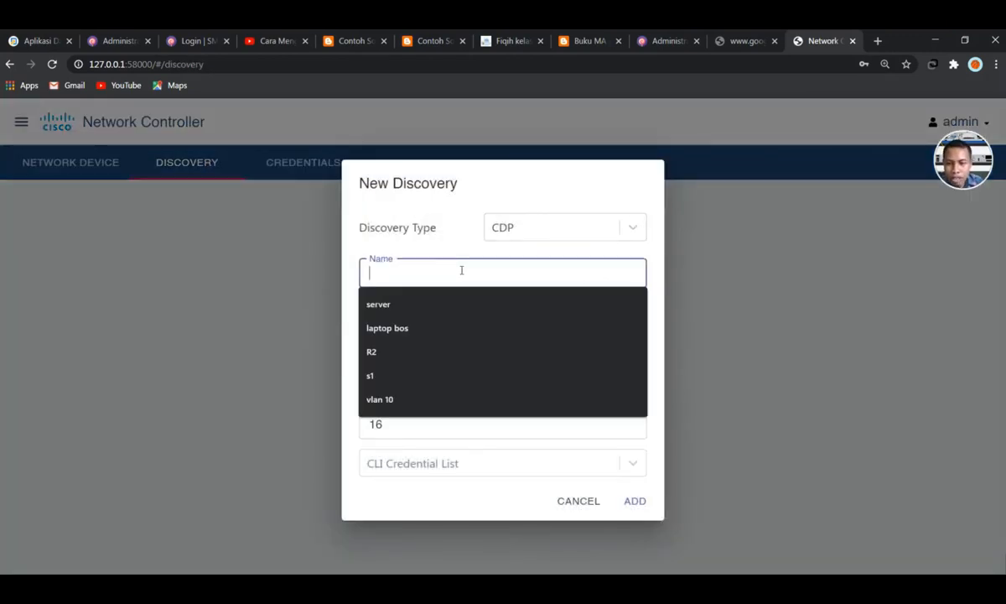
{"action": "left_click", "coordinate": [403, 400]}
{"action": "left_click", "coordinate": [401, 307]}
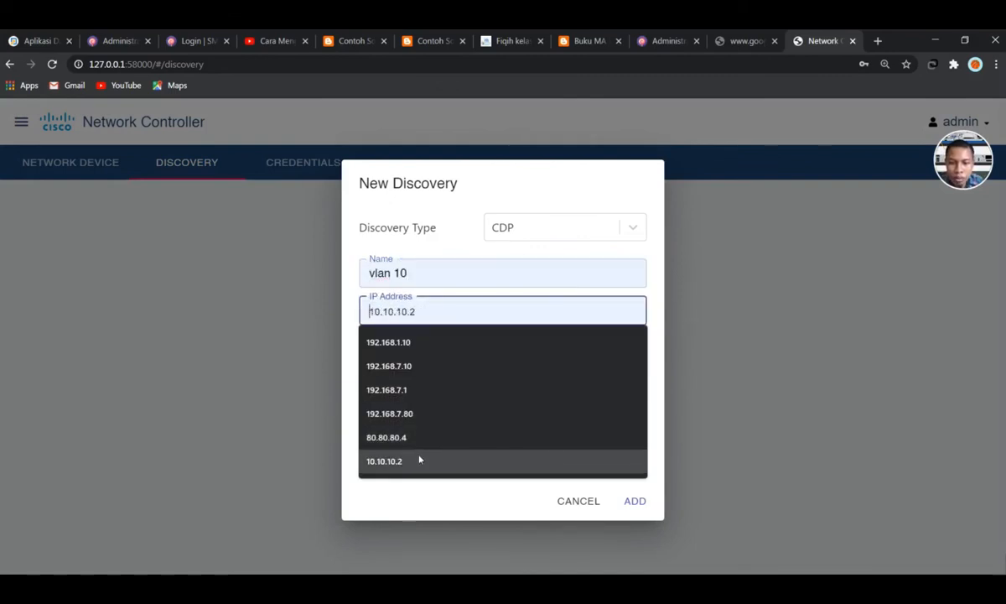
{"action": "left_click", "coordinate": [417, 460]}
{"action": "left_click", "coordinate": [431, 466]}
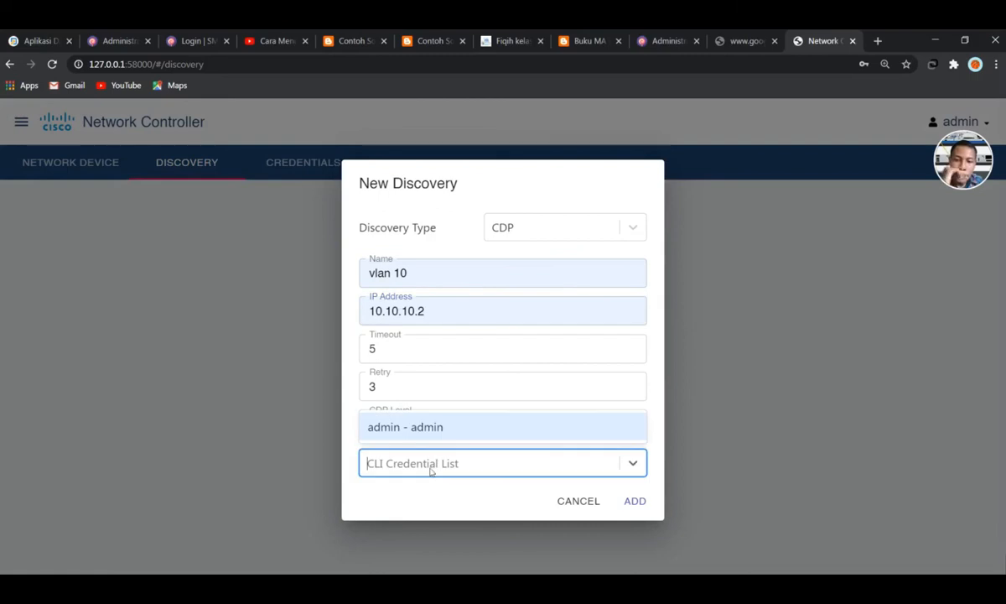
{"action": "left_click", "coordinate": [418, 429]}
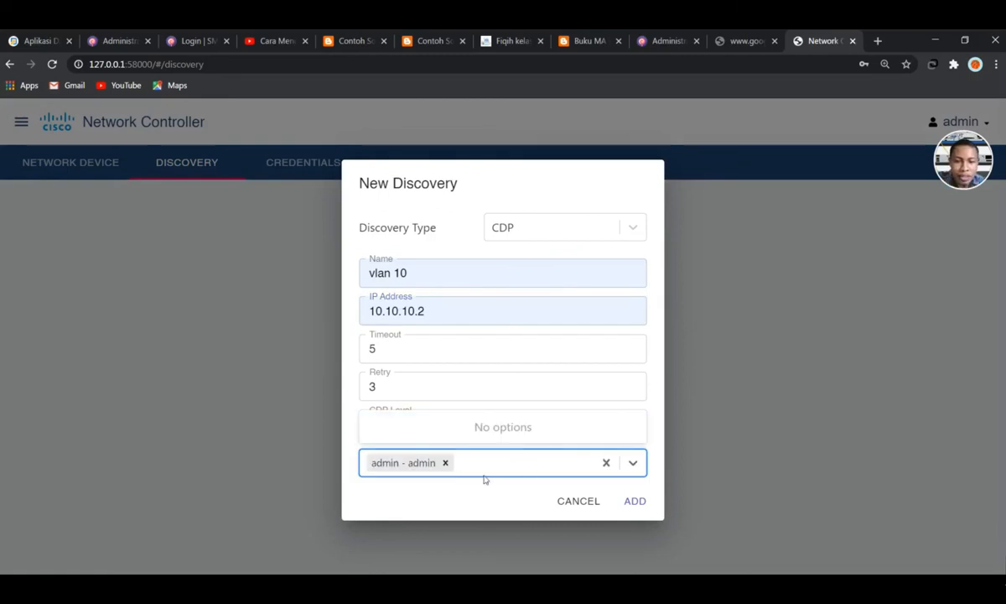
{"action": "left_click", "coordinate": [635, 501]}
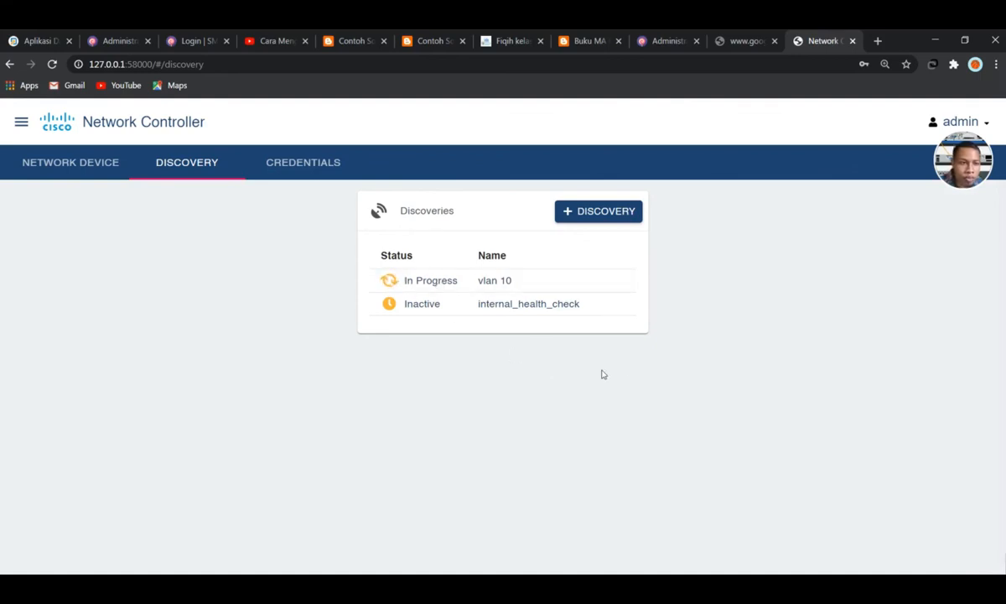
Review the completed vlan 10 discovery details alongside the internal_health_check entry
{"action": "left_click", "coordinate": [390, 280]}
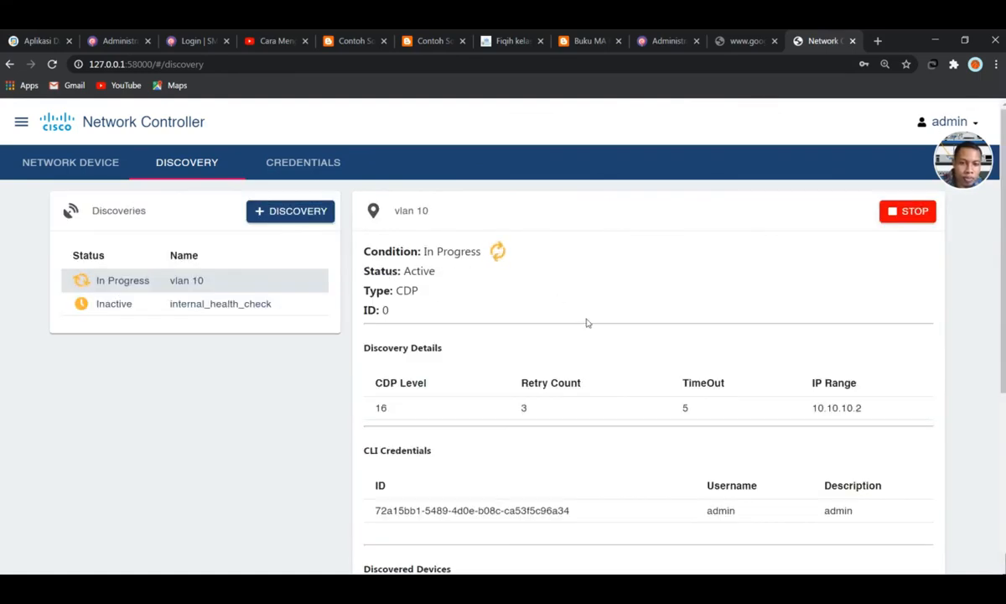
{"action": "scroll", "coordinate": [585, 325], "scroll_direction": "down", "scroll_amount": 4}
{"action": "scroll", "coordinate": [583, 325], "scroll_direction": "up", "scroll_amount": 4}
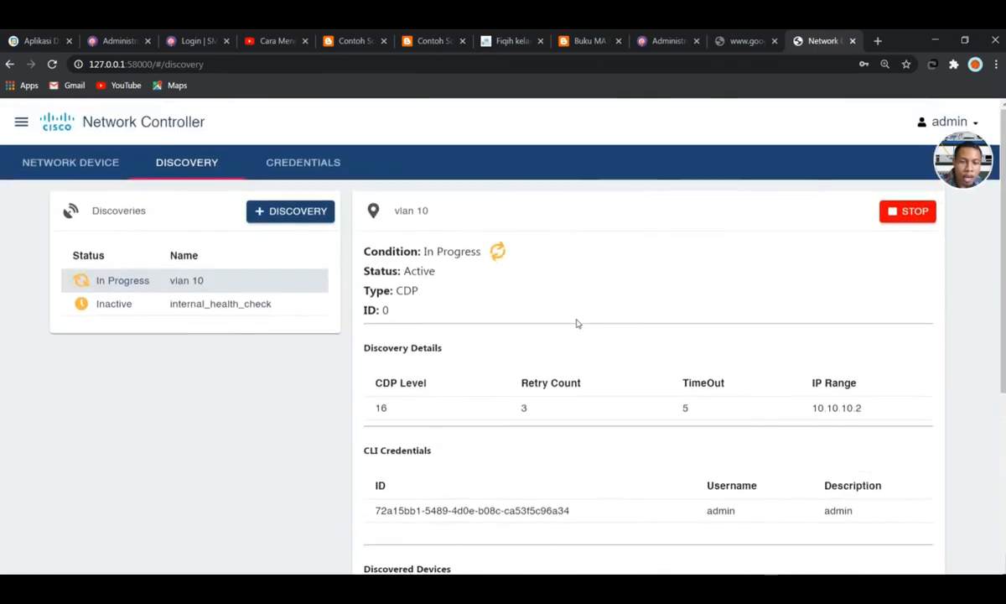
{"action": "left_click", "coordinate": [135, 309]}
{"action": "left_click", "coordinate": [142, 280]}
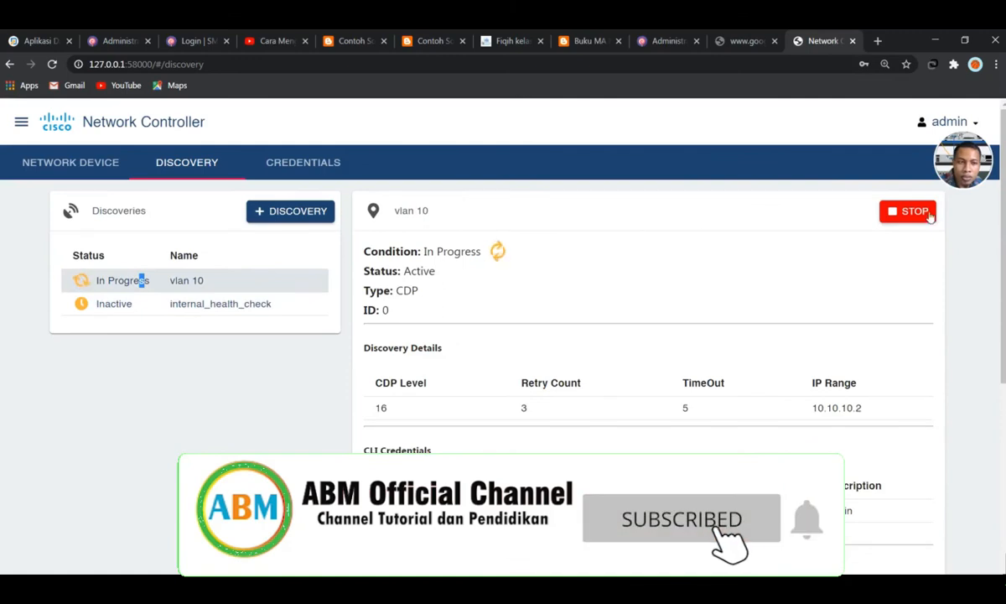
{"action": "scroll", "coordinate": [482, 319], "scroll_direction": "down", "scroll_amount": 3}
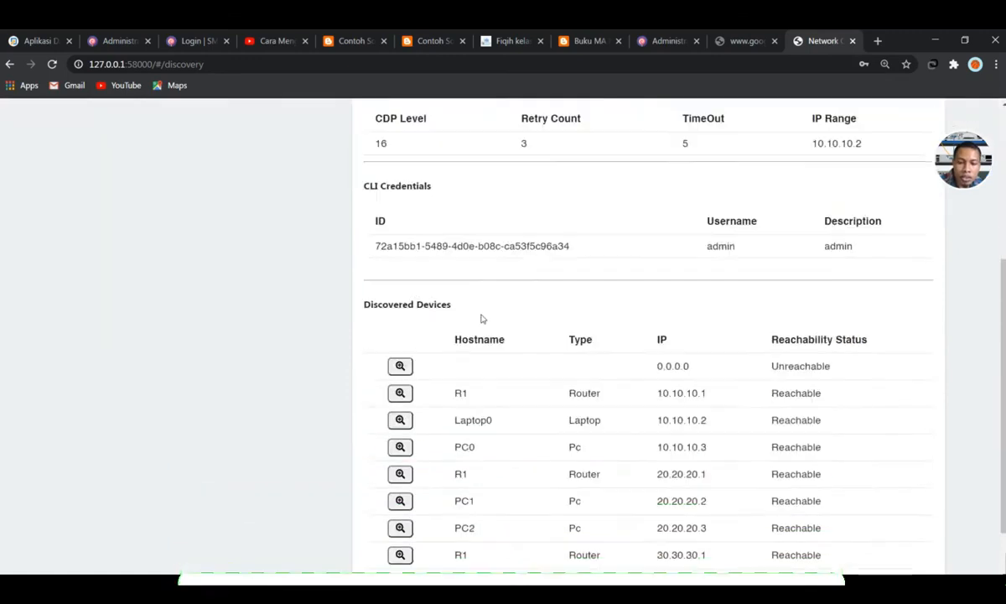
{"action": "scroll", "coordinate": [482, 319], "scroll_direction": "down", "scroll_amount": 1}
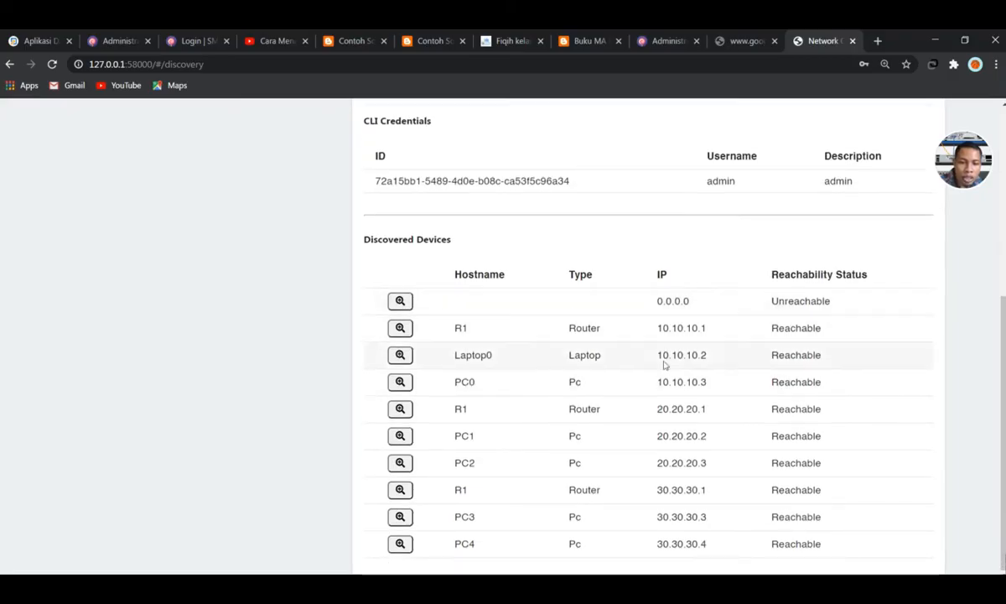
{"action": "scroll", "coordinate": [616, 374], "scroll_direction": "down", "scroll_amount": 1}
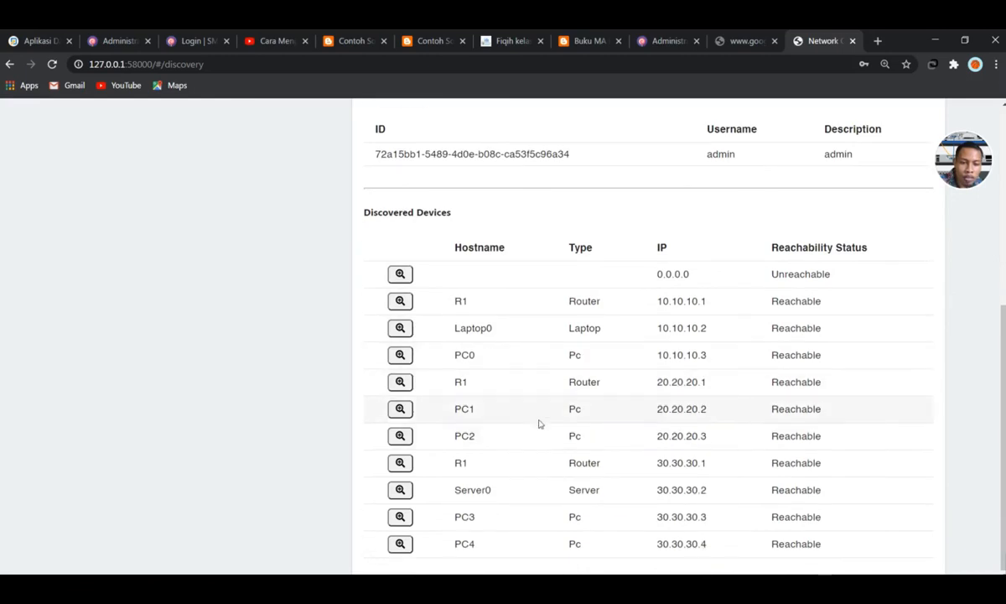
{"action": "scroll", "coordinate": [539, 423], "scroll_direction": "up", "scroll_amount": 7}
{"action": "scroll", "coordinate": [641, 378], "scroll_direction": "down", "scroll_amount": 3}
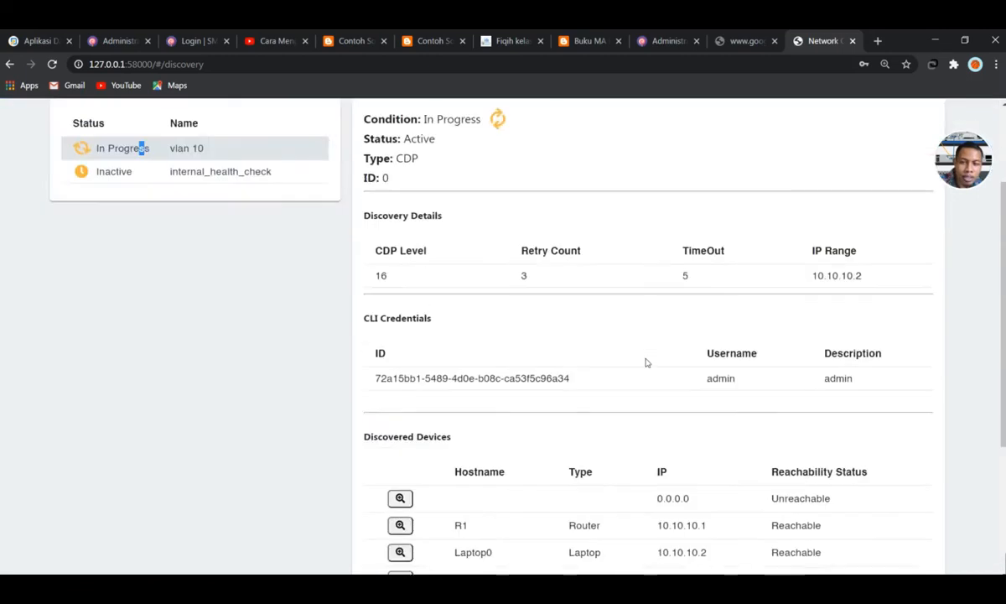
{"action": "scroll", "coordinate": [645, 362], "scroll_direction": "down", "scroll_amount": 3}
{"action": "scroll", "coordinate": [646, 363], "scroll_direction": "up", "scroll_amount": 5}
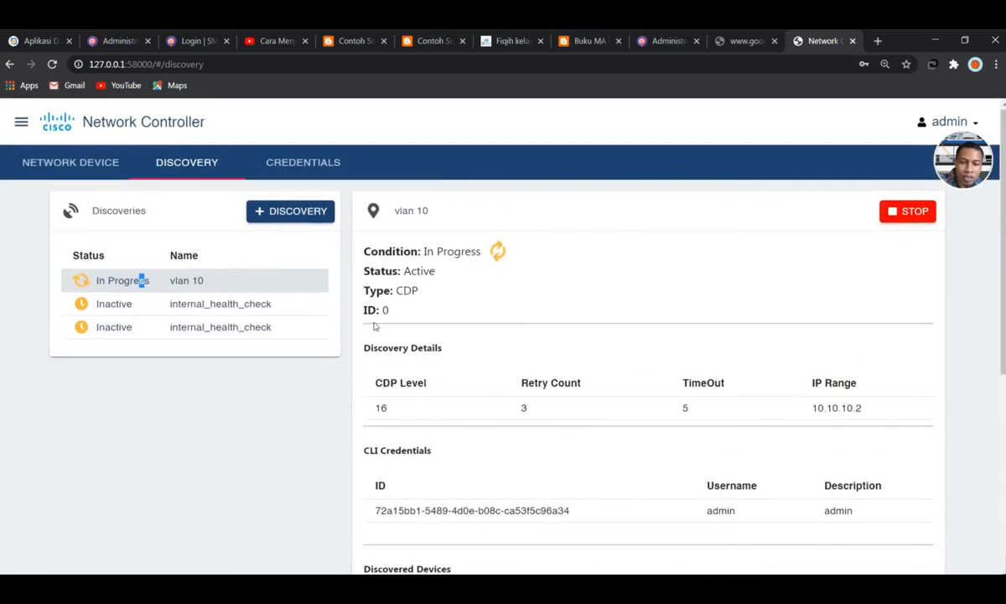
Glance at the Credentials and Network Device inventory pages, then recheck the Discoveries list
{"action": "left_click", "coordinate": [277, 161]}
{"action": "left_click", "coordinate": [208, 168]}
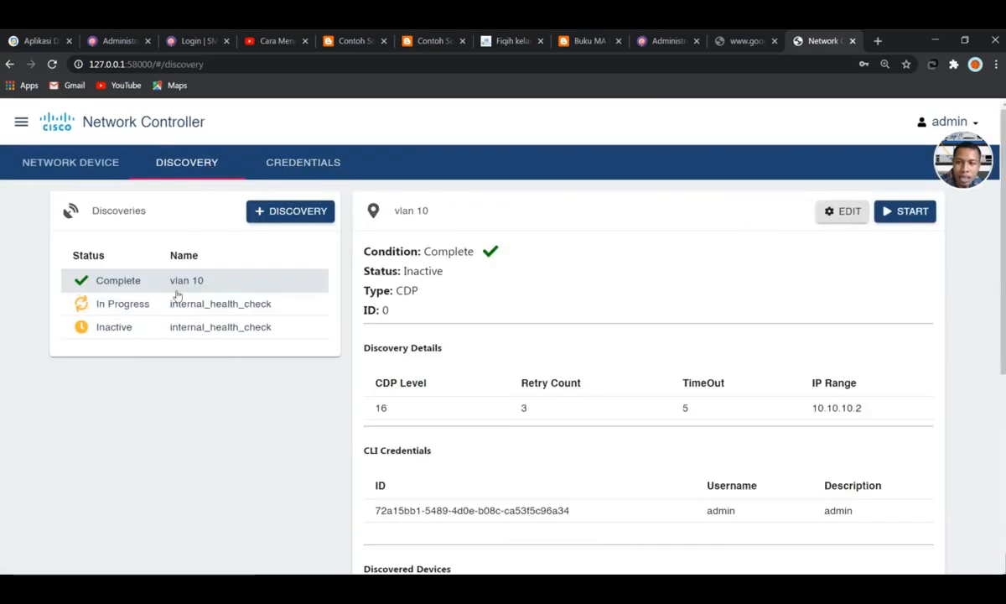
{"action": "left_click", "coordinate": [67, 167]}
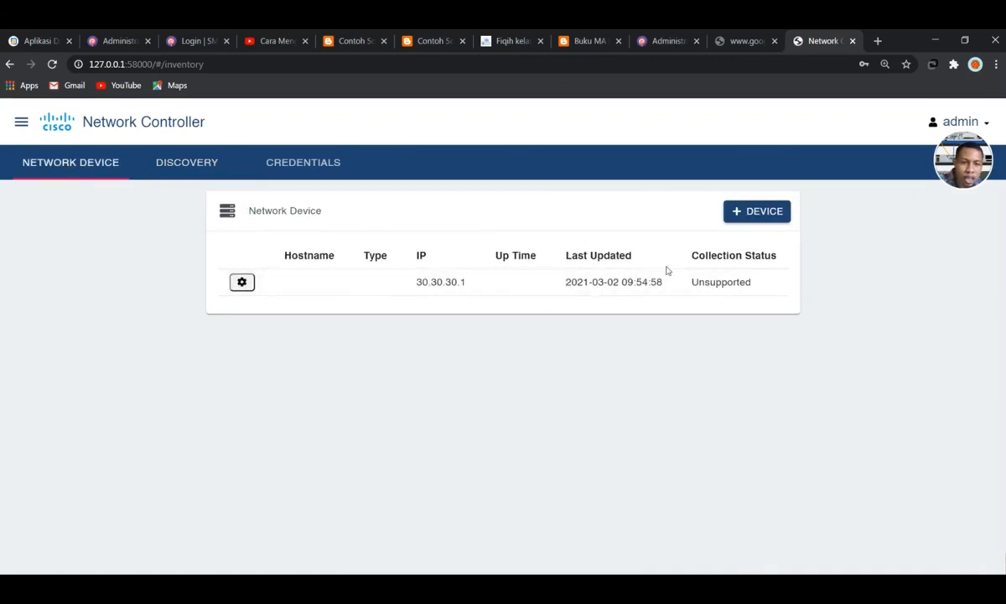
{"action": "left_click", "coordinate": [213, 162]}
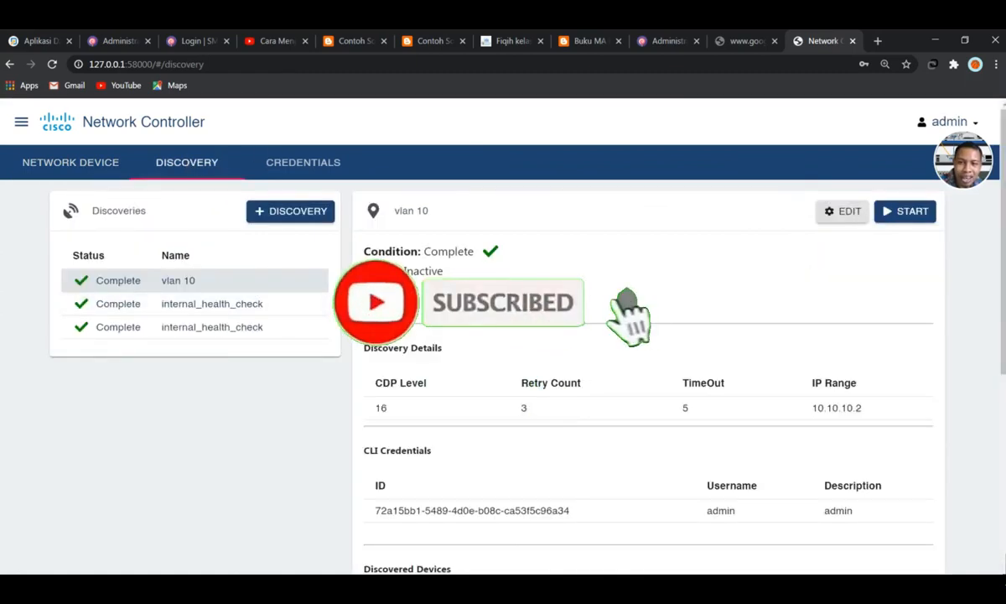
{"action": "scroll", "coordinate": [725, 310], "scroll_direction": "down", "scroll_amount": 4}
{"action": "scroll", "coordinate": [728, 312], "scroll_direction": "up", "scroll_amount": 4}
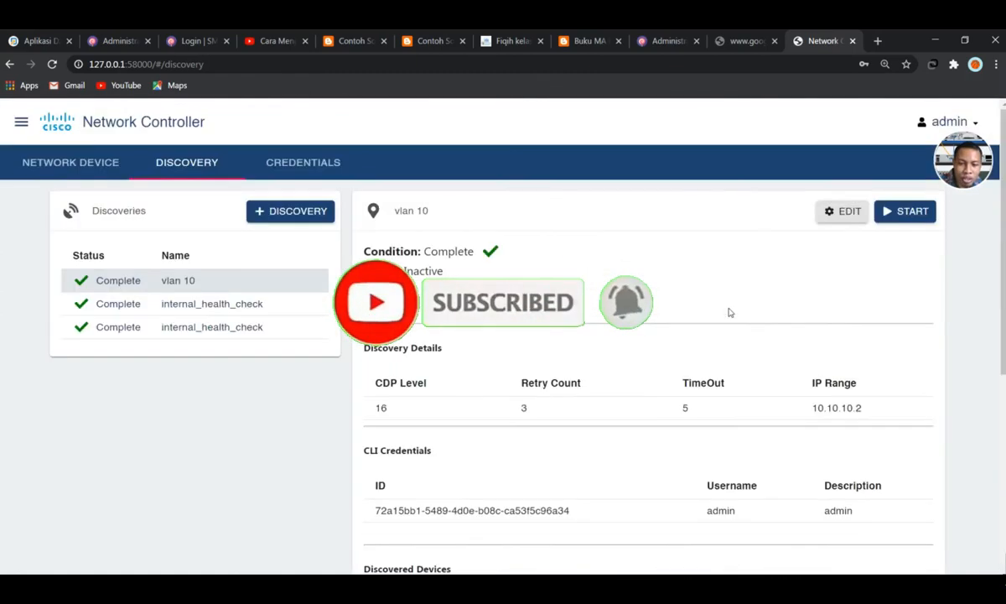
{"action": "scroll", "coordinate": [729, 312], "scroll_direction": "down", "scroll_amount": 4}
{"action": "scroll", "coordinate": [476, 209], "scroll_direction": "up", "scroll_amount": 4}
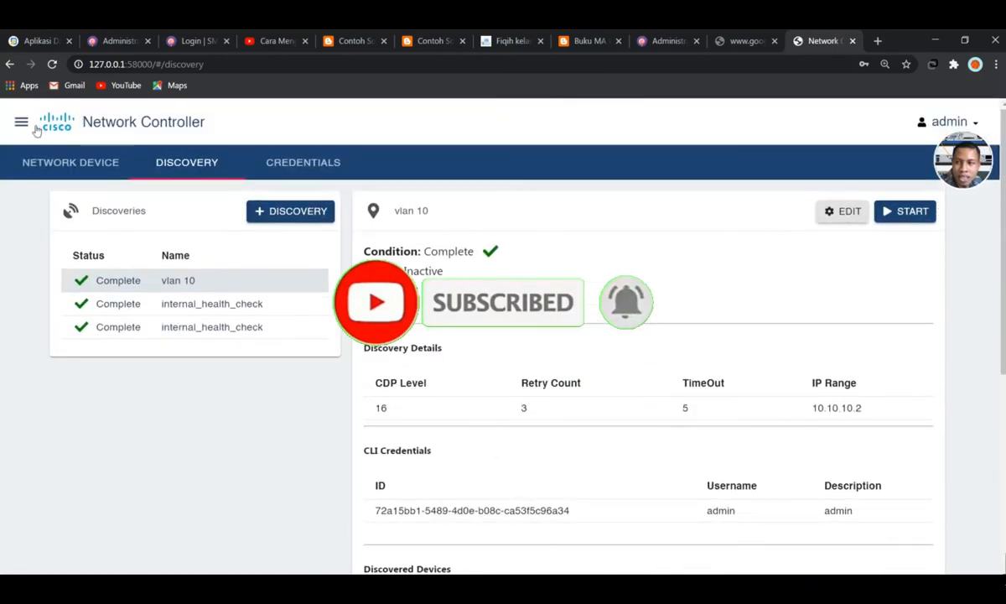
Browse the Assurance overview and its Hosts, Topology and Path Trace tabs
{"action": "left_click", "coordinate": [25, 124]}
{"action": "left_click", "coordinate": [84, 169]}
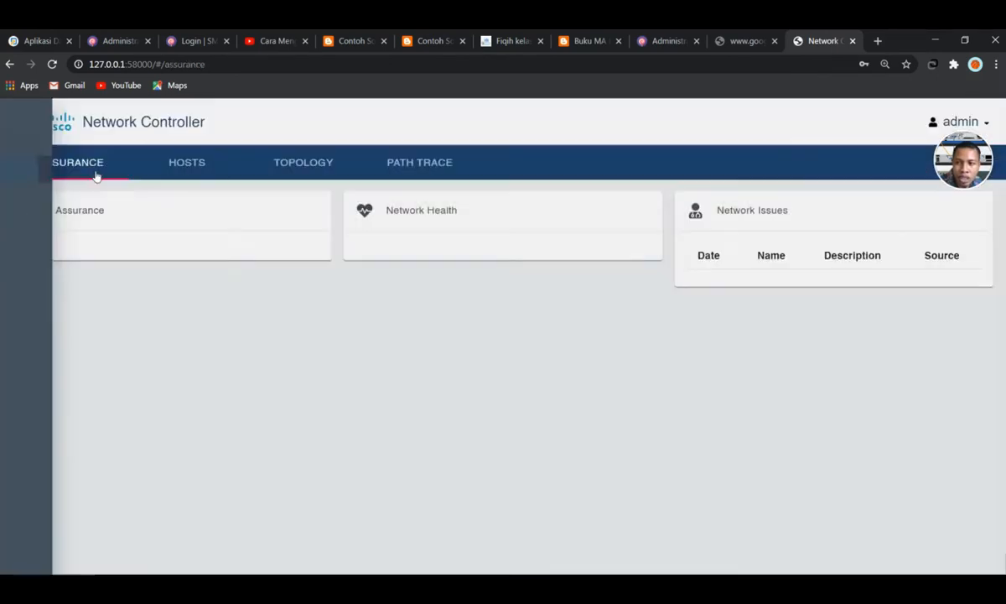
{"action": "left_click", "coordinate": [173, 164]}
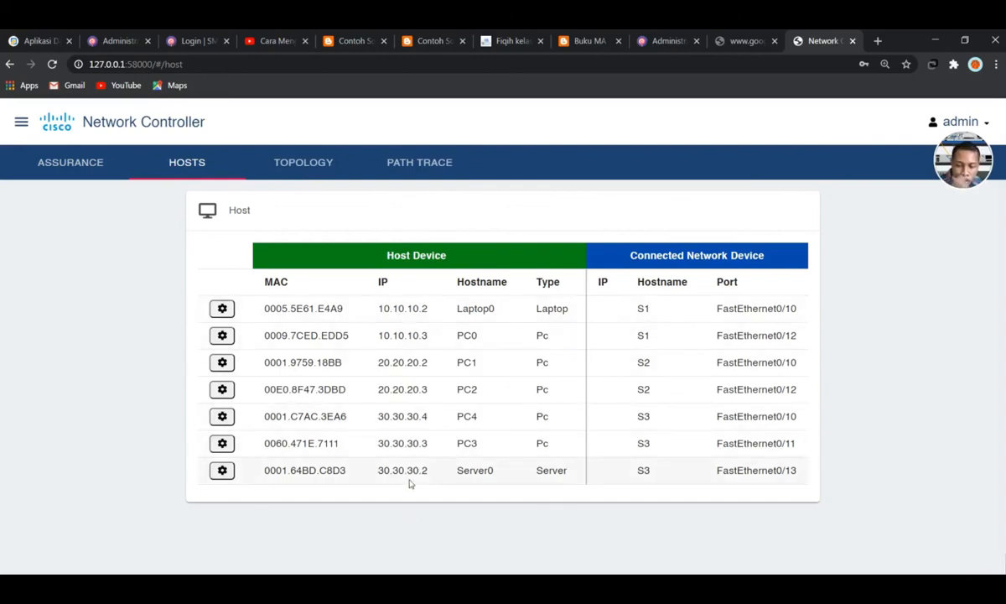
{"action": "left_click", "coordinate": [327, 163]}
{"action": "left_click", "coordinate": [392, 164]}
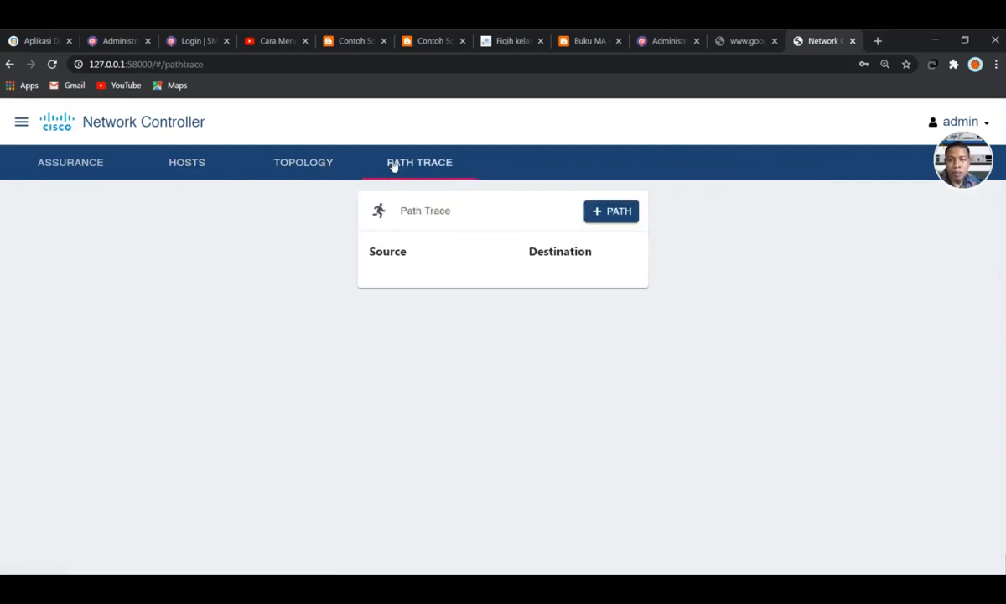
{"action": "left_click", "coordinate": [80, 173]}
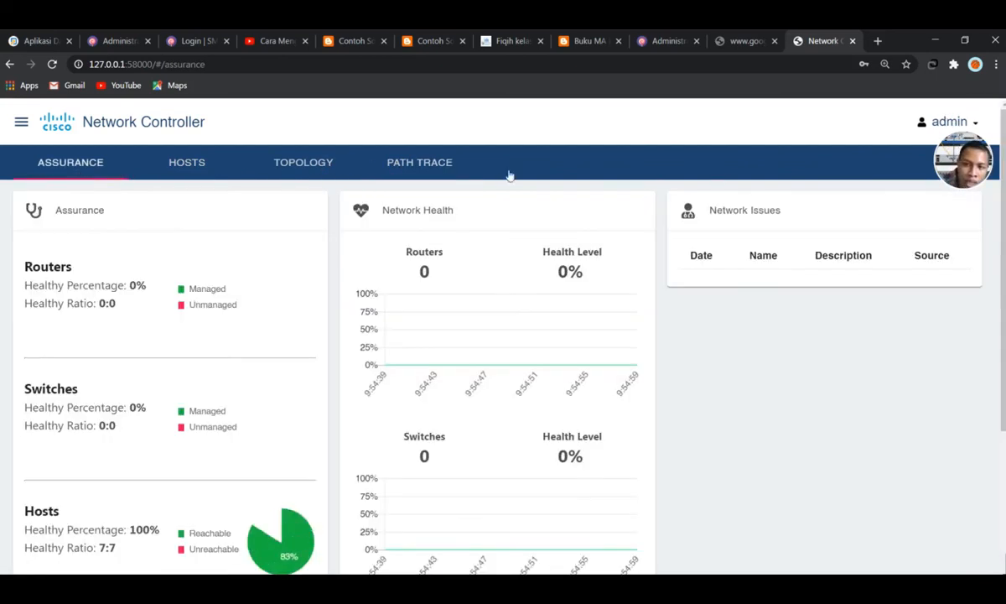
{"action": "scroll", "coordinate": [512, 343], "scroll_direction": "down", "scroll_amount": 3}
{"action": "scroll", "coordinate": [506, 348], "scroll_direction": "up", "scroll_amount": 3}
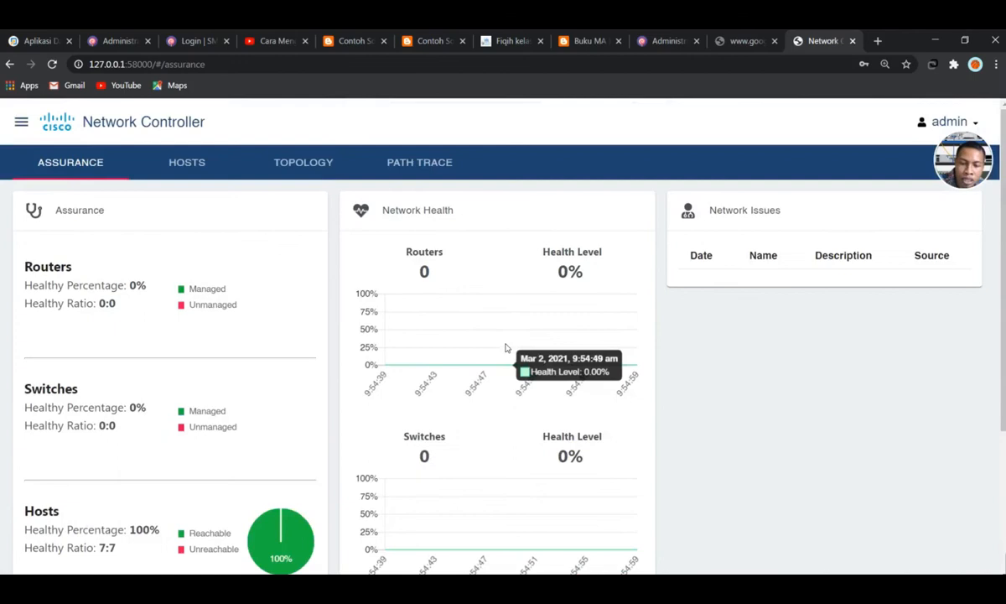
Review the Dashboard summary (7 hosts, 1 managed device), then return to Assurance's Path Trace page
{"action": "left_click", "coordinate": [21, 121]}
{"action": "left_click", "coordinate": [82, 121]}
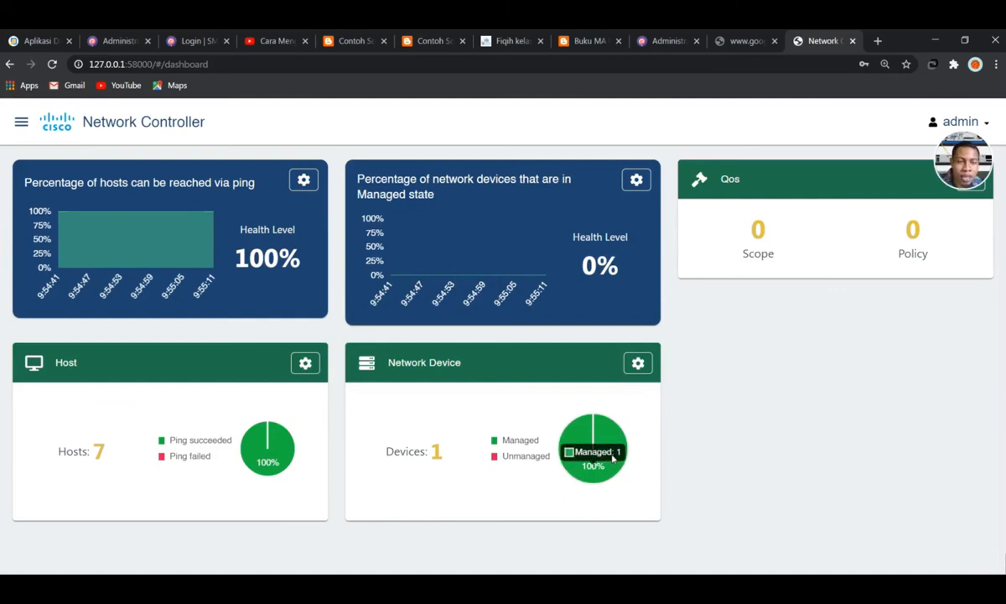
{"action": "left_click", "coordinate": [20, 123]}
{"action": "left_click", "coordinate": [85, 176]}
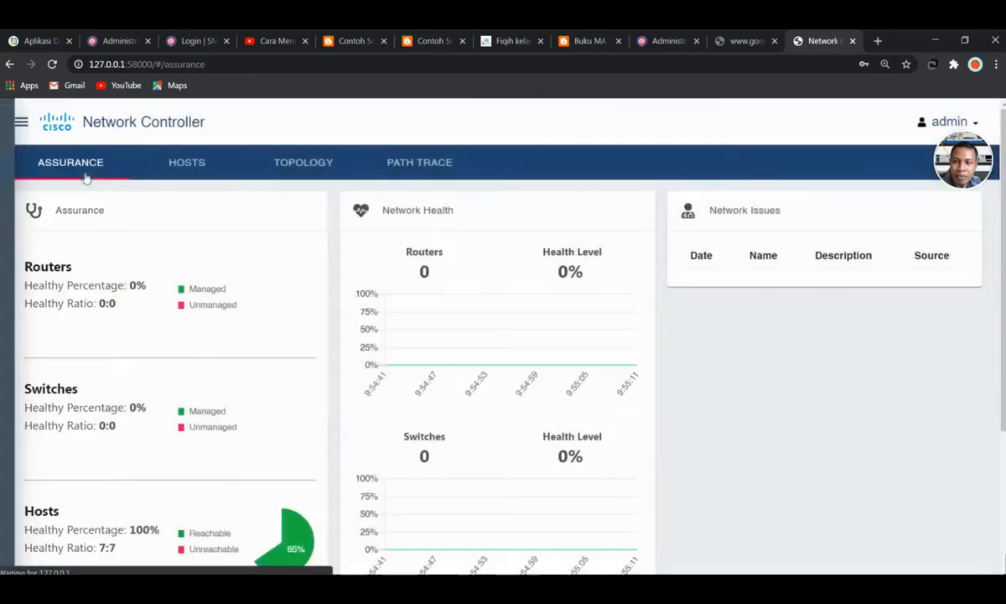
{"action": "scroll", "coordinate": [634, 363], "scroll_direction": "down", "scroll_amount": 1}
{"action": "scroll", "coordinate": [634, 363], "scroll_direction": "down", "scroll_amount": 1}
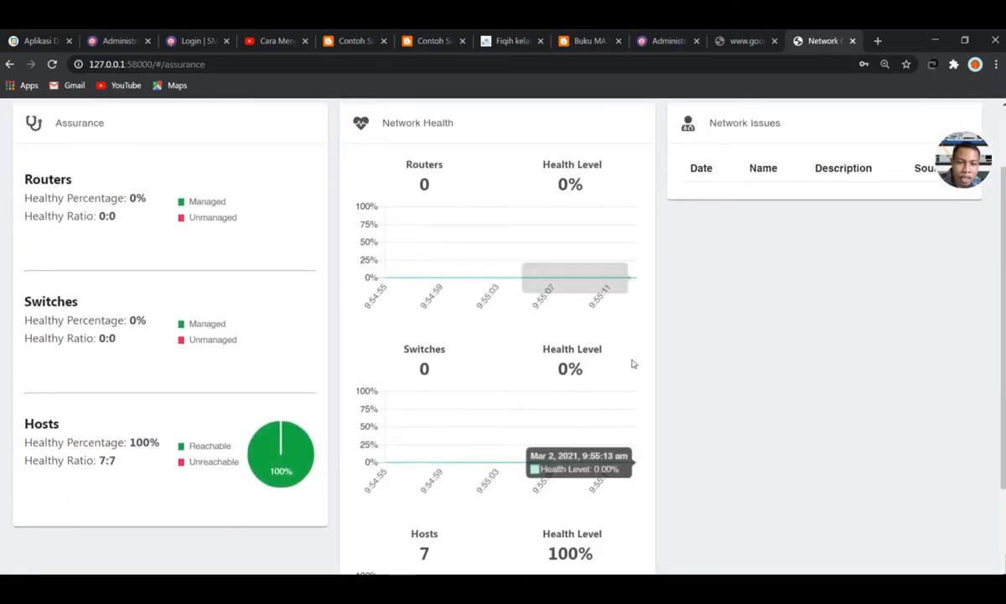
{"action": "scroll", "coordinate": [634, 363], "scroll_direction": "up", "scroll_amount": 2}
{"action": "left_click", "coordinate": [419, 164]}
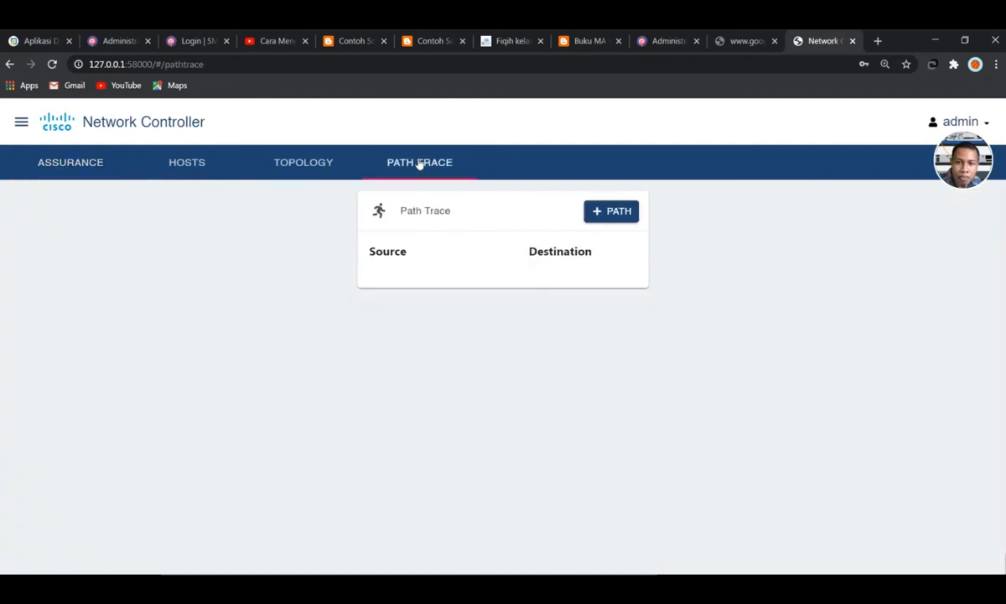
Add a path trace from source 10.10.10.2 to destination 30.30.30.2 and open its route
{"action": "left_click", "coordinate": [636, 212]}
{"action": "left_click", "coordinate": [420, 332]}
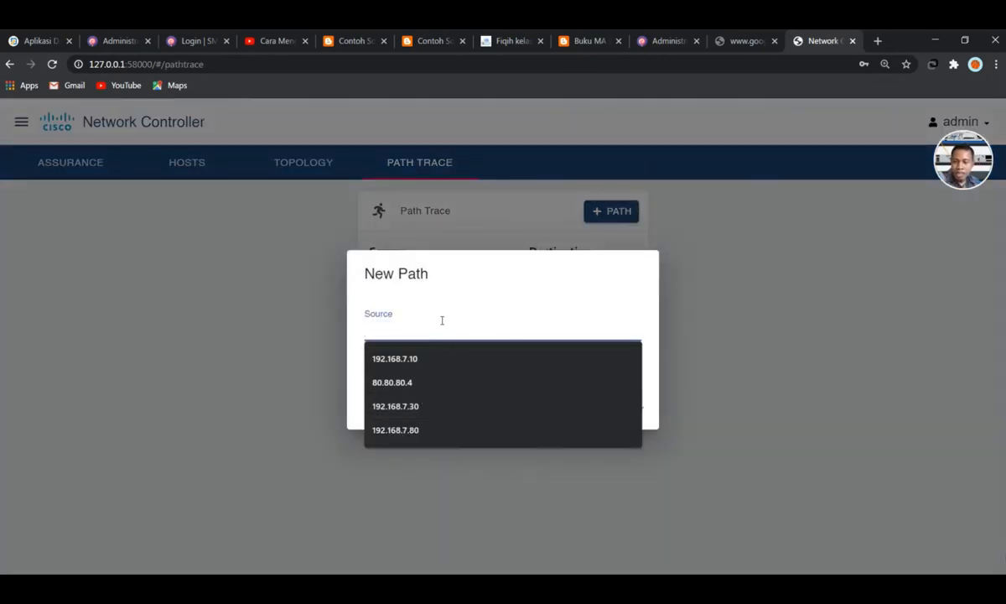
{"action": "type", "text": "10.10"}
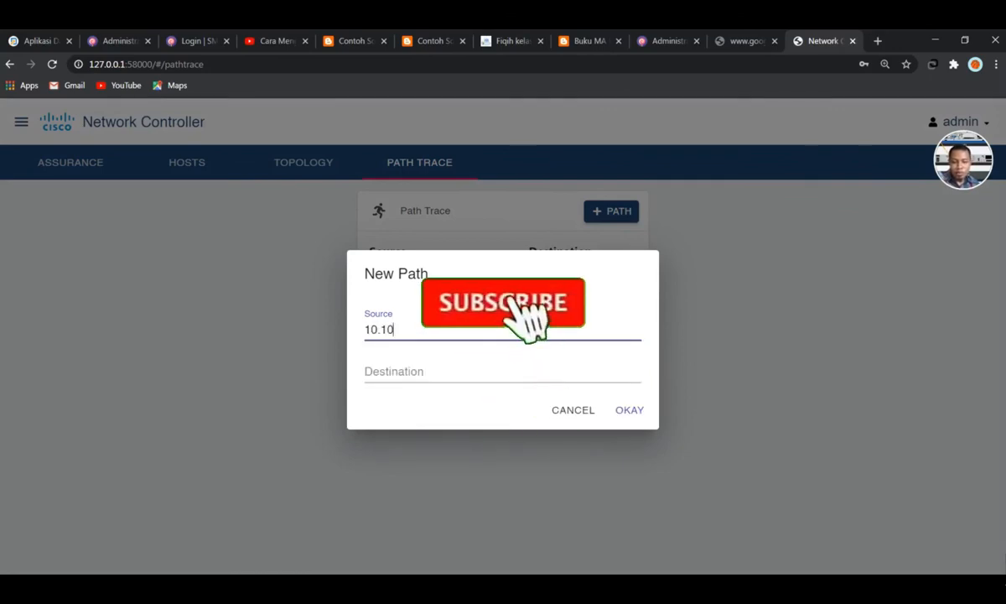
{"action": "type", "text": ".10.2"}
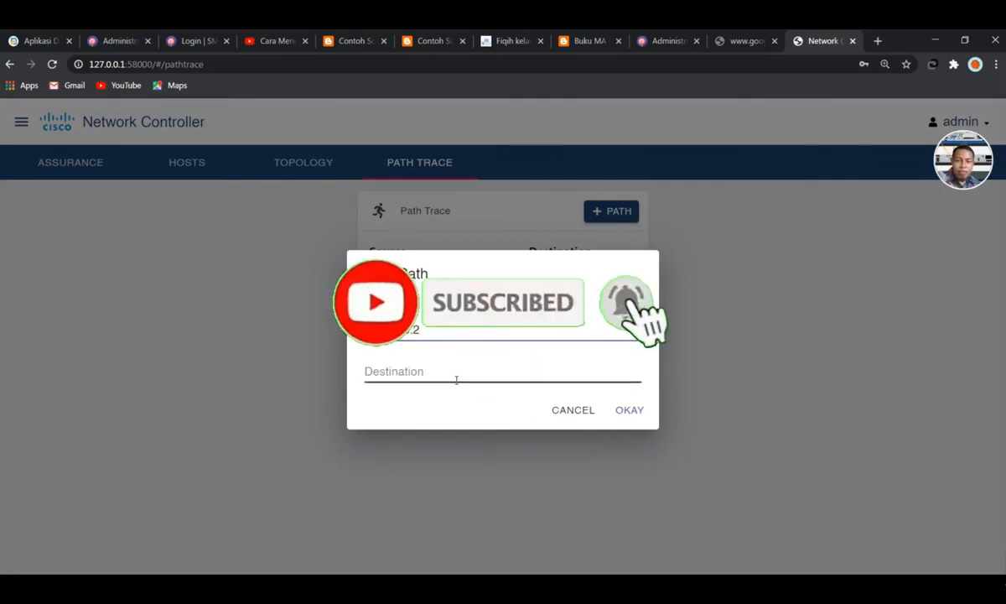
{"action": "left_click", "coordinate": [455, 374]}
{"action": "type", "text": "30."}
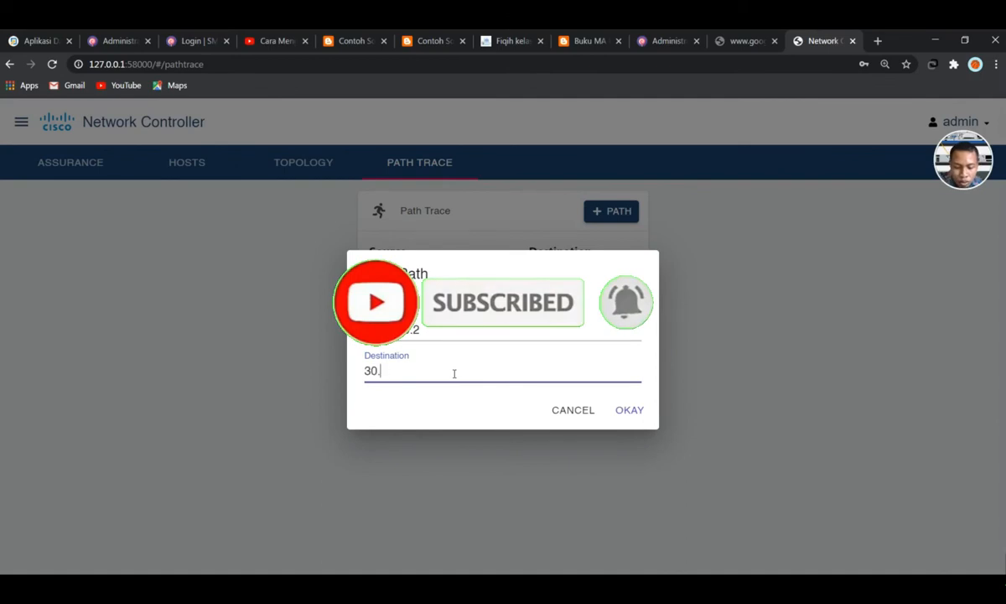
{"action": "type", "text": "30.30.2"}
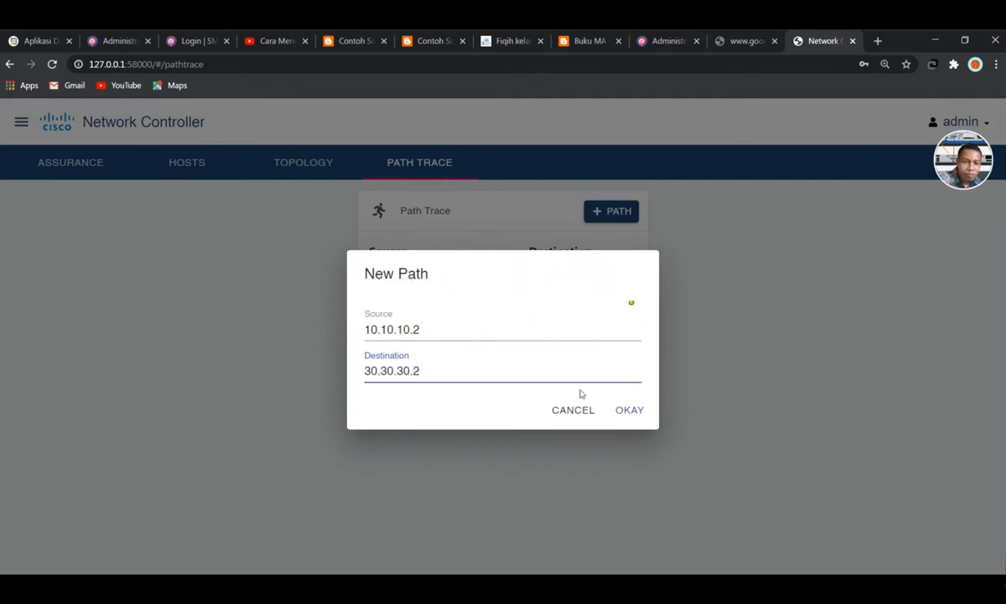
{"action": "left_click", "coordinate": [624, 410]}
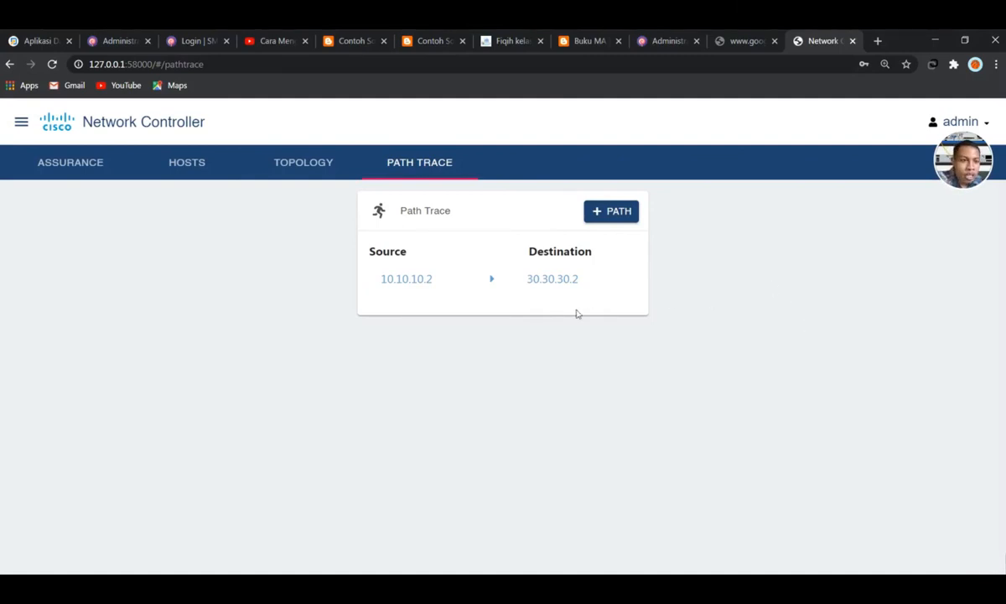
{"action": "left_click", "coordinate": [494, 285]}
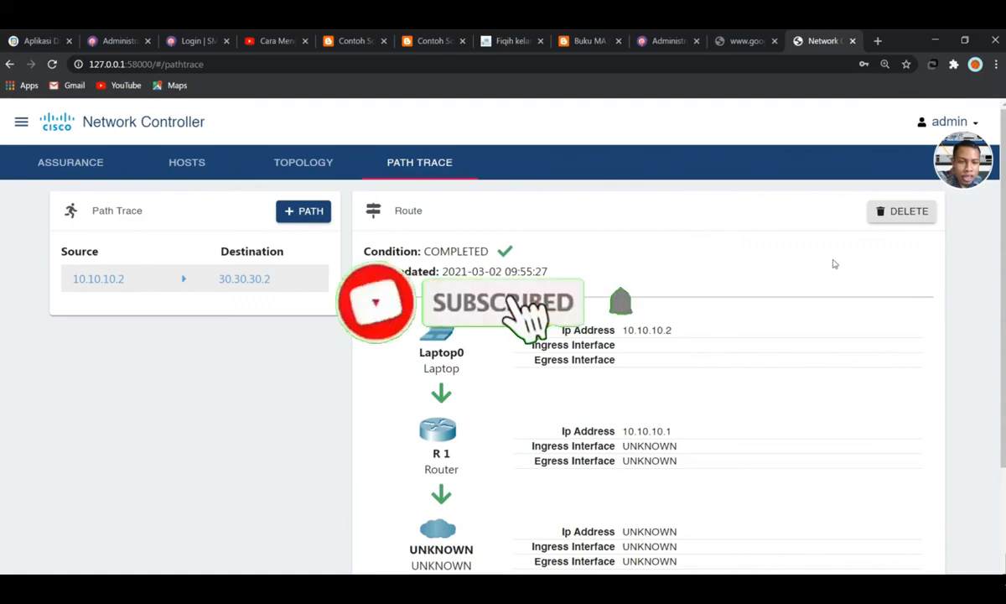
Scroll through every route hop from Laptop0 via R1 (10.10.10.1) to Server0 at 30.30.30.2
{"action": "scroll", "coordinate": [561, 267], "scroll_direction": "down", "scroll_amount": 3}
{"action": "scroll", "coordinate": [559, 268], "scroll_direction": "up", "scroll_amount": 3}
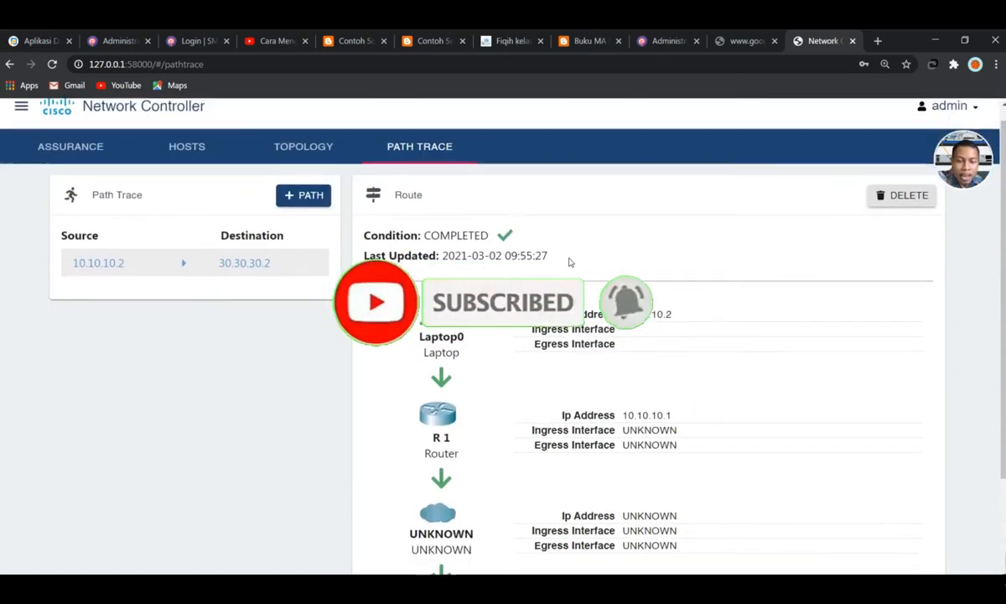
{"action": "scroll", "coordinate": [566, 261], "scroll_direction": "down", "scroll_amount": 1}
{"action": "scroll", "coordinate": [569, 258], "scroll_direction": "up", "scroll_amount": 1}
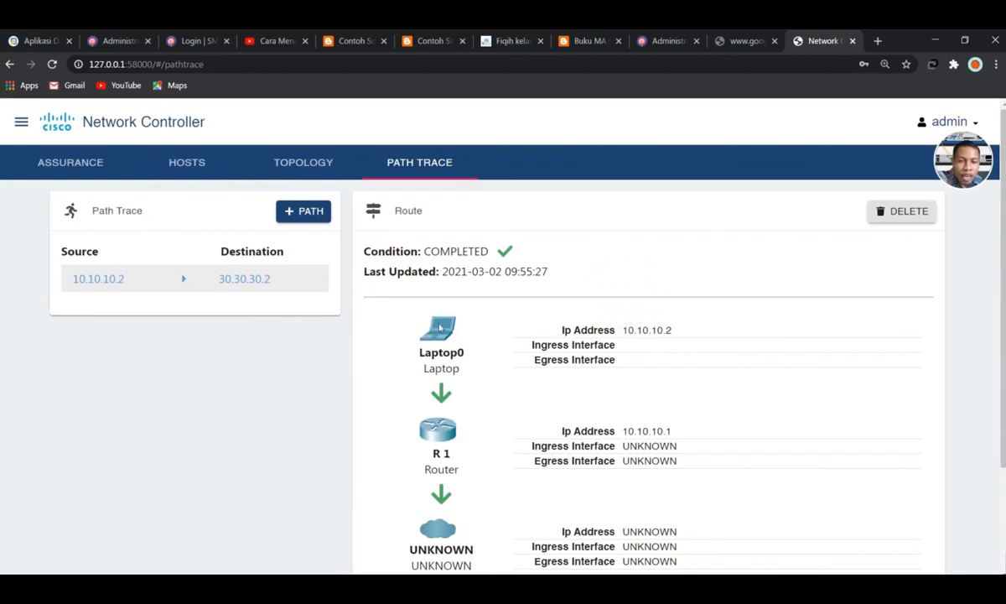
{"action": "scroll", "coordinate": [697, 336], "scroll_direction": "down", "scroll_amount": 1}
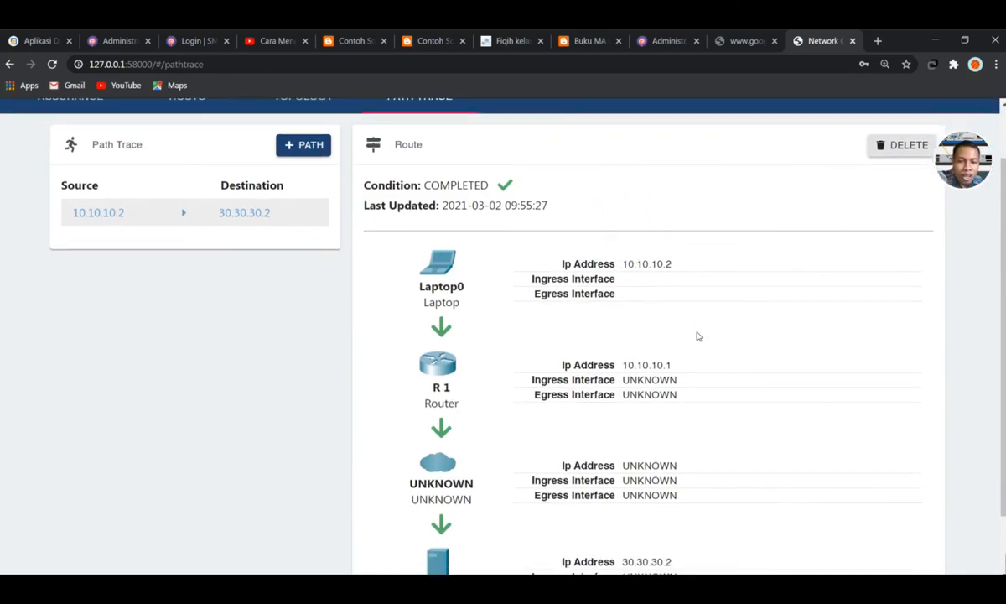
{"action": "scroll", "coordinate": [428, 514], "scroll_direction": "down", "scroll_amount": 1}
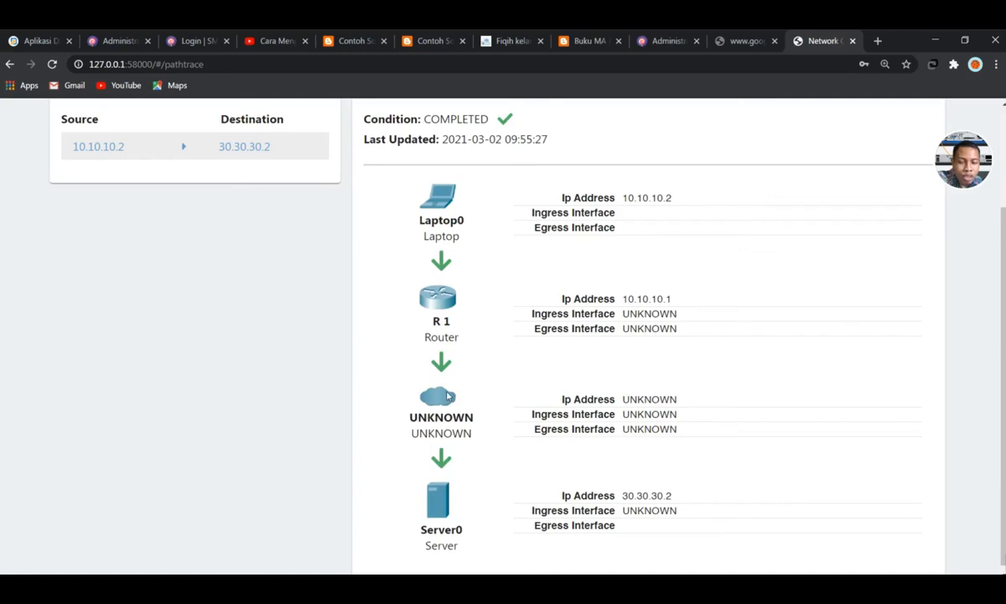
{"action": "scroll", "coordinate": [589, 381], "scroll_direction": "up", "scroll_amount": 3}
{"action": "scroll", "coordinate": [590, 381], "scroll_direction": "down", "scroll_amount": 2}
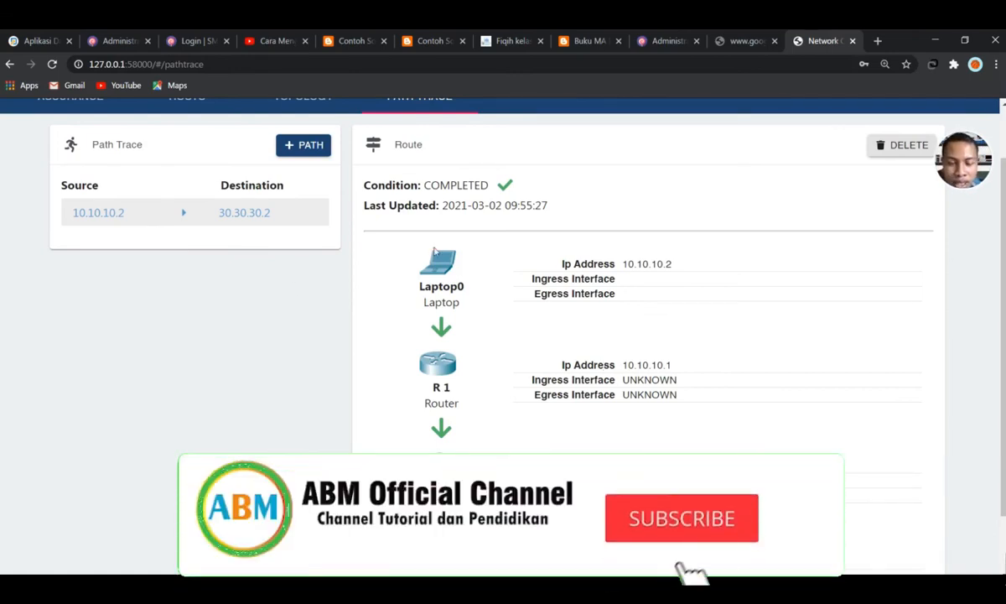
{"action": "scroll", "coordinate": [235, 193], "scroll_direction": "up", "scroll_amount": 1}
{"action": "left_click", "coordinate": [24, 122]}
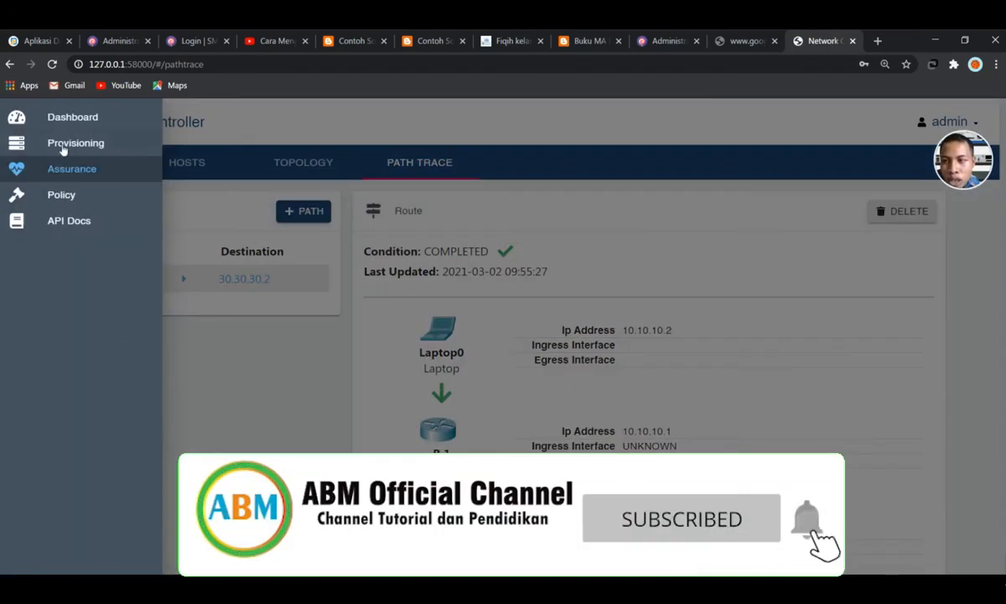
Show the Dashboard with 7 hosts at 100% ping health, then stop the screen recording
{"action": "left_click", "coordinate": [69, 118]}
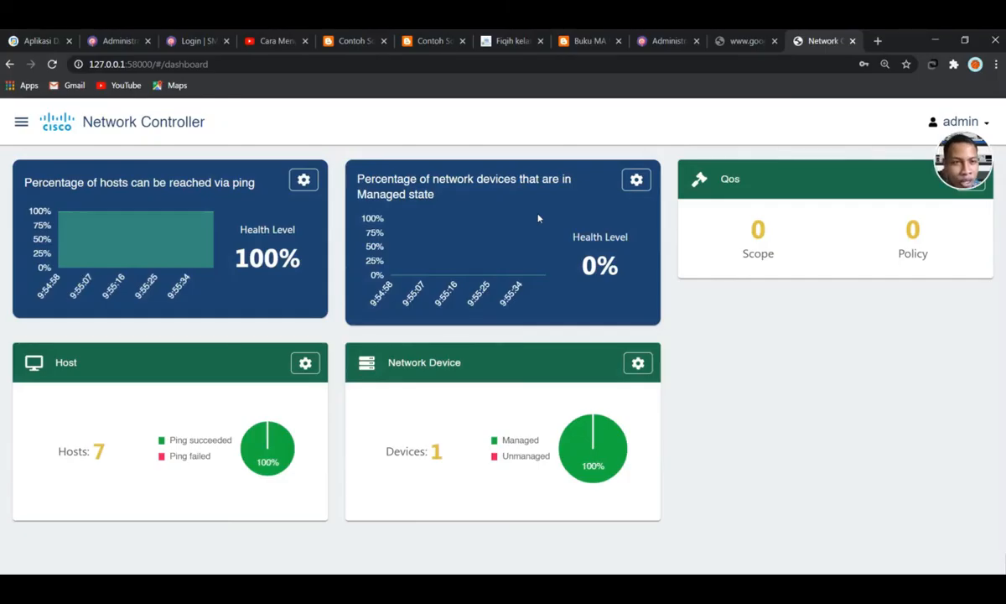
{"action": "key", "text": "alt+Tab"}
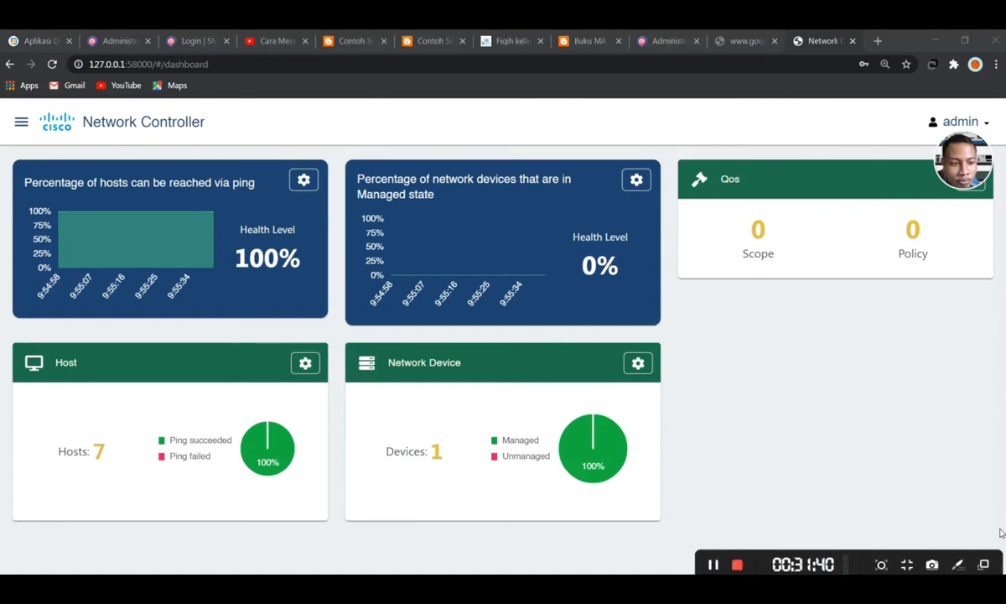
{"action": "left_click", "coordinate": [736, 565]}
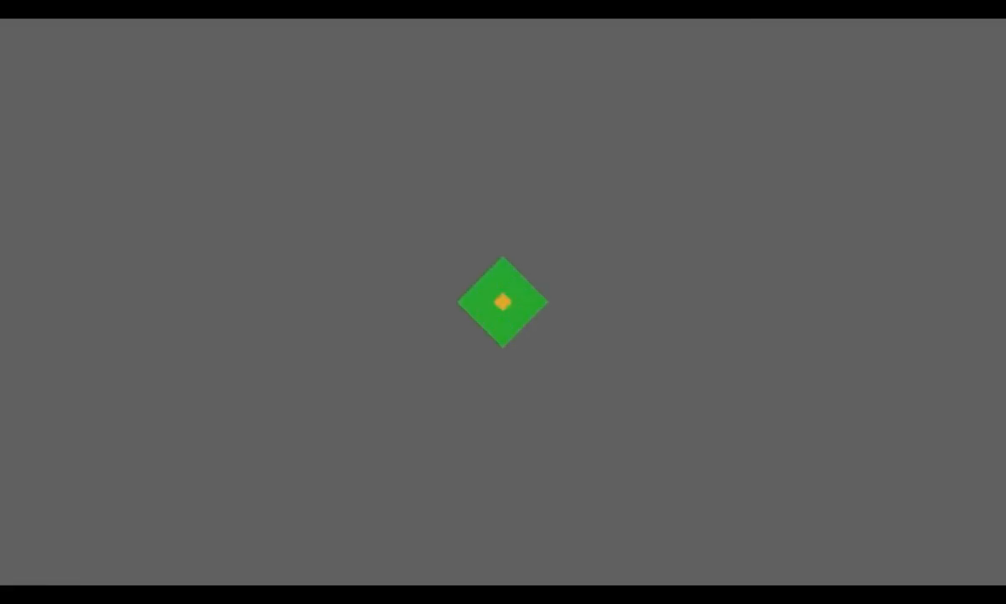